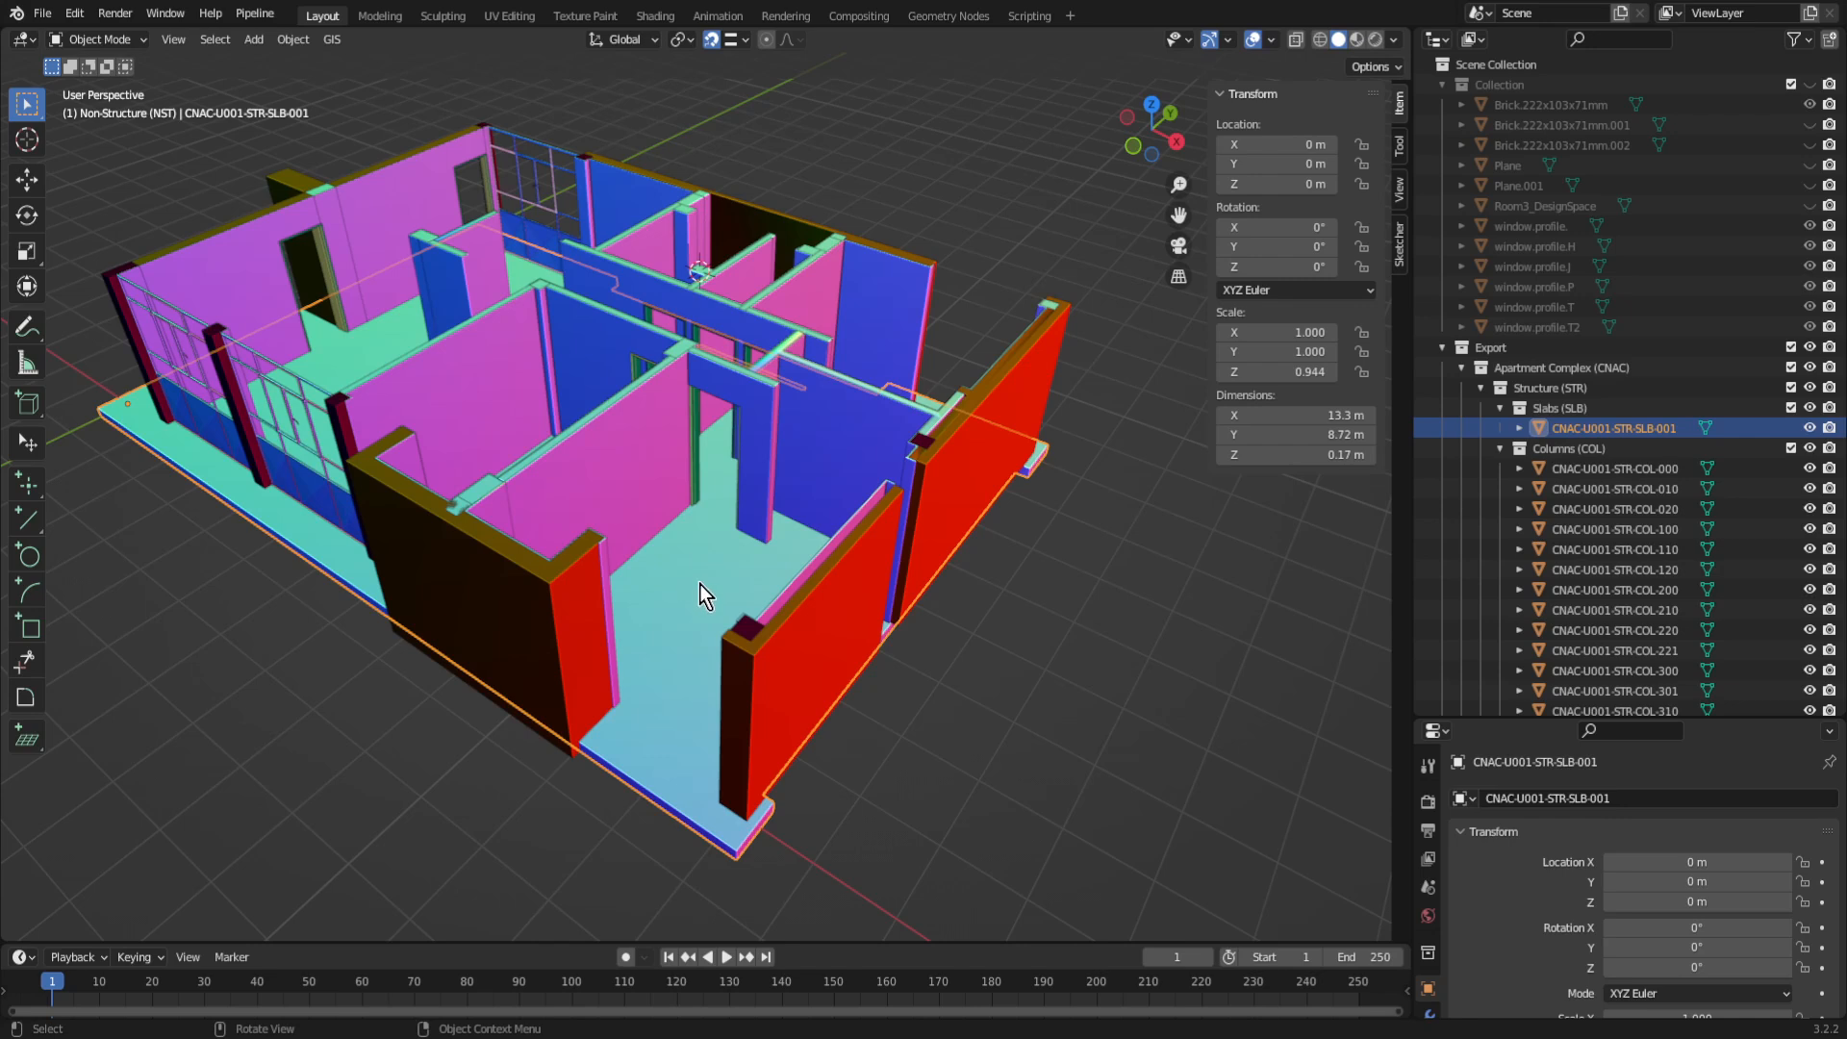
Step: Inspect the apartment's outer brick wall by selecting it, and examine the model from the opposite side with the steel-framed windows
left_click(493, 596)
left_click(864, 601)
left_click(969, 477)
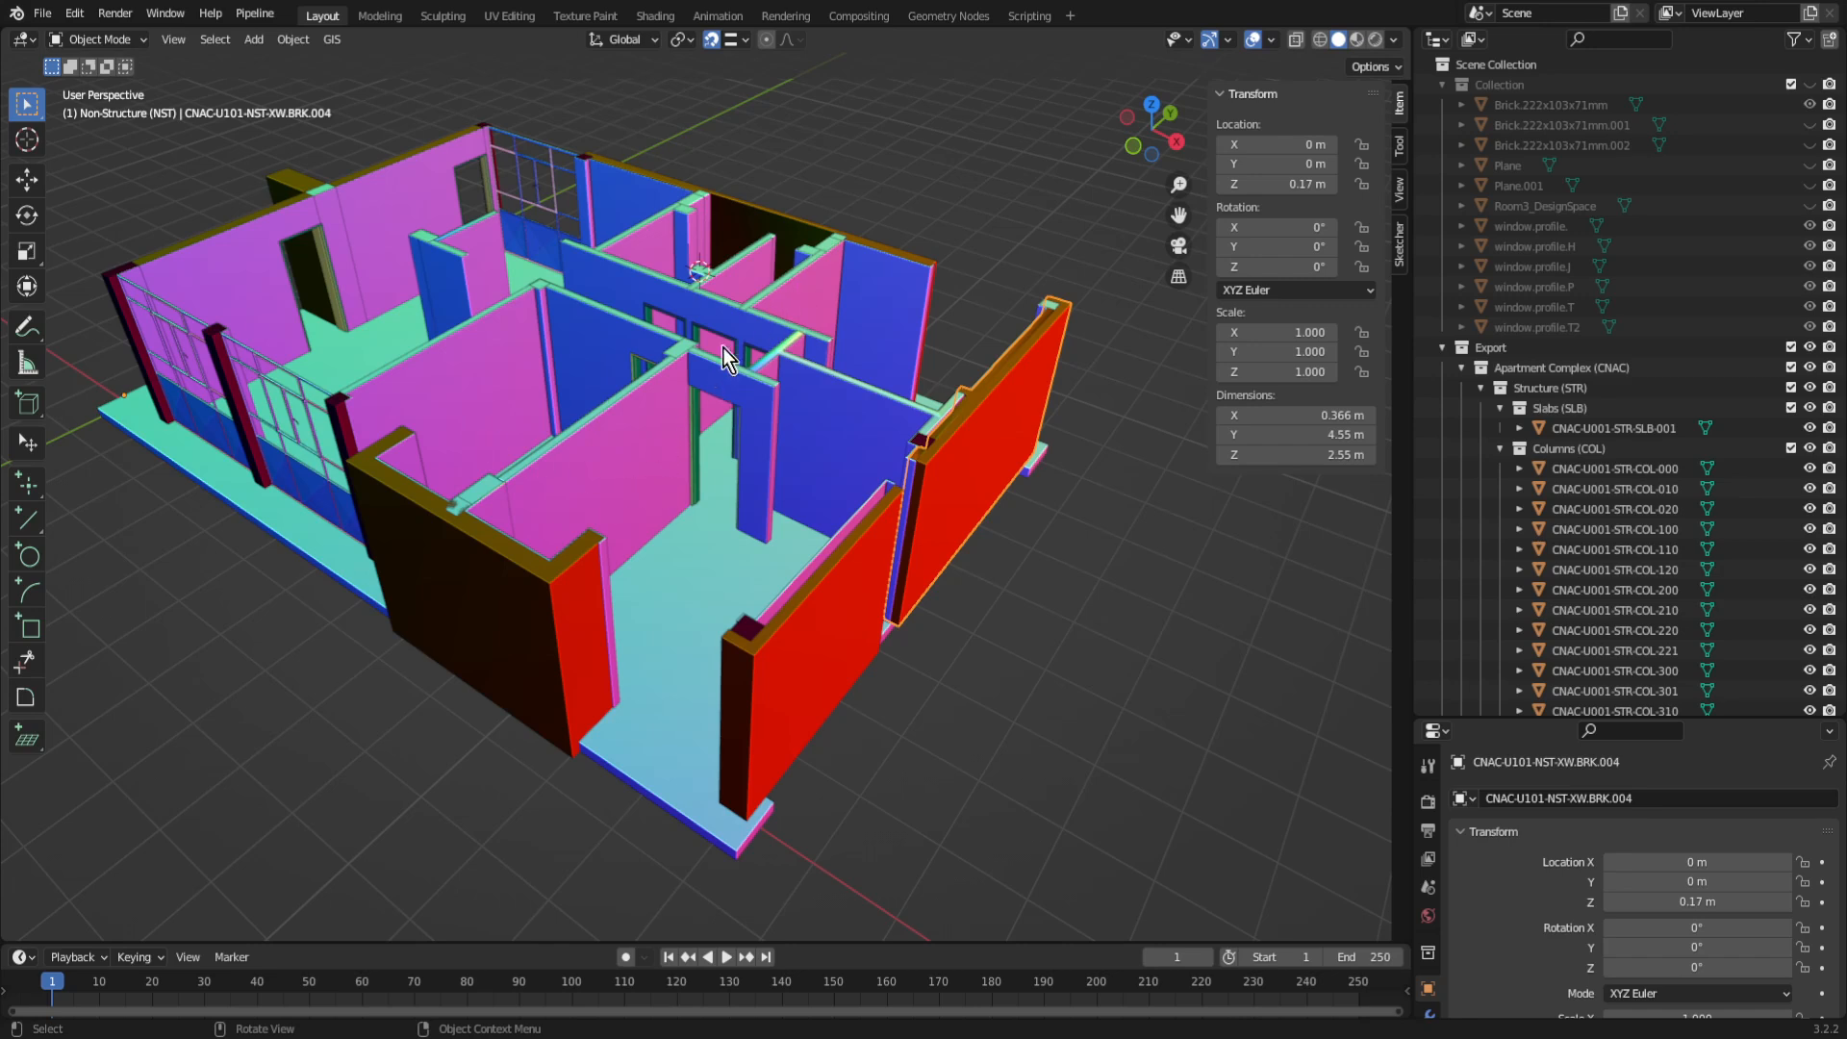
middle_click_drag(337, 493, 567, 422)
scroll(555, 487, "up", 3)
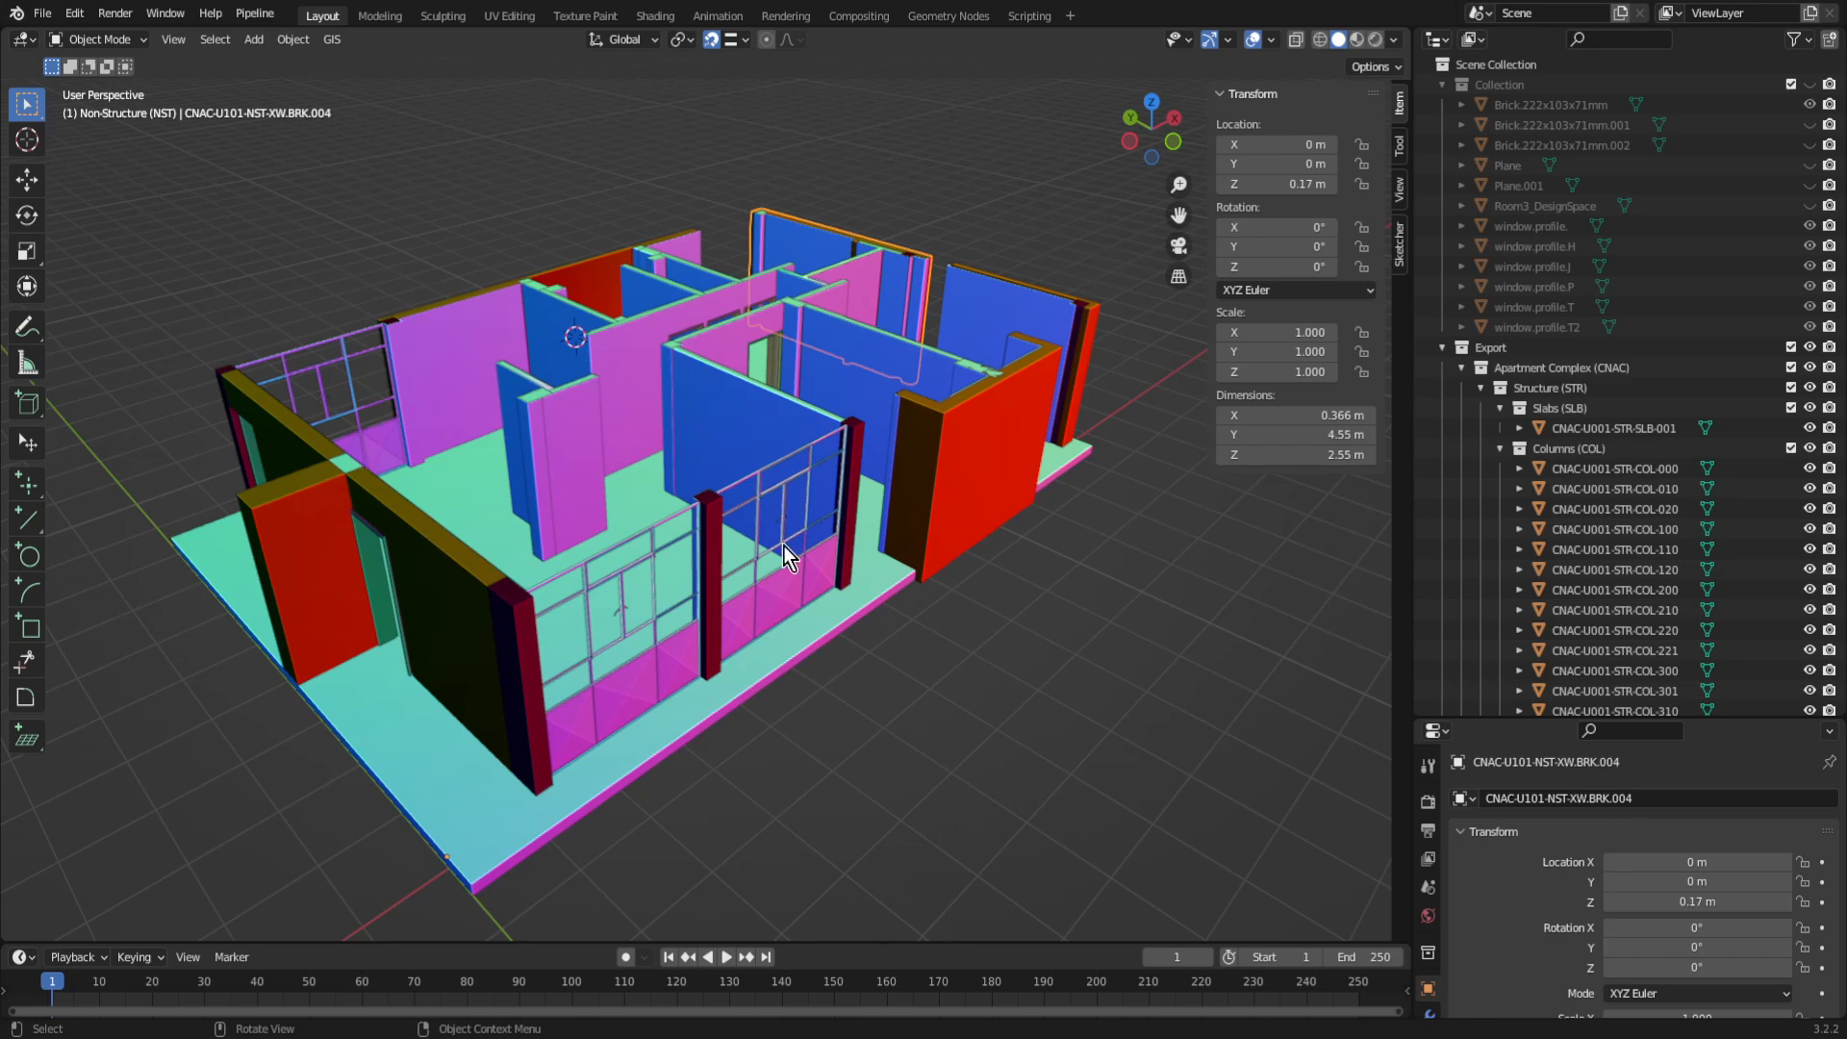
Step: Switch the viewport's solid shading lighting from MatCap to Studio
left_click(1392, 40)
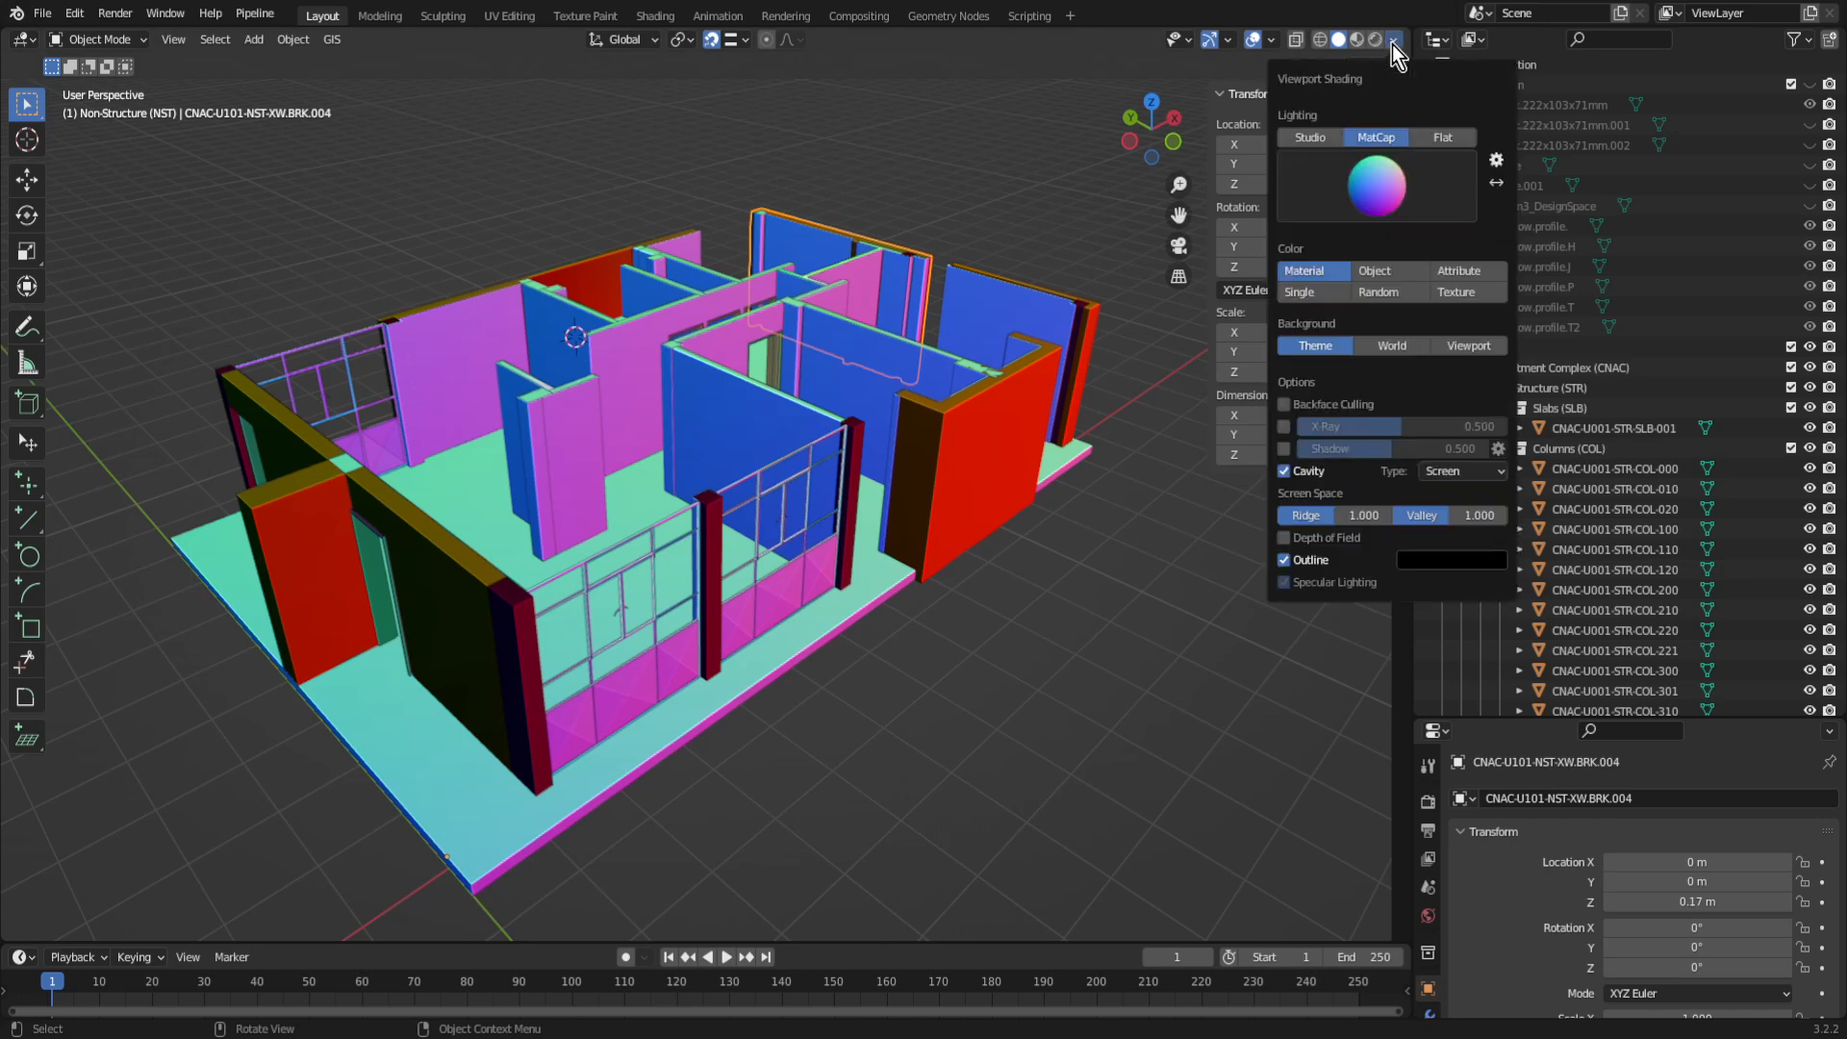
left_click(1395, 40)
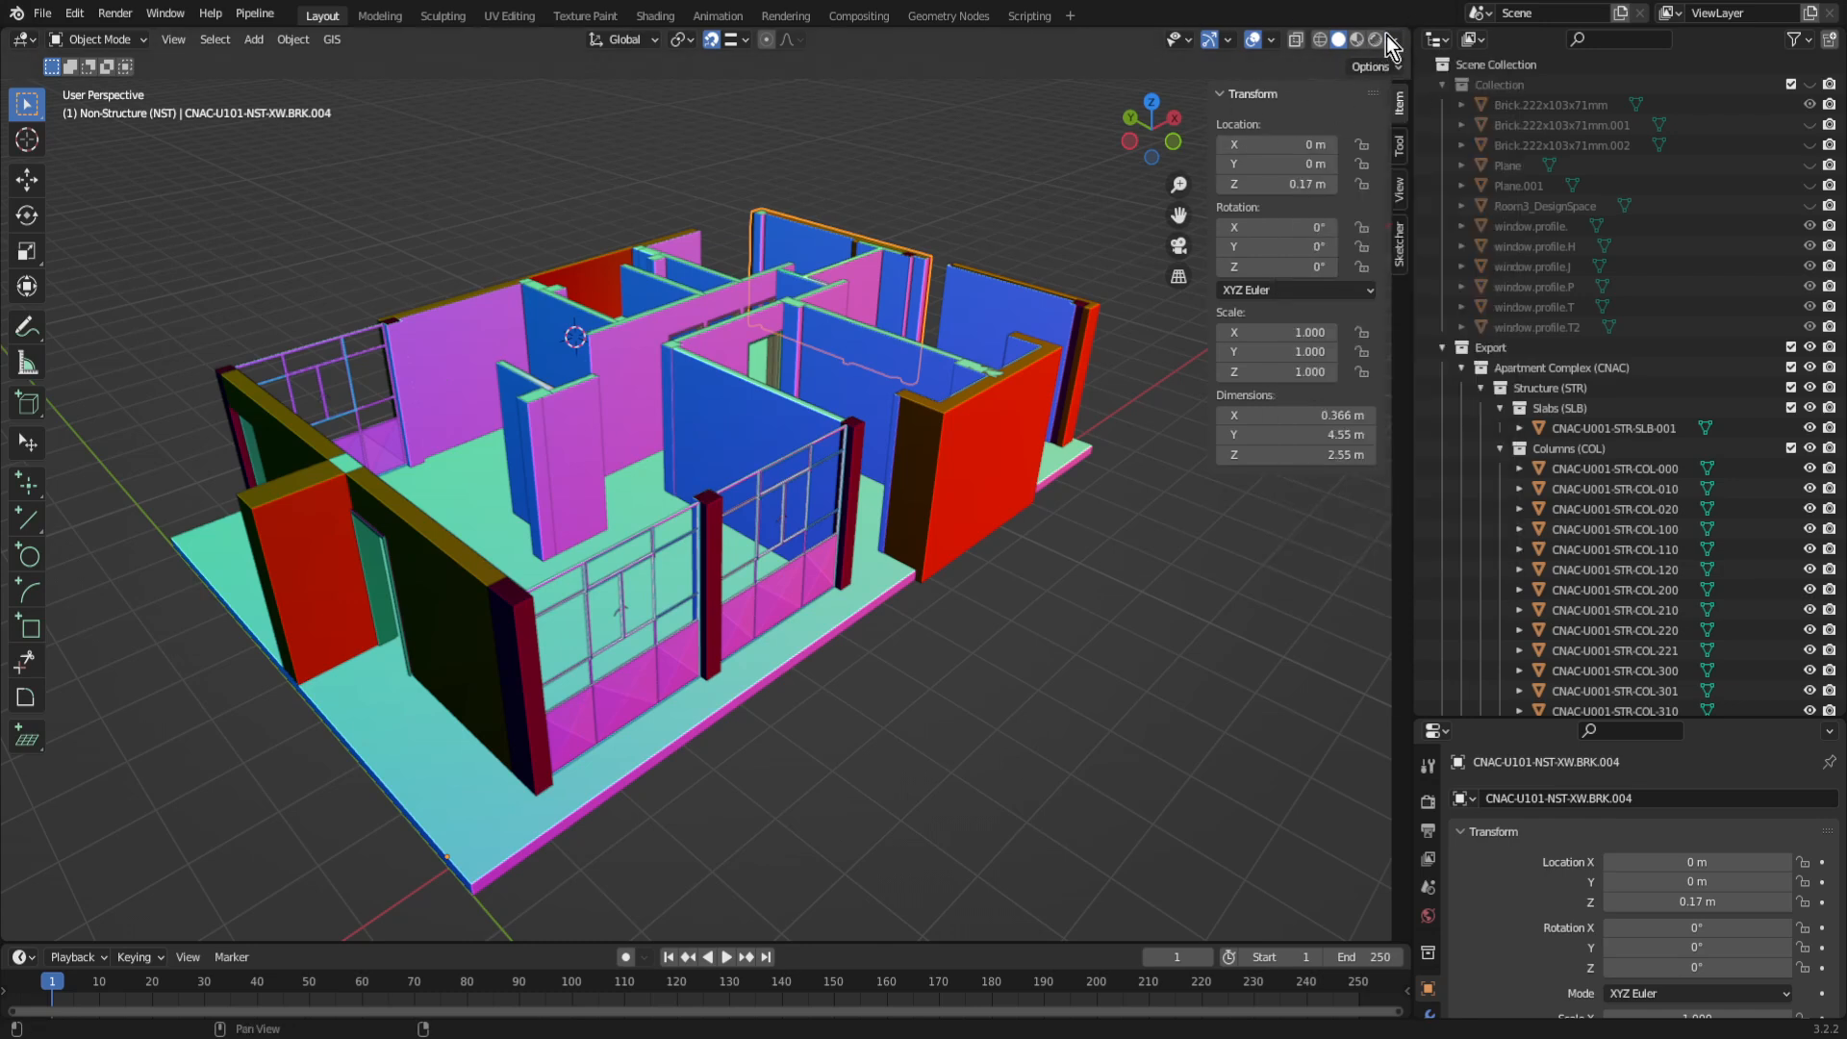
left_click(1393, 40)
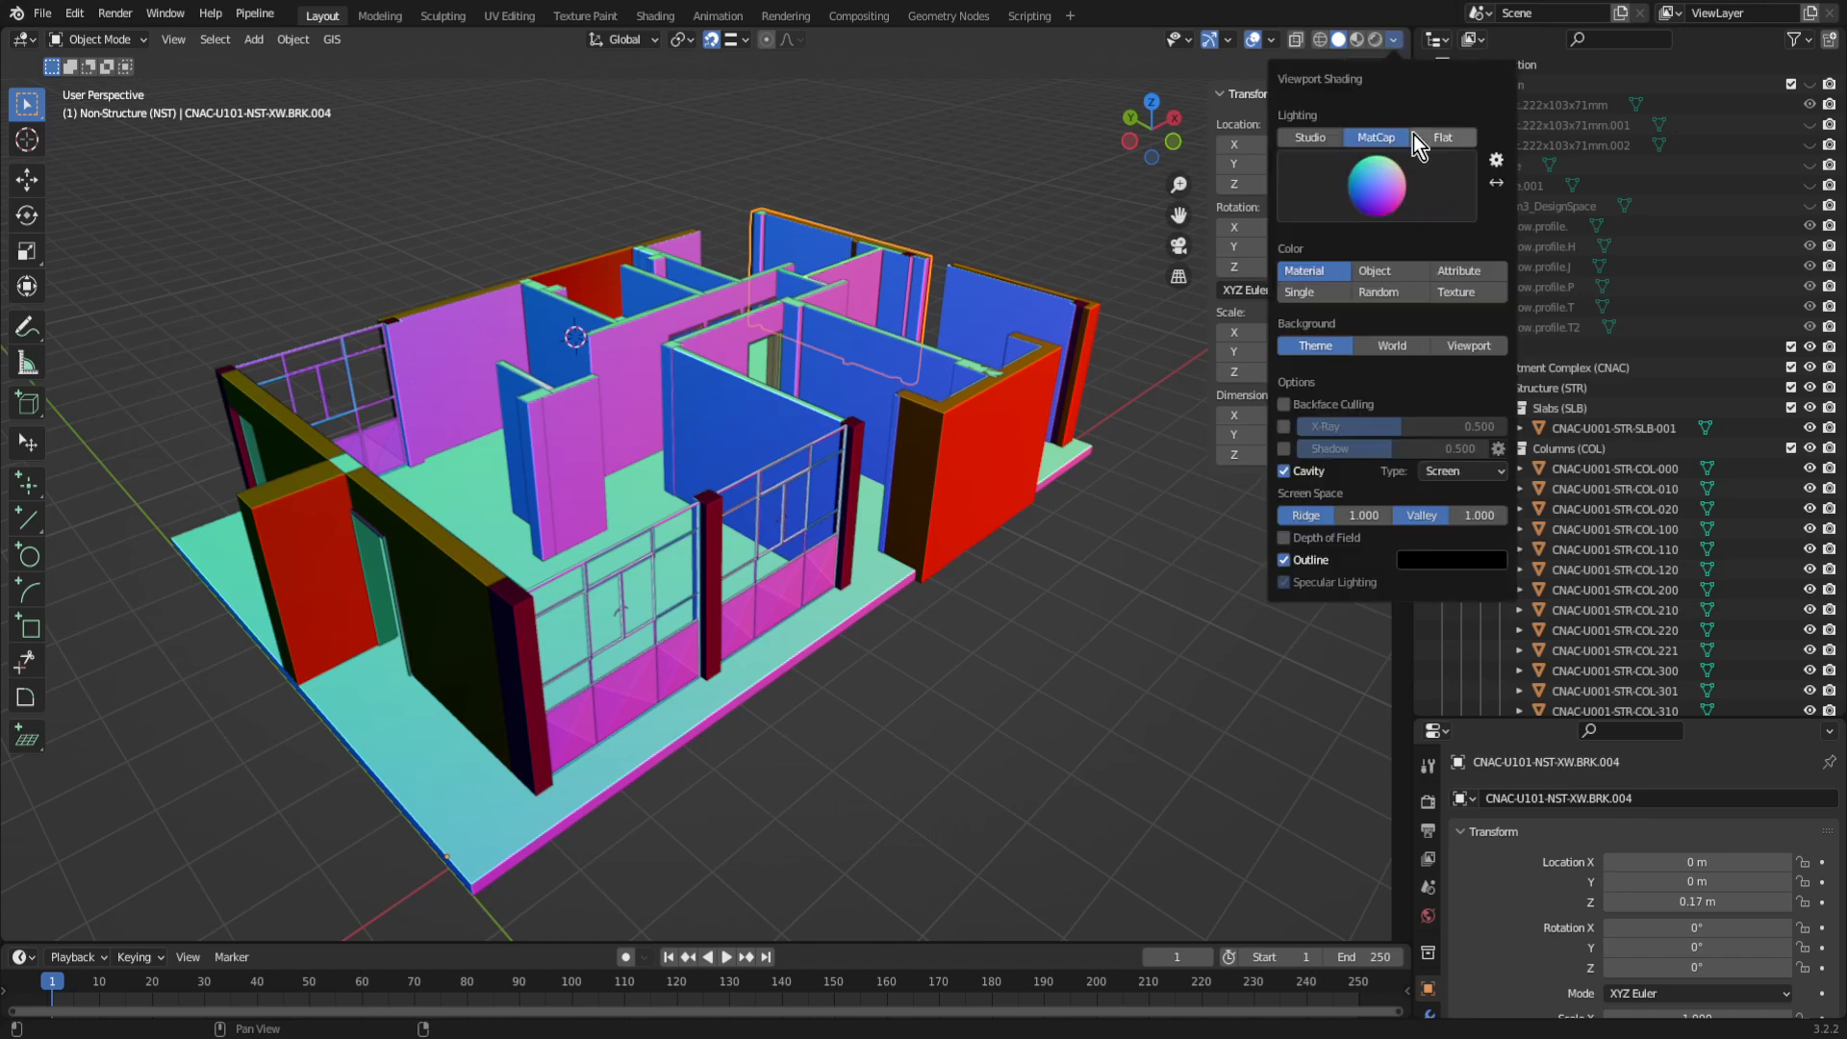
left_click(1315, 138)
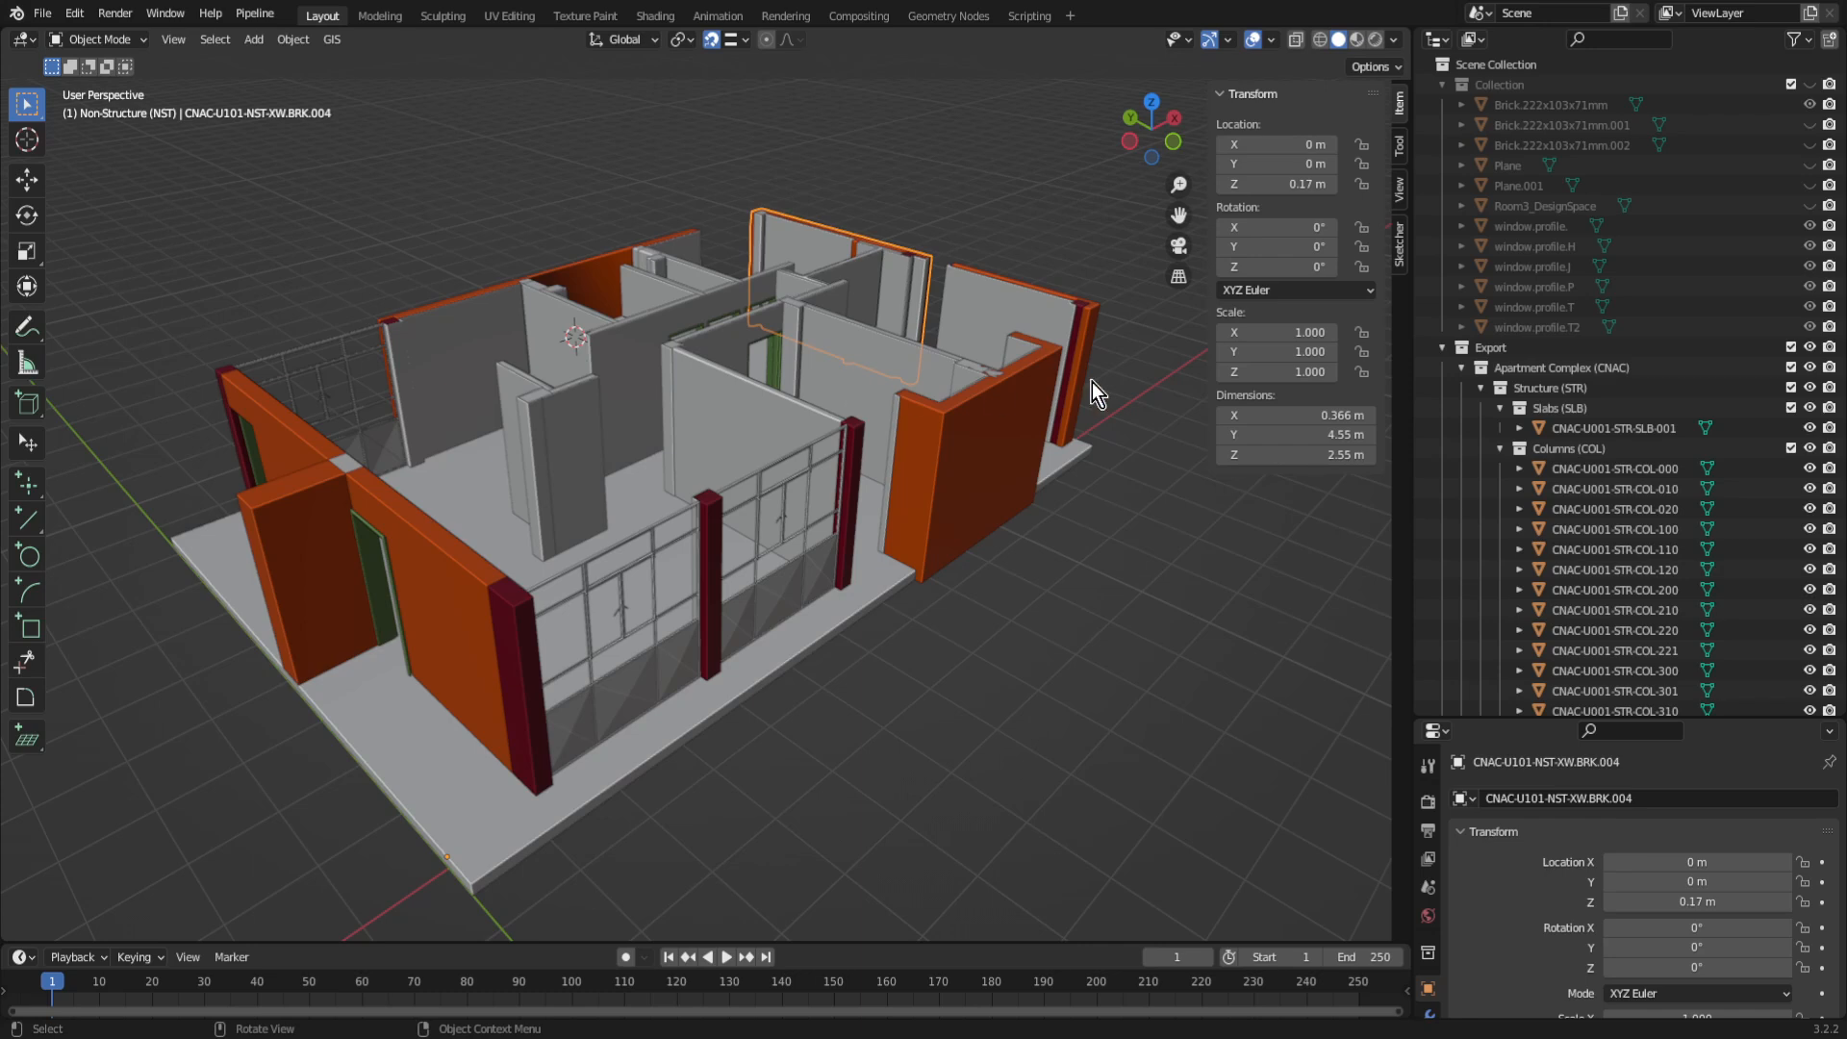
Step: Set the viewport lighting to MatCap and choose the light grey matcap
left_click(1395, 39)
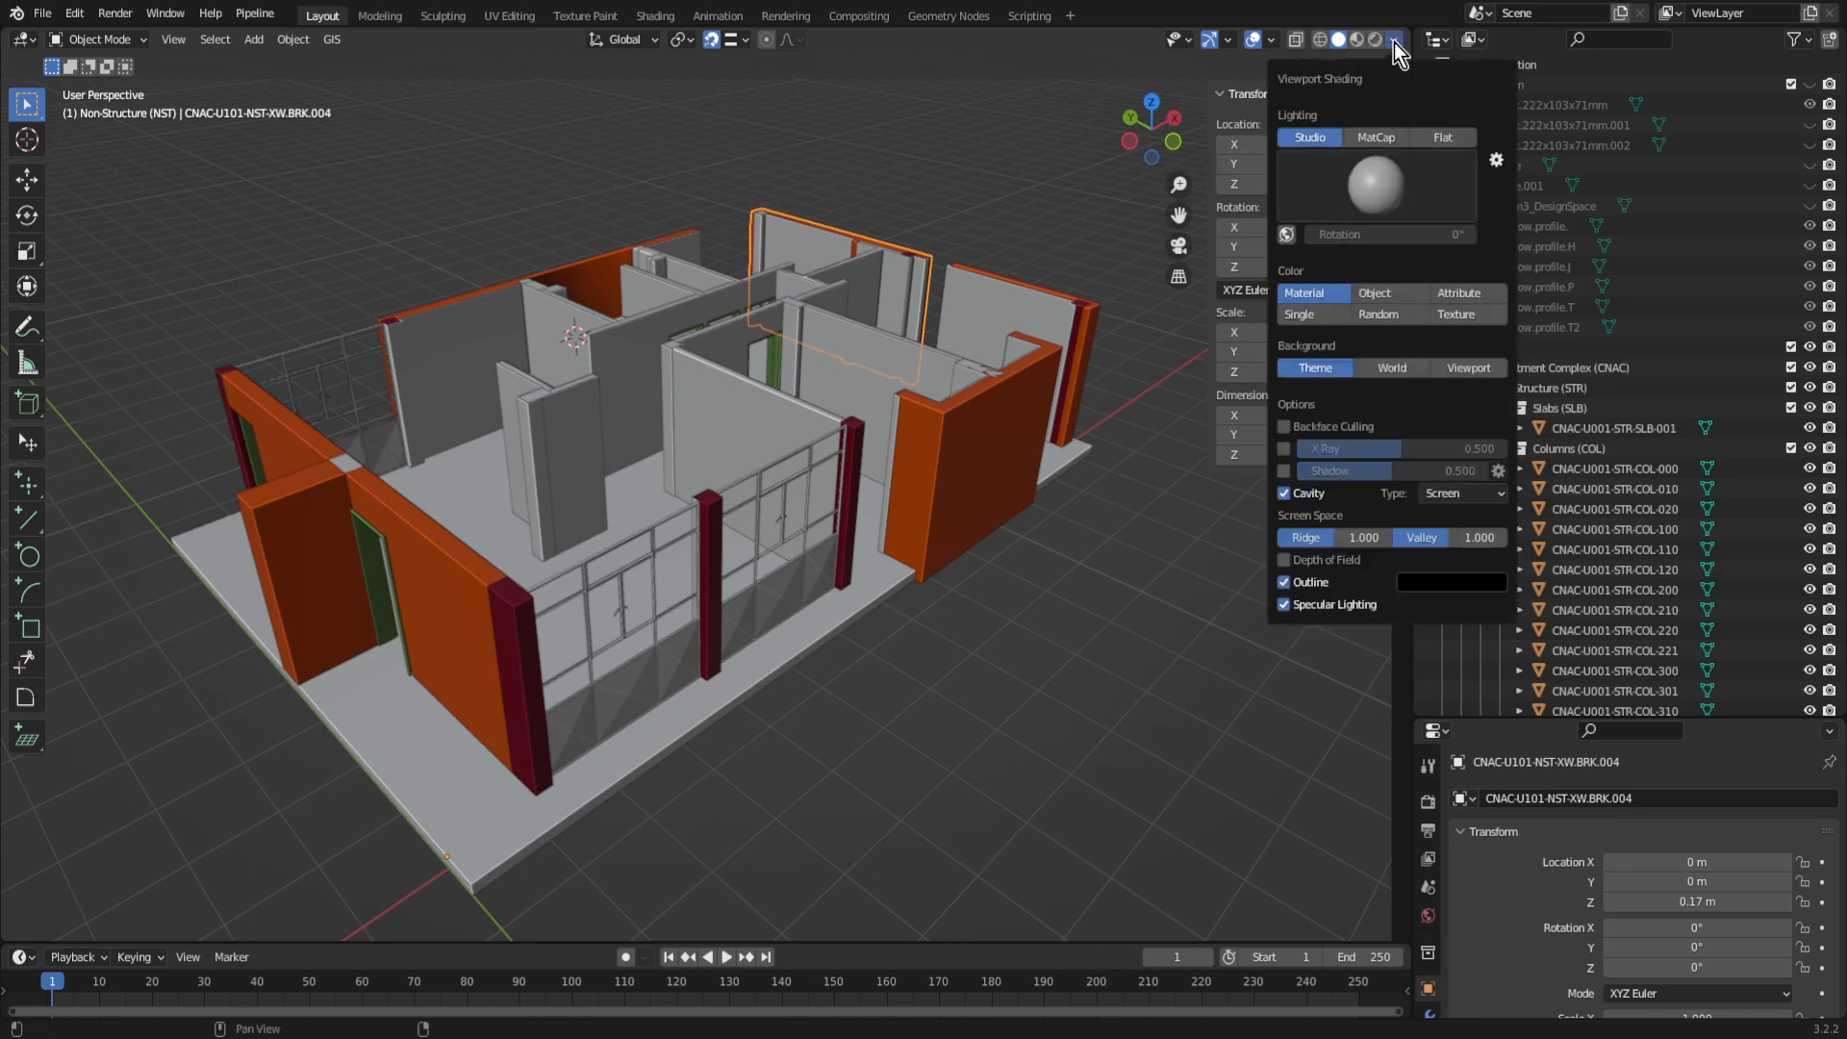
left_click(1393, 143)
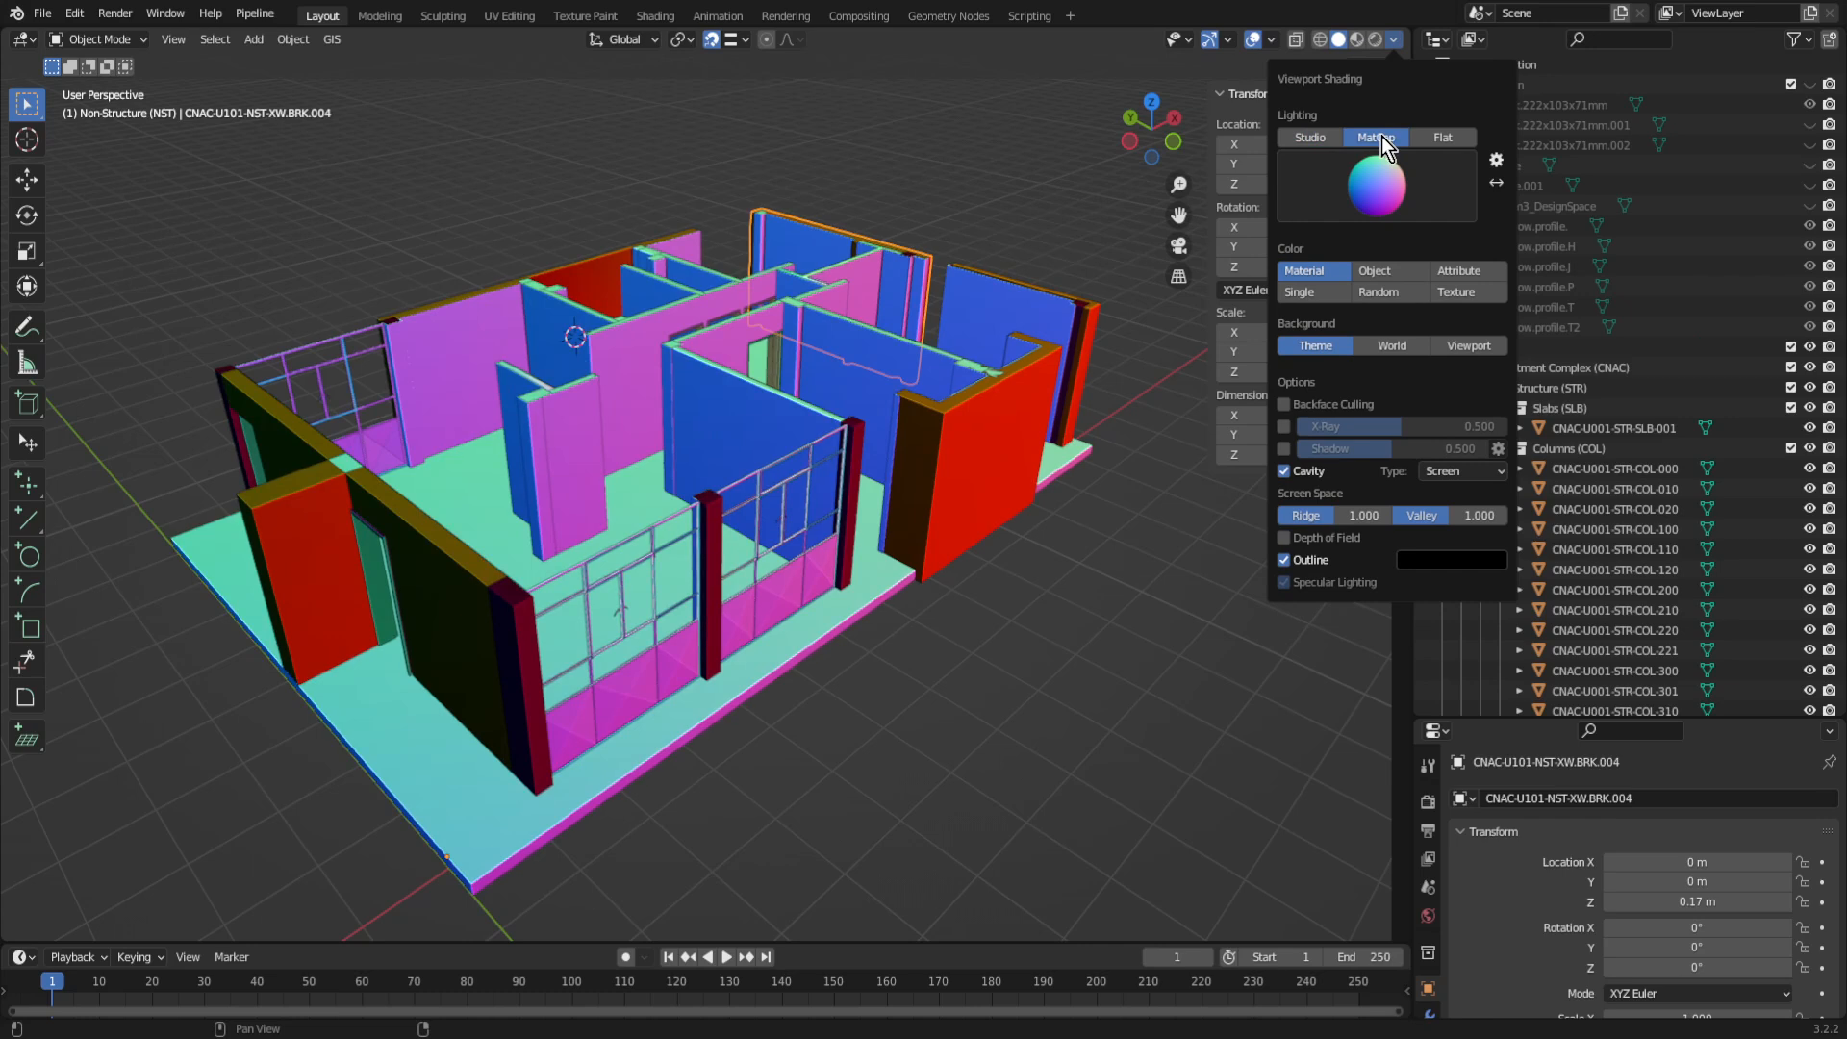
left_click(1323, 187)
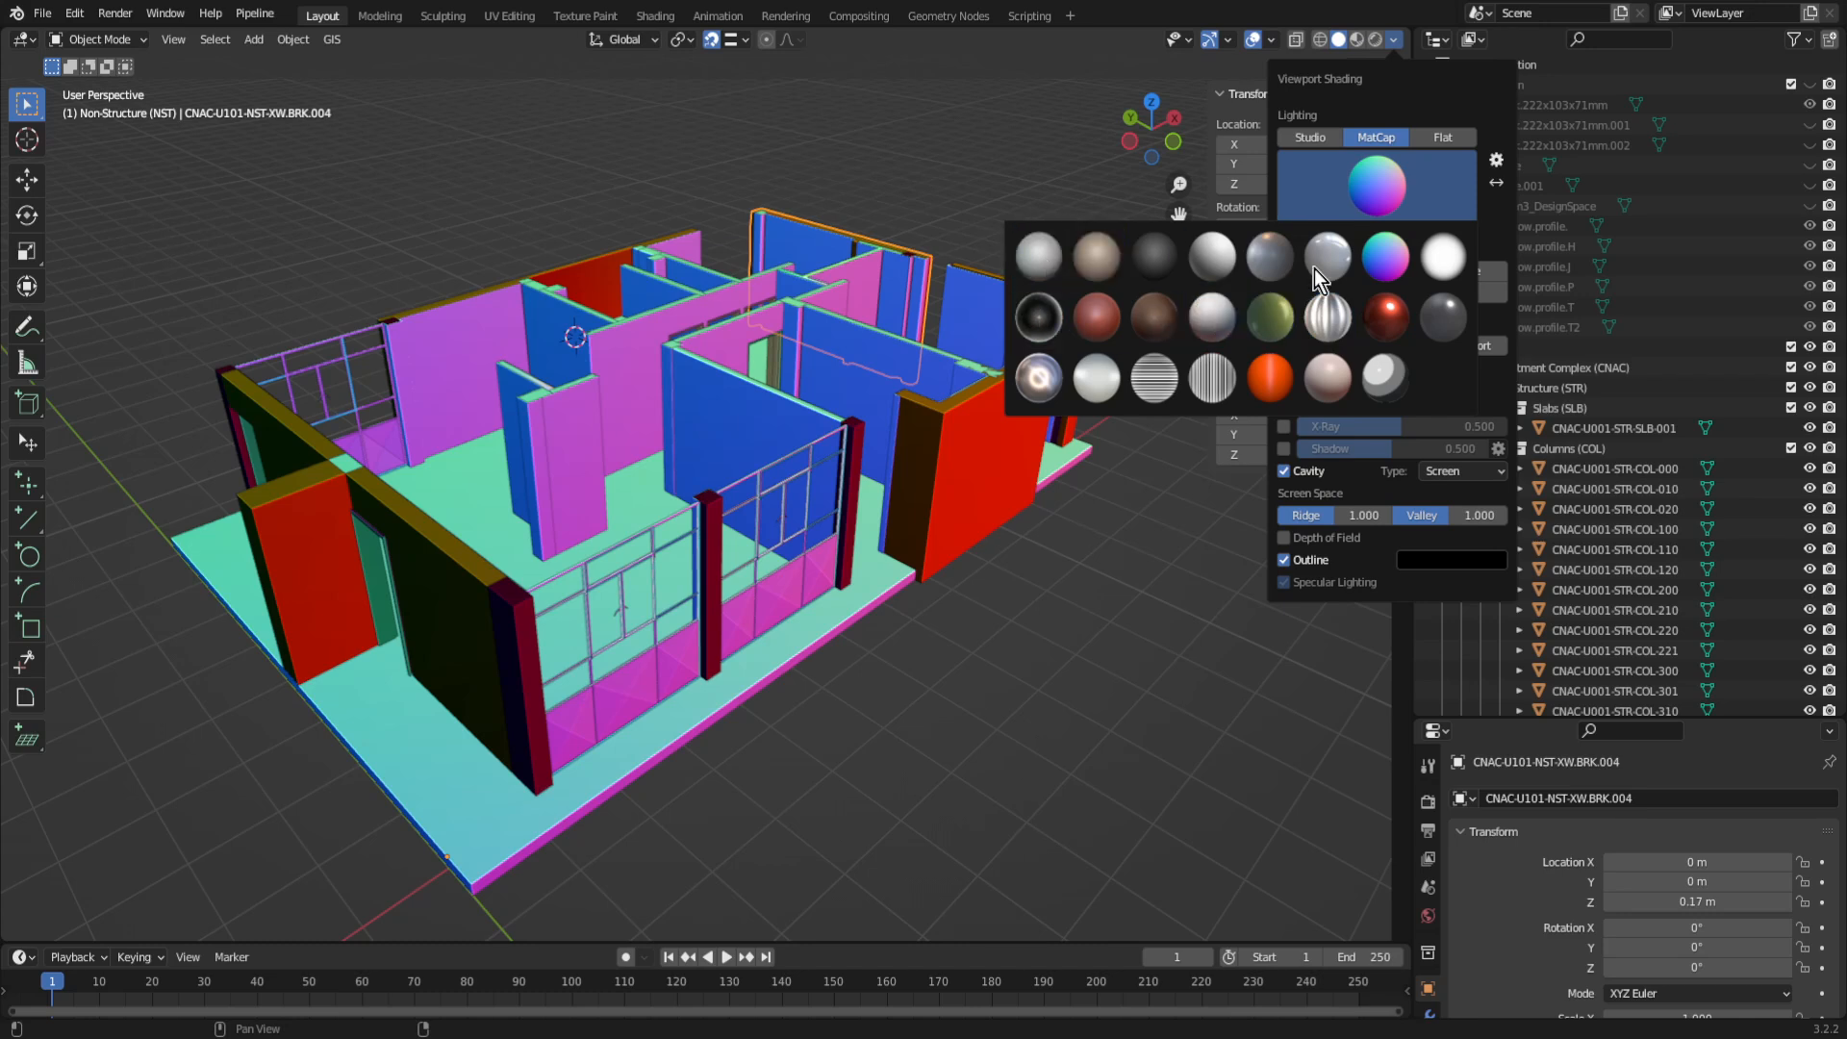
left_click(1048, 255)
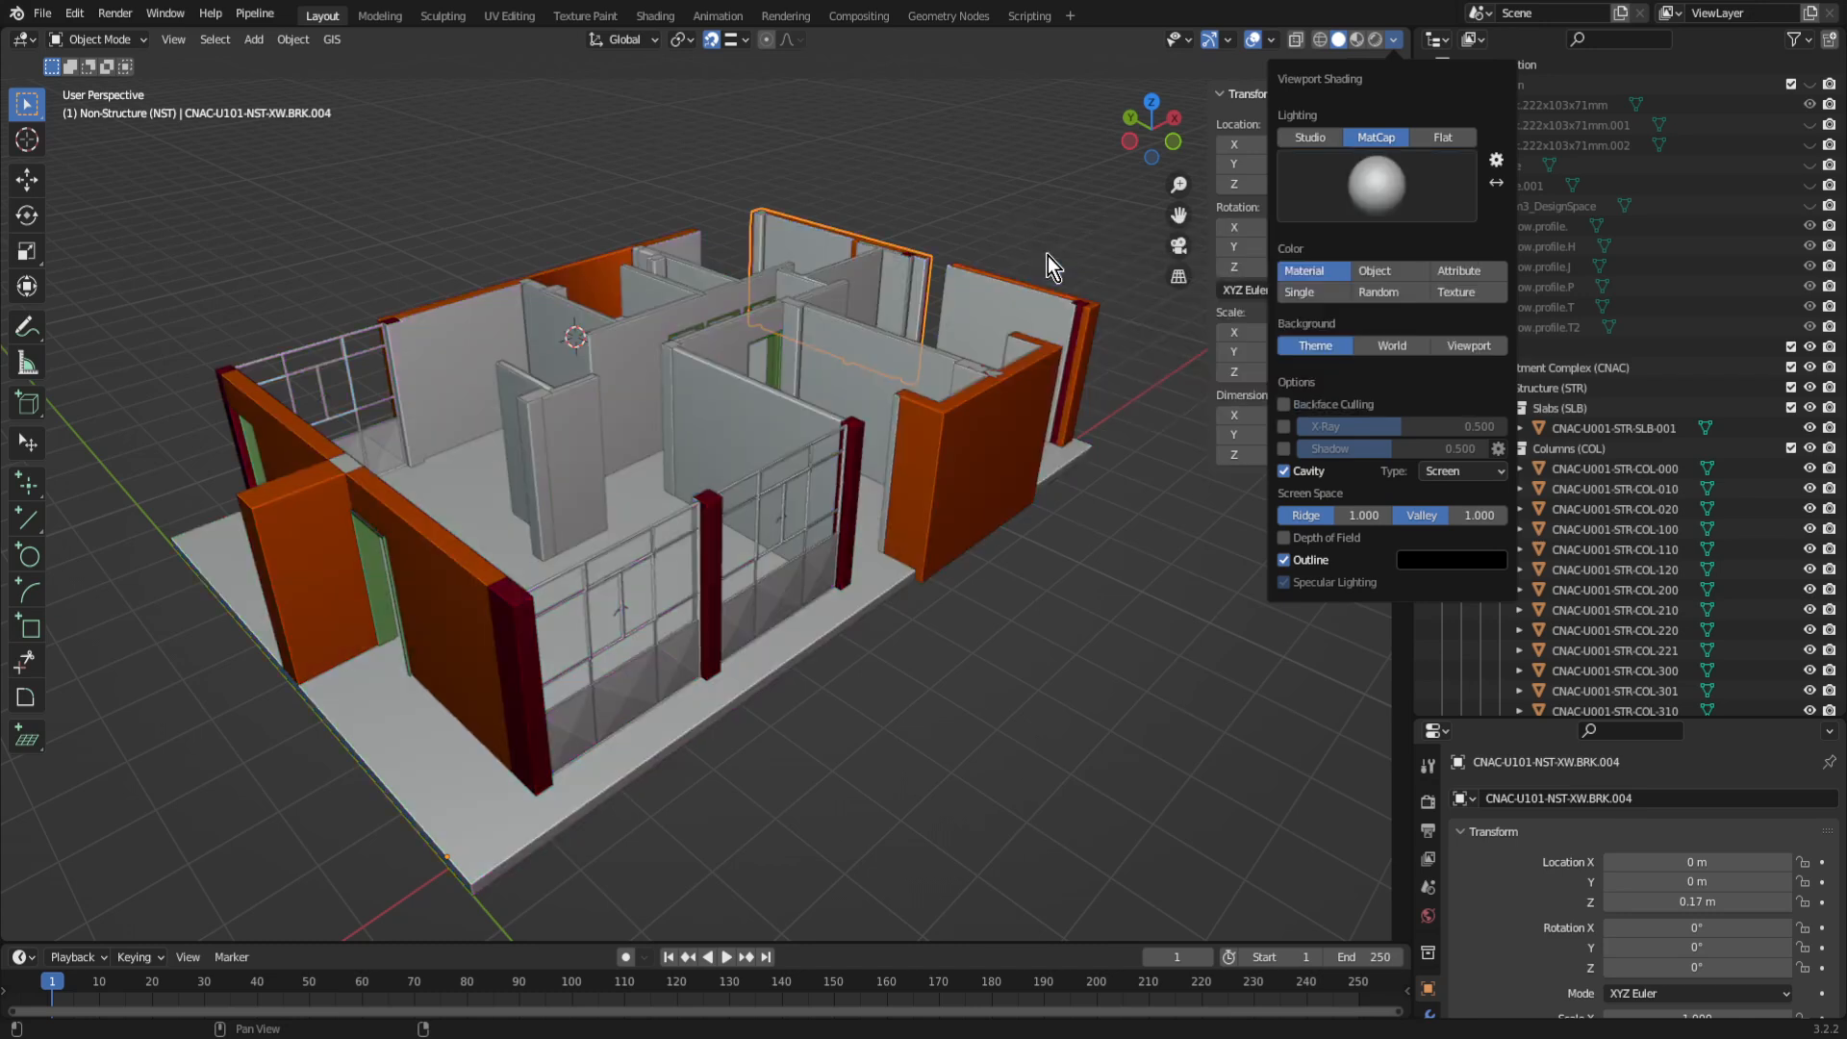
Step: Try the dark grey matcap and set the viewport to the multicolour normals matcap
left_click(1393, 38)
left_click(1388, 188)
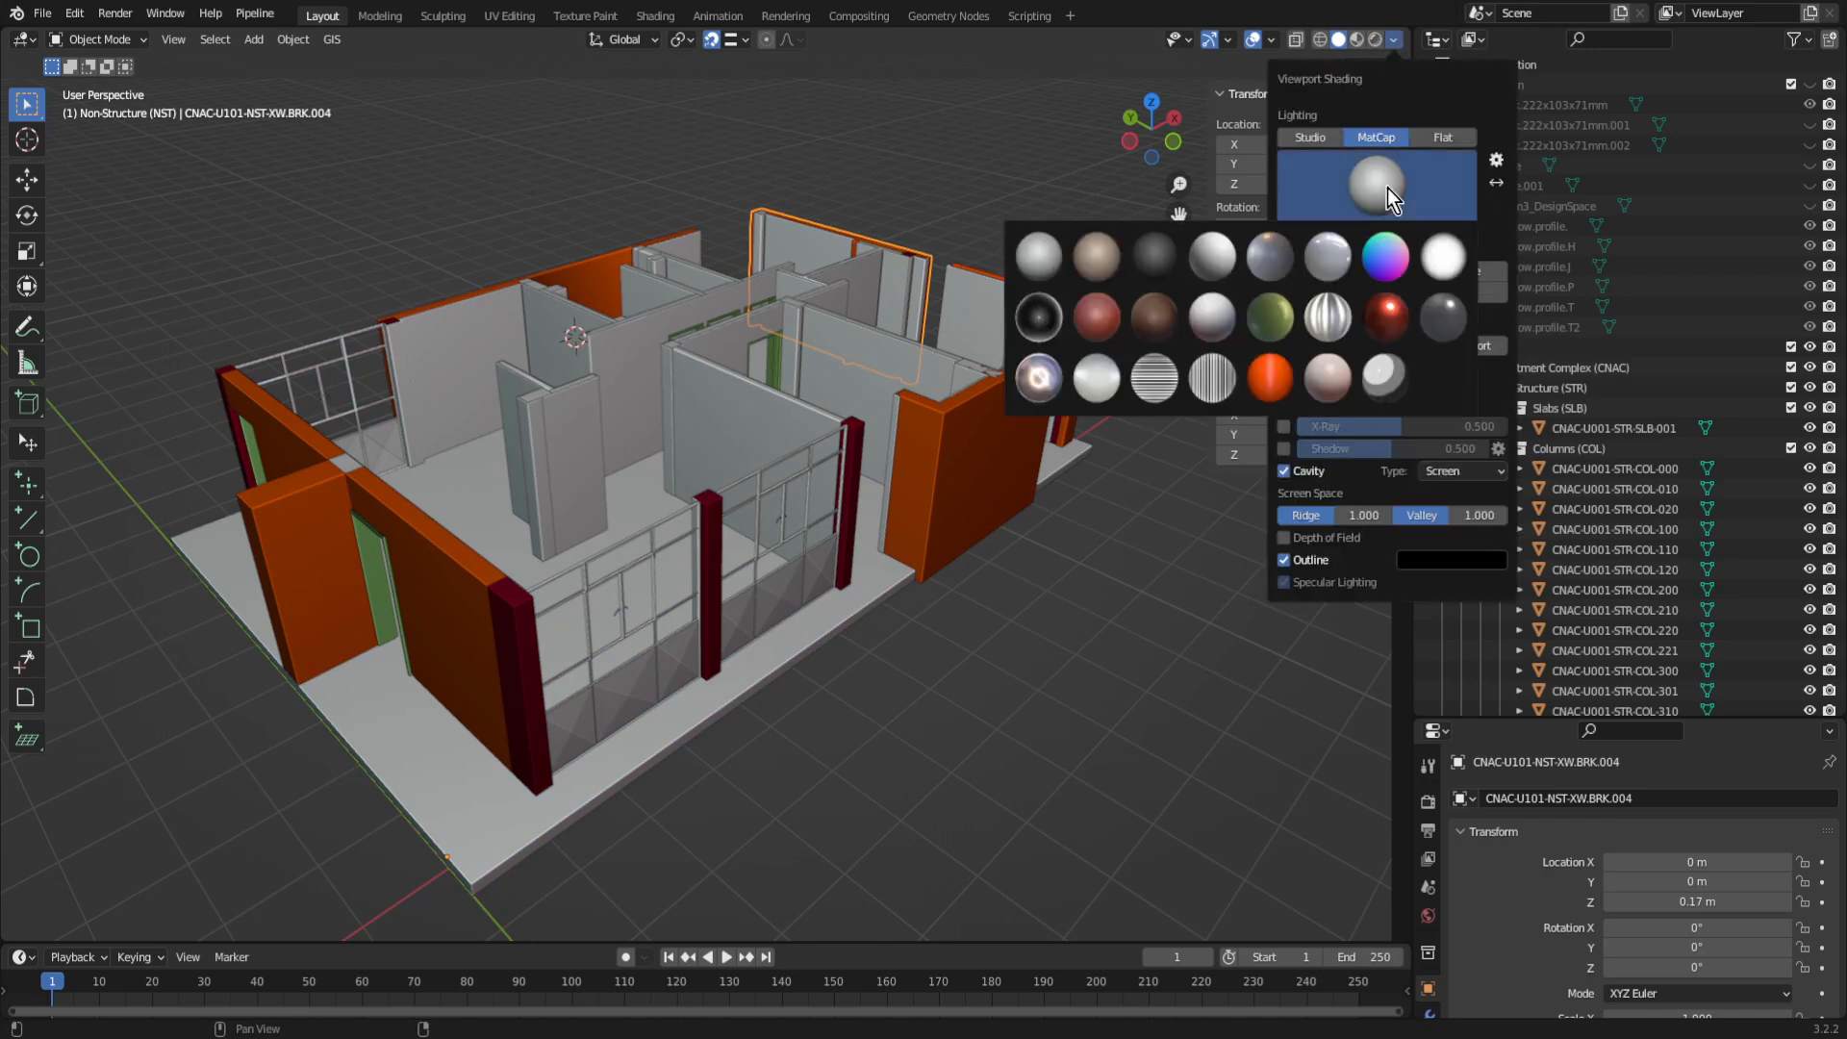
left_click(1155, 267)
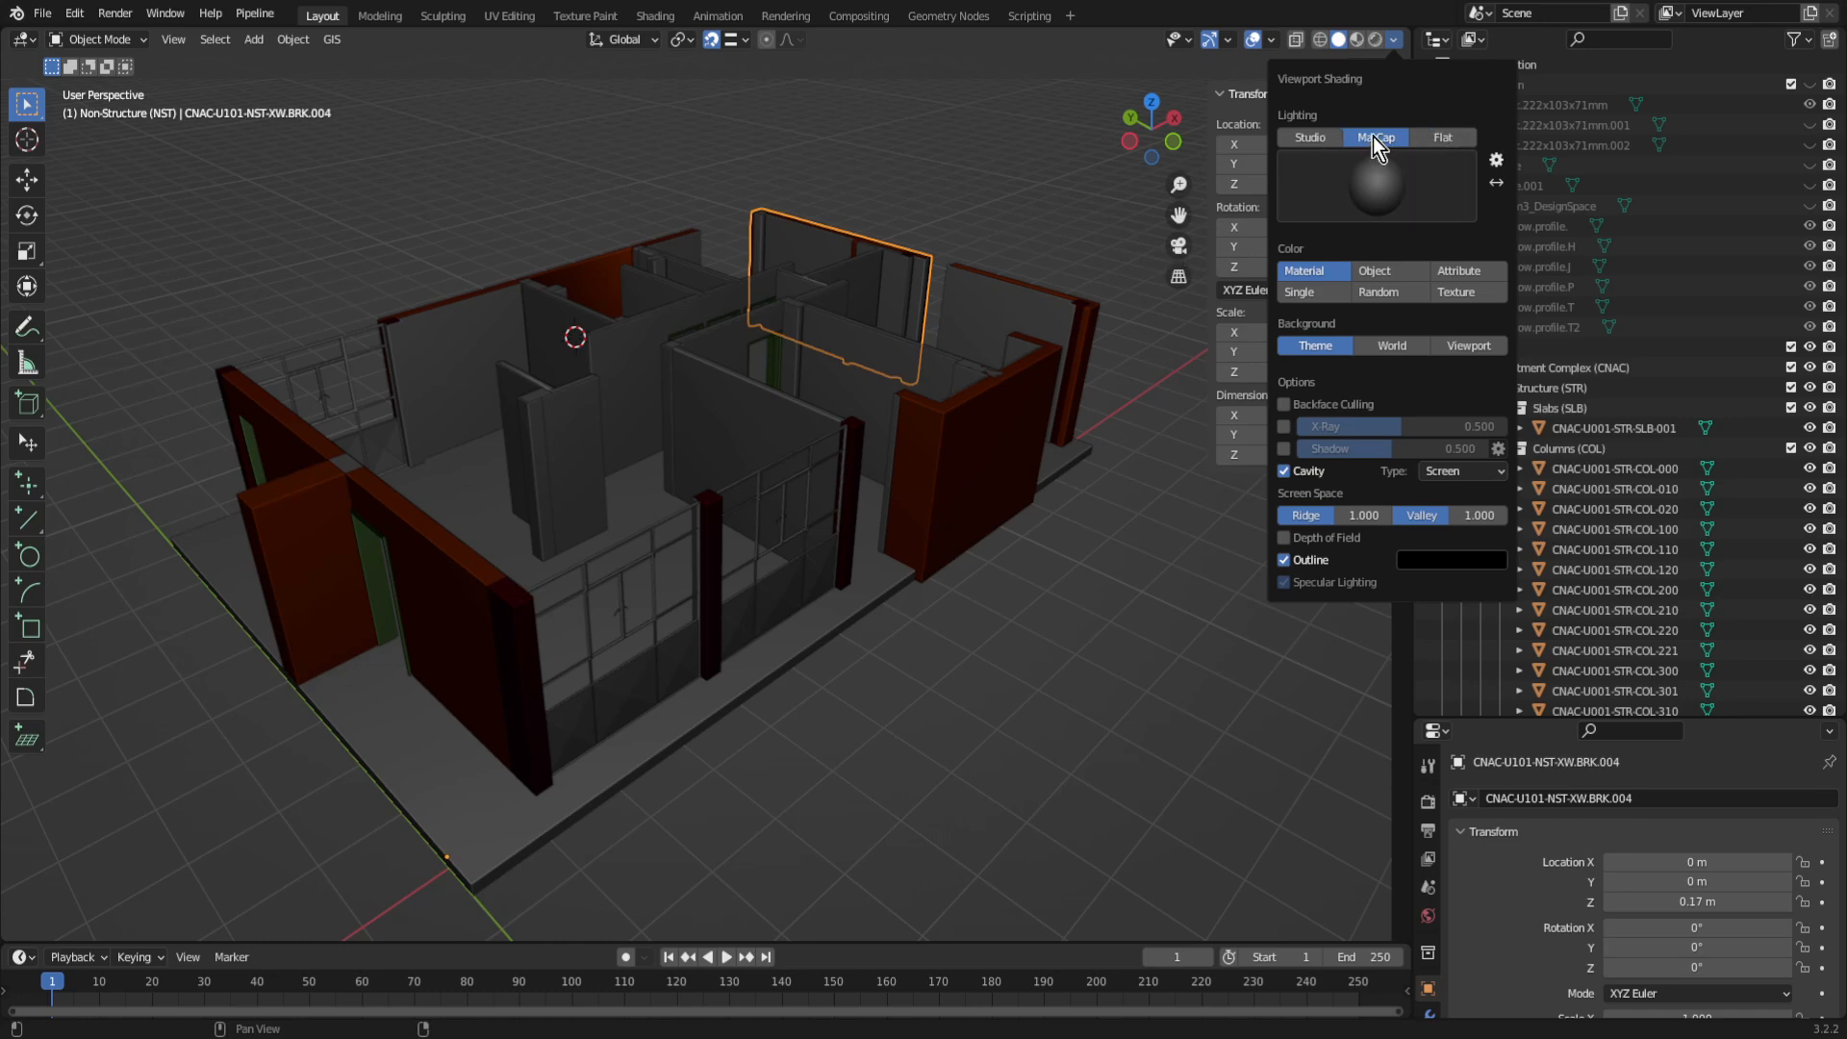
left_click(1378, 193)
left_click(1379, 254)
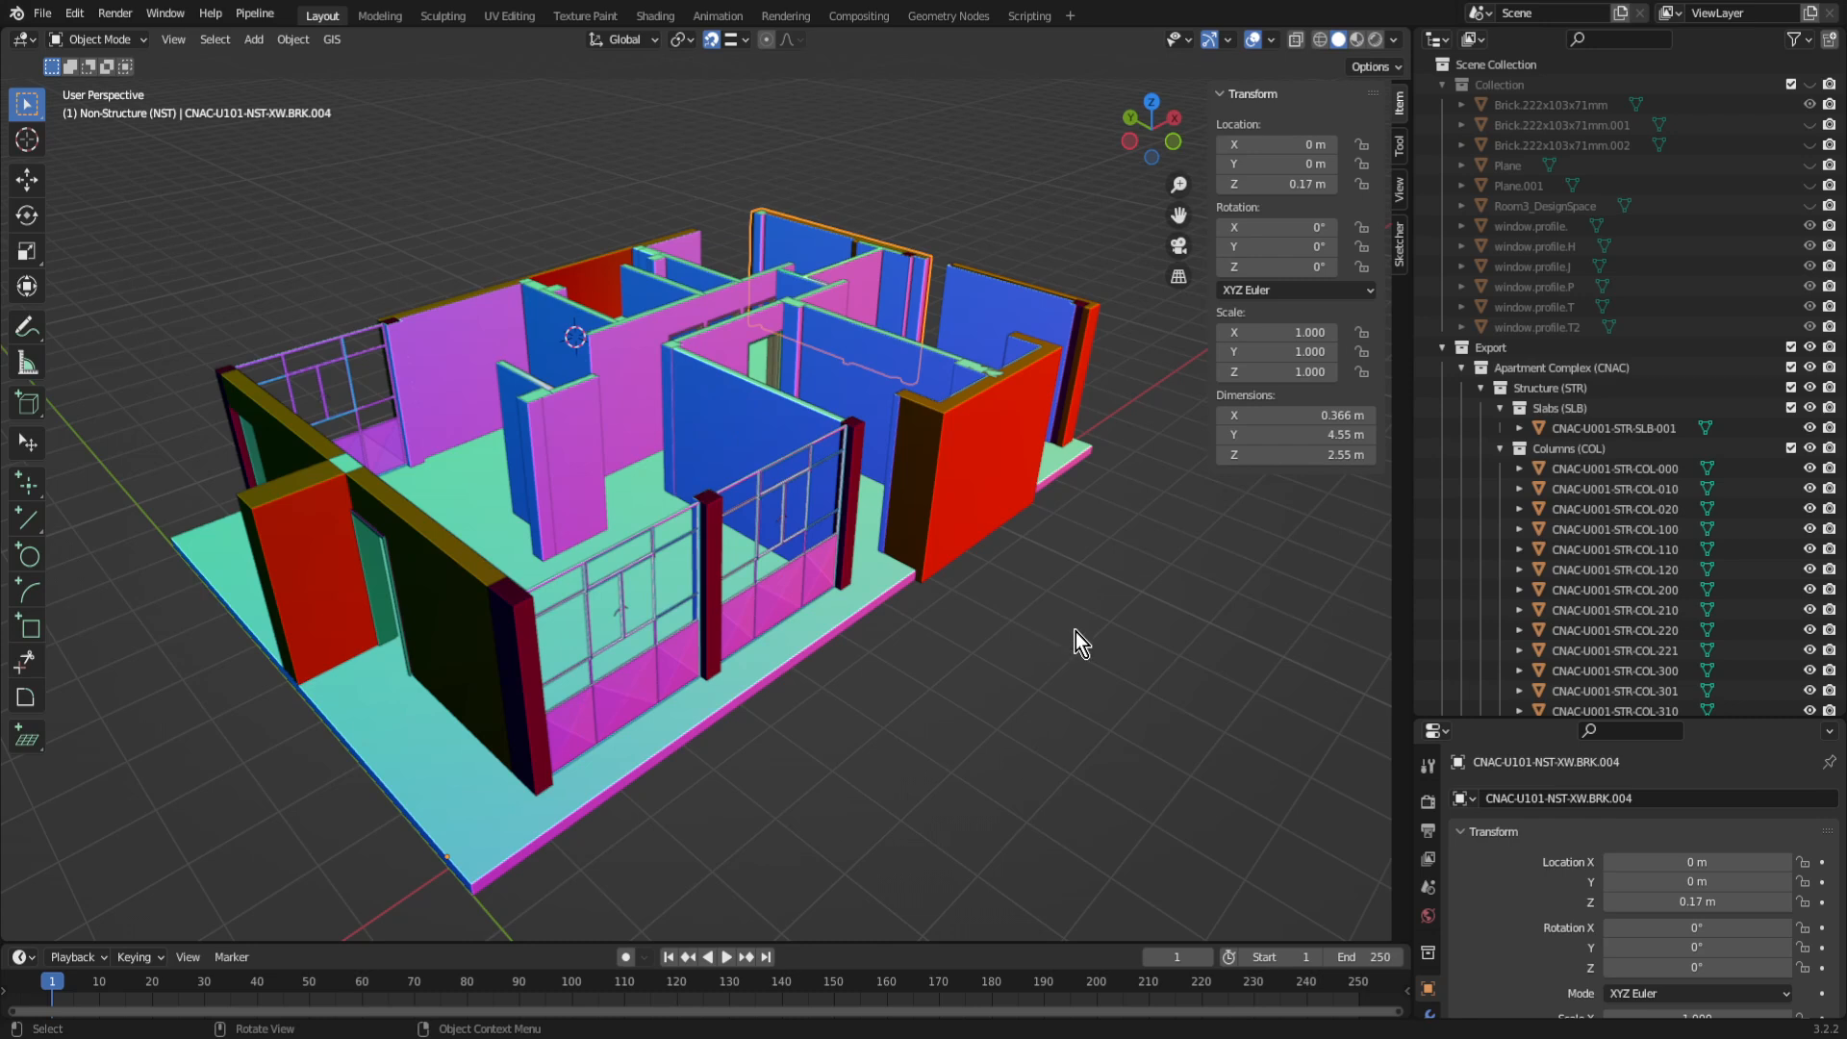
Step: Focus on the steel window frame beside the end doorway and examine it from inside the room
middle_click_drag(1061, 650, 1168, 642, "shift")
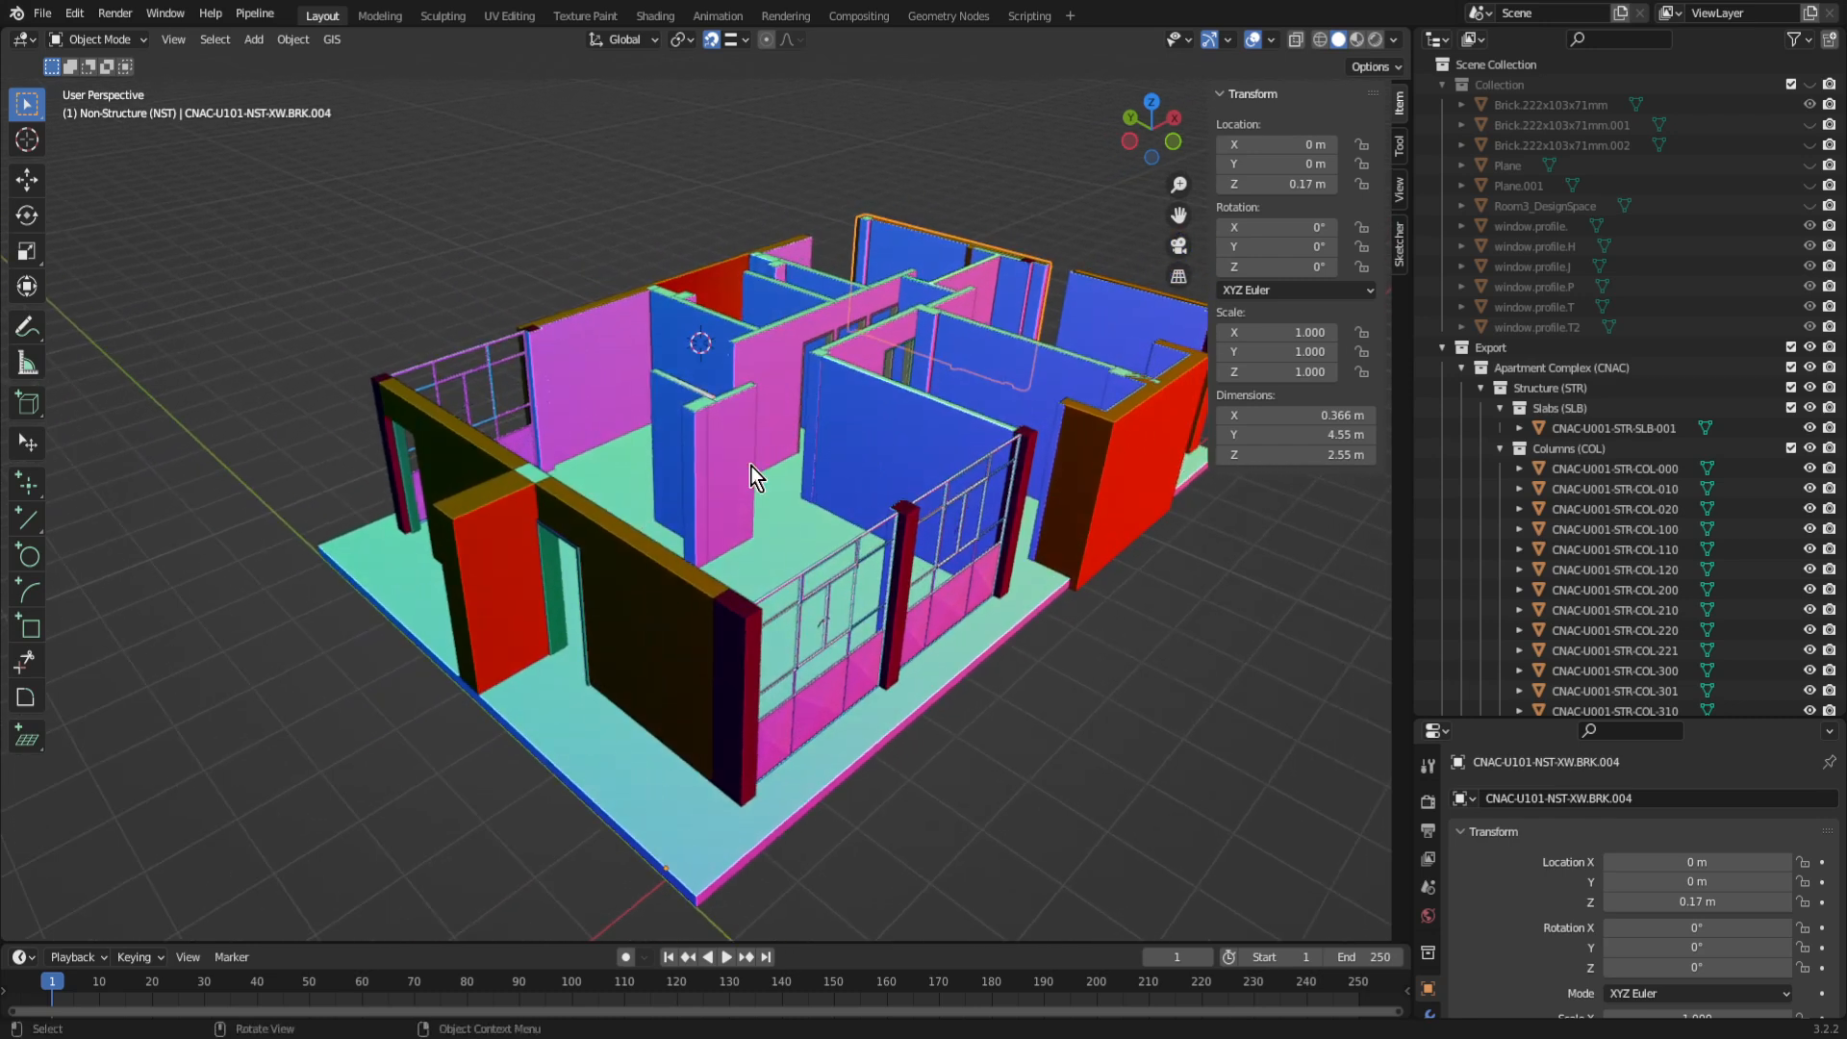
left_click(498, 376)
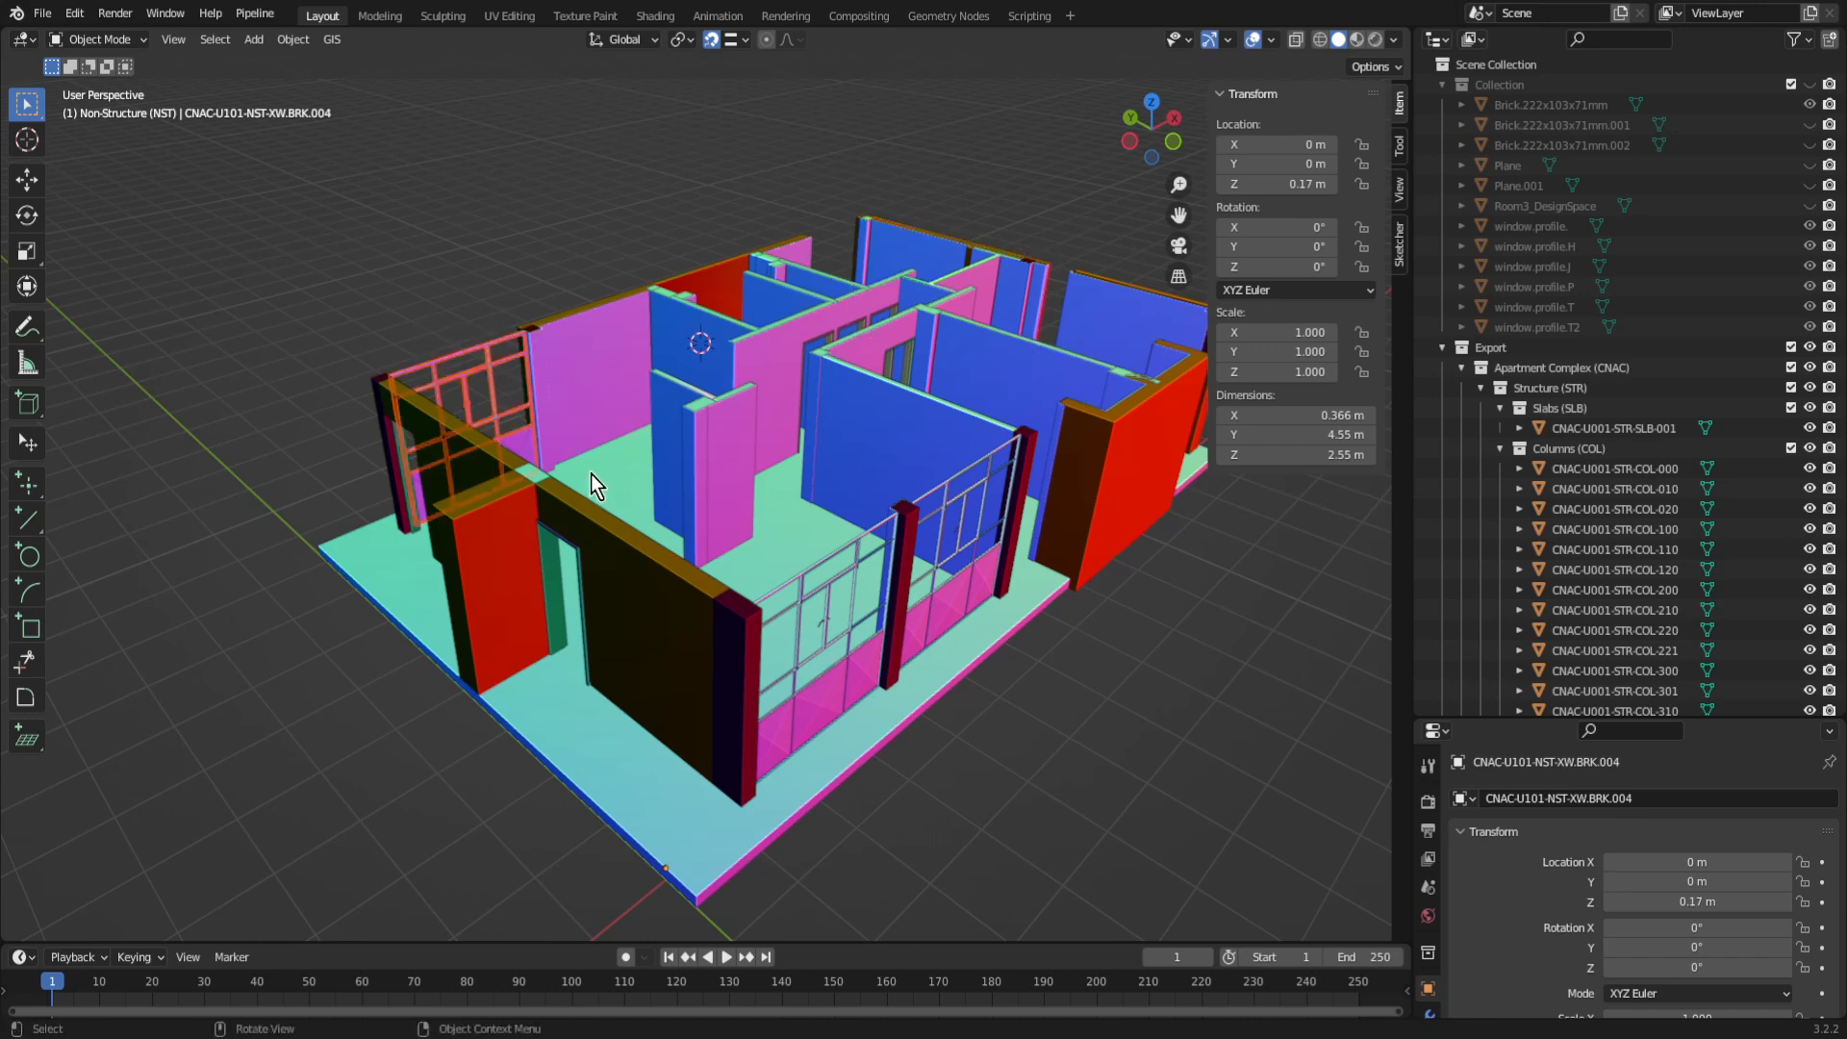
key("KP_Decimal")
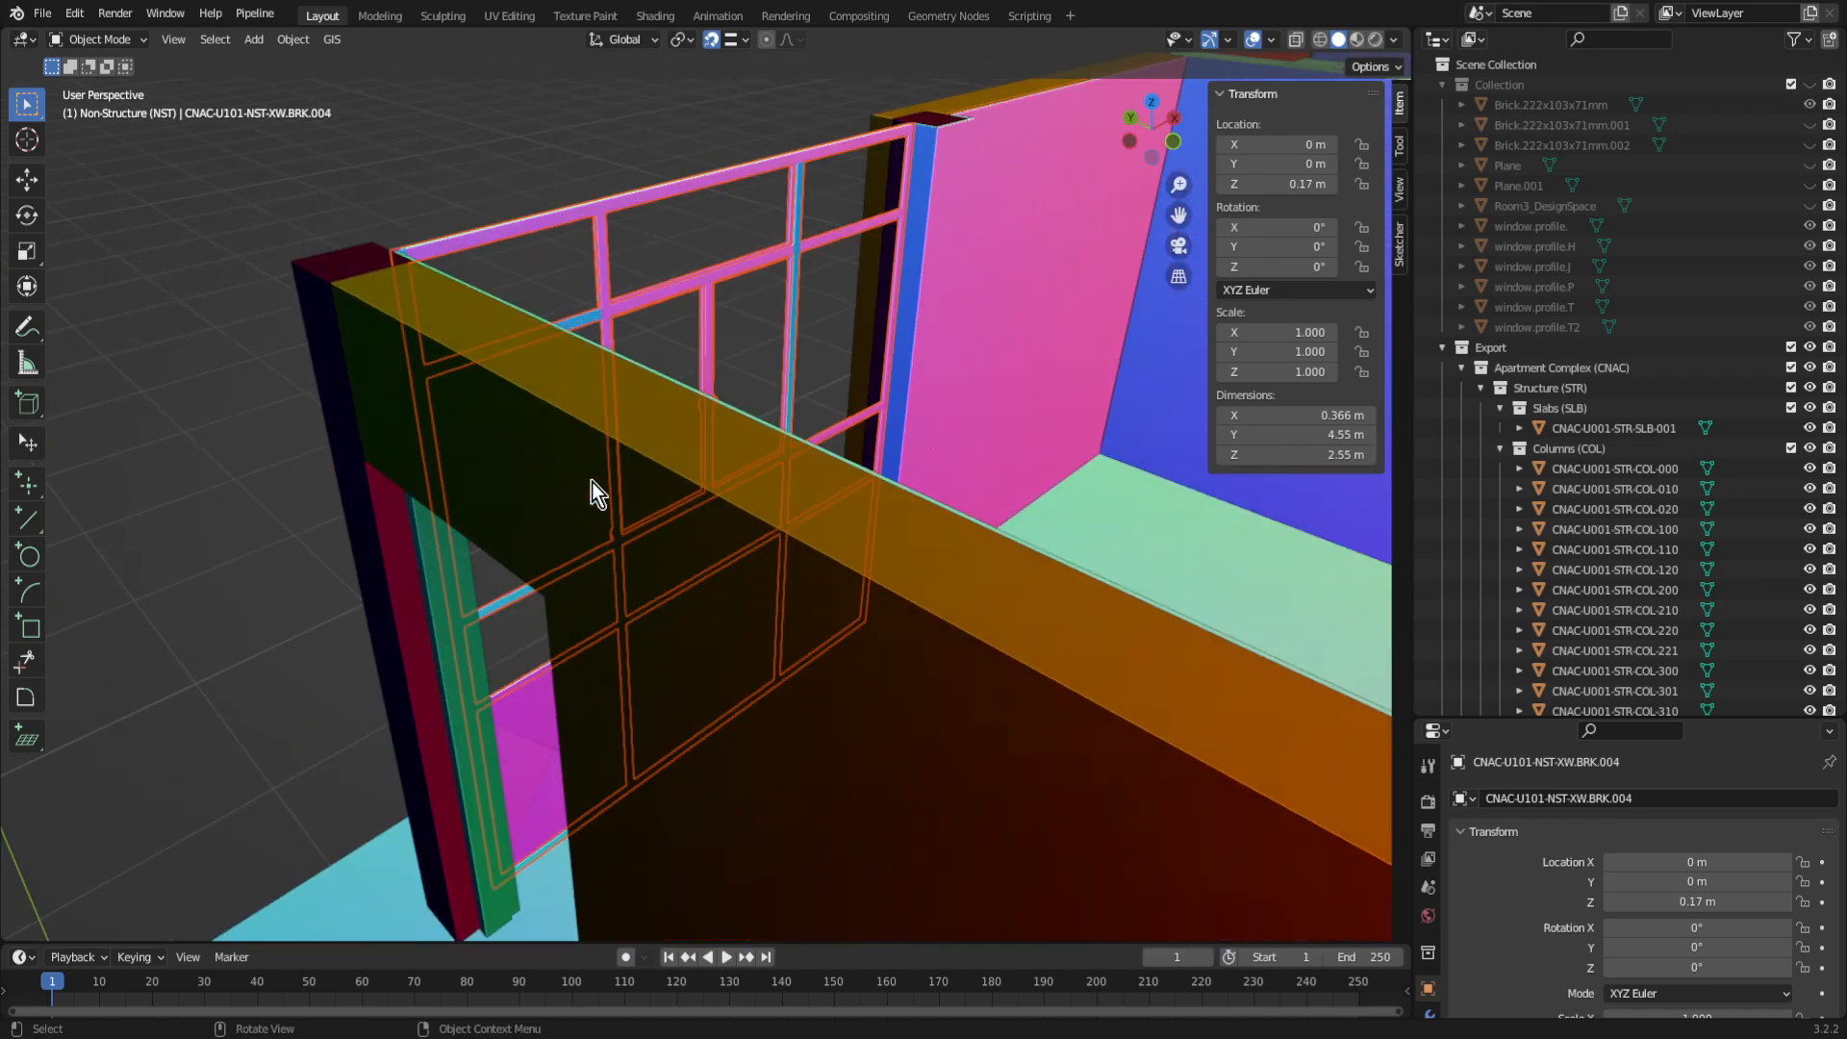
middle_click_drag(721, 523, 609, 481)
left_click(920, 406)
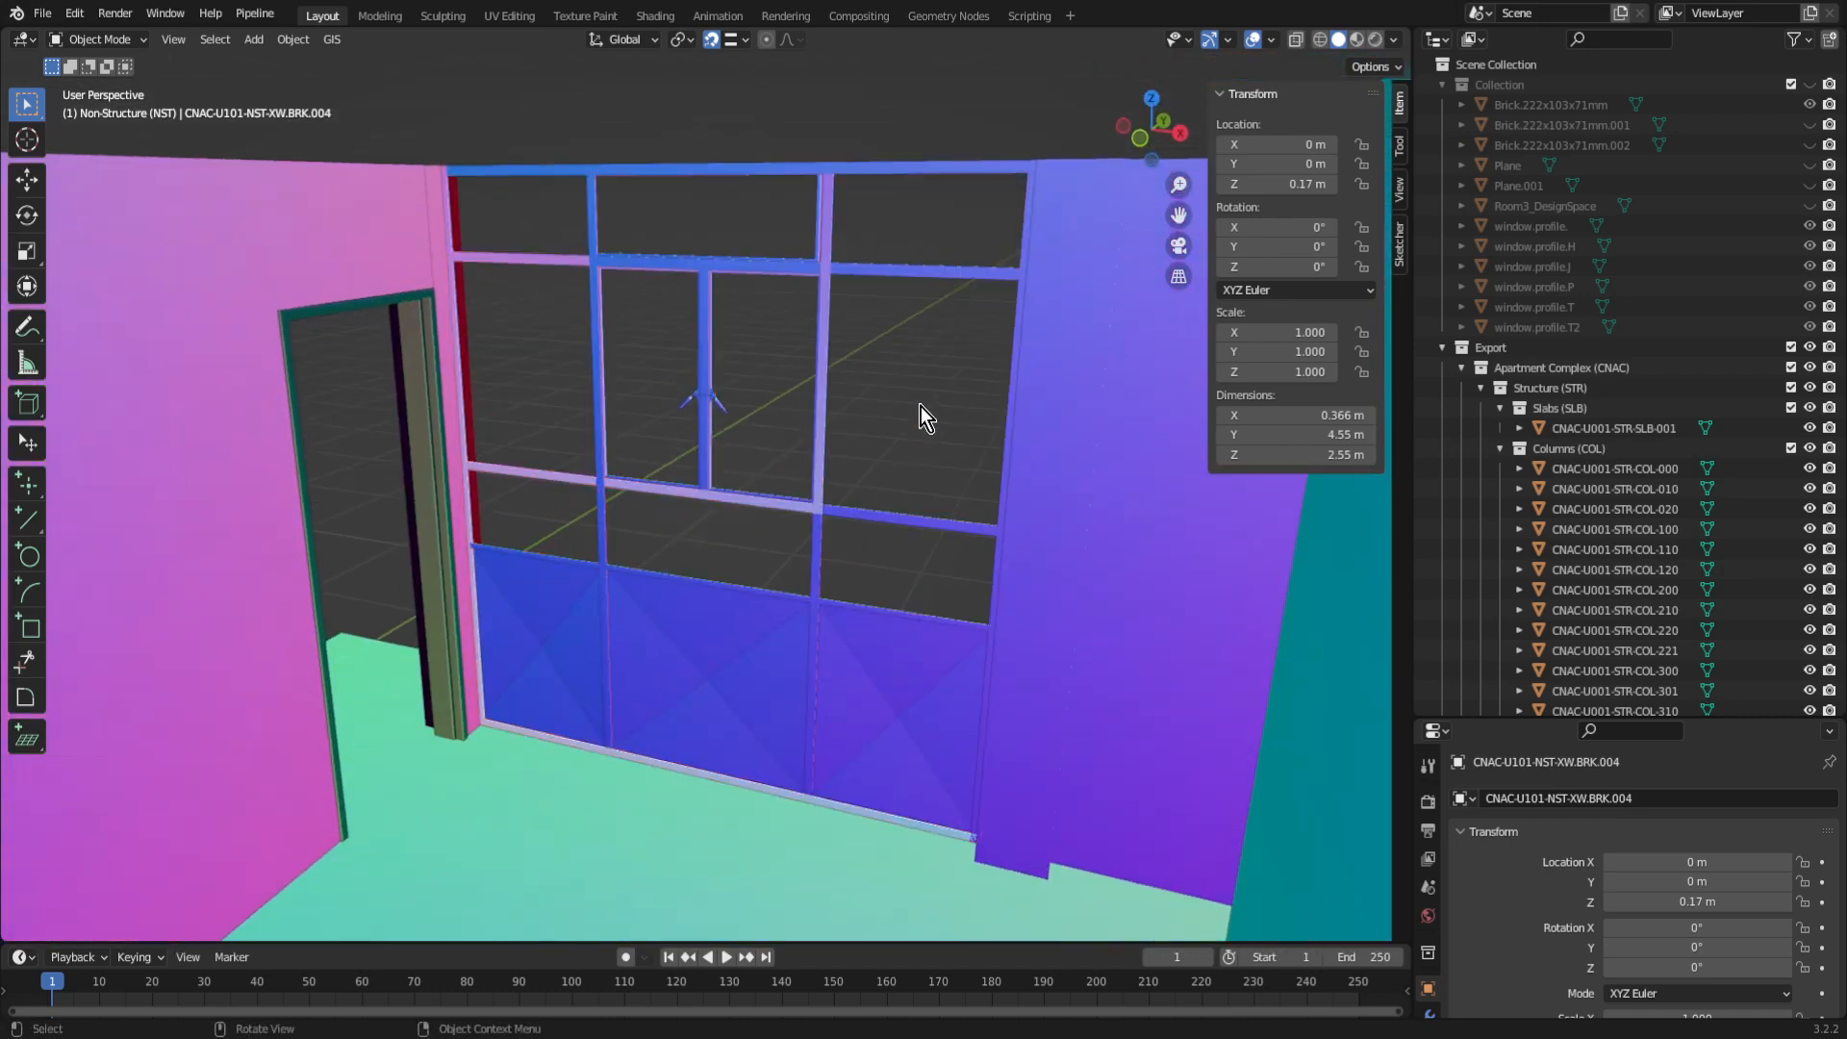
scroll(669, 456, "up", 2)
scroll(674, 449, "down", 8)
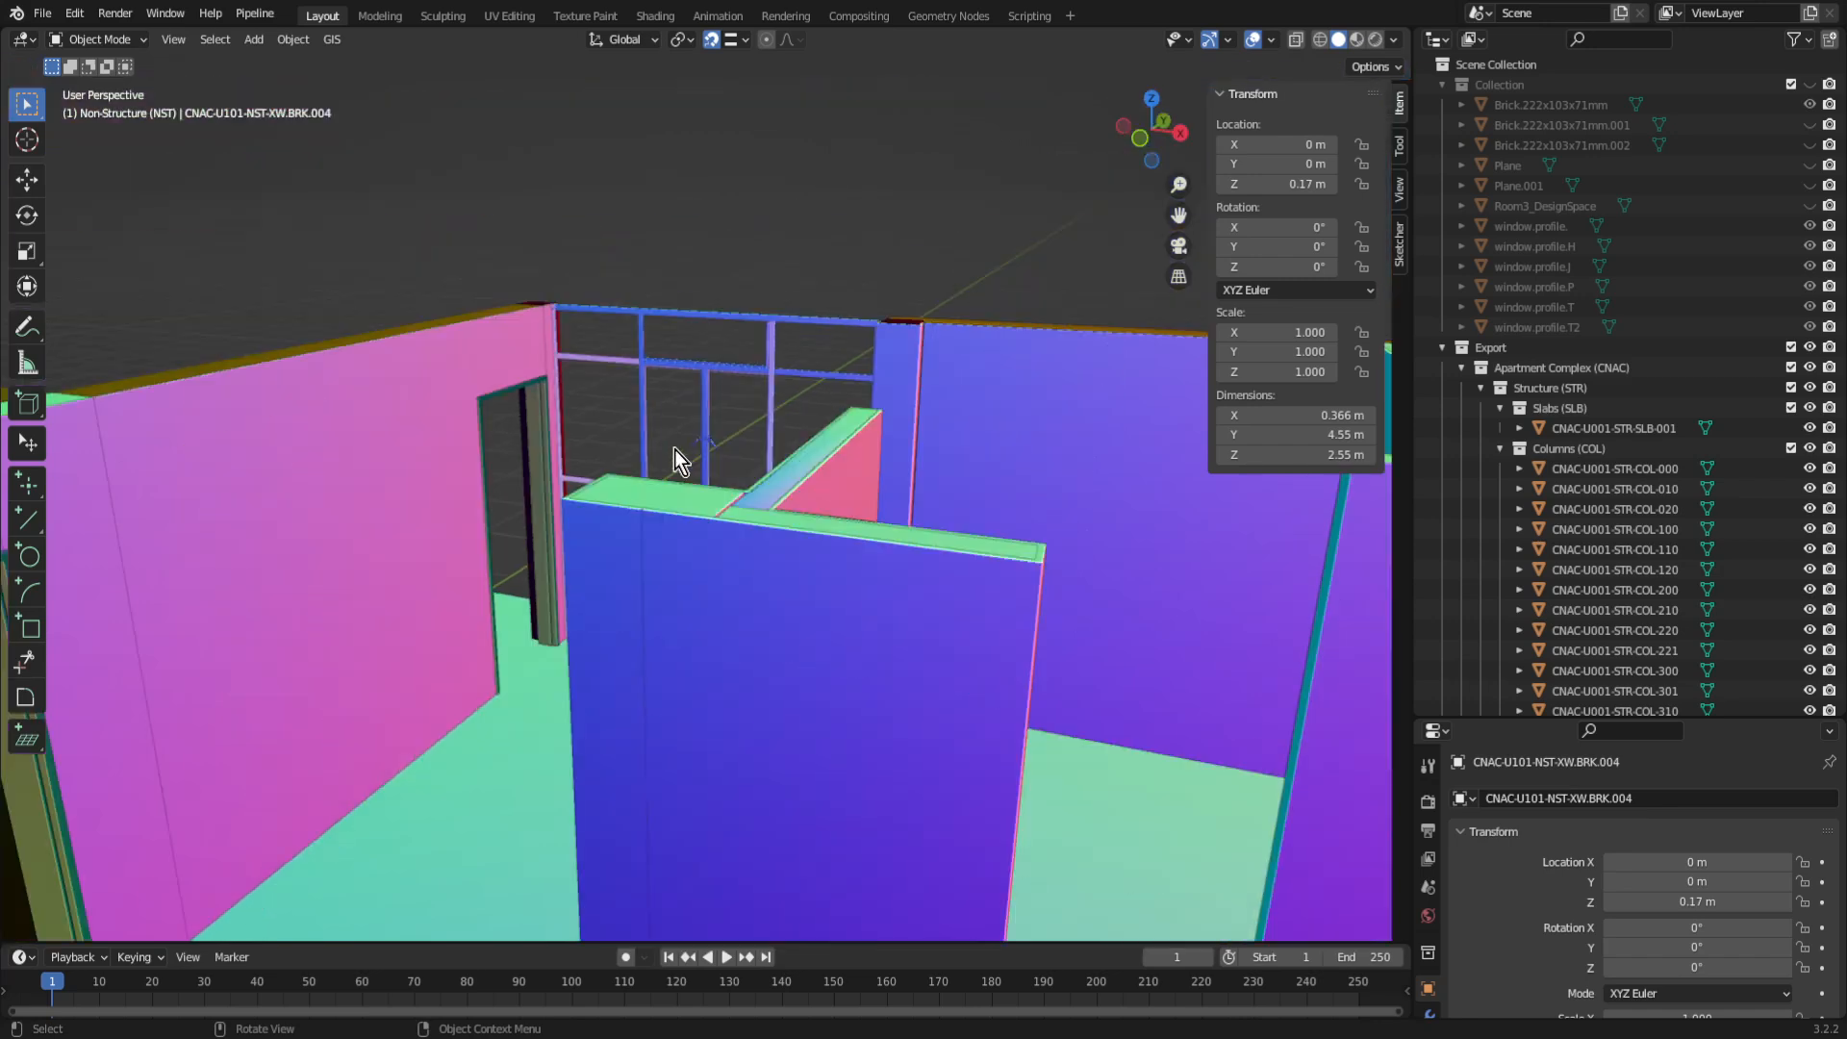
middle_click_drag(700, 423, 878, 524)
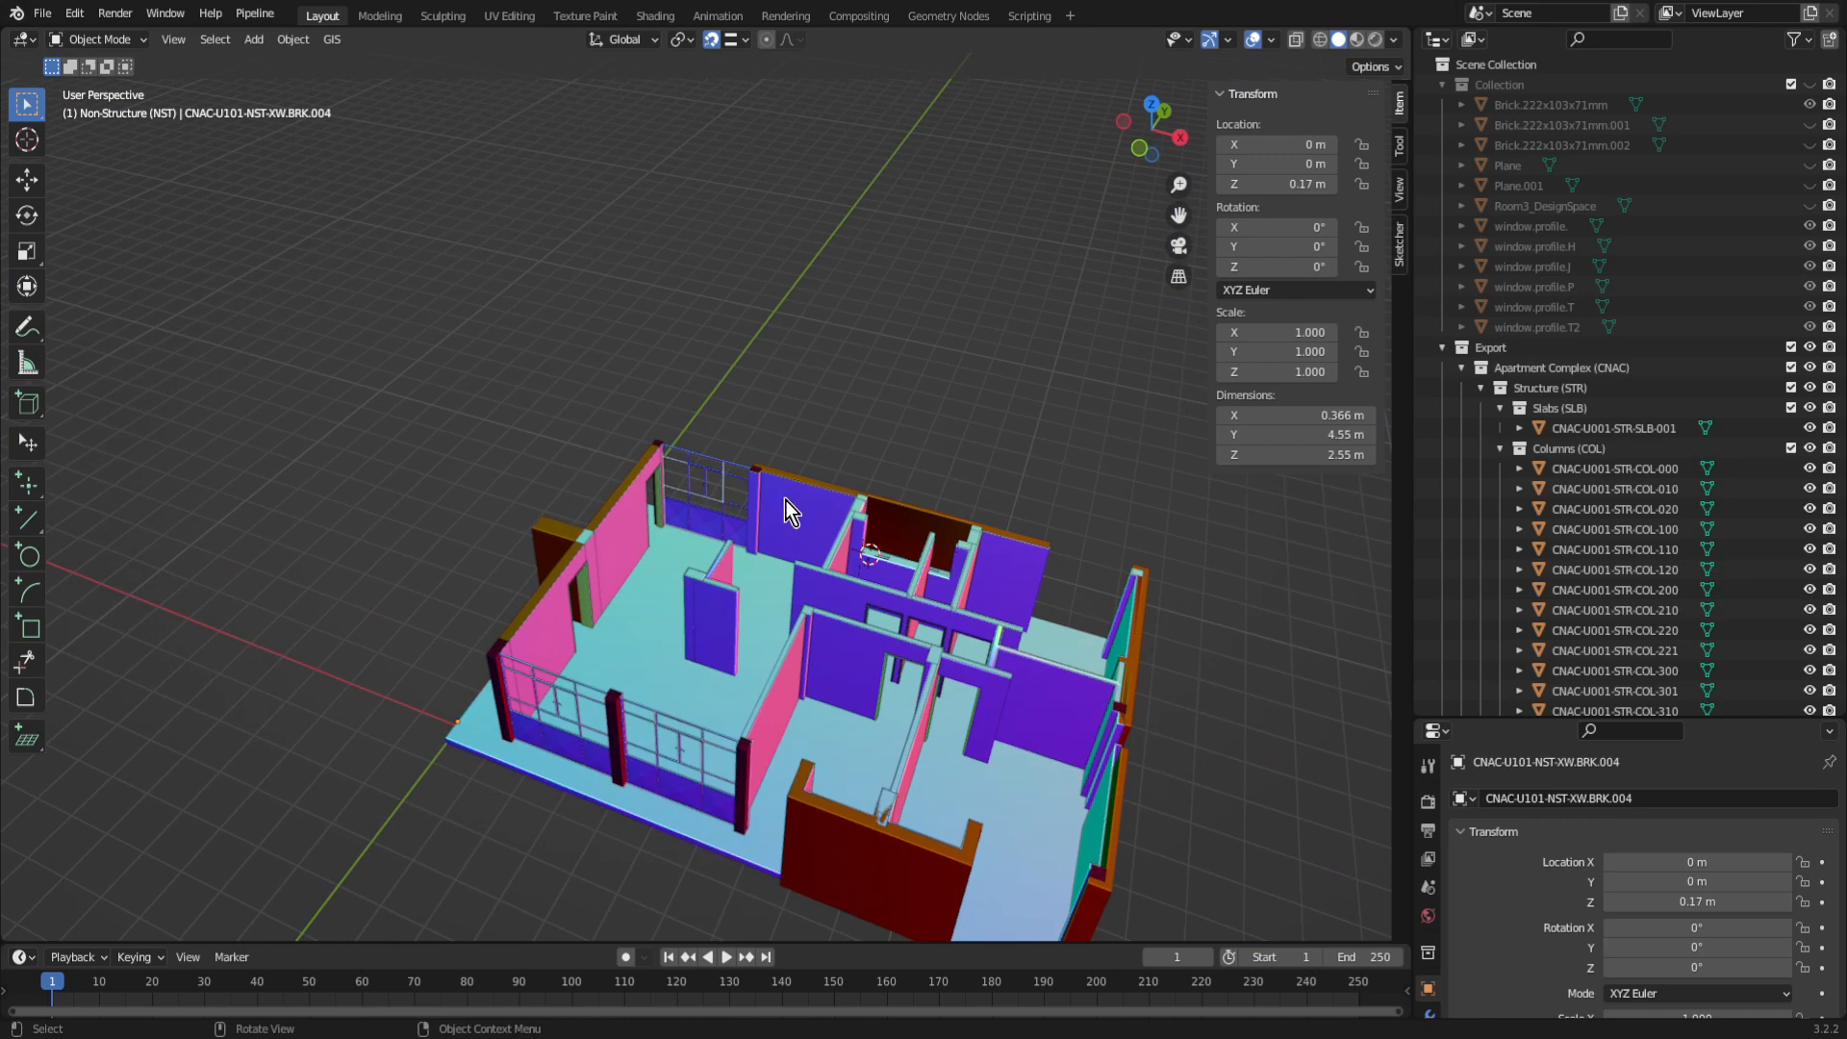
Step: Select the end-wall window frame in the overview and bring it back into close view
left_click(709, 481)
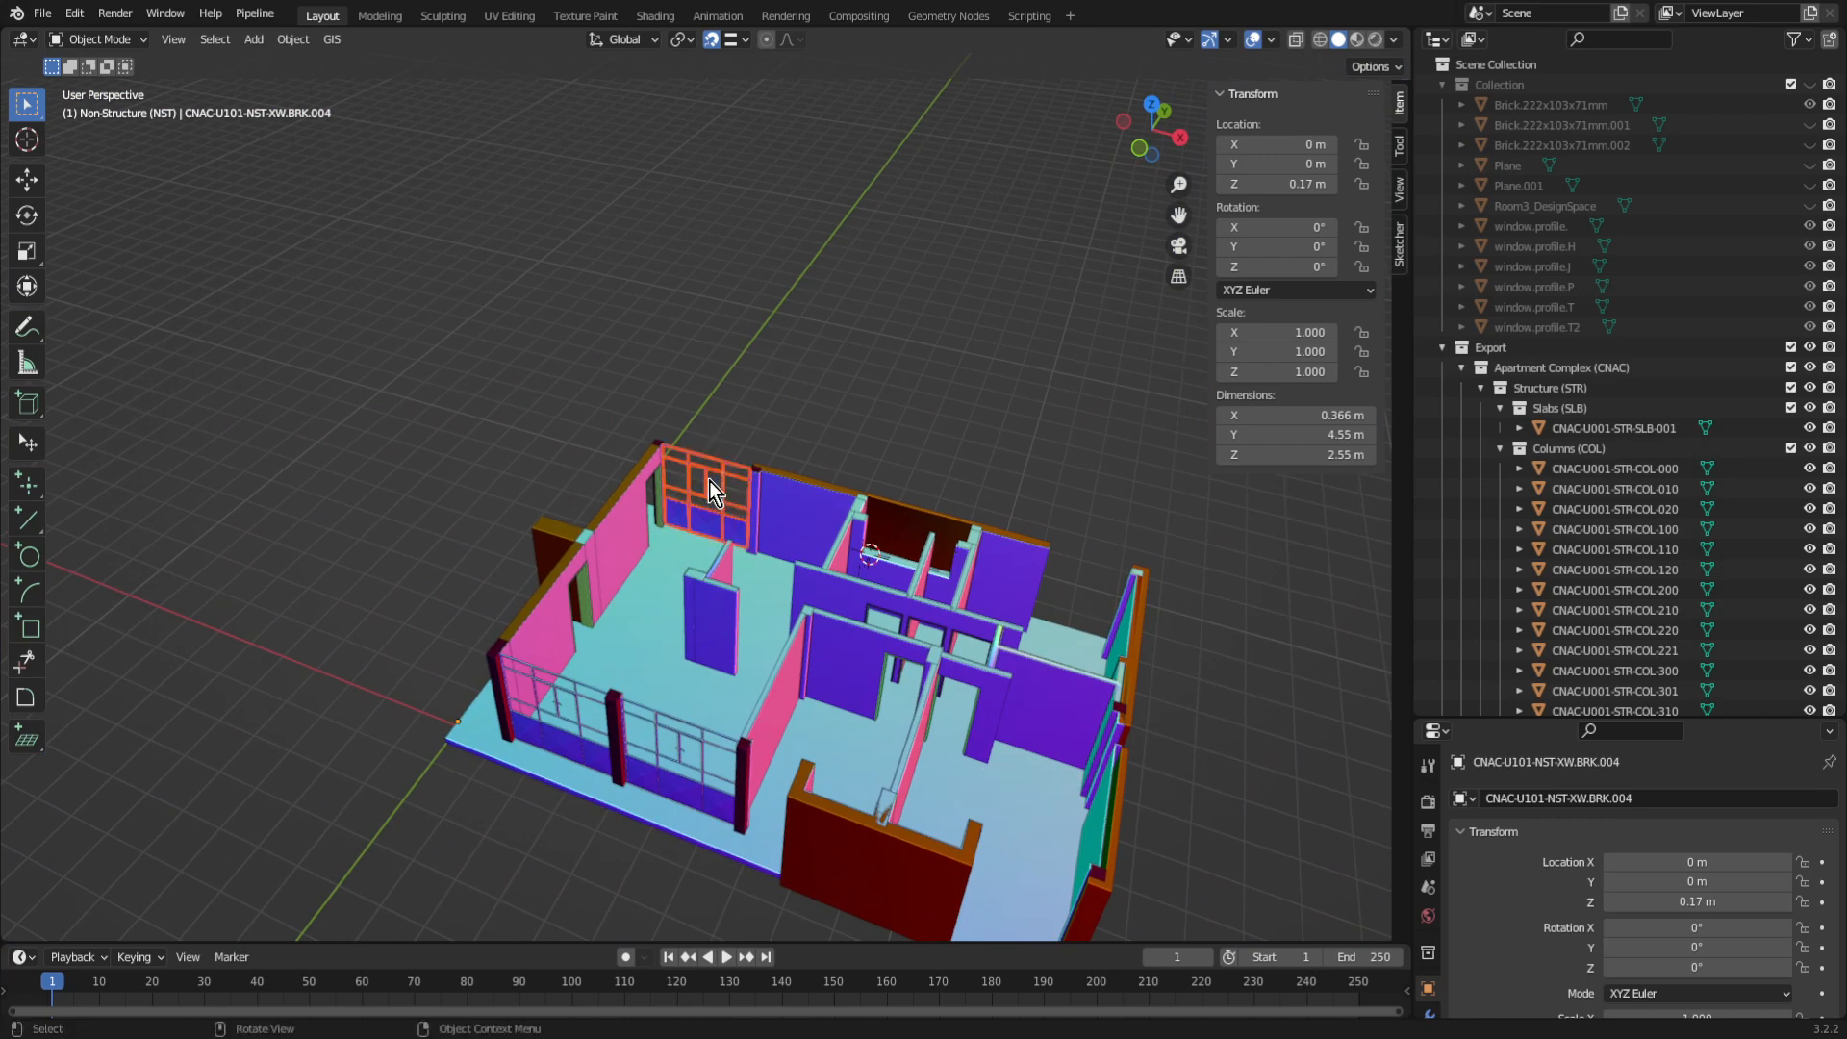
key("KP_Decimal")
middle_click_drag(709, 480, 737, 449)
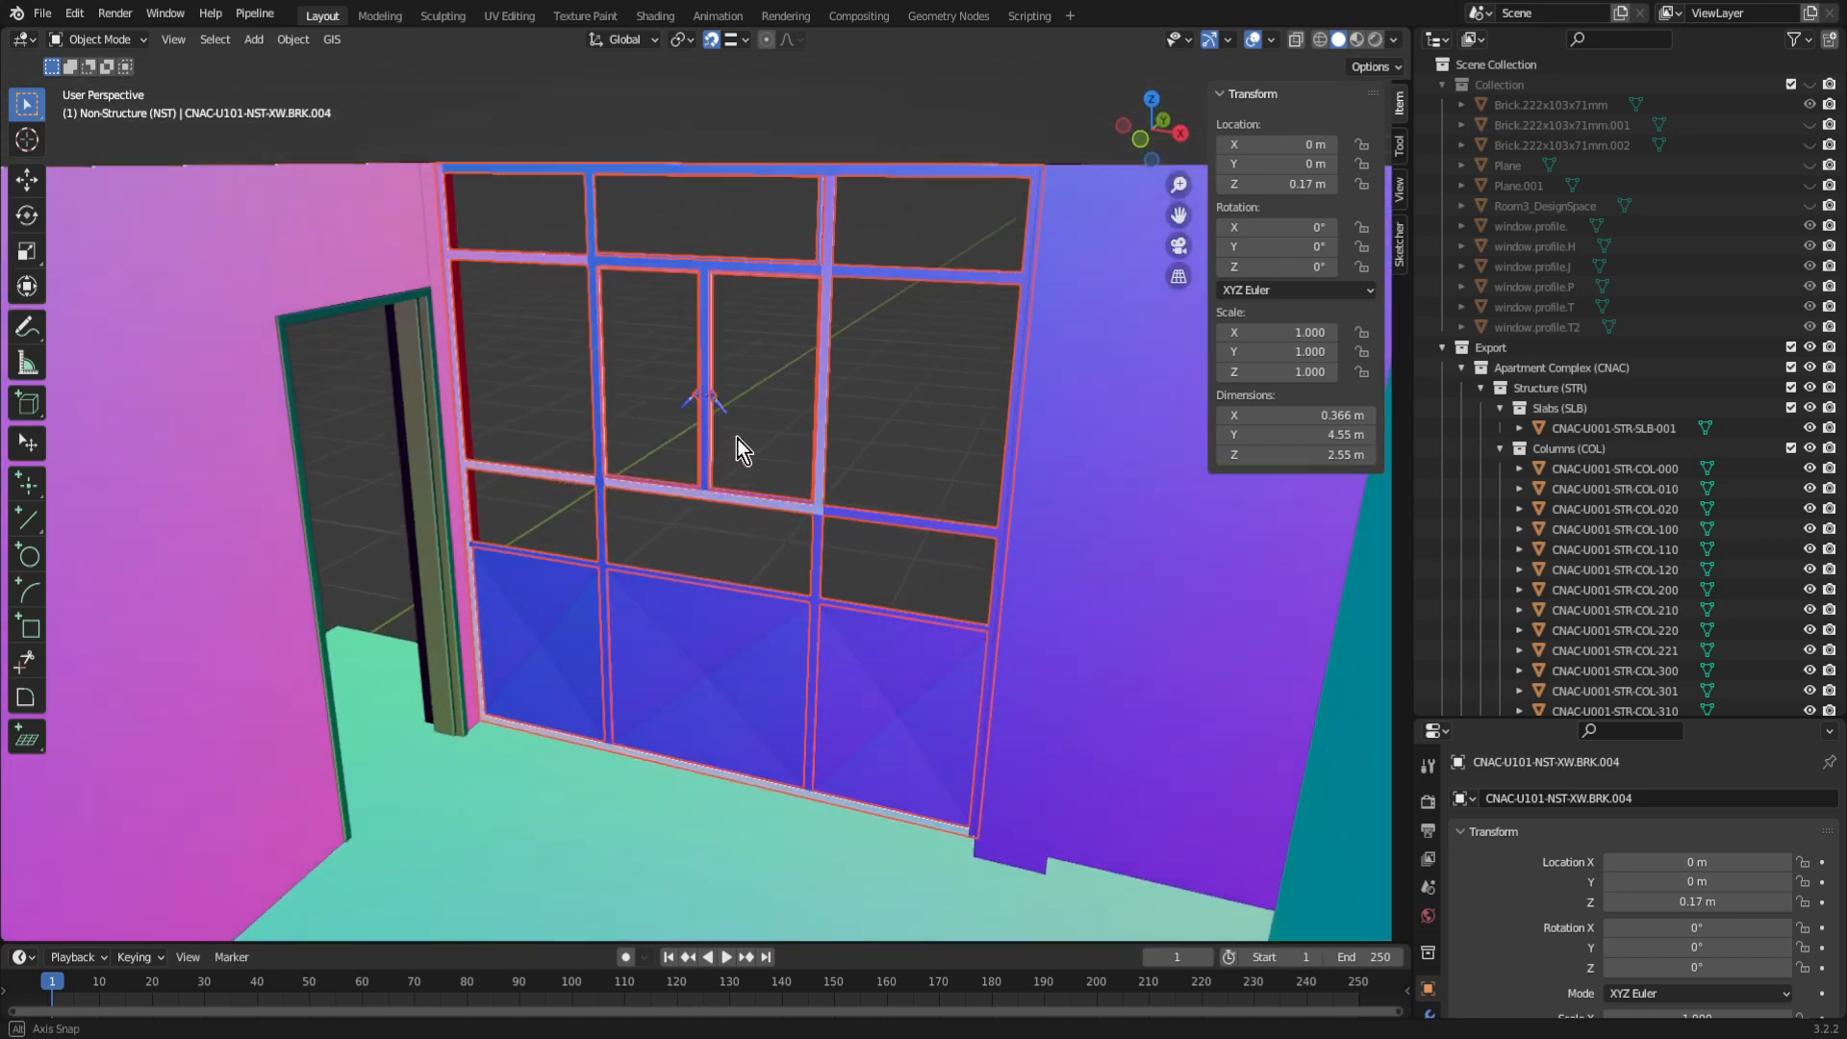
left_click(910, 393)
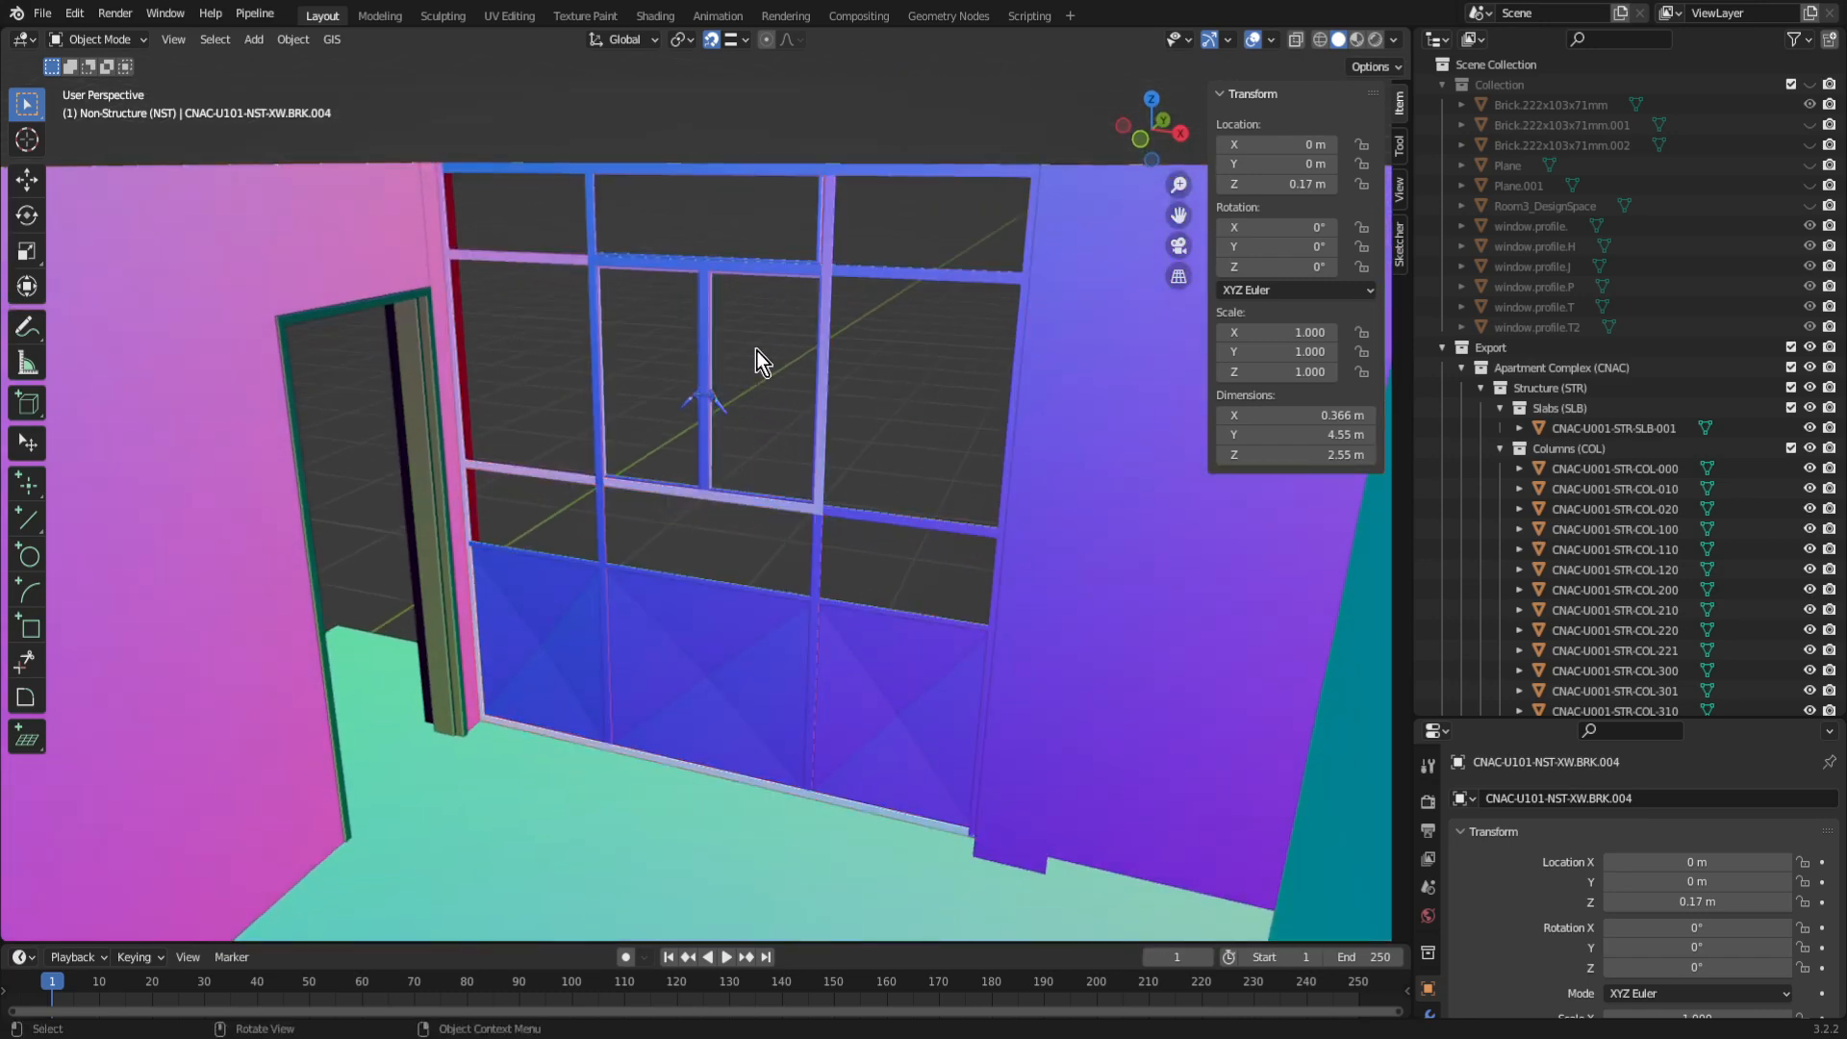
Step: Examine the face colours where the window frame's vertical bar meets its middle horizontal rail
scroll(655, 310, "up", 2)
scroll(653, 311, "up", 2)
middle_click_drag(644, 321, 541, 316)
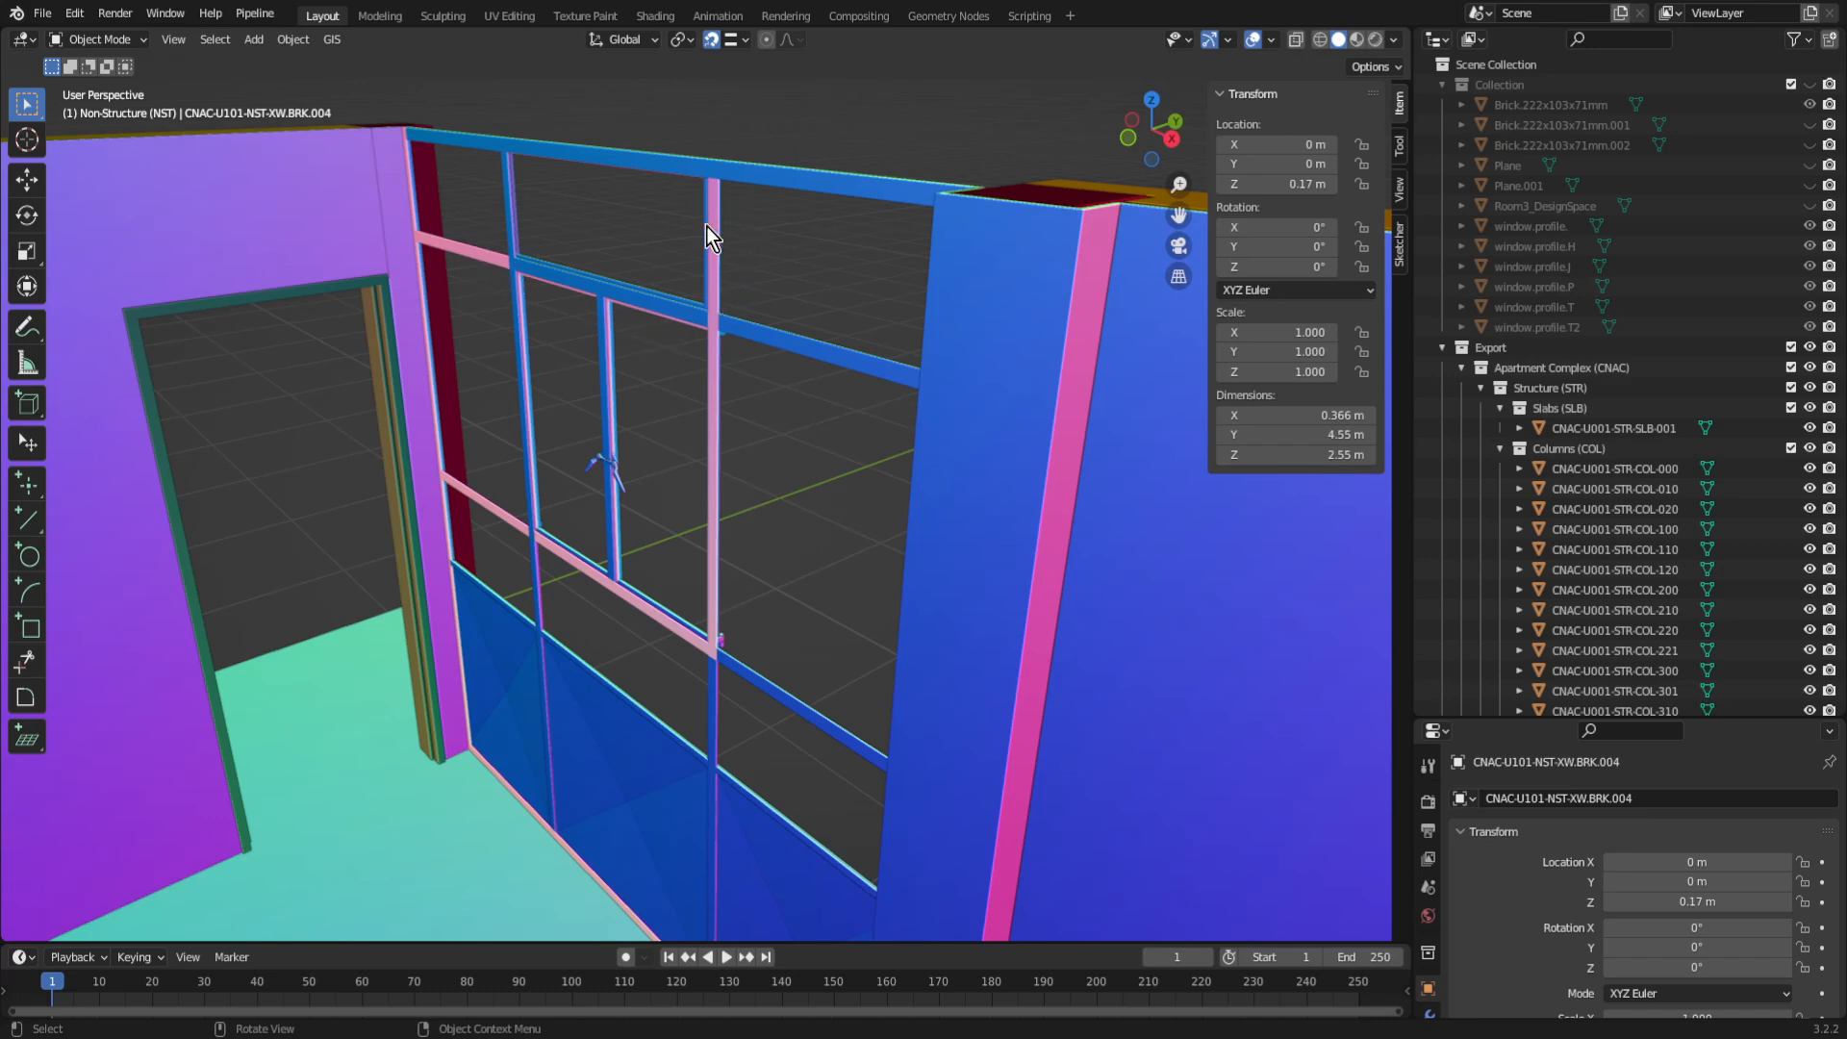
scroll(673, 661, "up", 6)
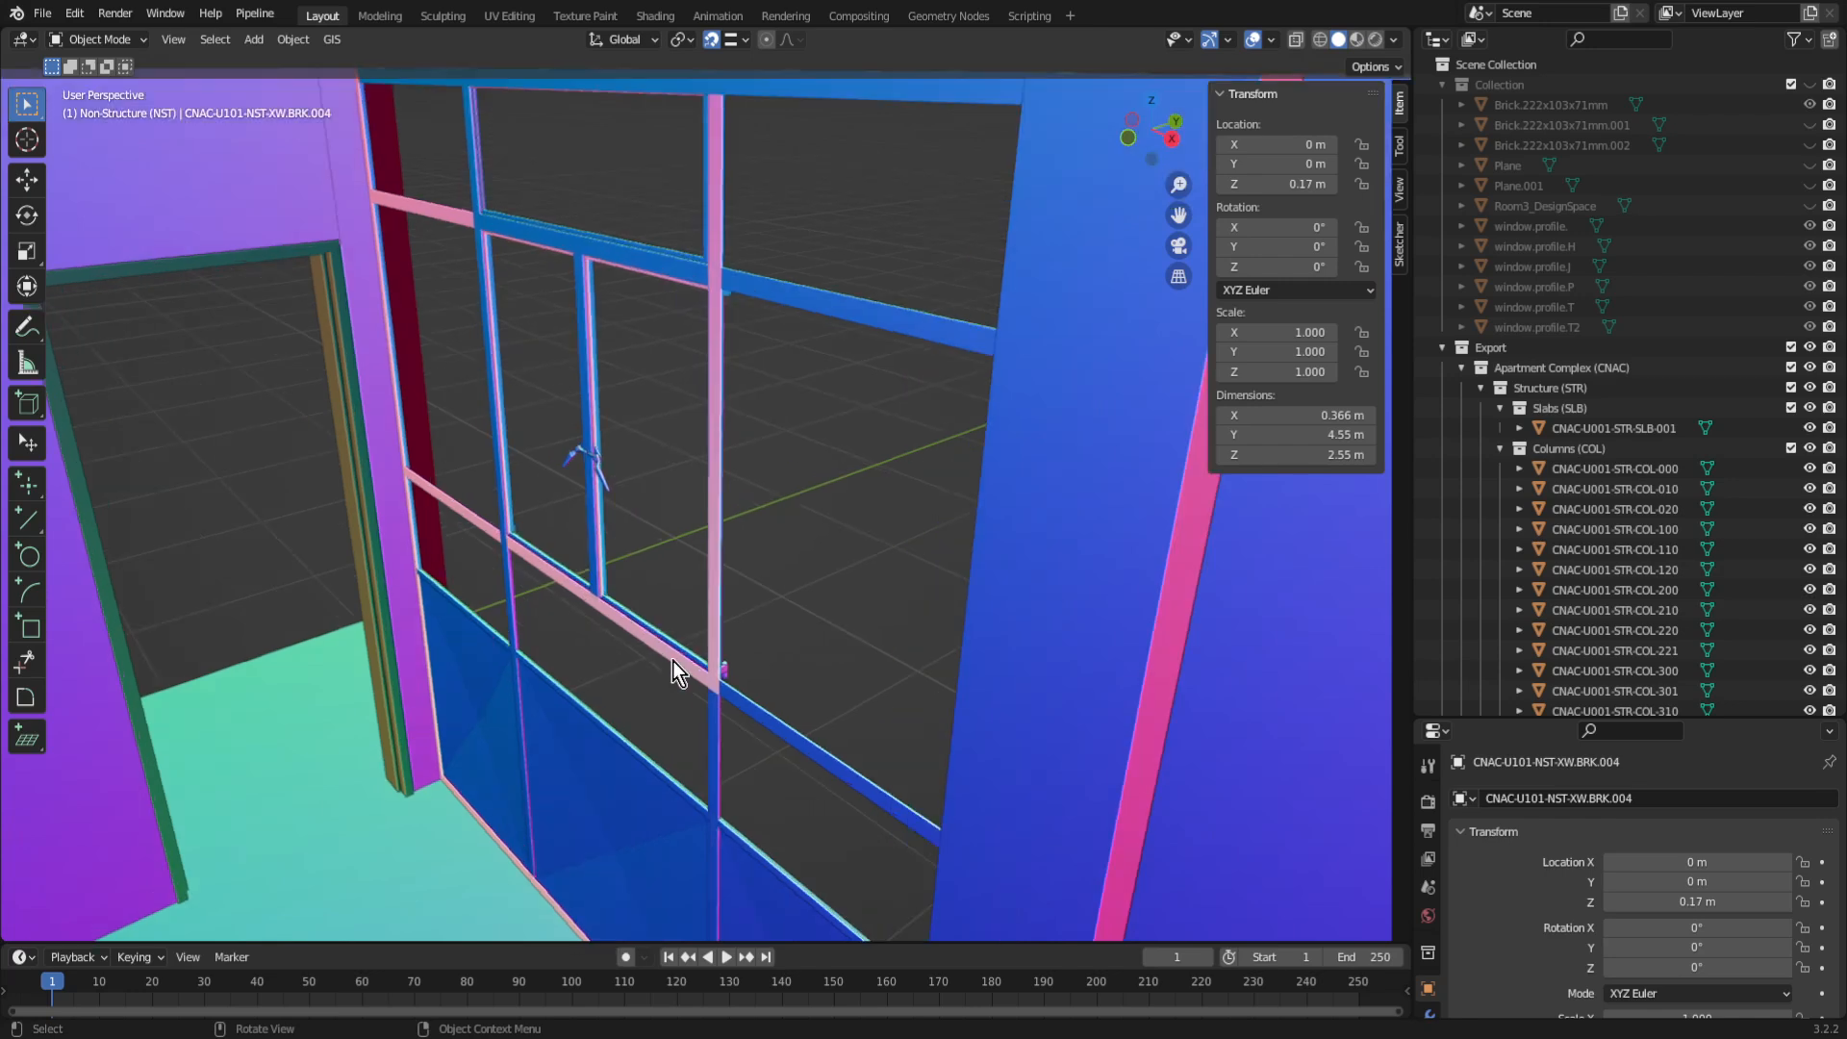
middle_click_drag(705, 674, 709, 353)
scroll(751, 633, "up", 5)
middle_click_drag(761, 728, 764, 662)
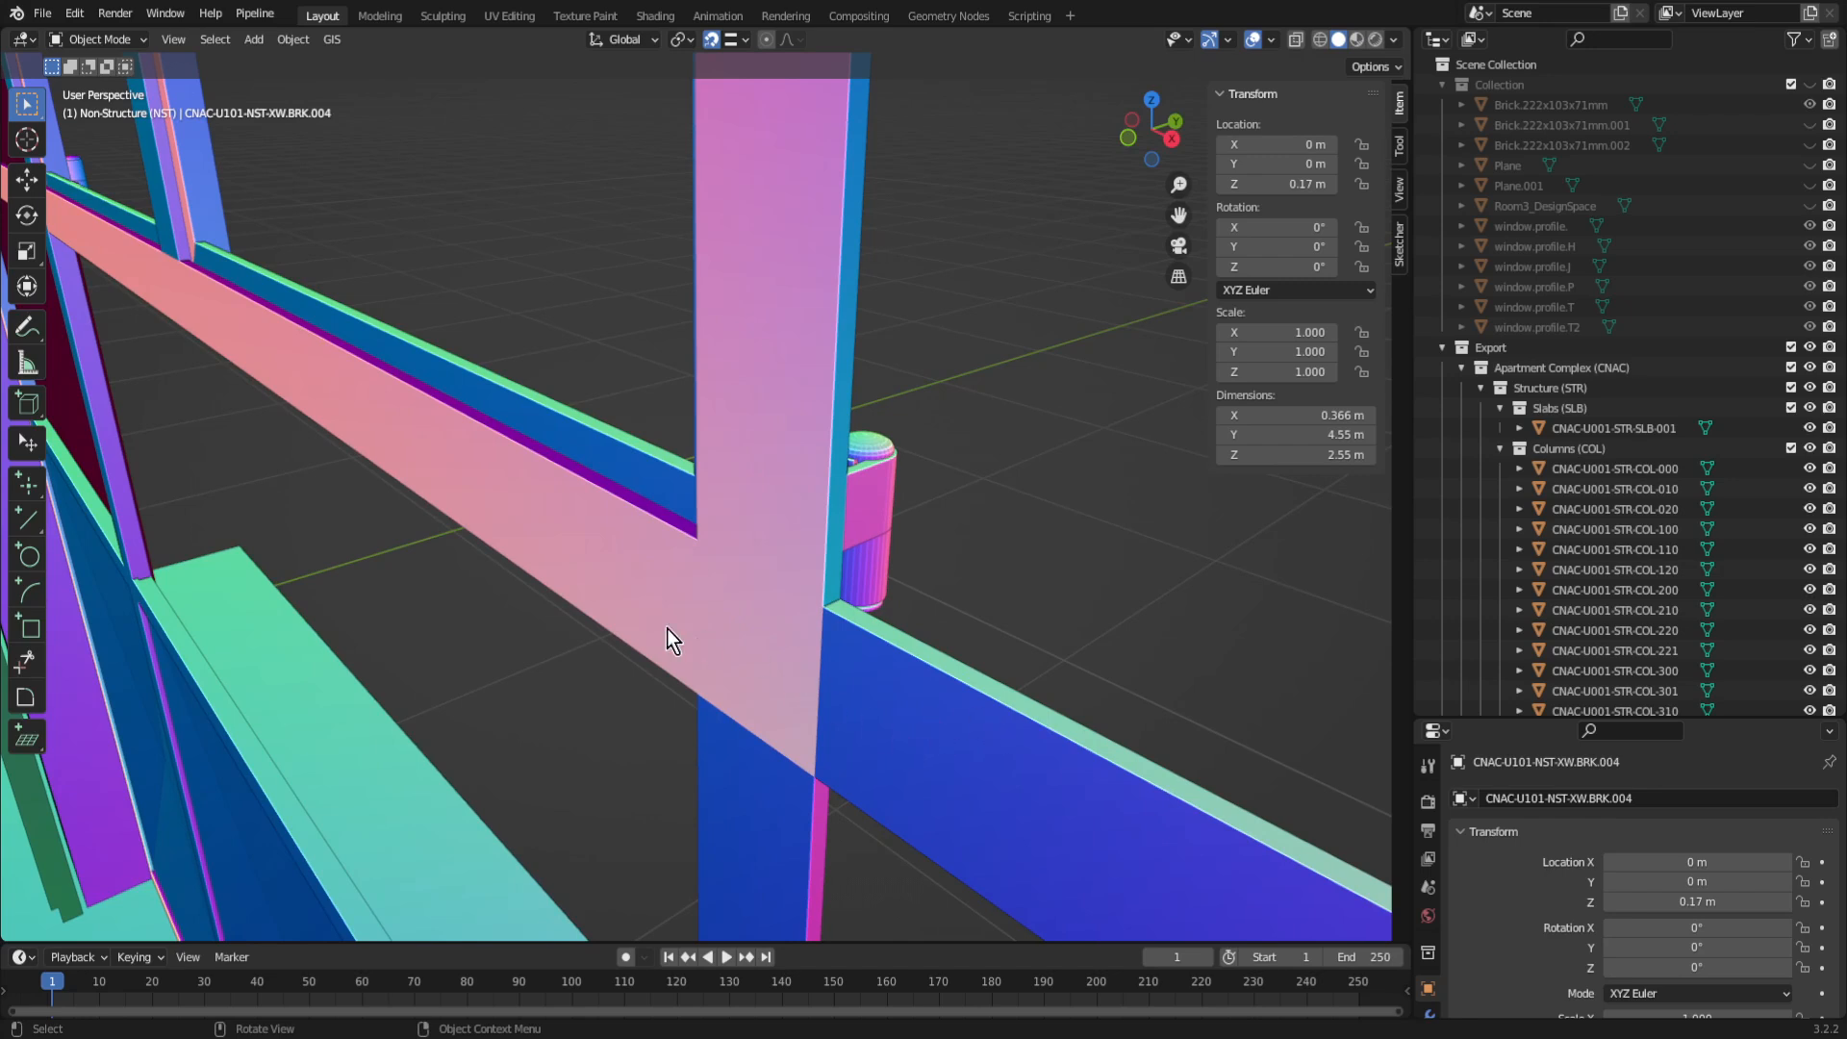
scroll(765, 654, "down", 8)
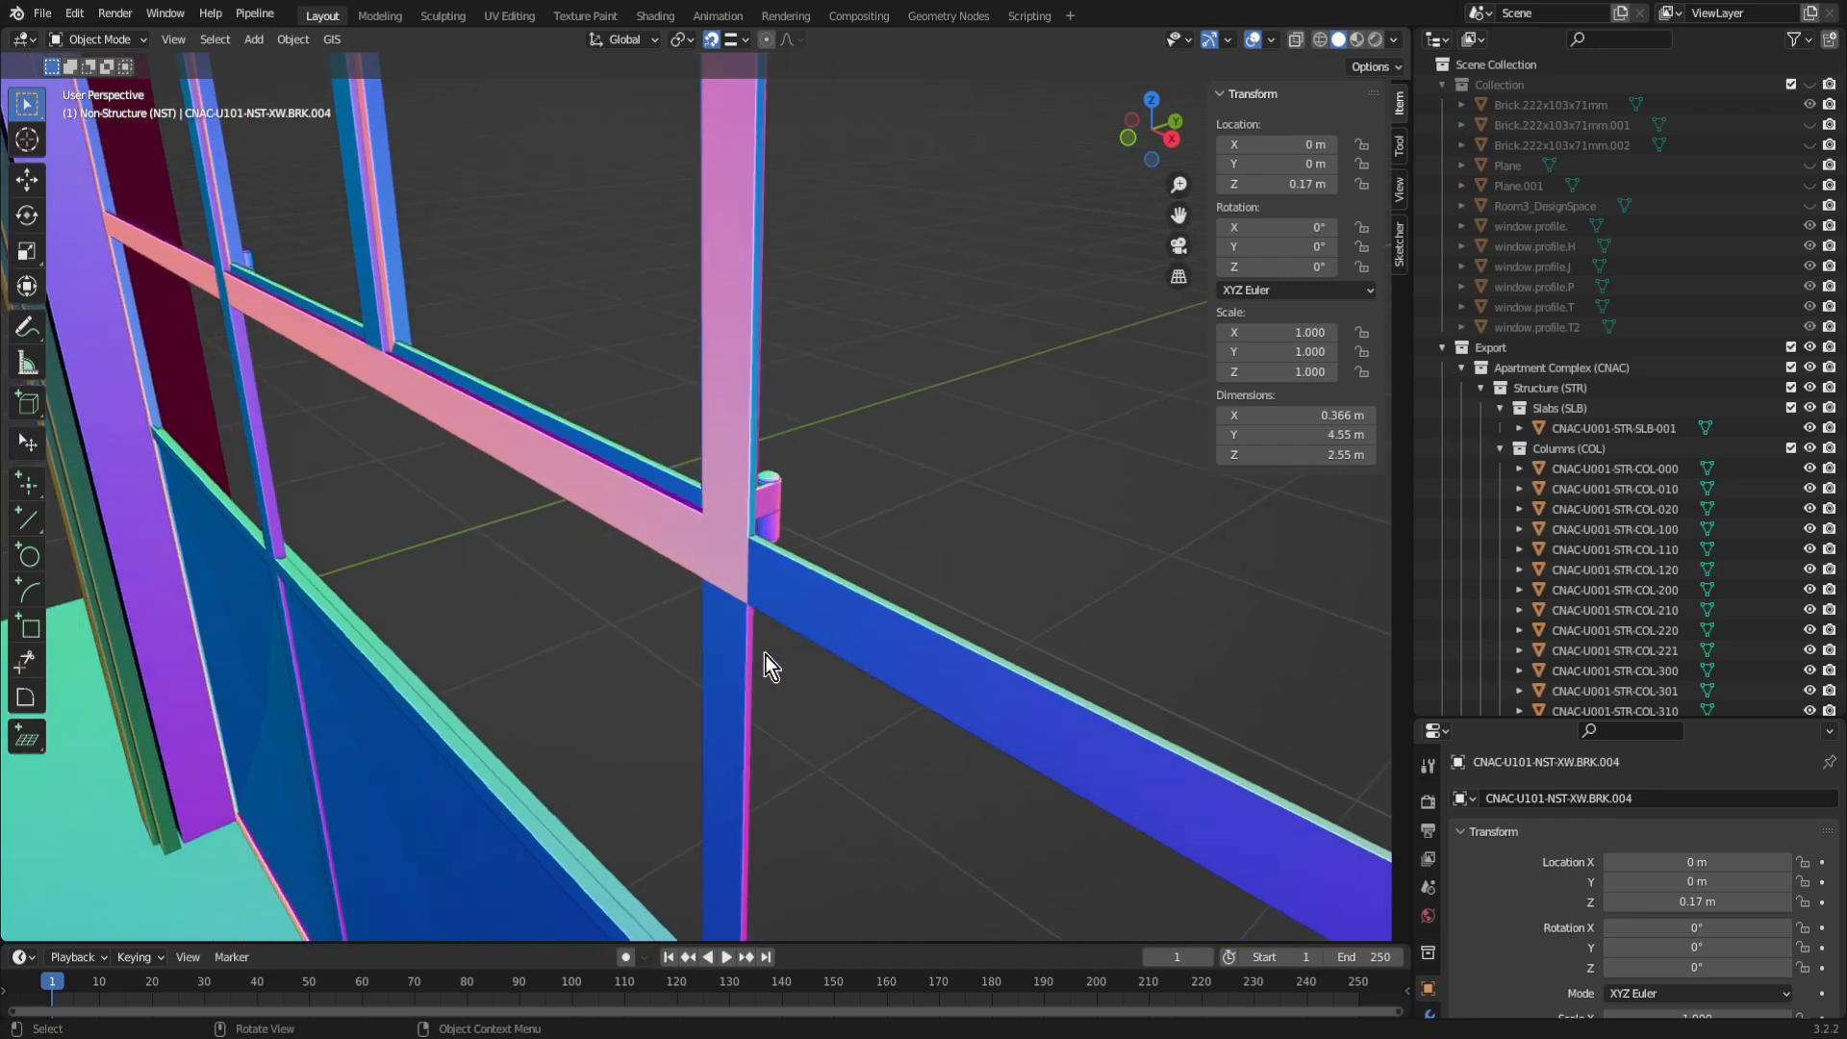
middle_click_drag(755, 487, 706, 351)
Step: Open the window frame CNAC-U101-NST-WF244F-STL.003 in Edit Mode and display it in wireframe
left_click(717, 317)
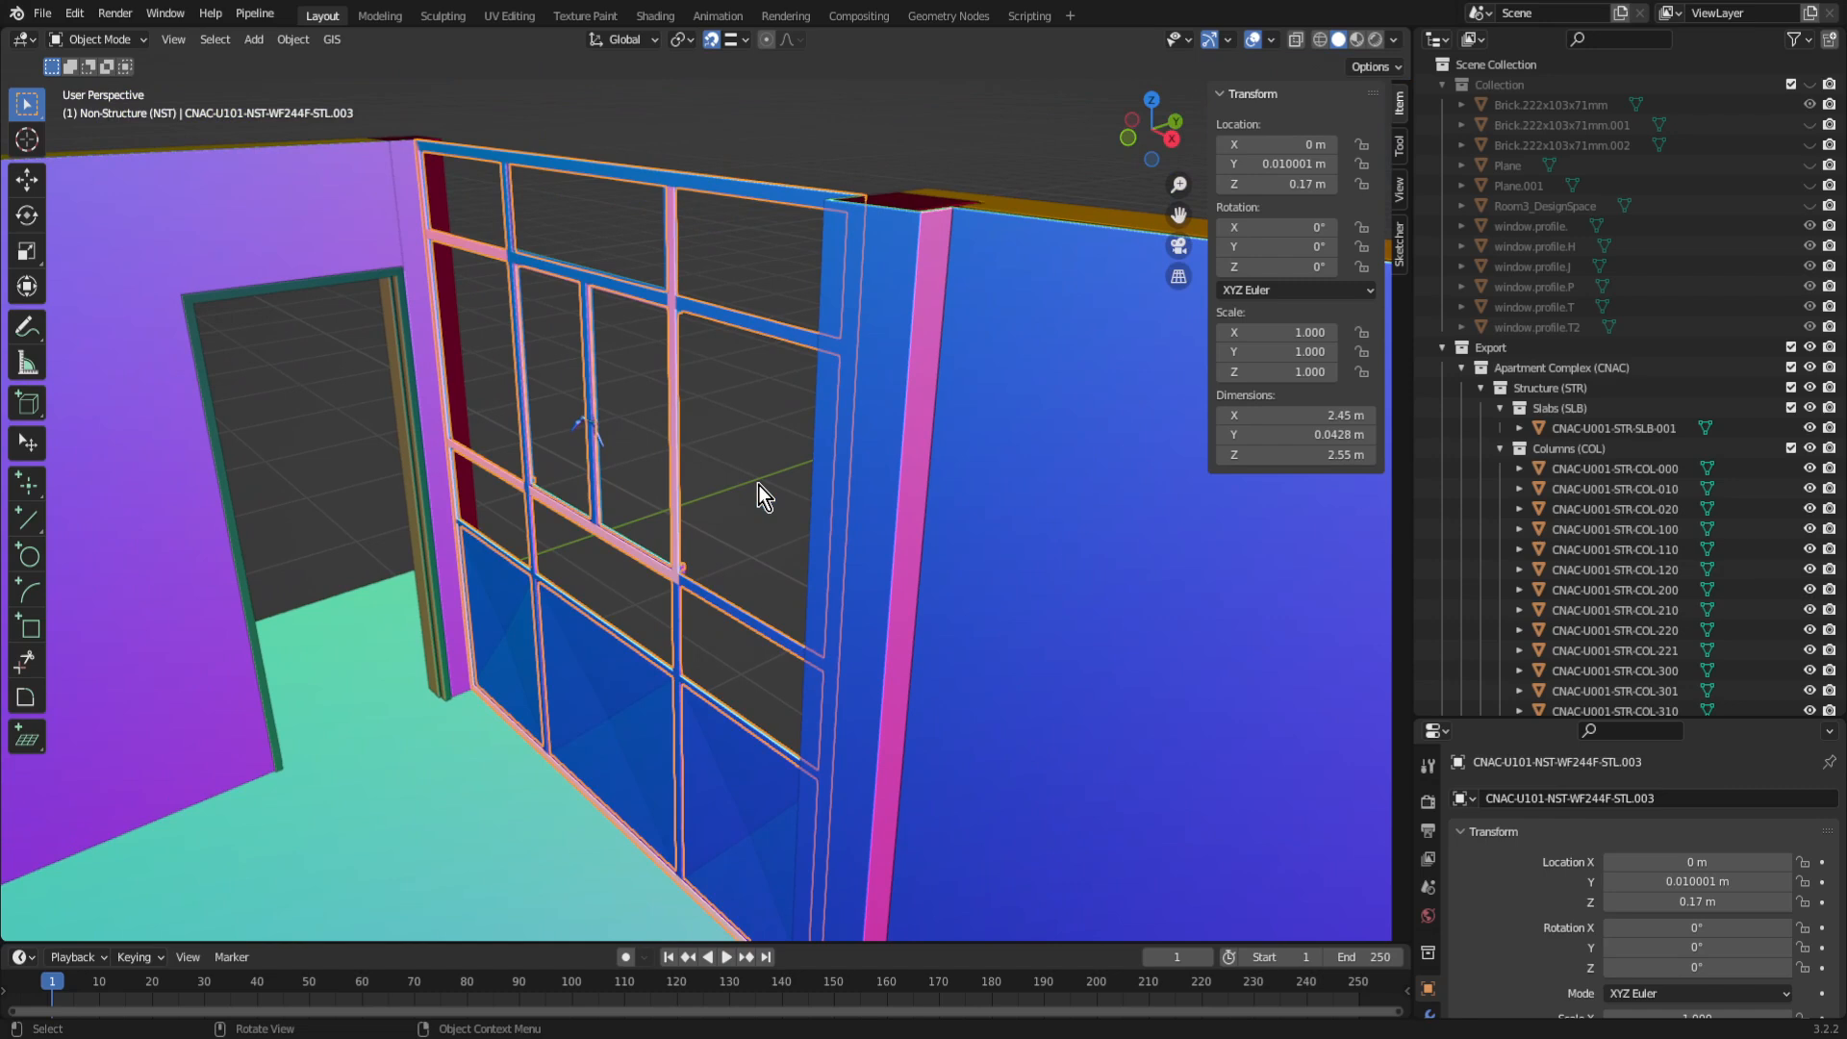
key("Tab")
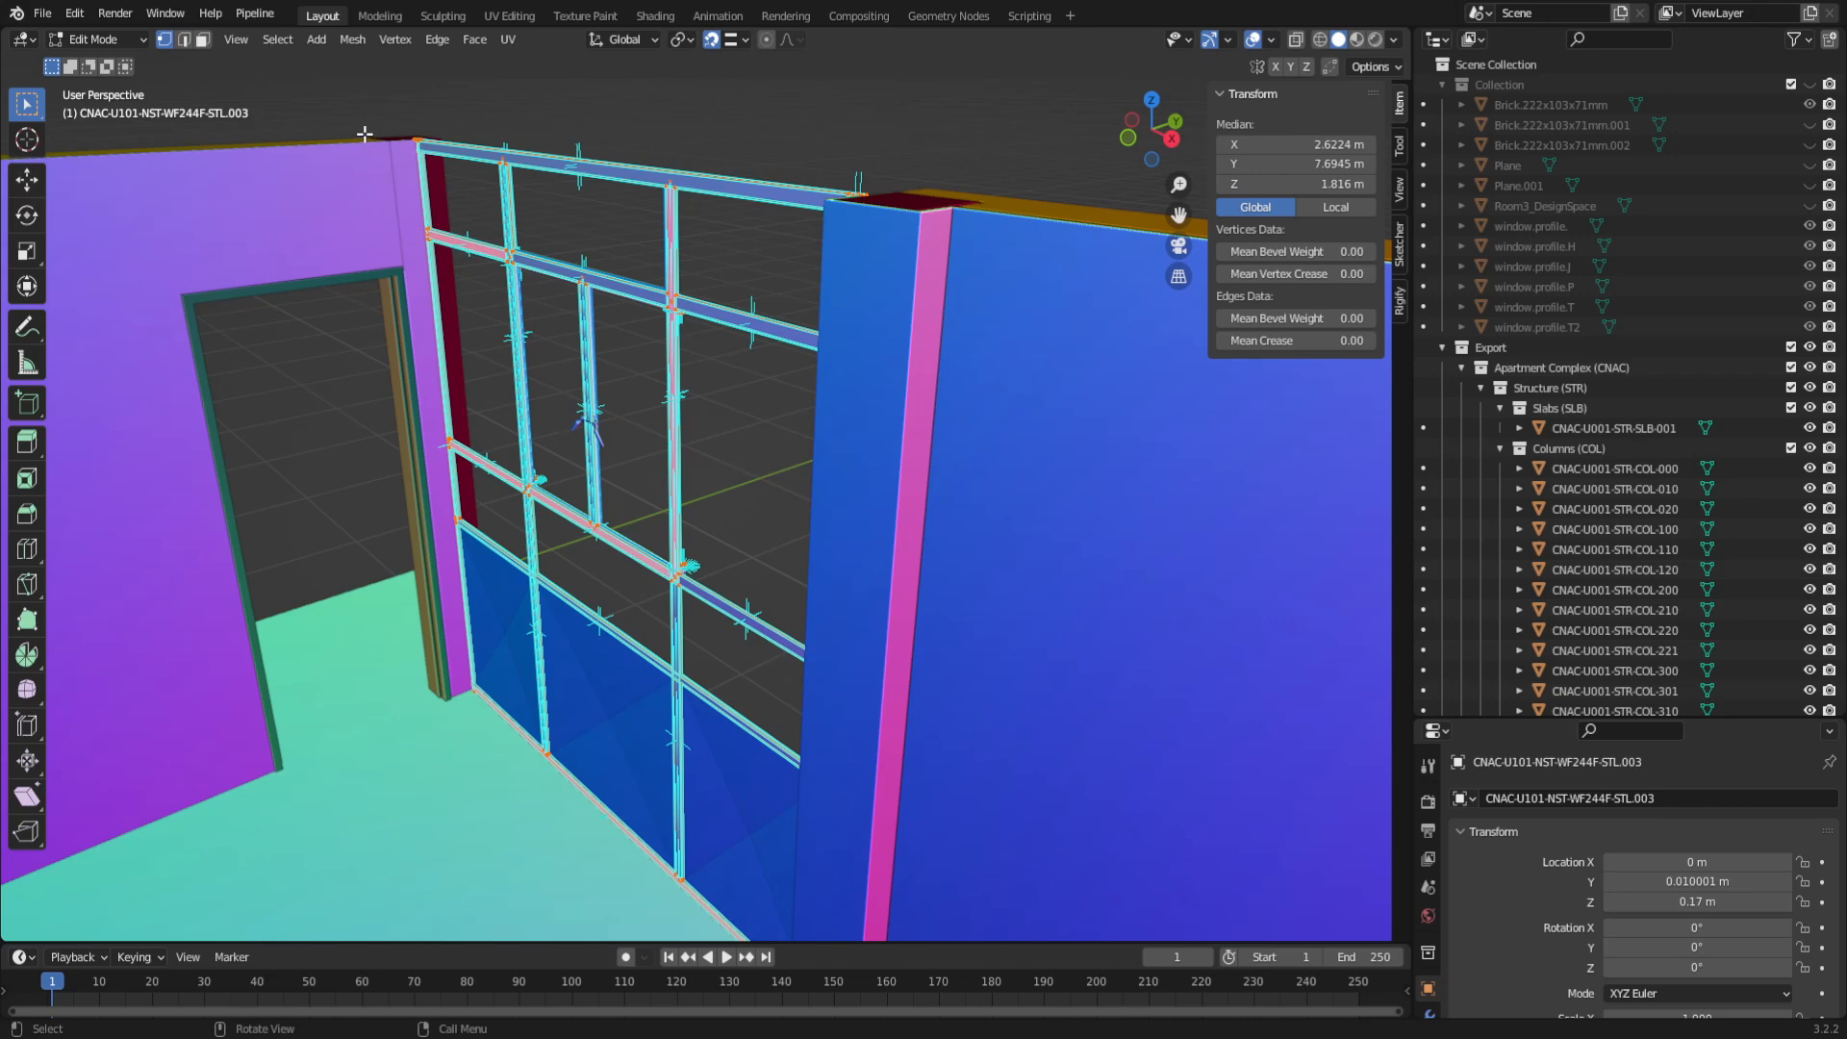
key("shift+z")
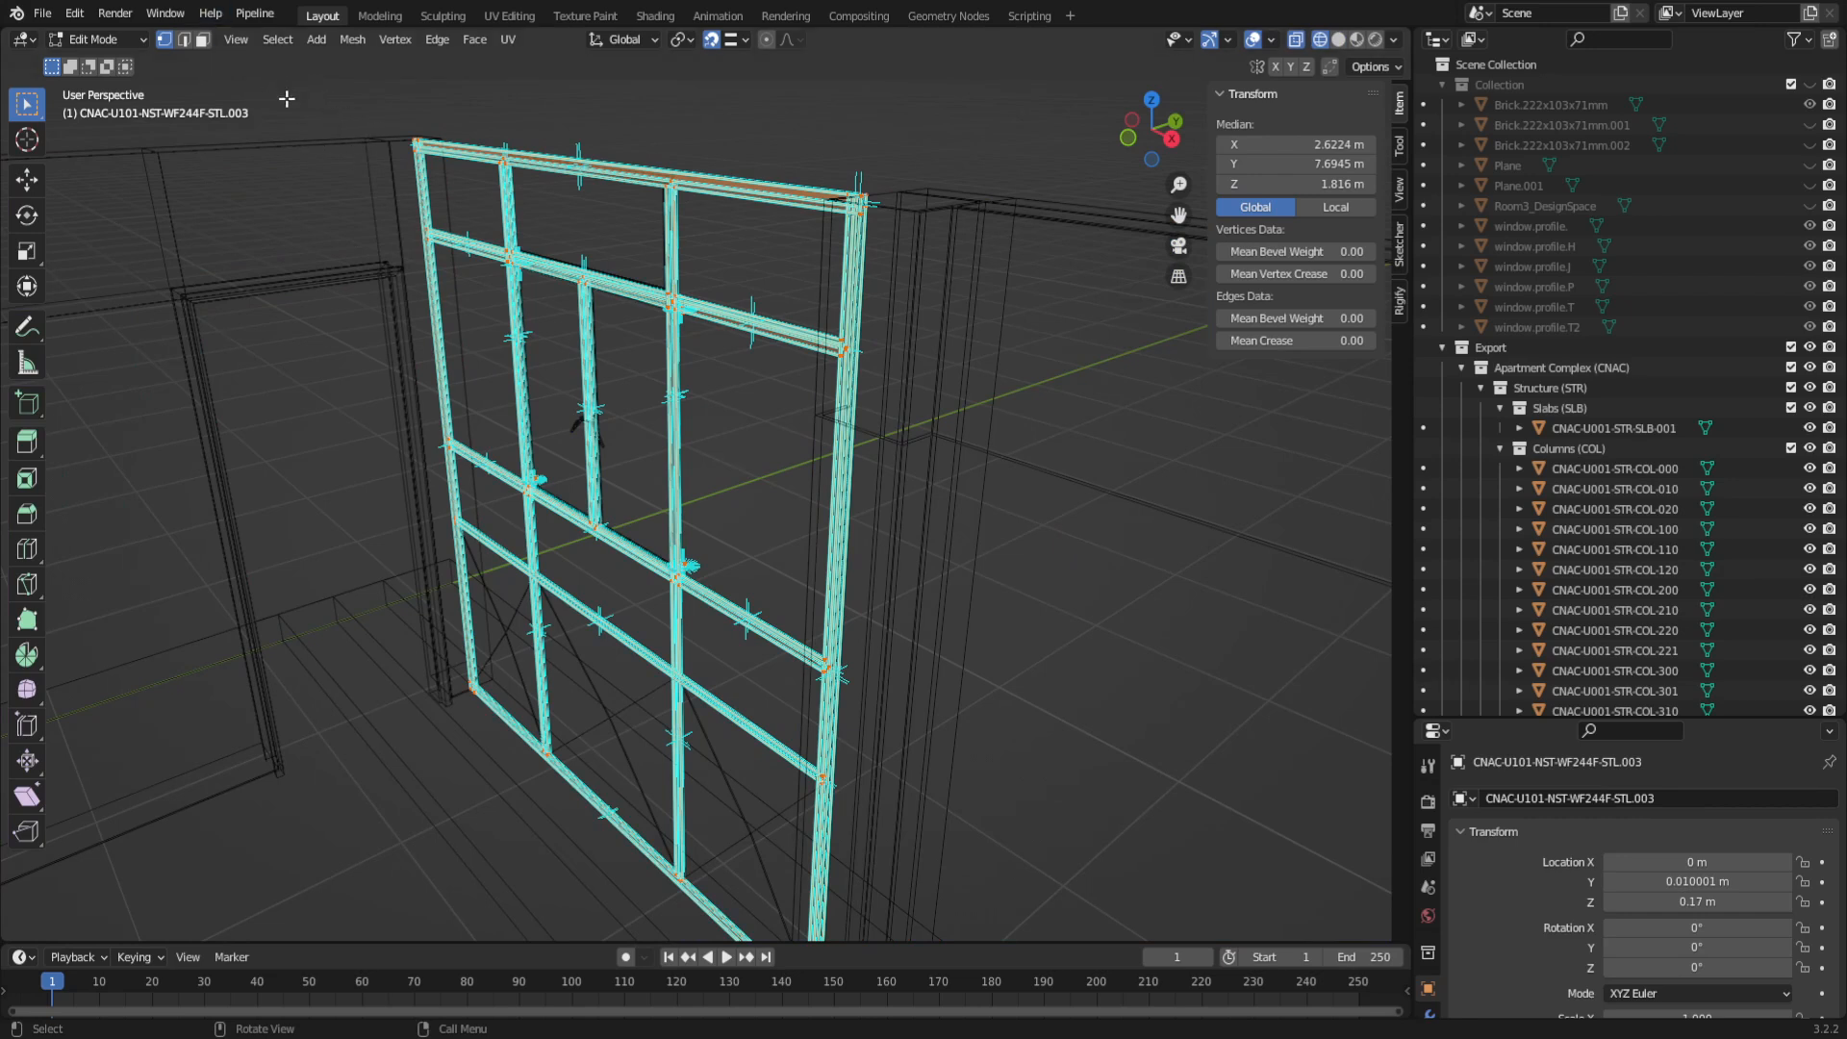
key("shift+z")
key("shift+z")
key("shift+z")
key("shift+z")
Step: Box-select the entire window frame mesh and return to solid shading
middle_click_drag(511, 470, 503, 403, "shift")
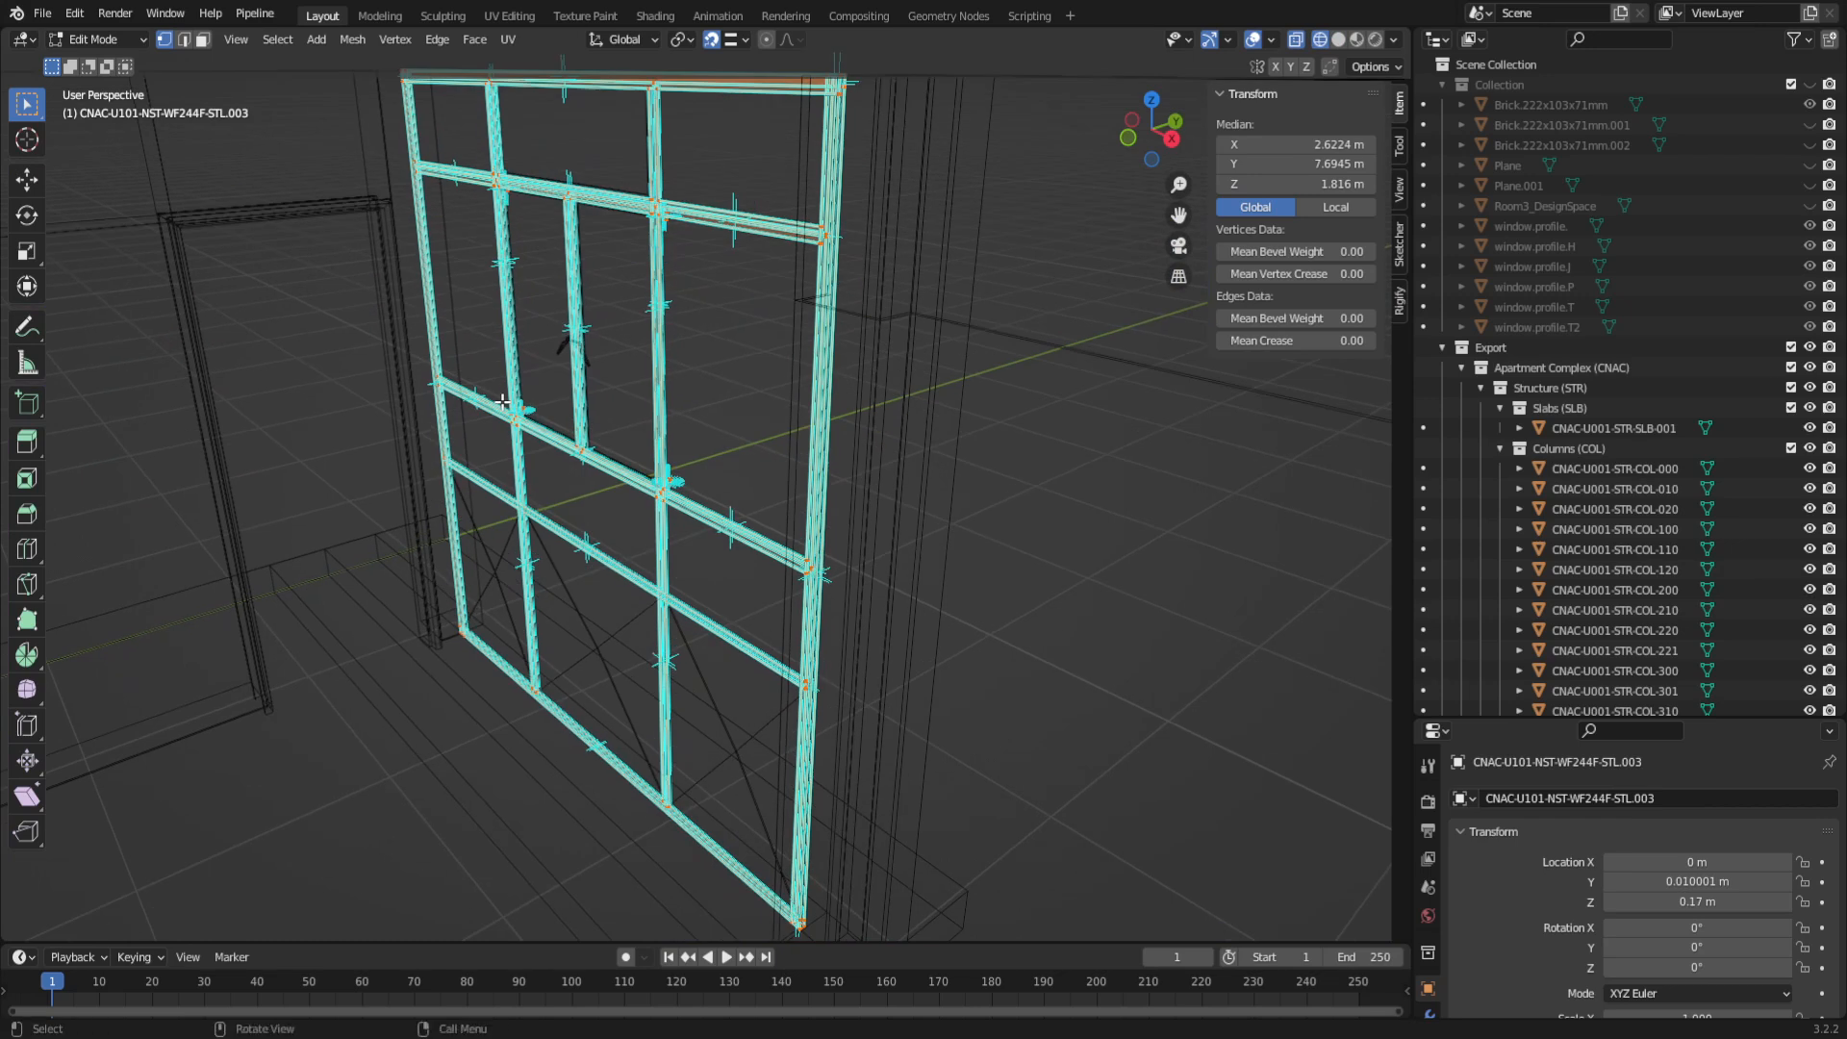
scroll(502, 403, "down", 1)
left_click_drag(379, 91, 891, 894)
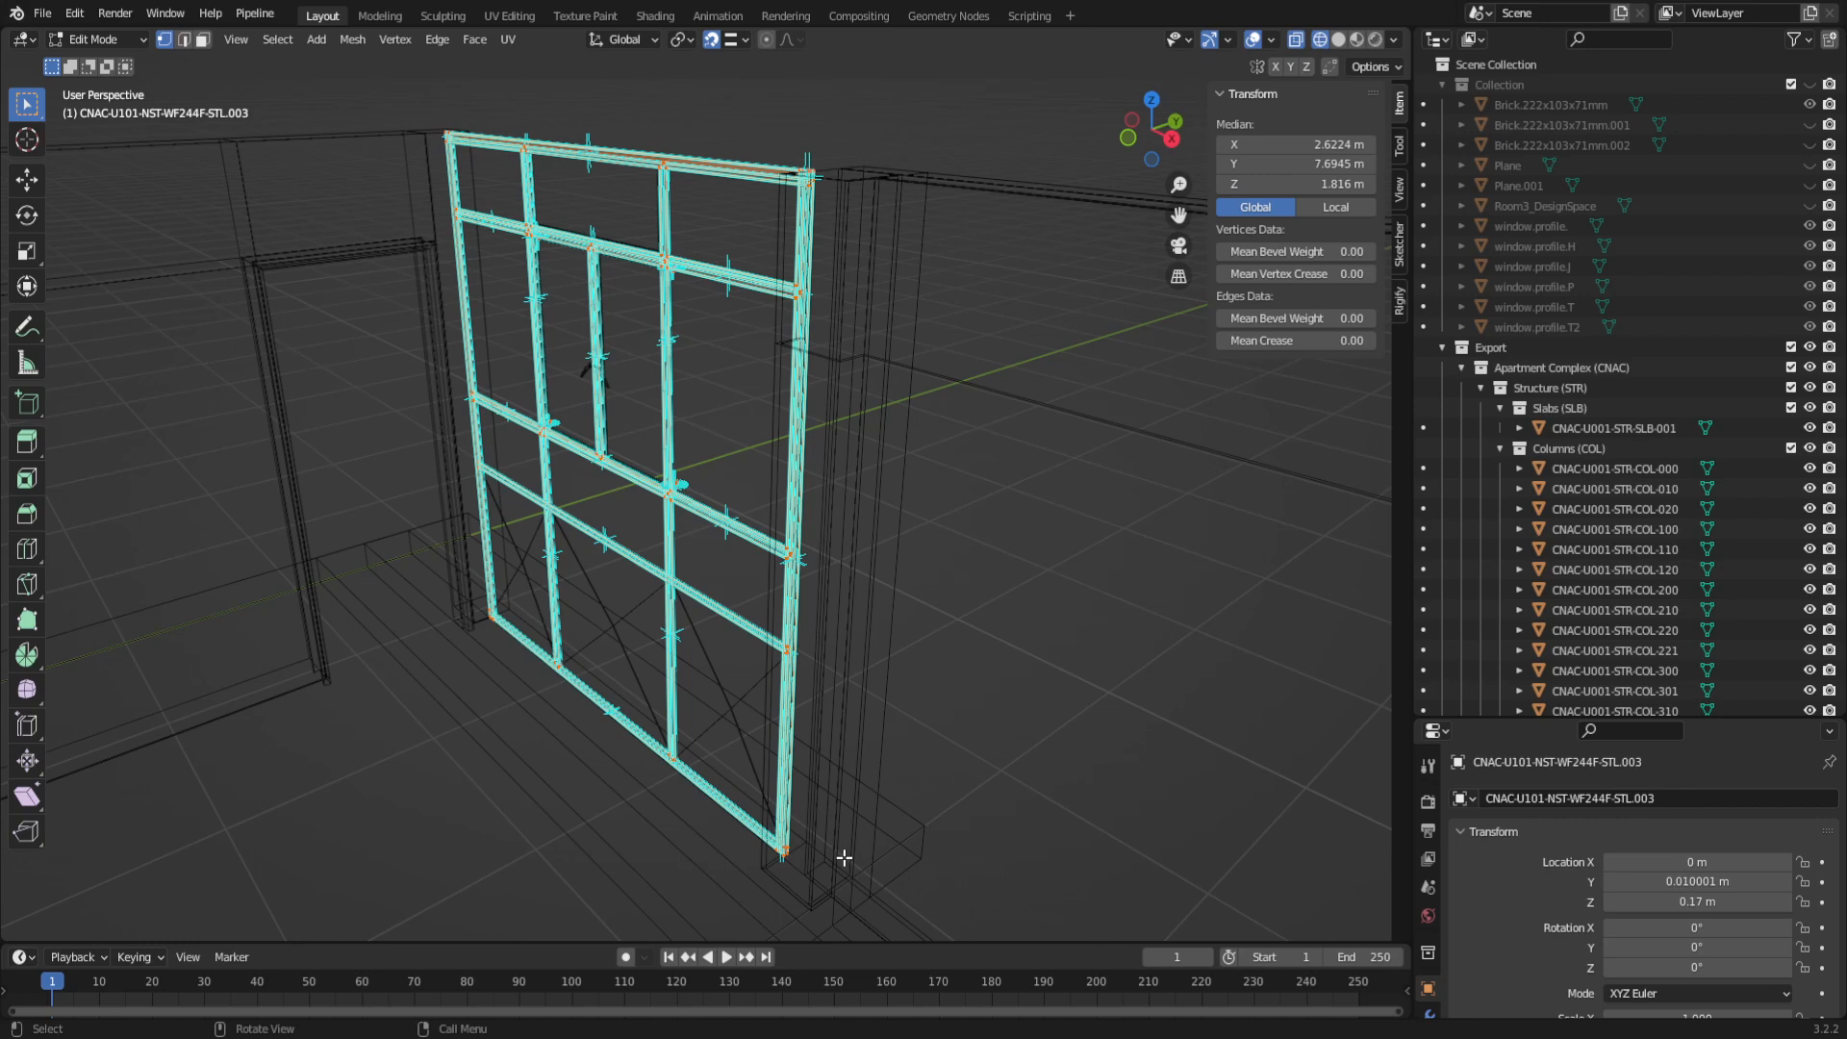
key("shift+z")
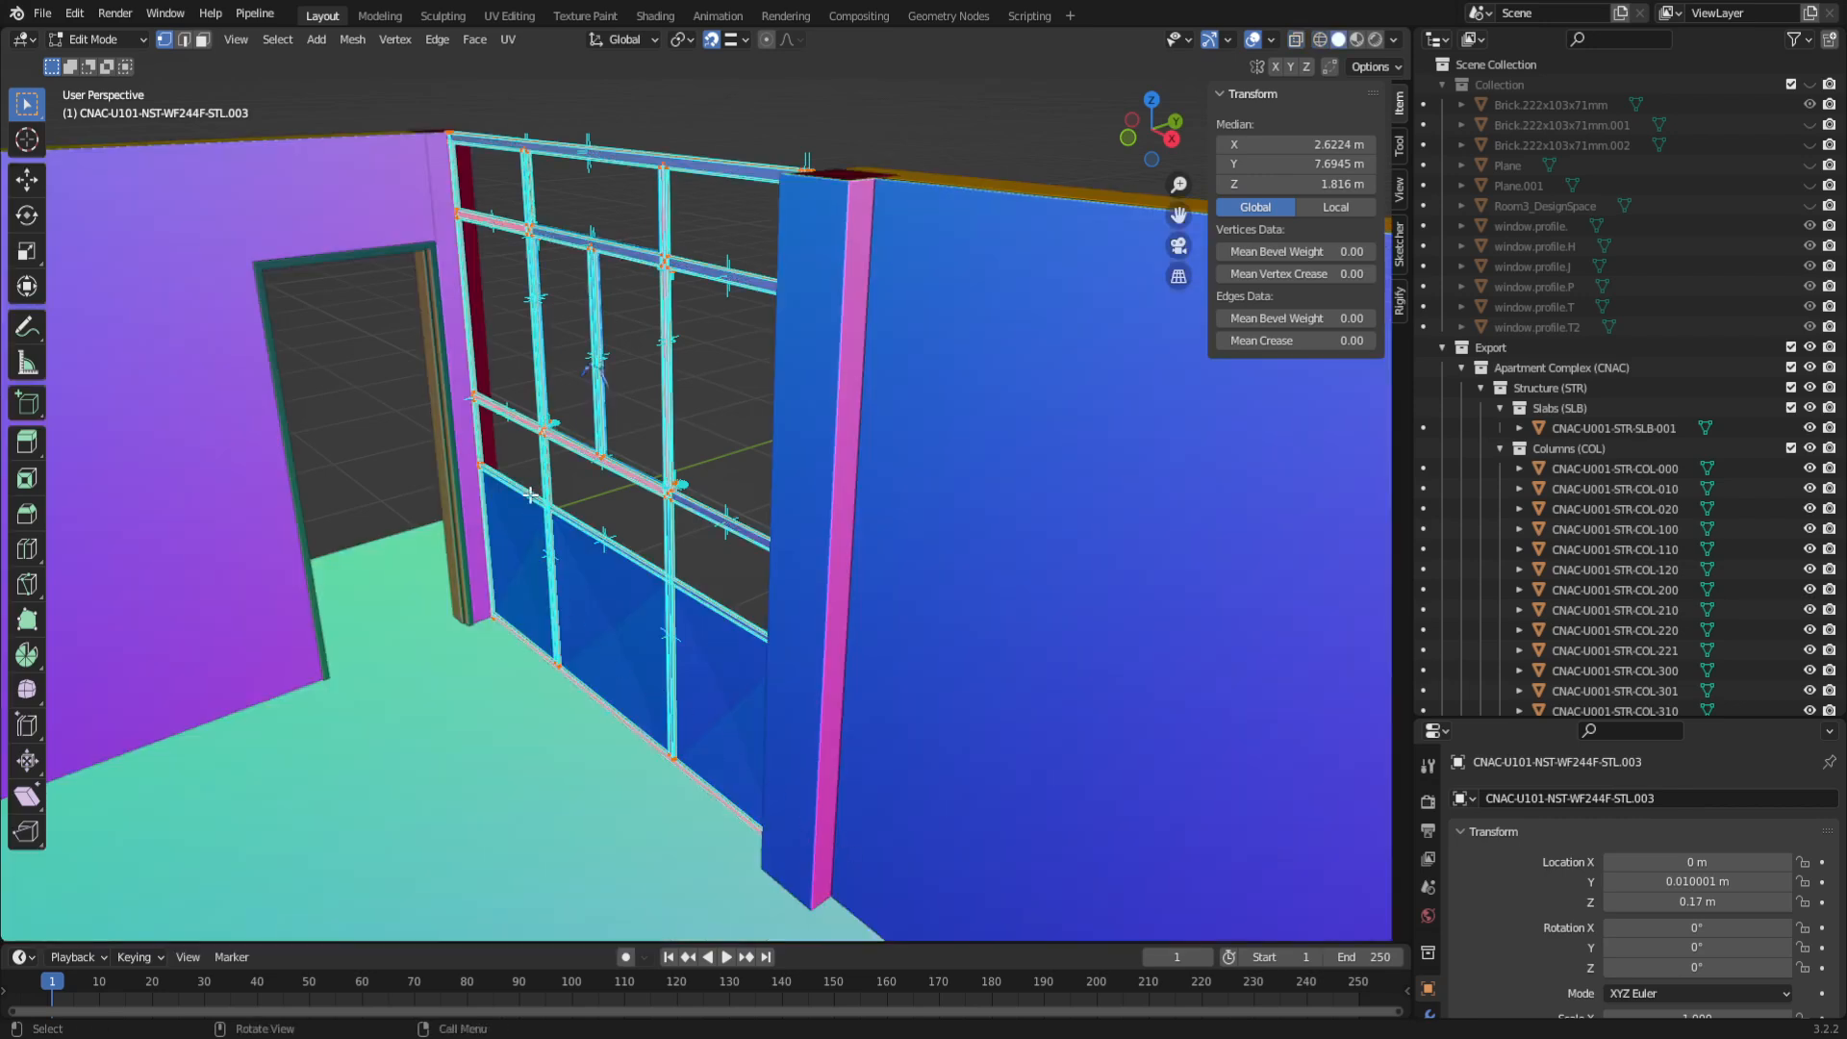
Step: Recalculate the selected window frame mesh's normals to the outside
scroll(524, 429, "up", 3)
scroll(527, 421, "up", 8)
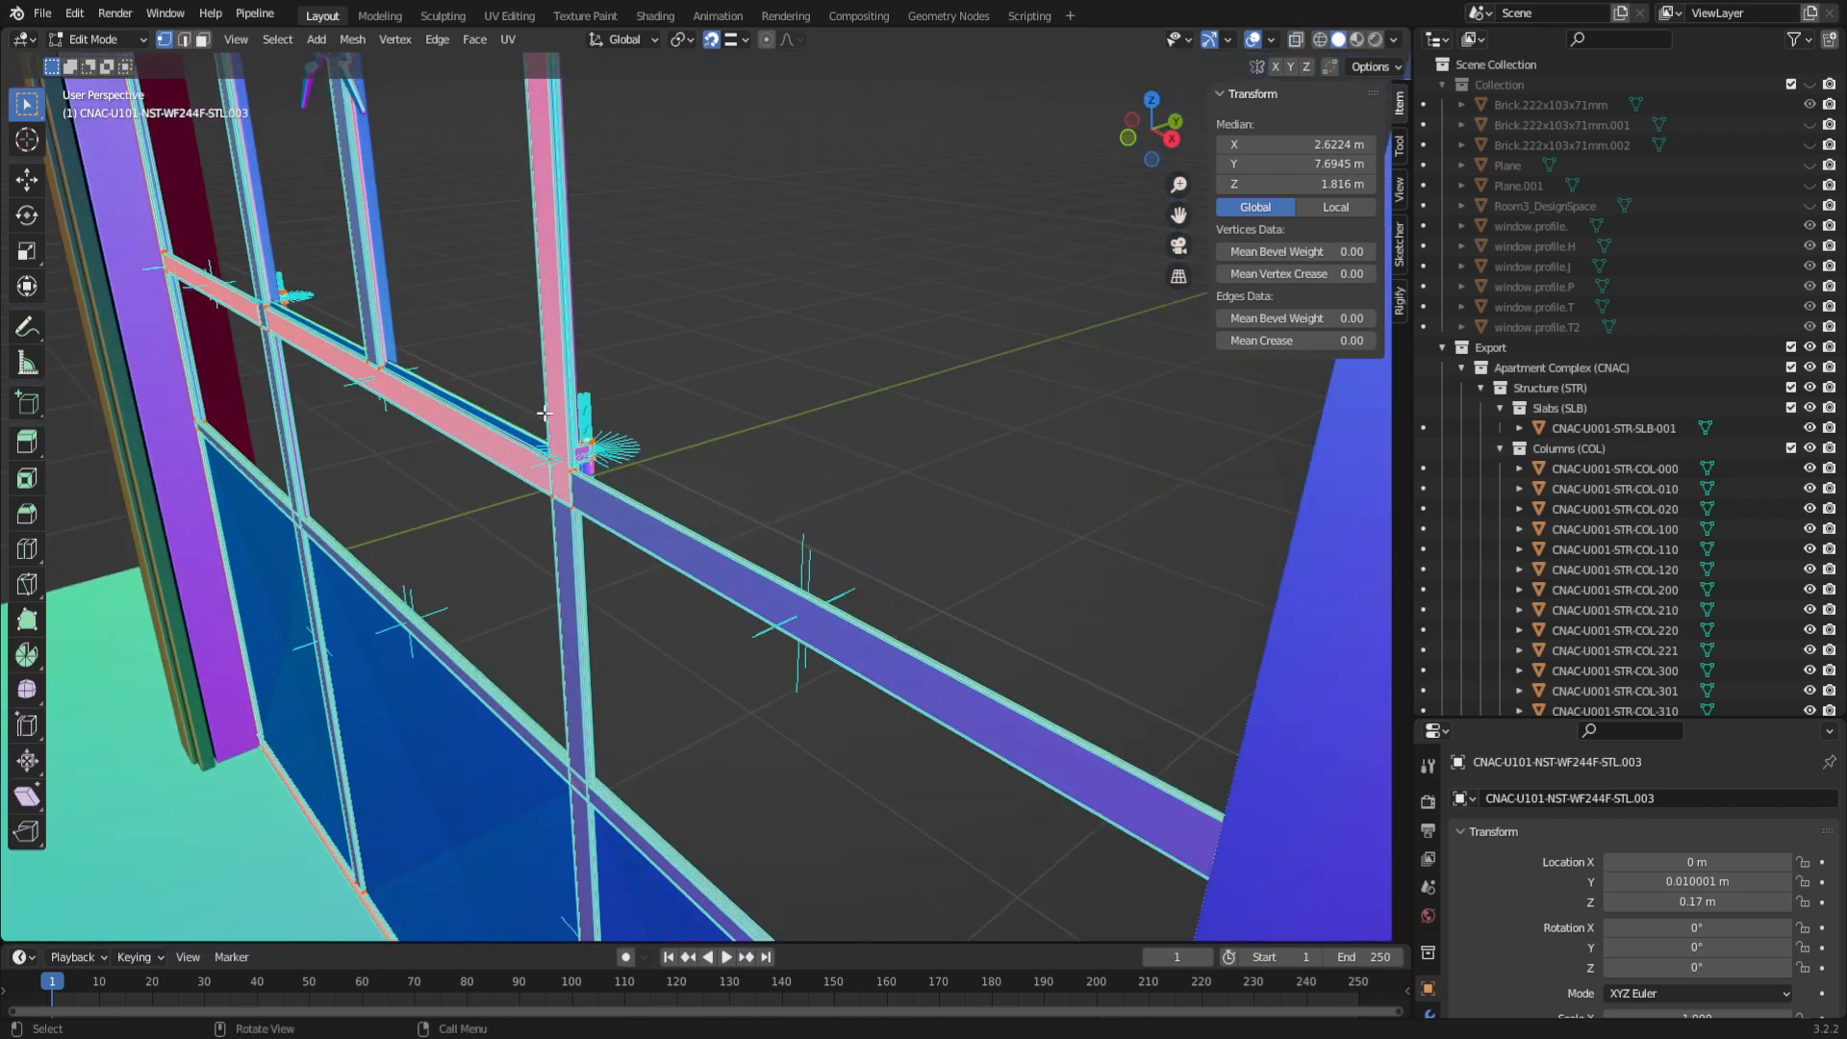
middle_click_drag(399, 528, 750, 615, "shift")
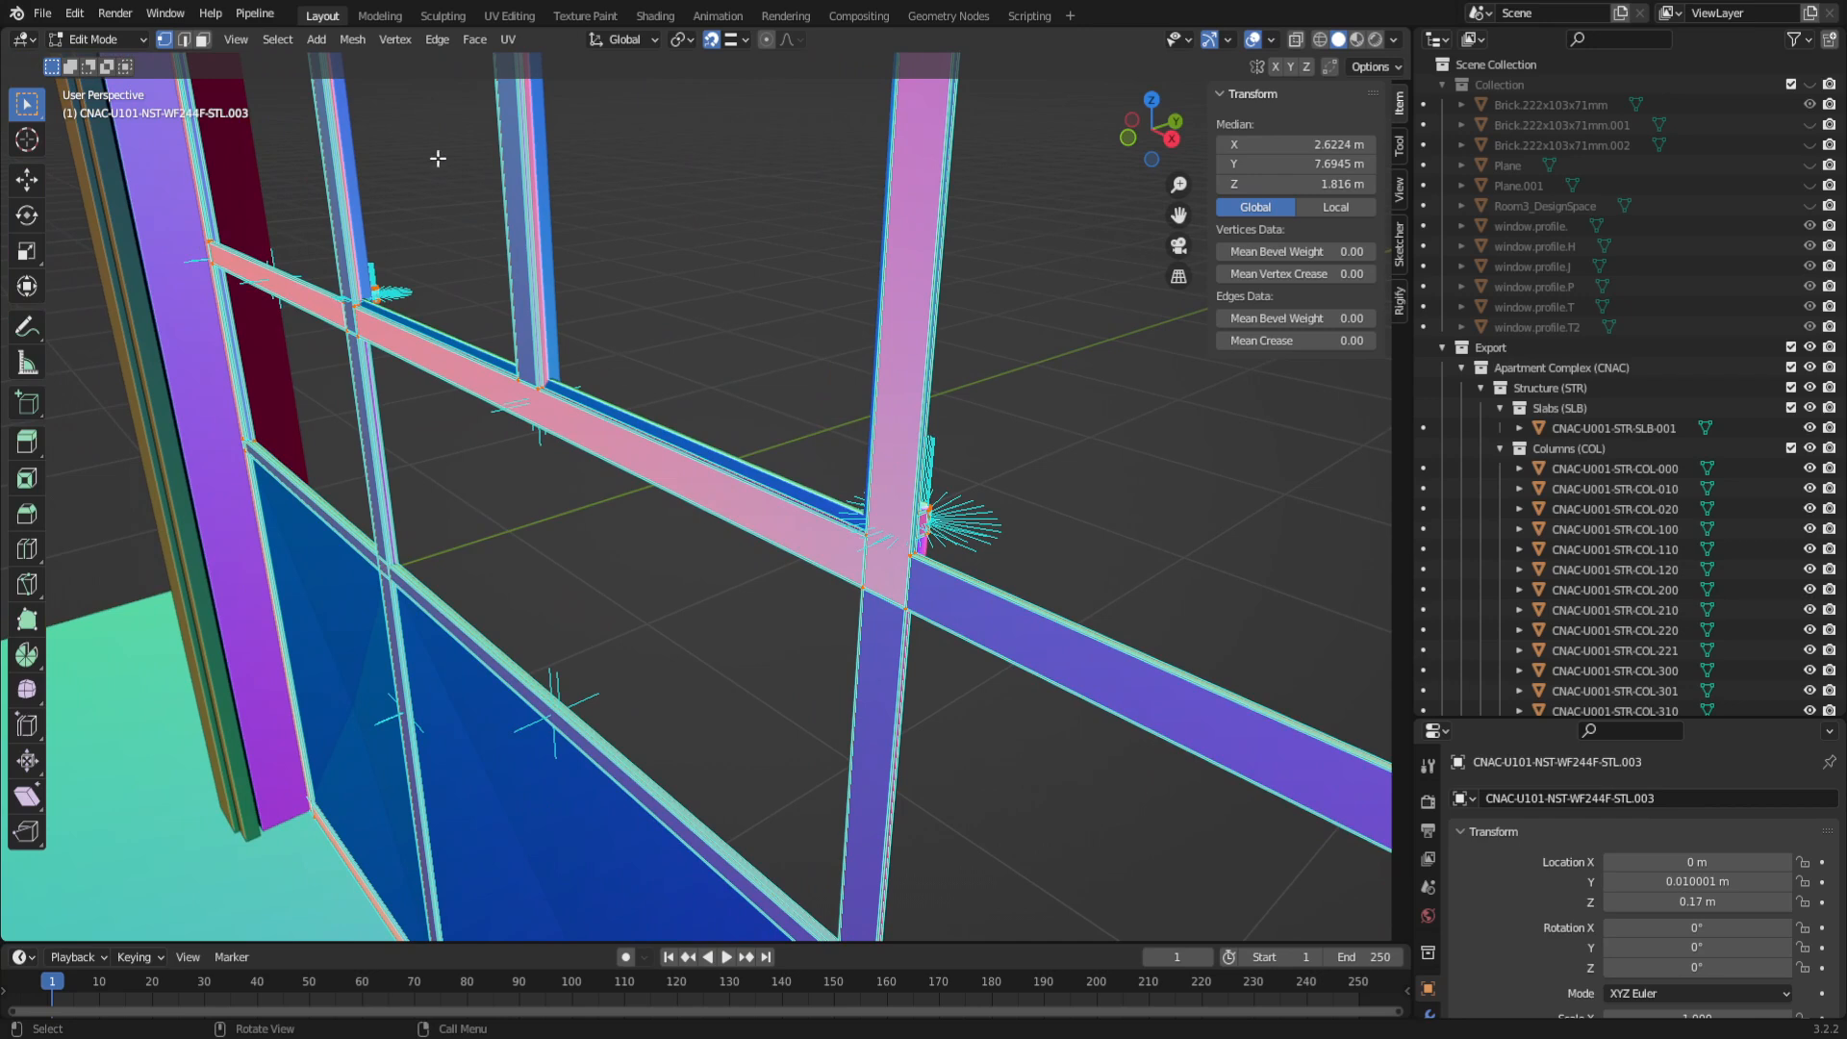
left_click(354, 42)
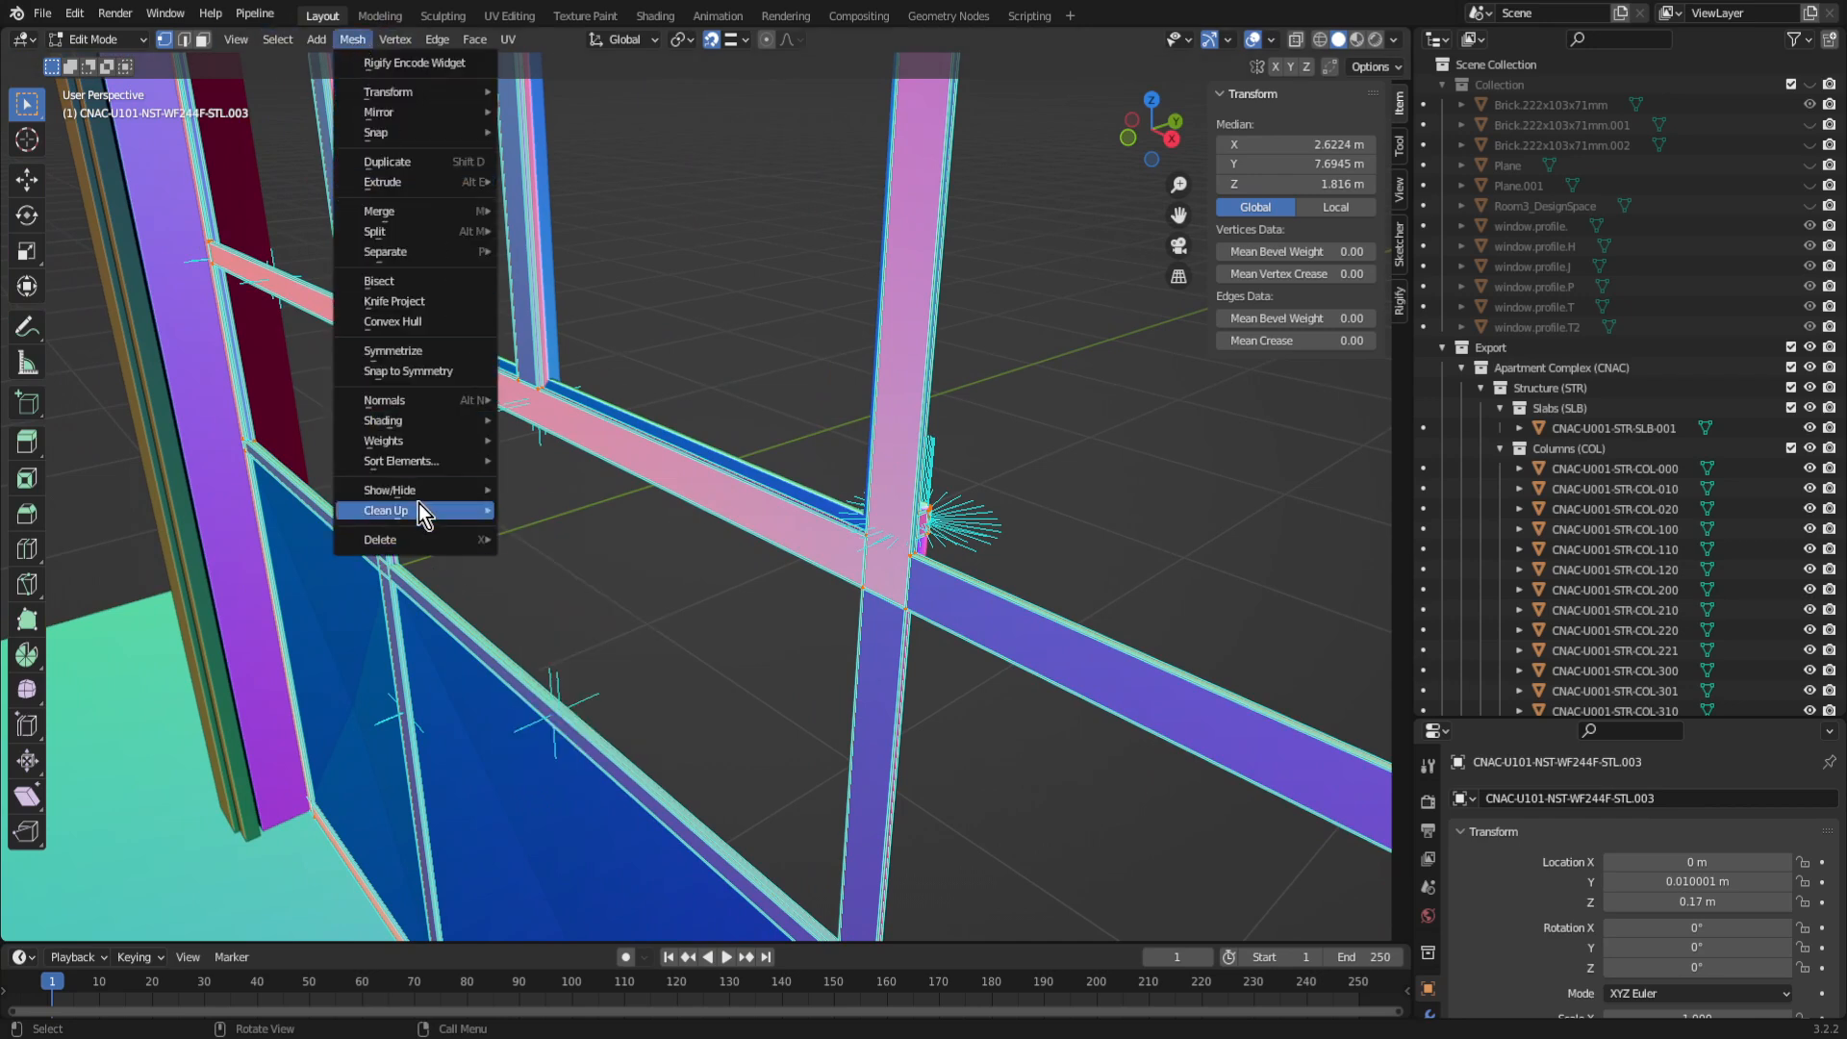
mouse_move(418, 503)
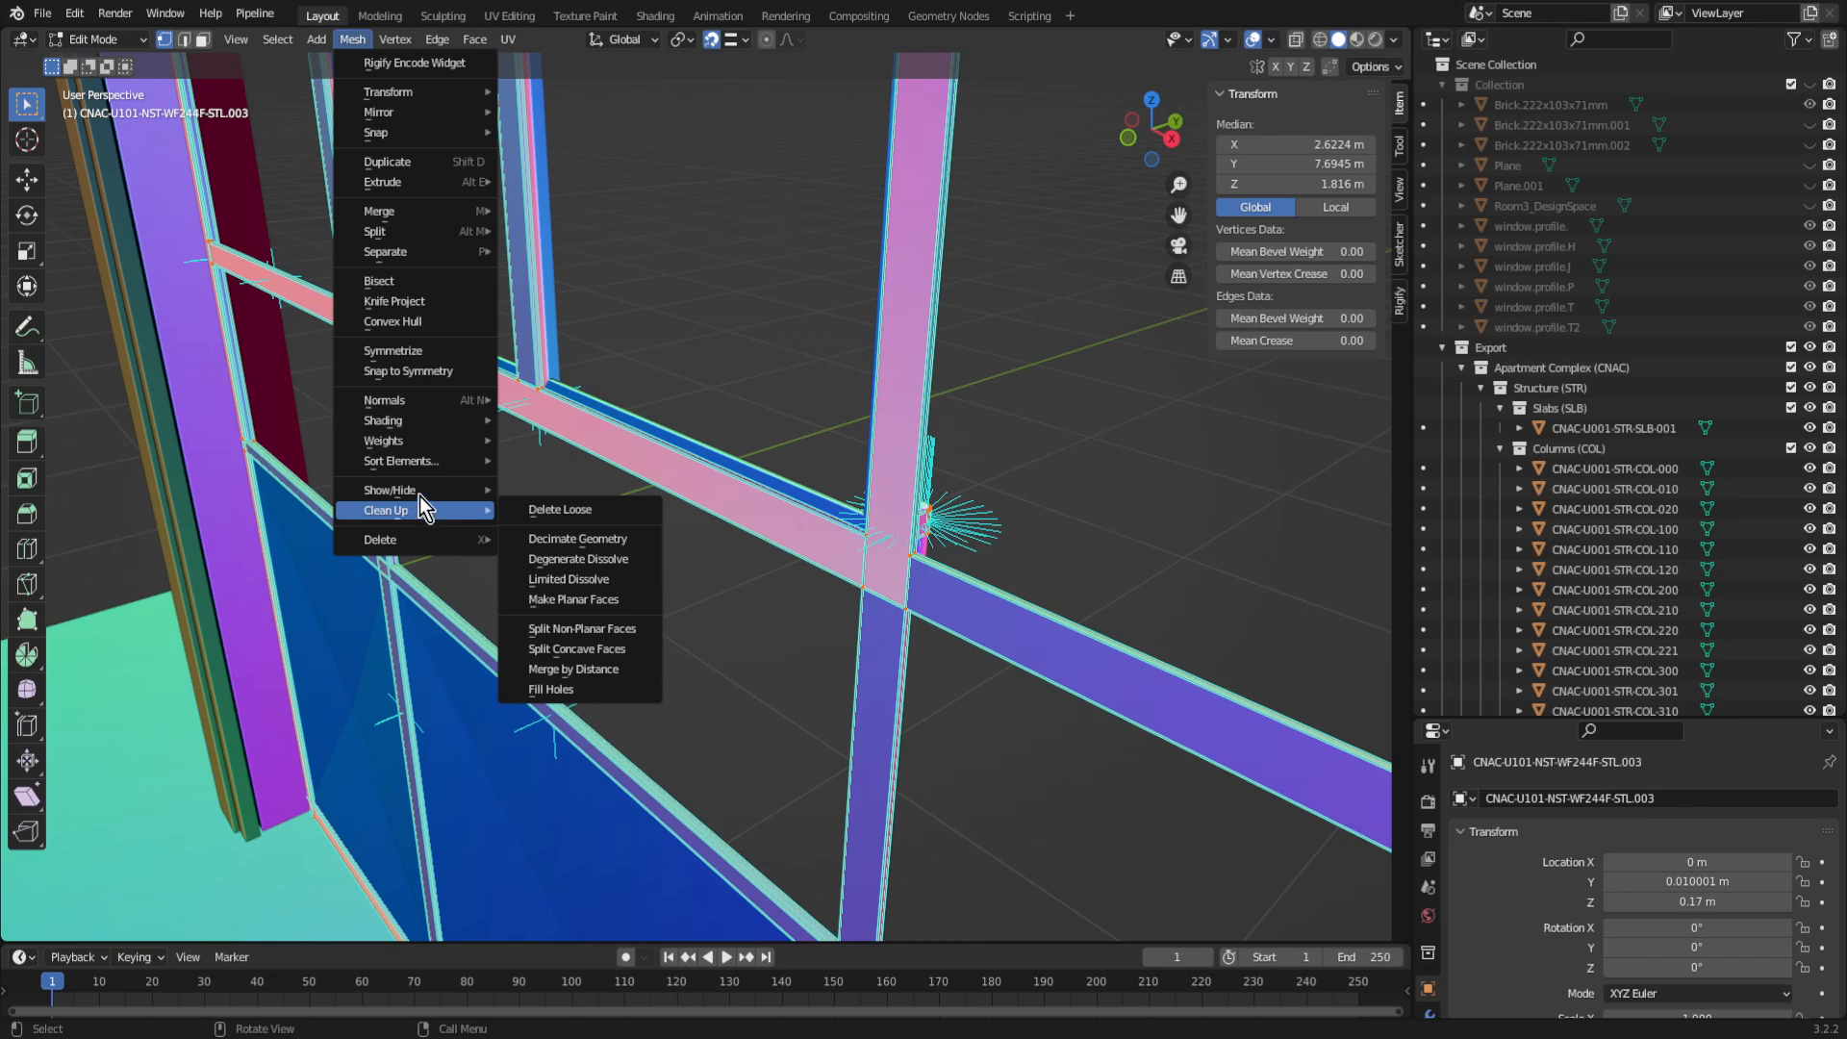
mouse_move(415, 400)
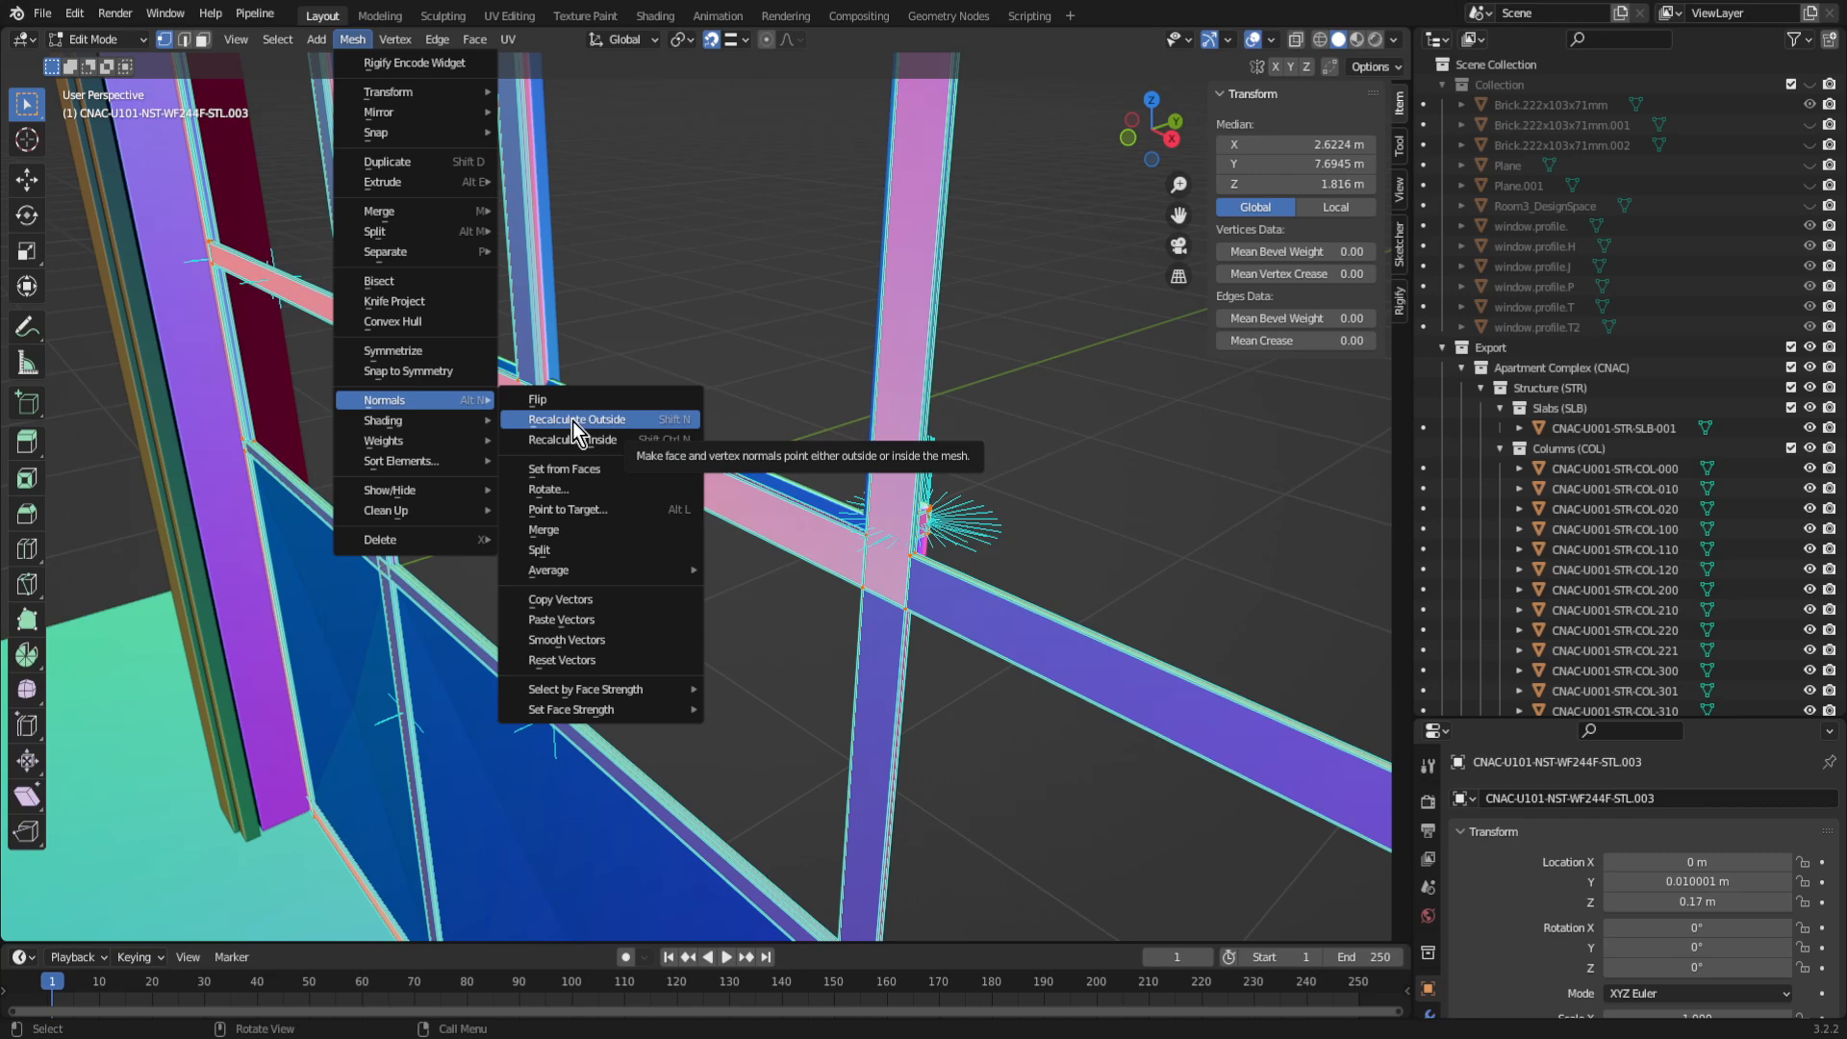
left_click(646, 419)
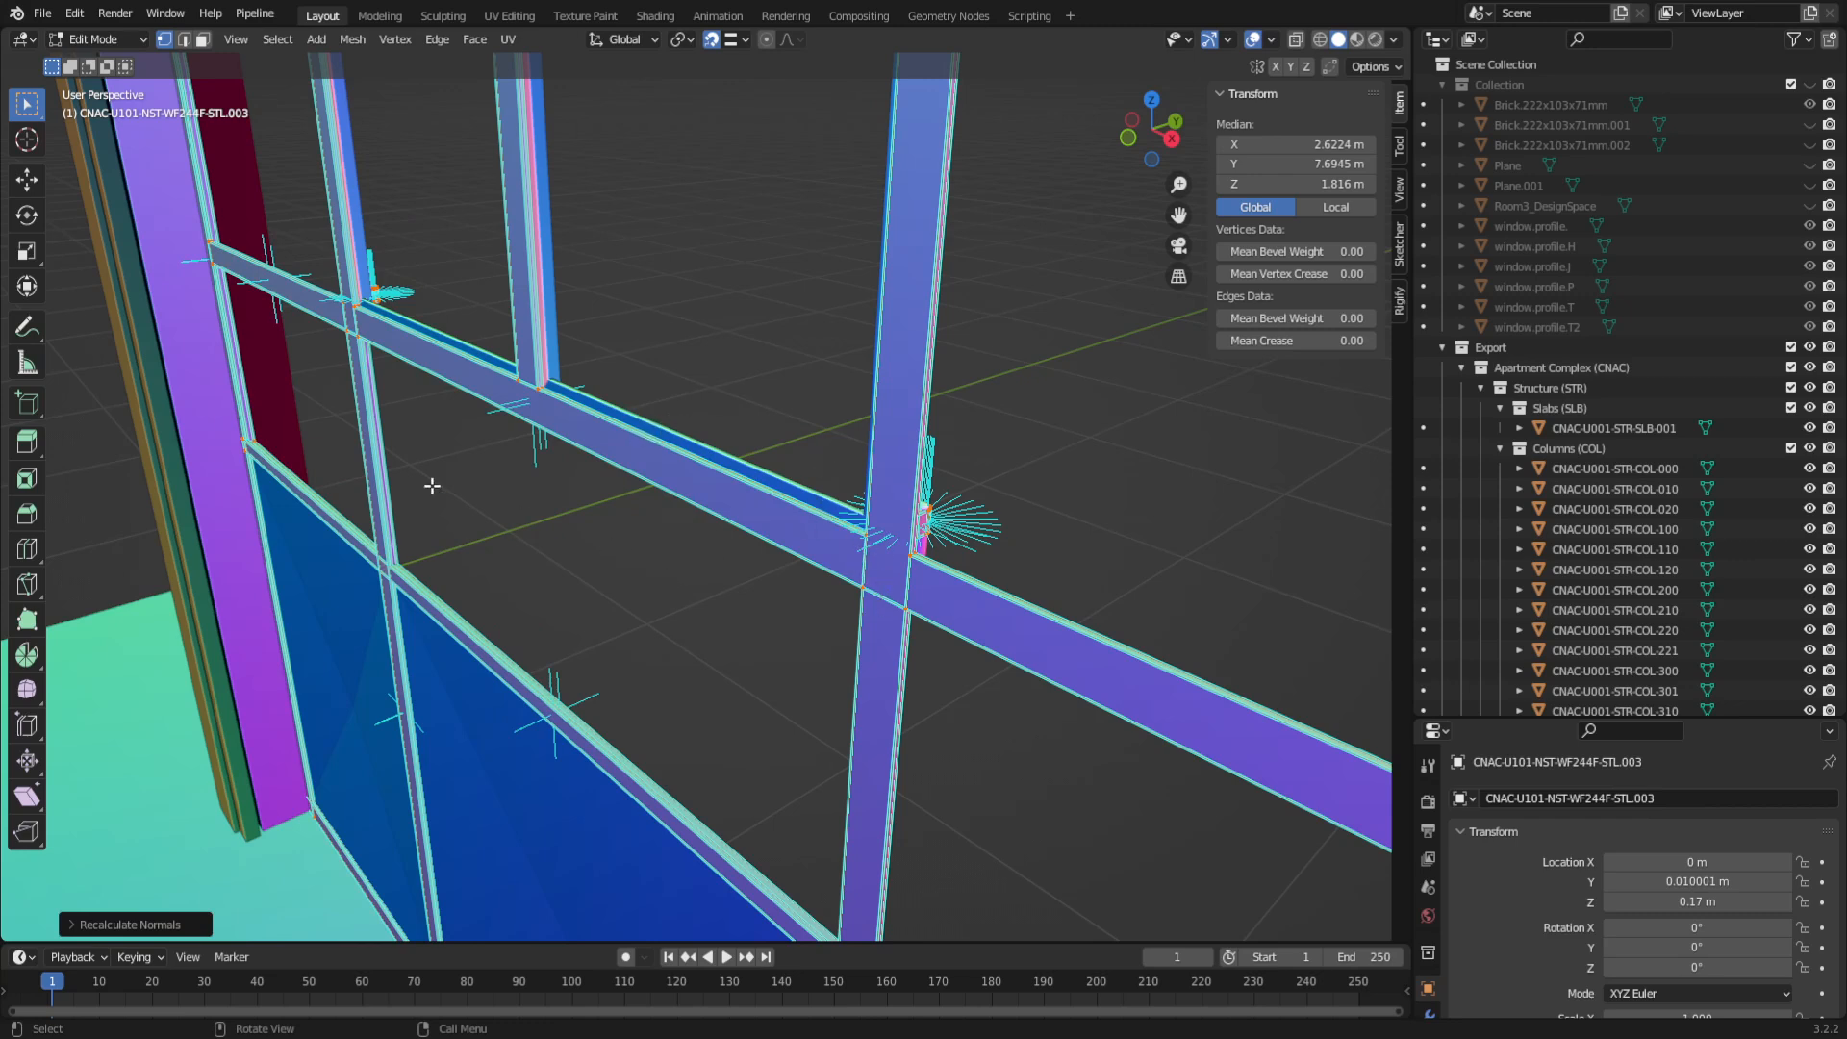
Step: Compare the vertex, split and face normals overlays around the hinge where the vertical bar meets the middle rail
scroll(932, 631, "up", 6)
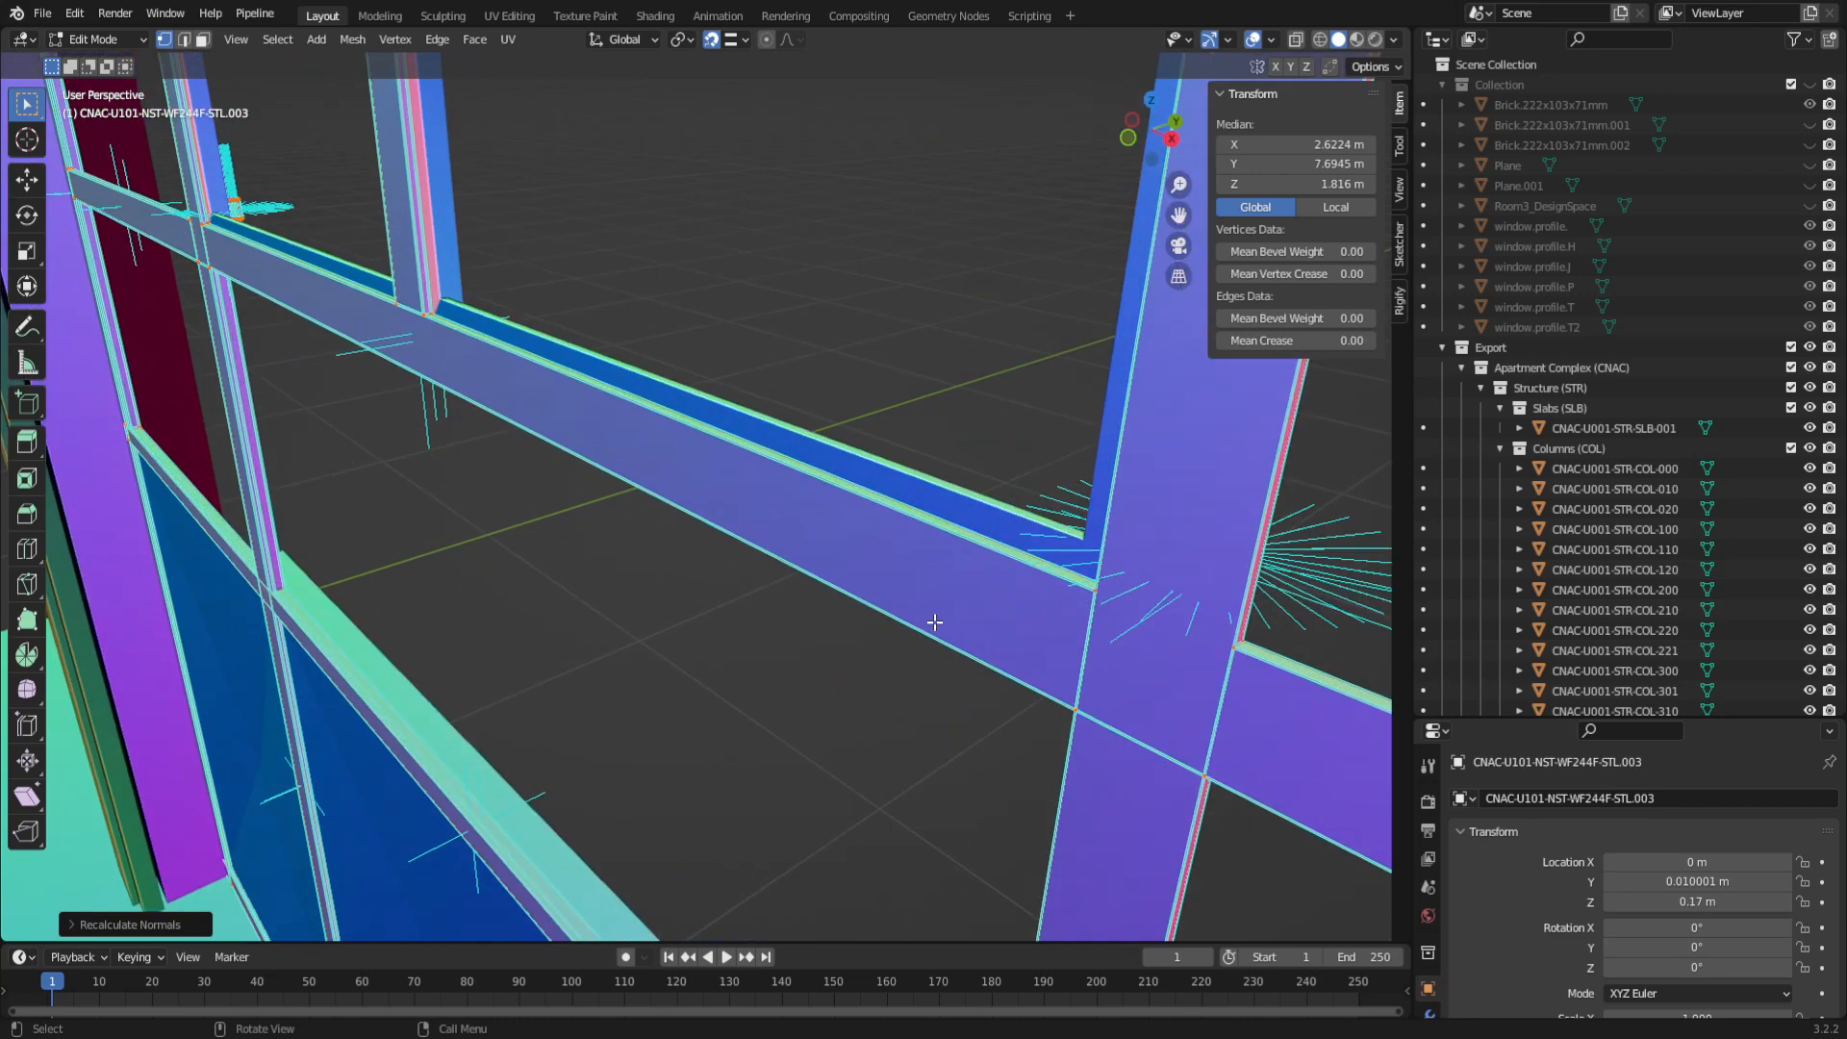
middle_click_drag(996, 630, 720, 651)
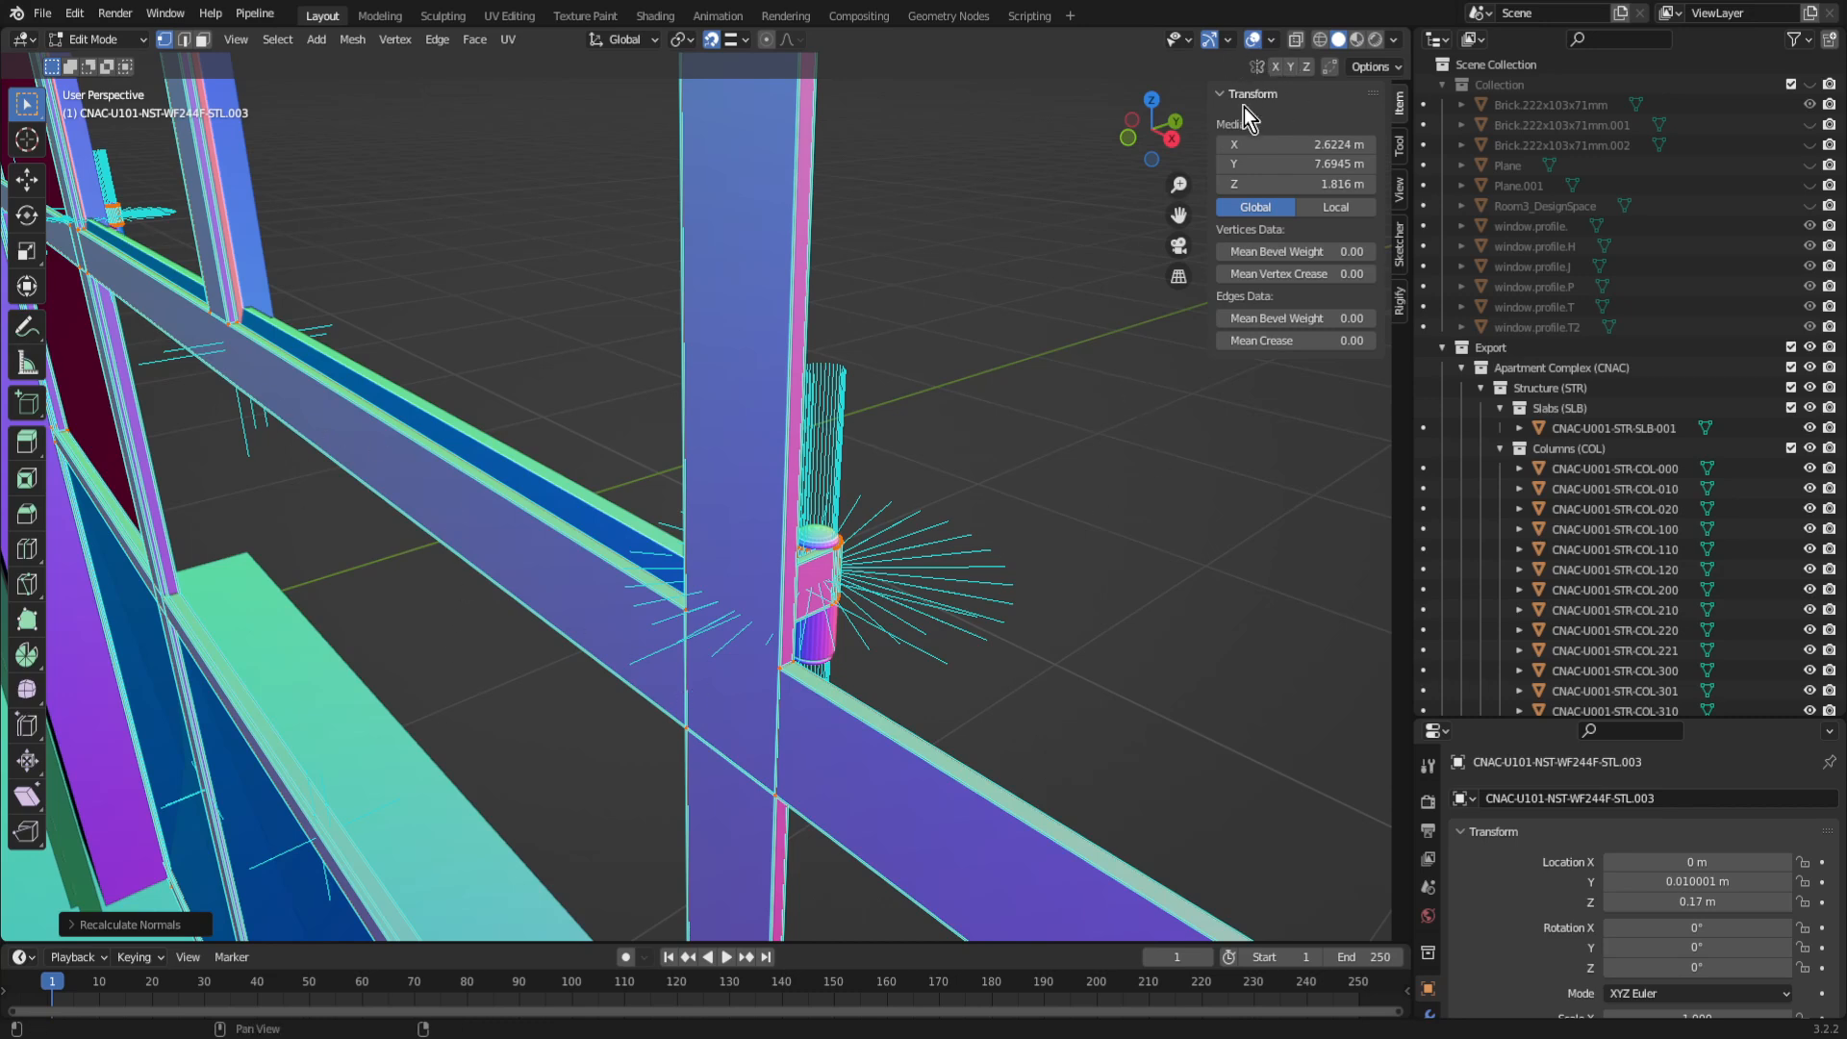
left_click(1275, 40)
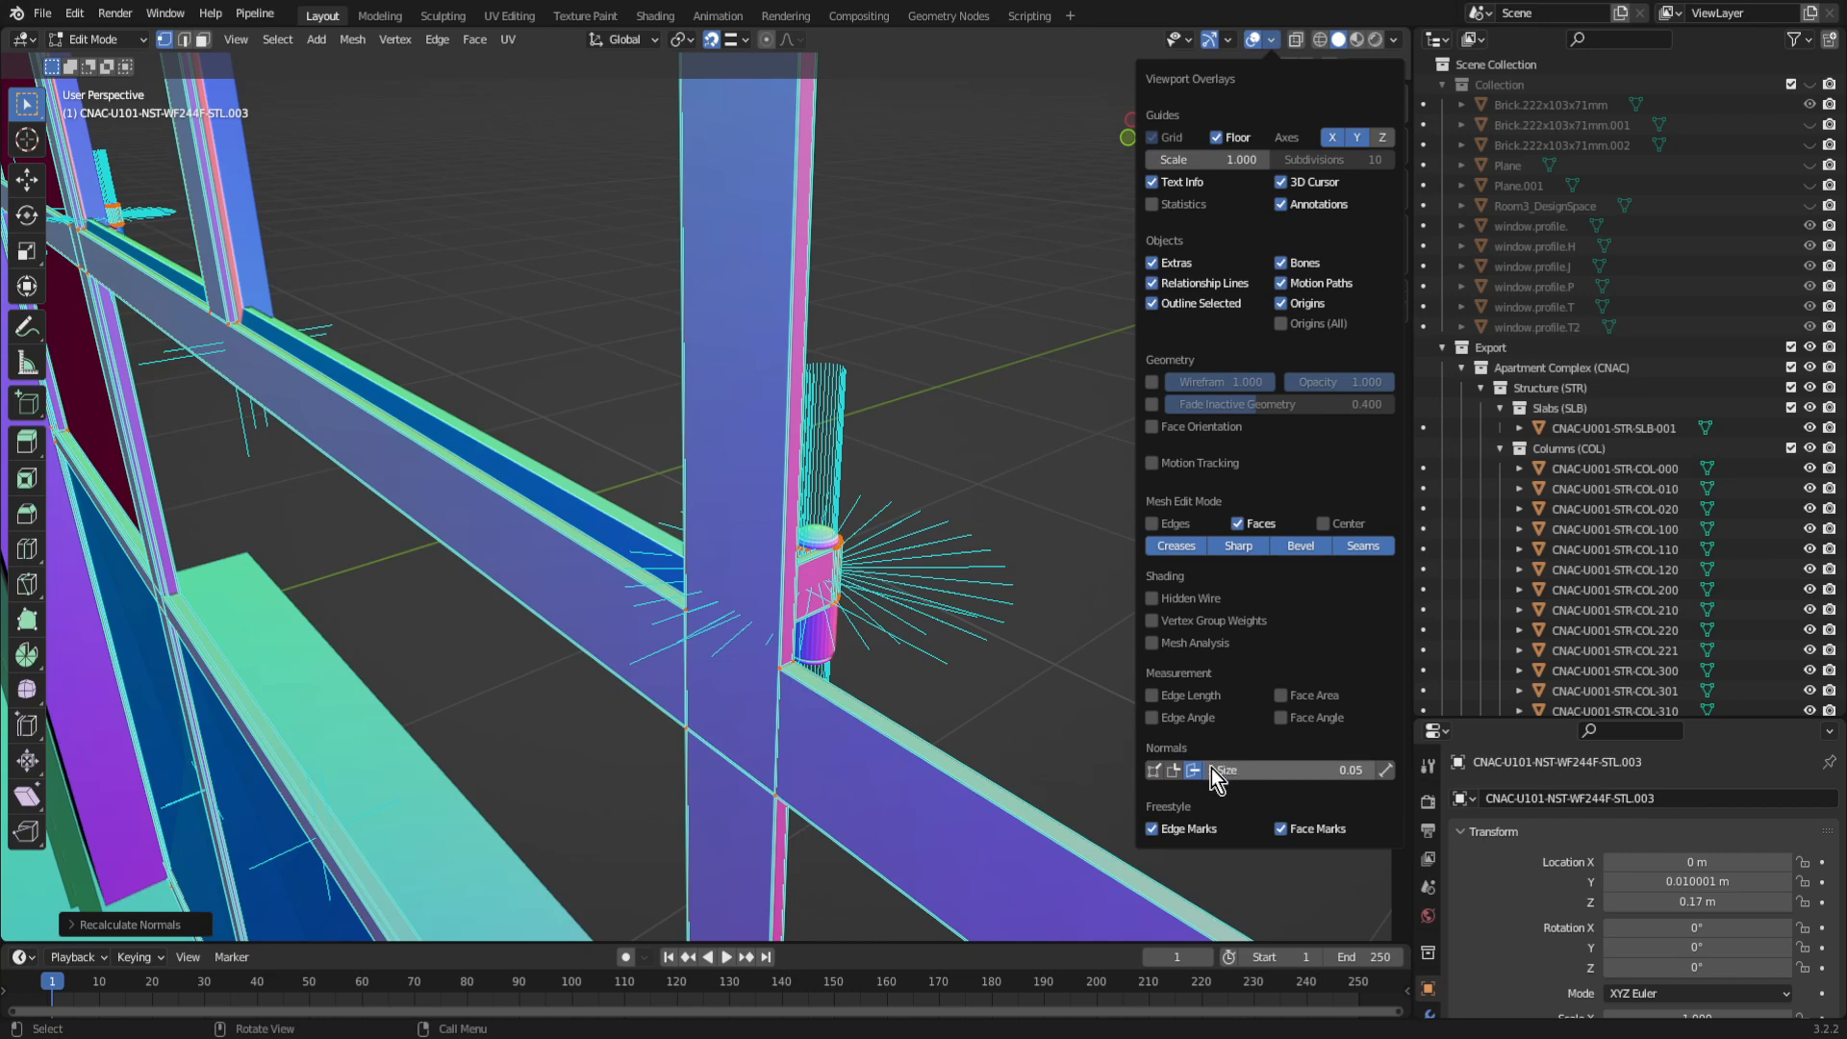
left_click(1156, 770)
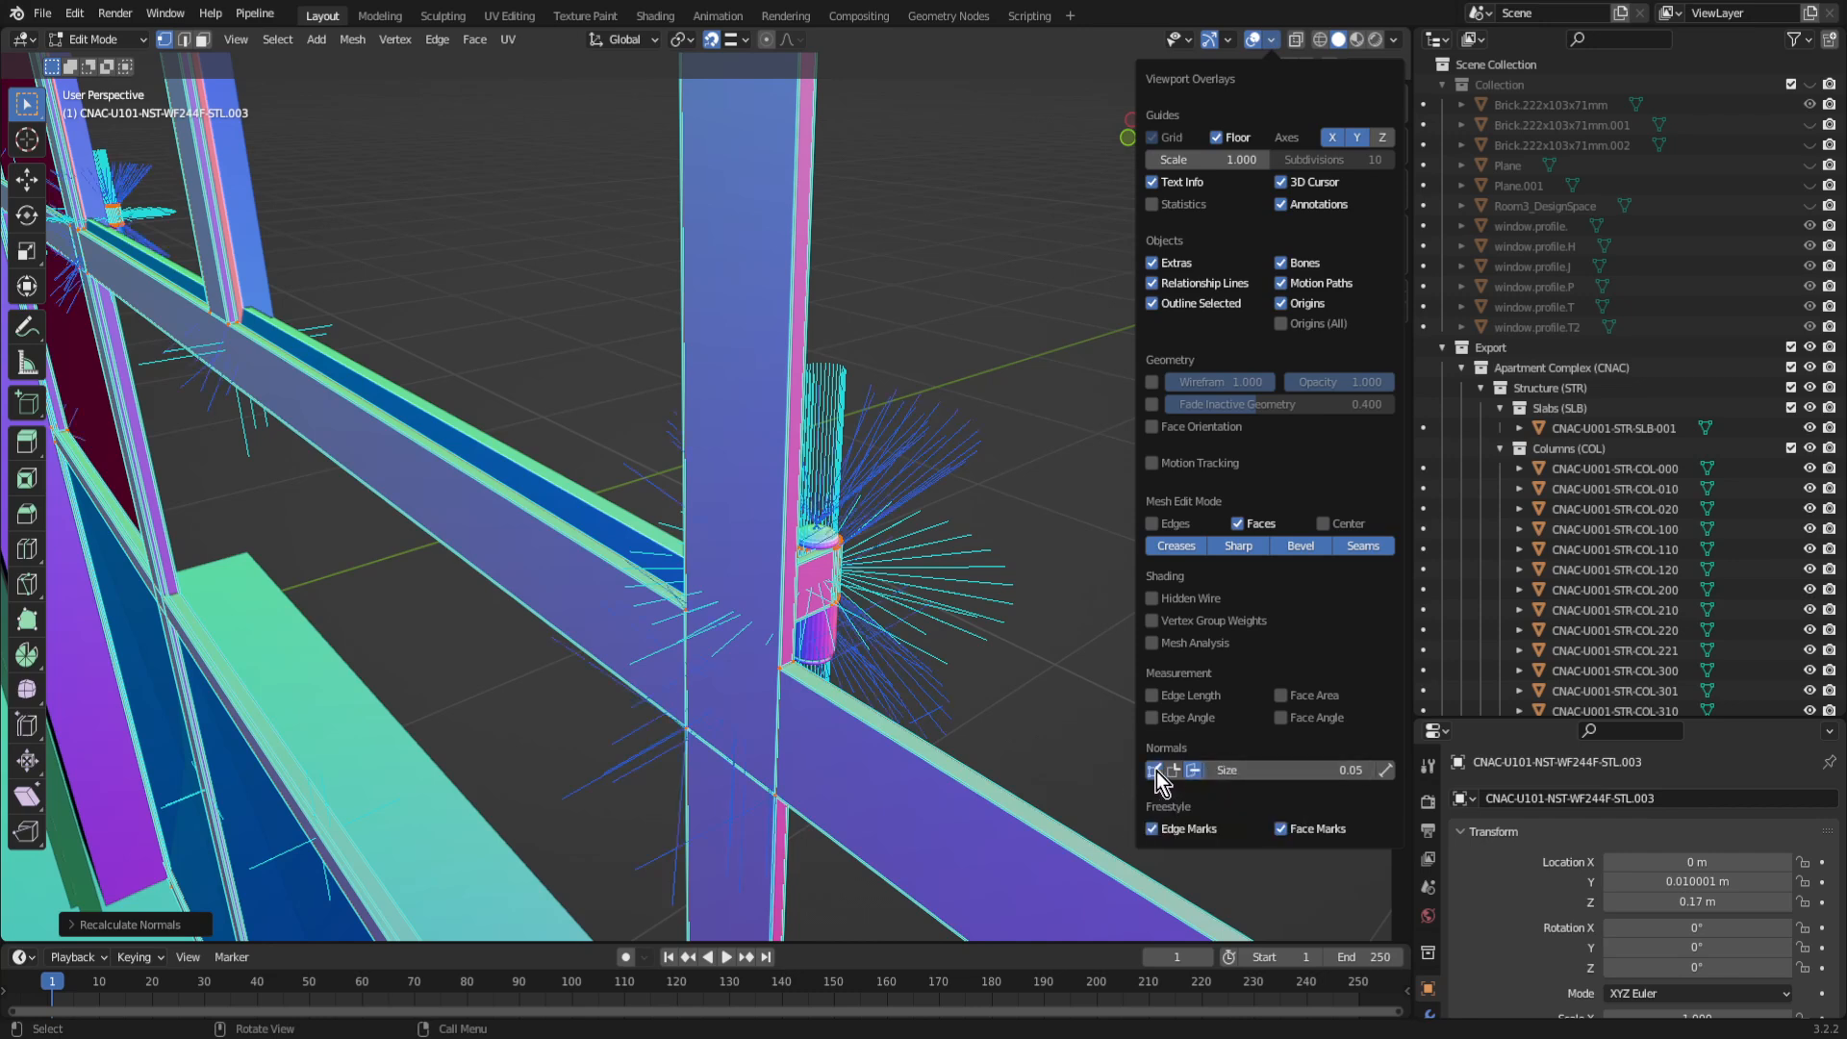
left_click(1154, 774)
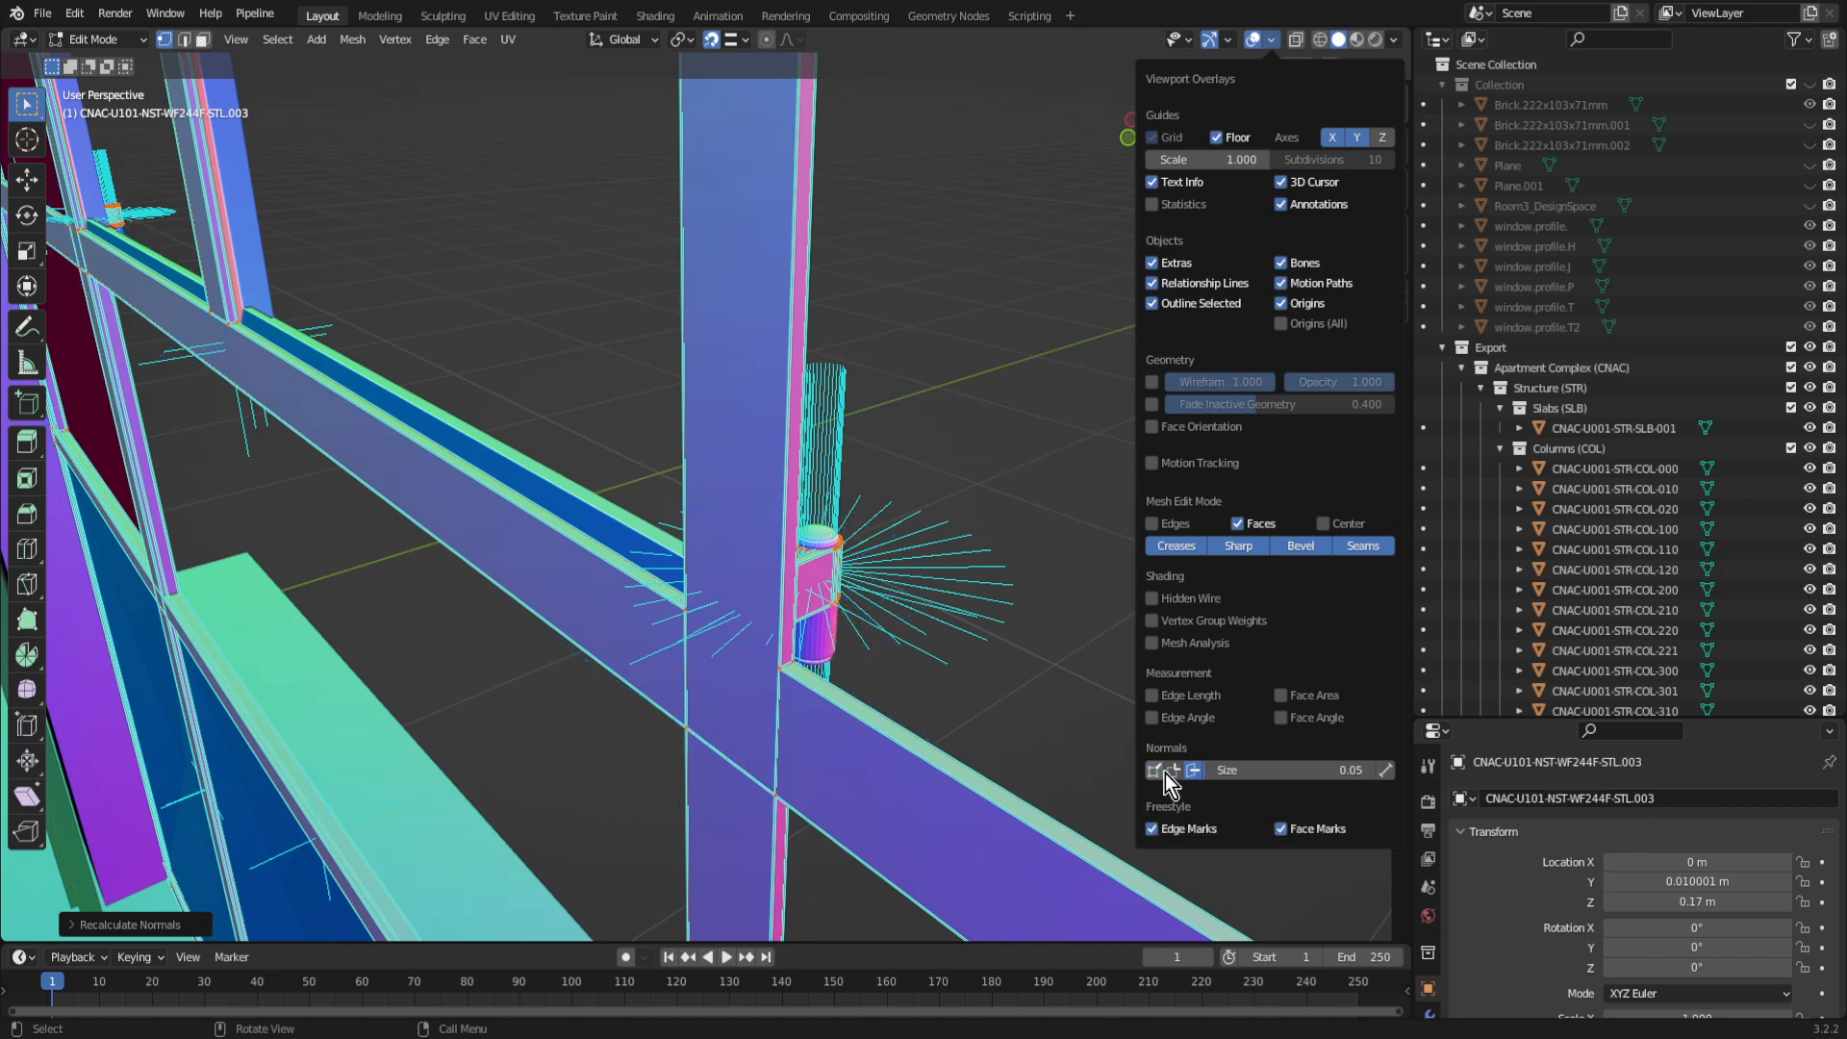
left_click(1173, 773)
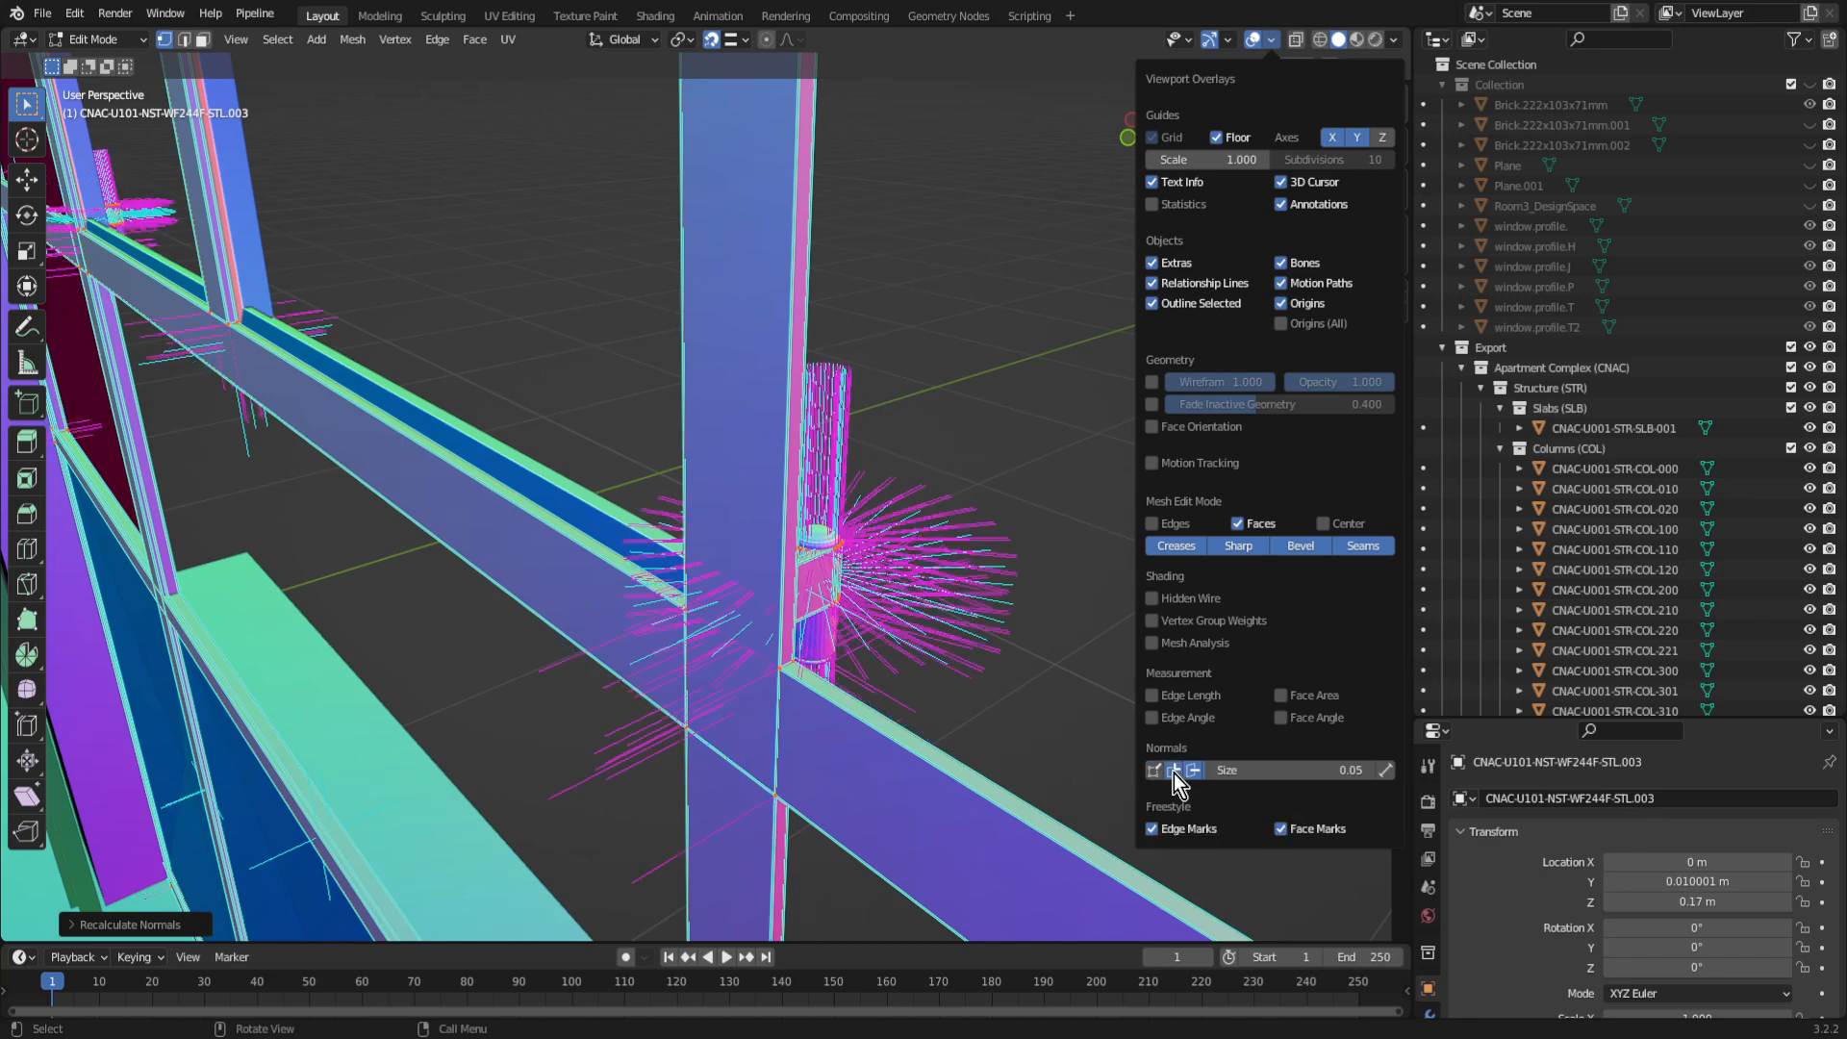
left_click(1176, 775)
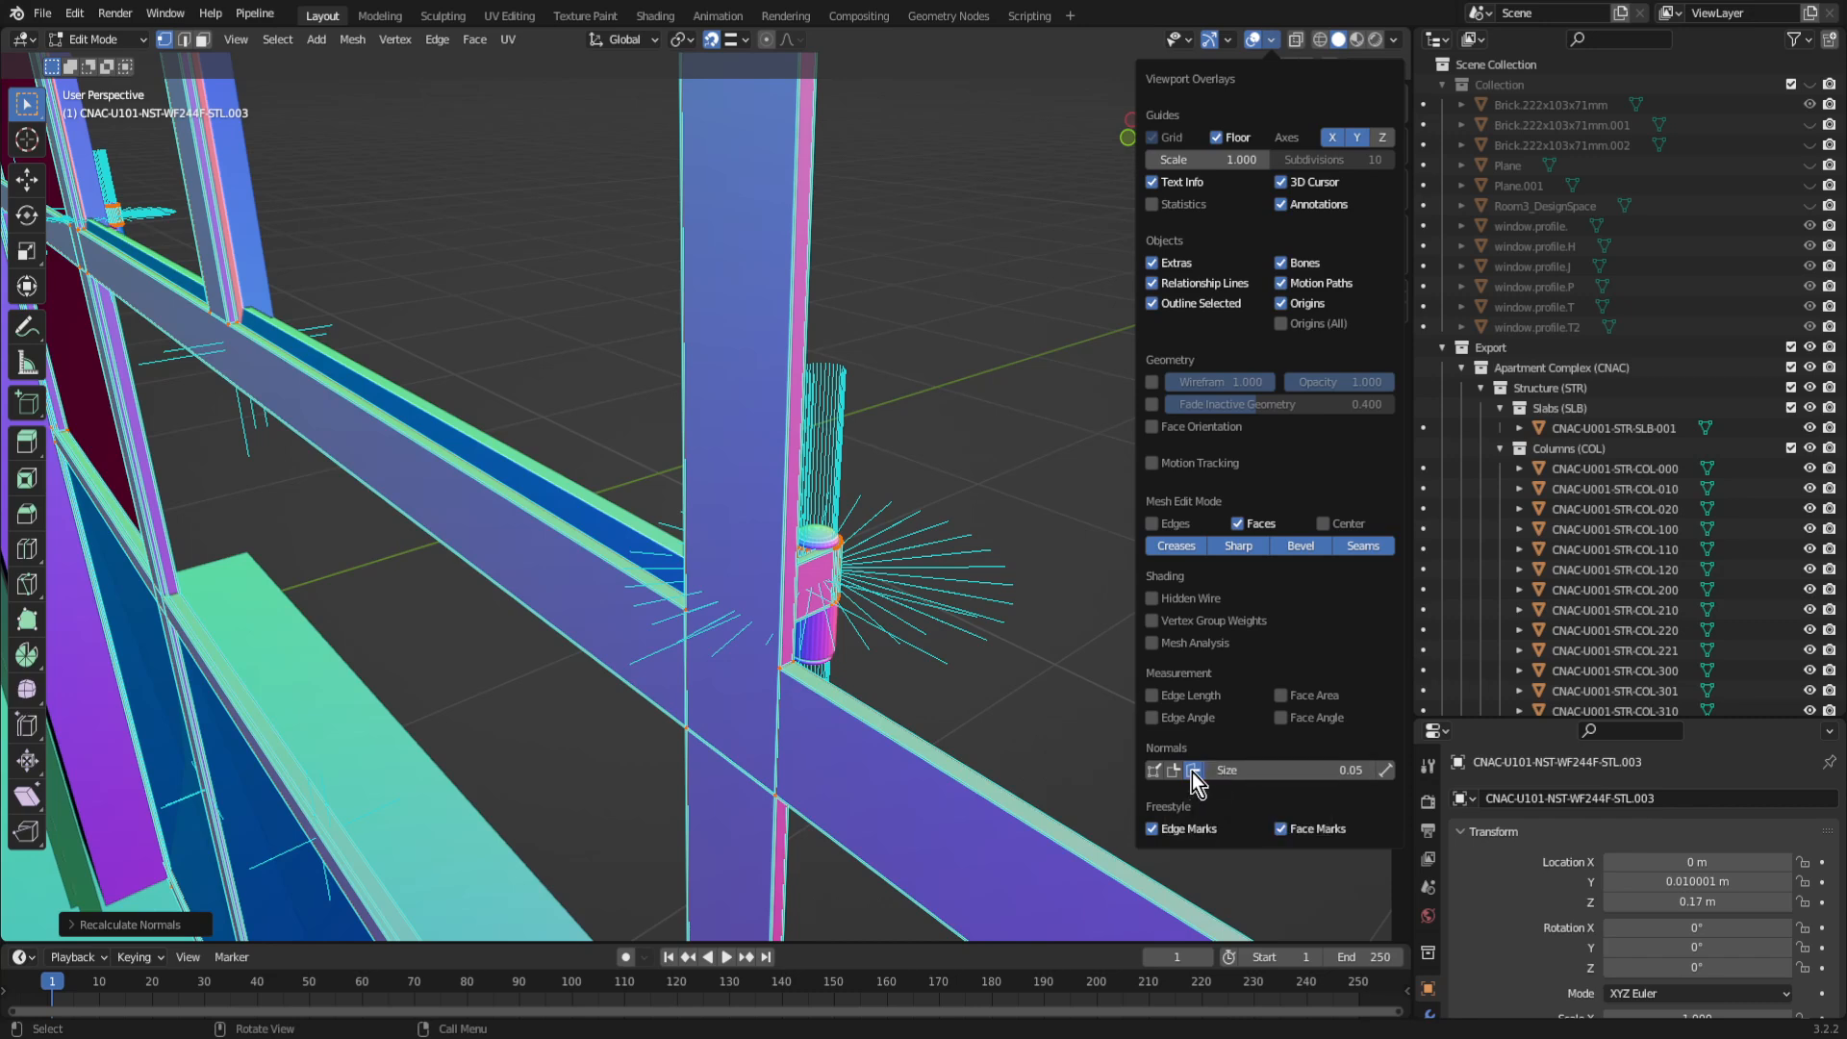
left_click(1194, 770)
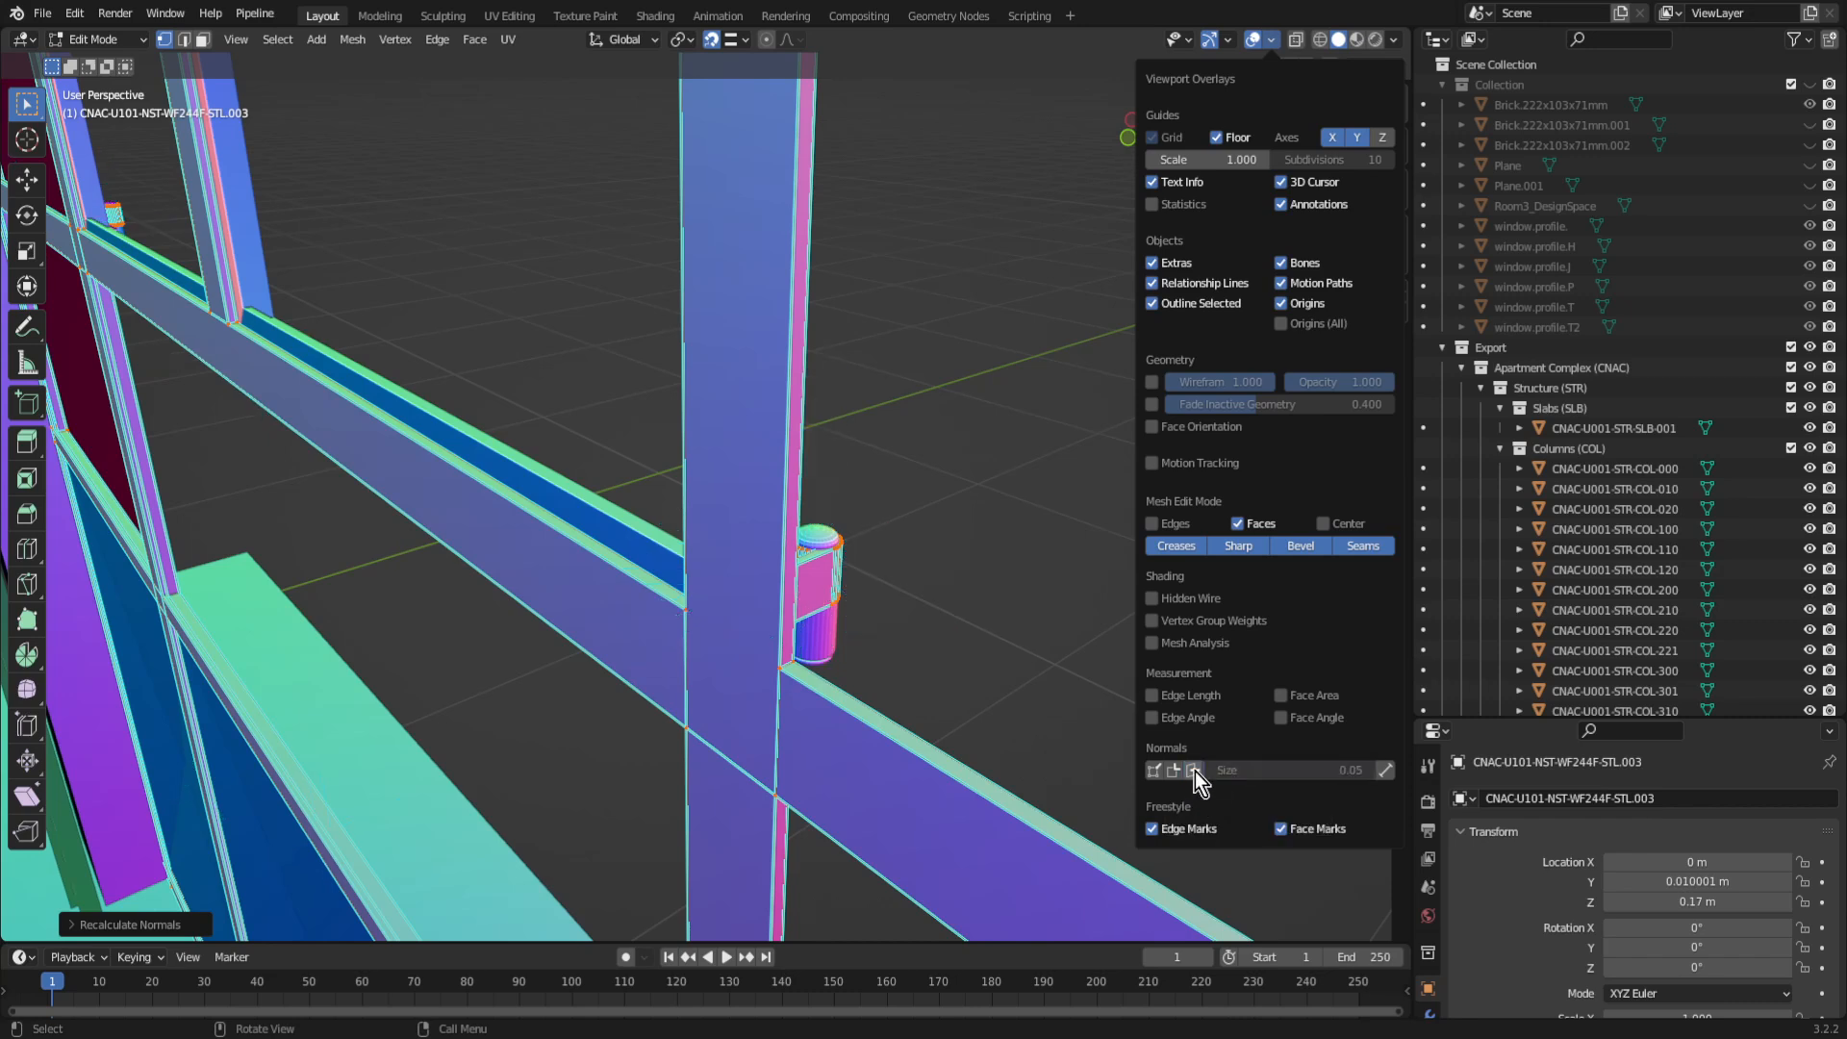
left_click(1196, 771)
left_click(1195, 771)
left_click(1195, 772)
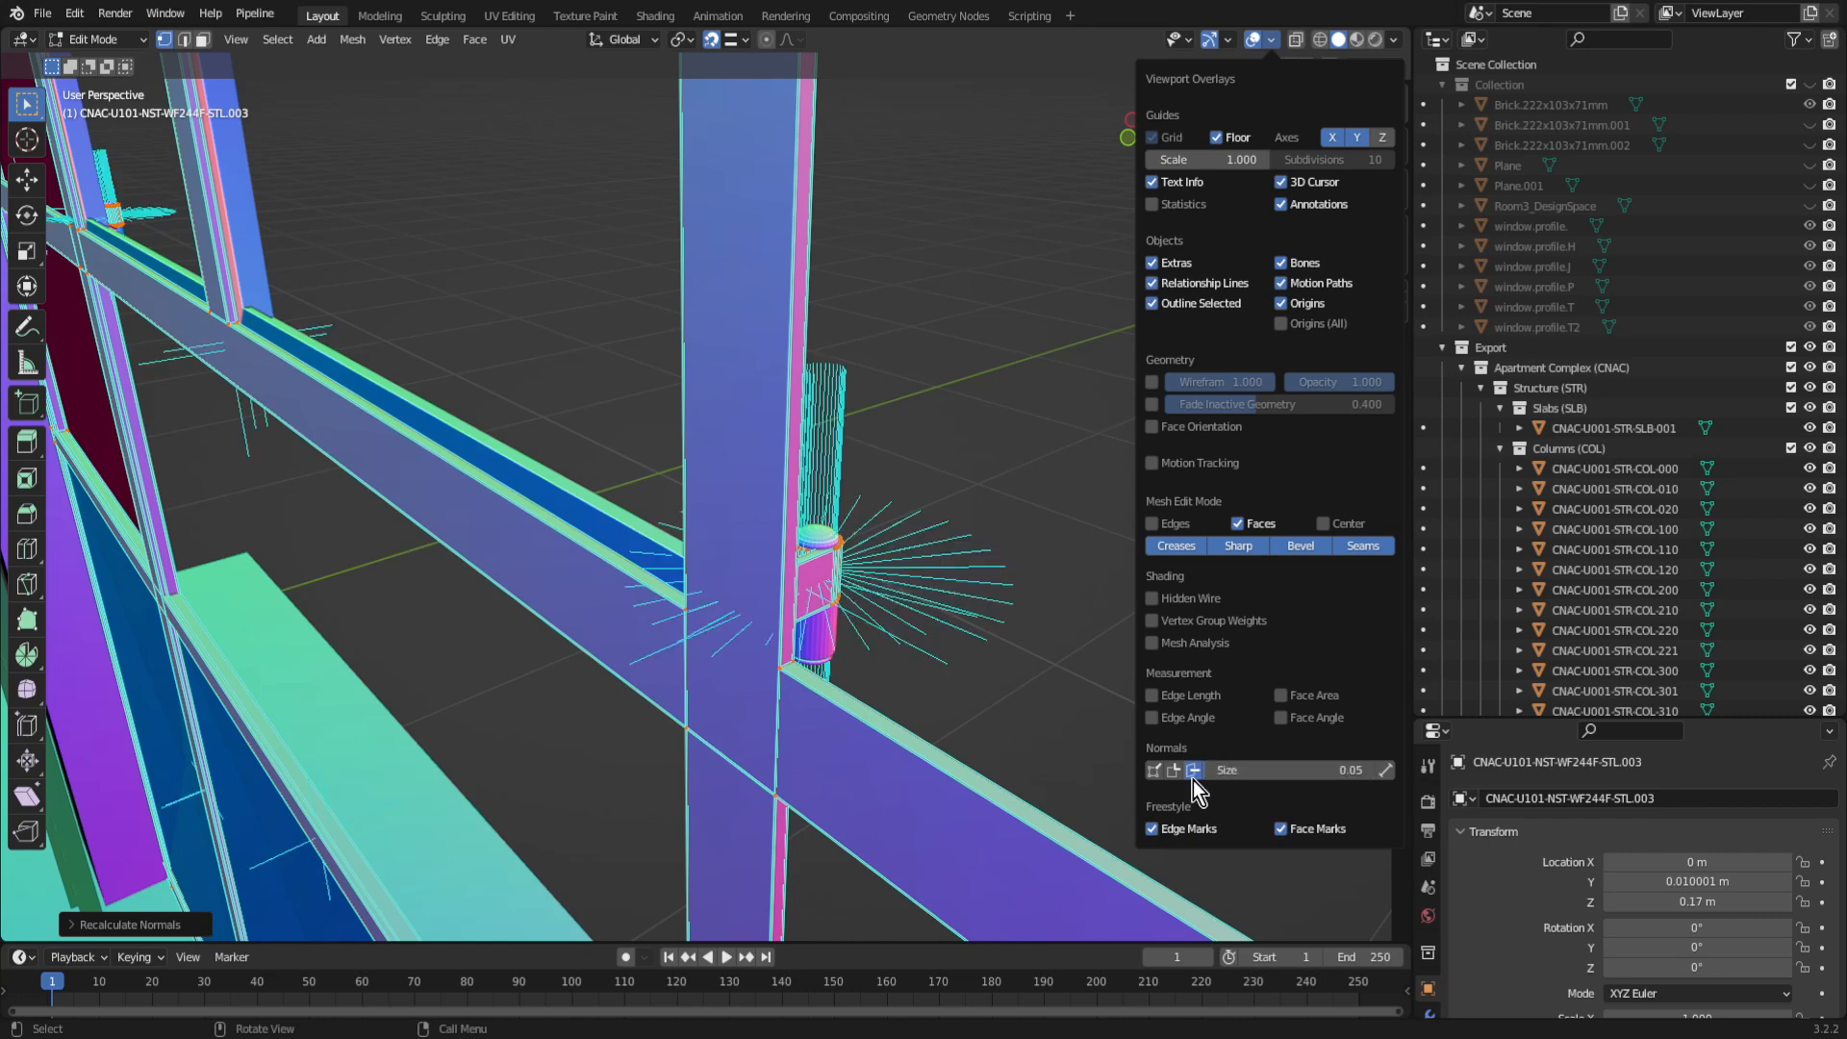
Step: Set the normals overlay display size to 0.03
left_click(1350, 769)
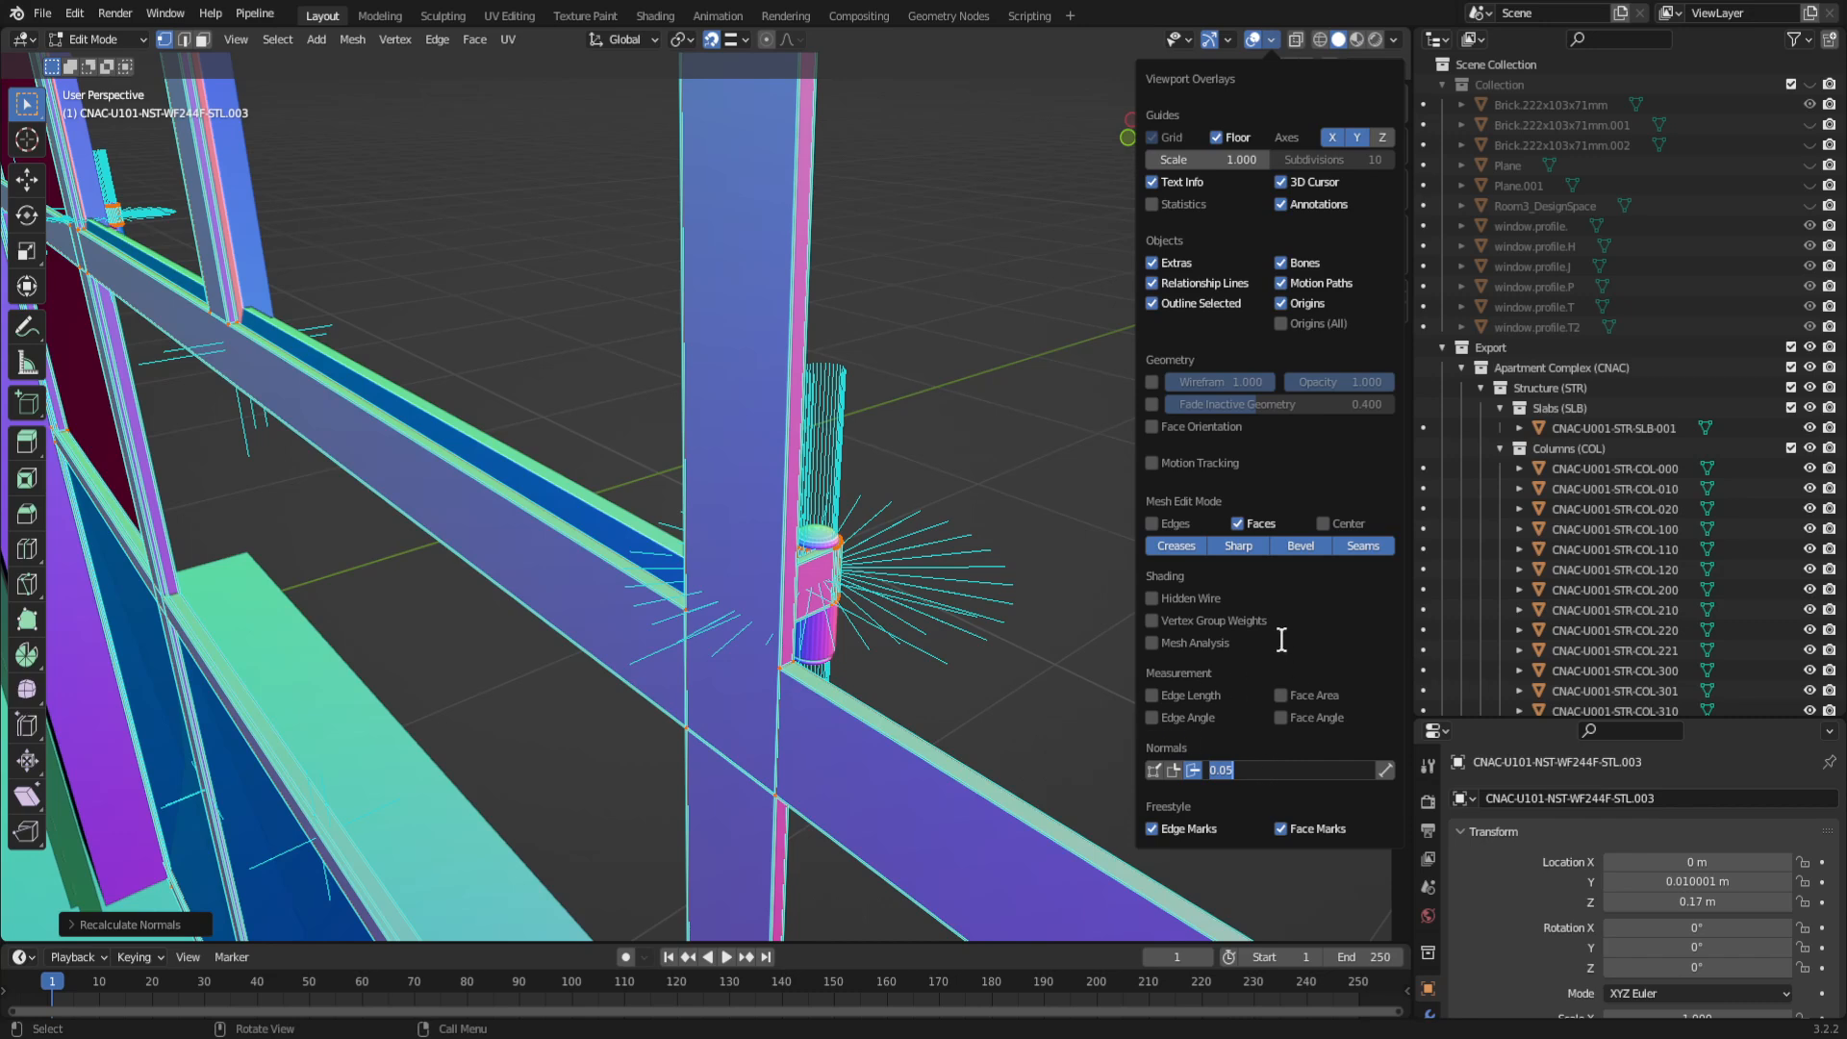
key("End")
key("Left")
type("2")
key("Return")
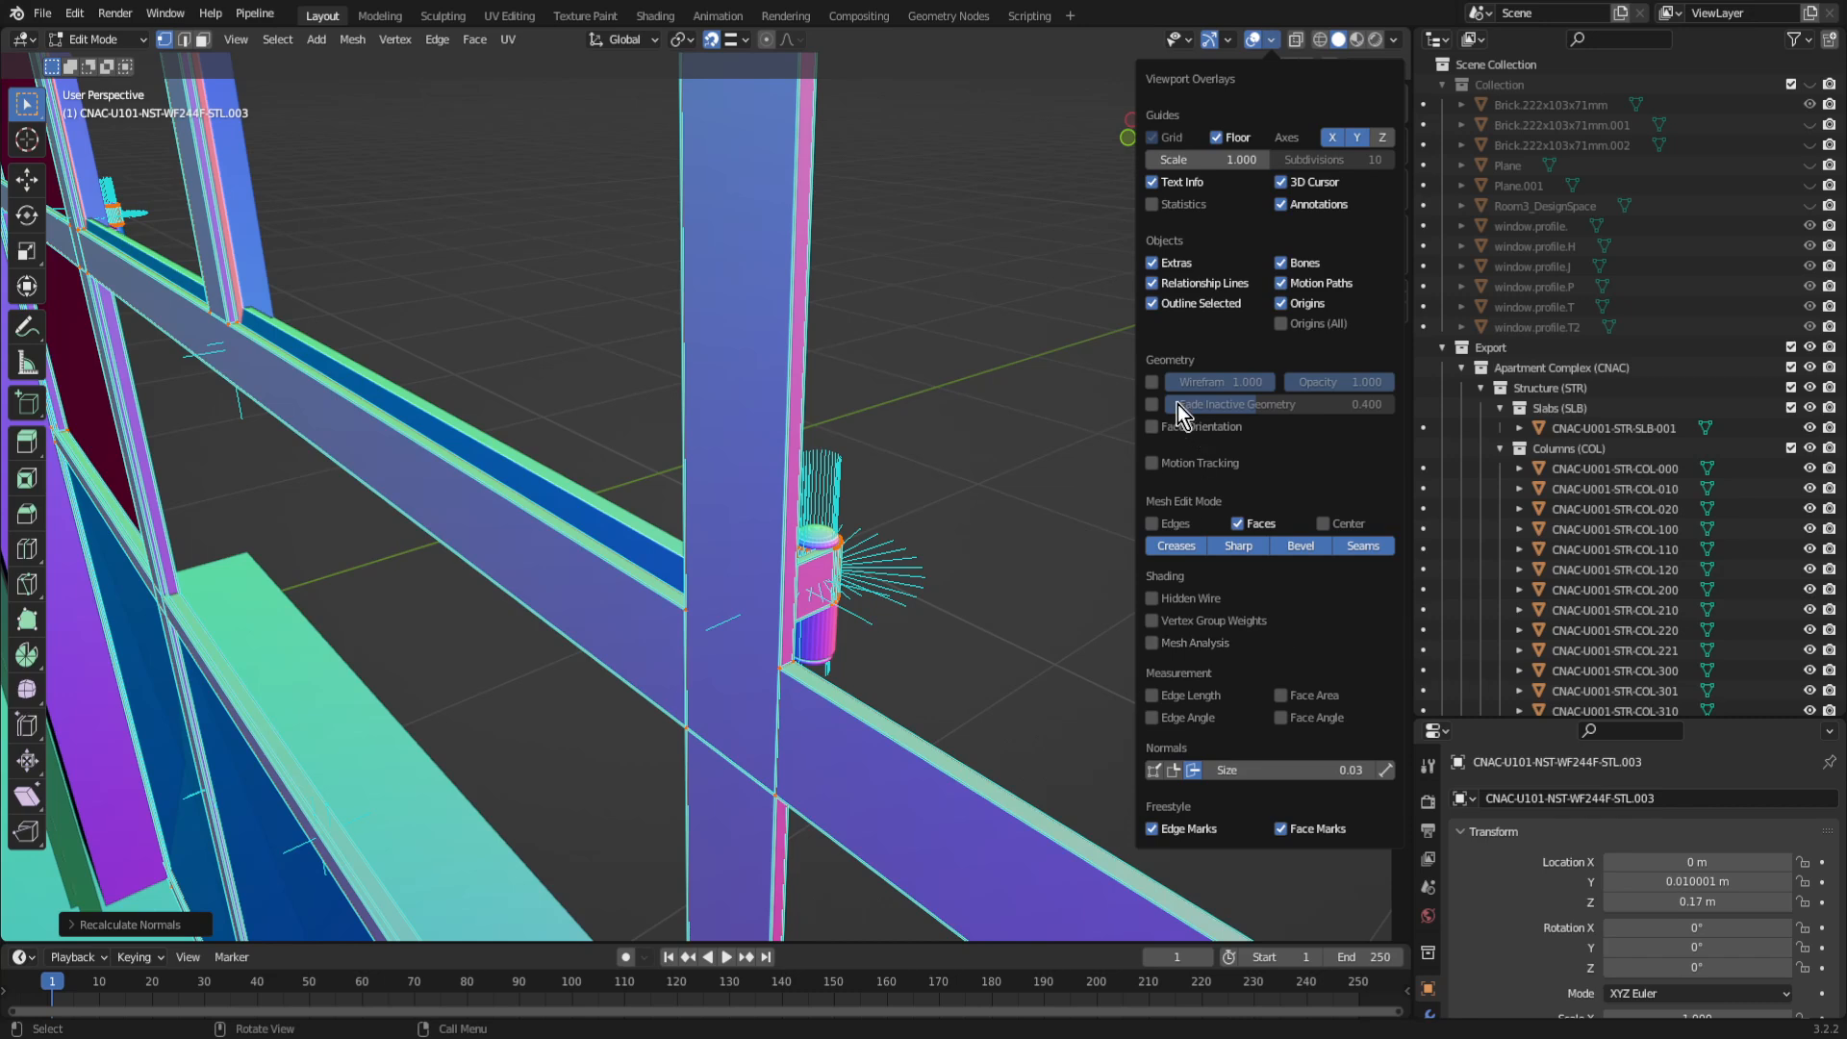
key("n")
Step: Examine the window frame's face colours from its opposite side, up to the corner of the top opening sash
scroll(940, 545, "down", 2)
scroll(939, 544, "down", 8)
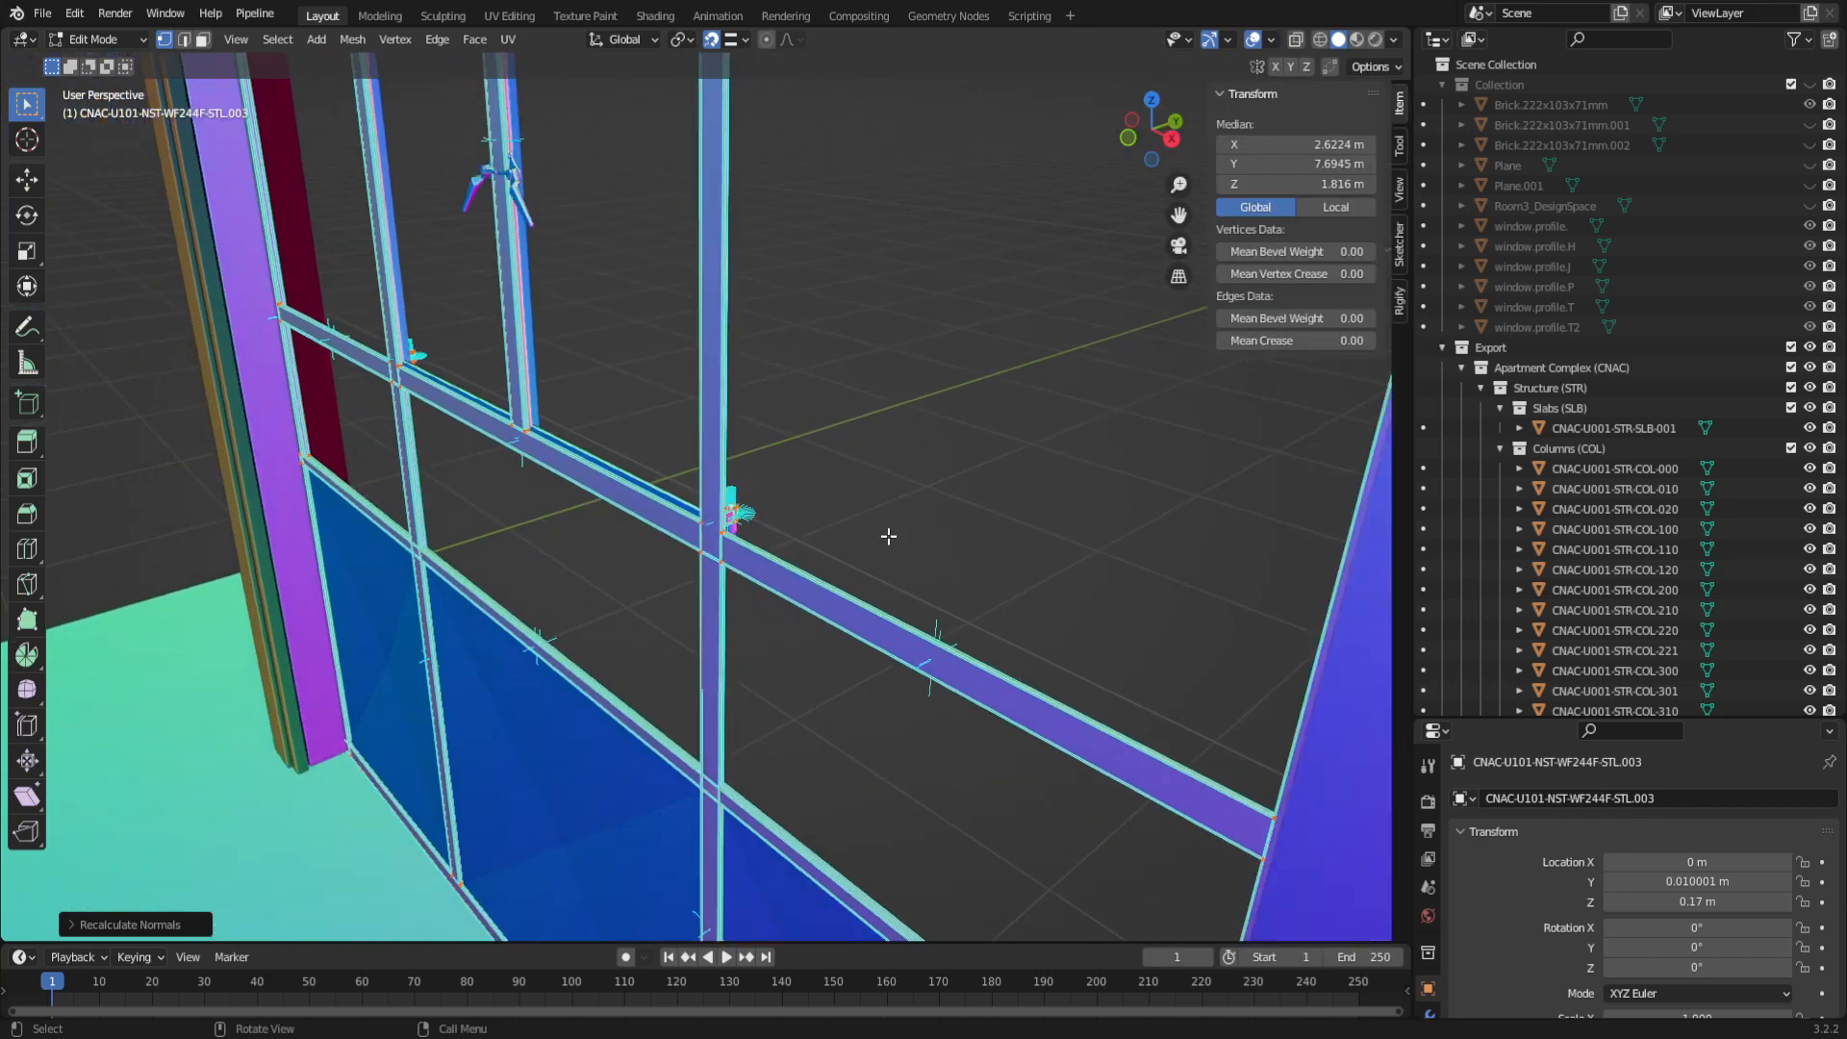
middle_click_drag(744, 453, 1272, 538)
scroll(811, 247, "up", 10)
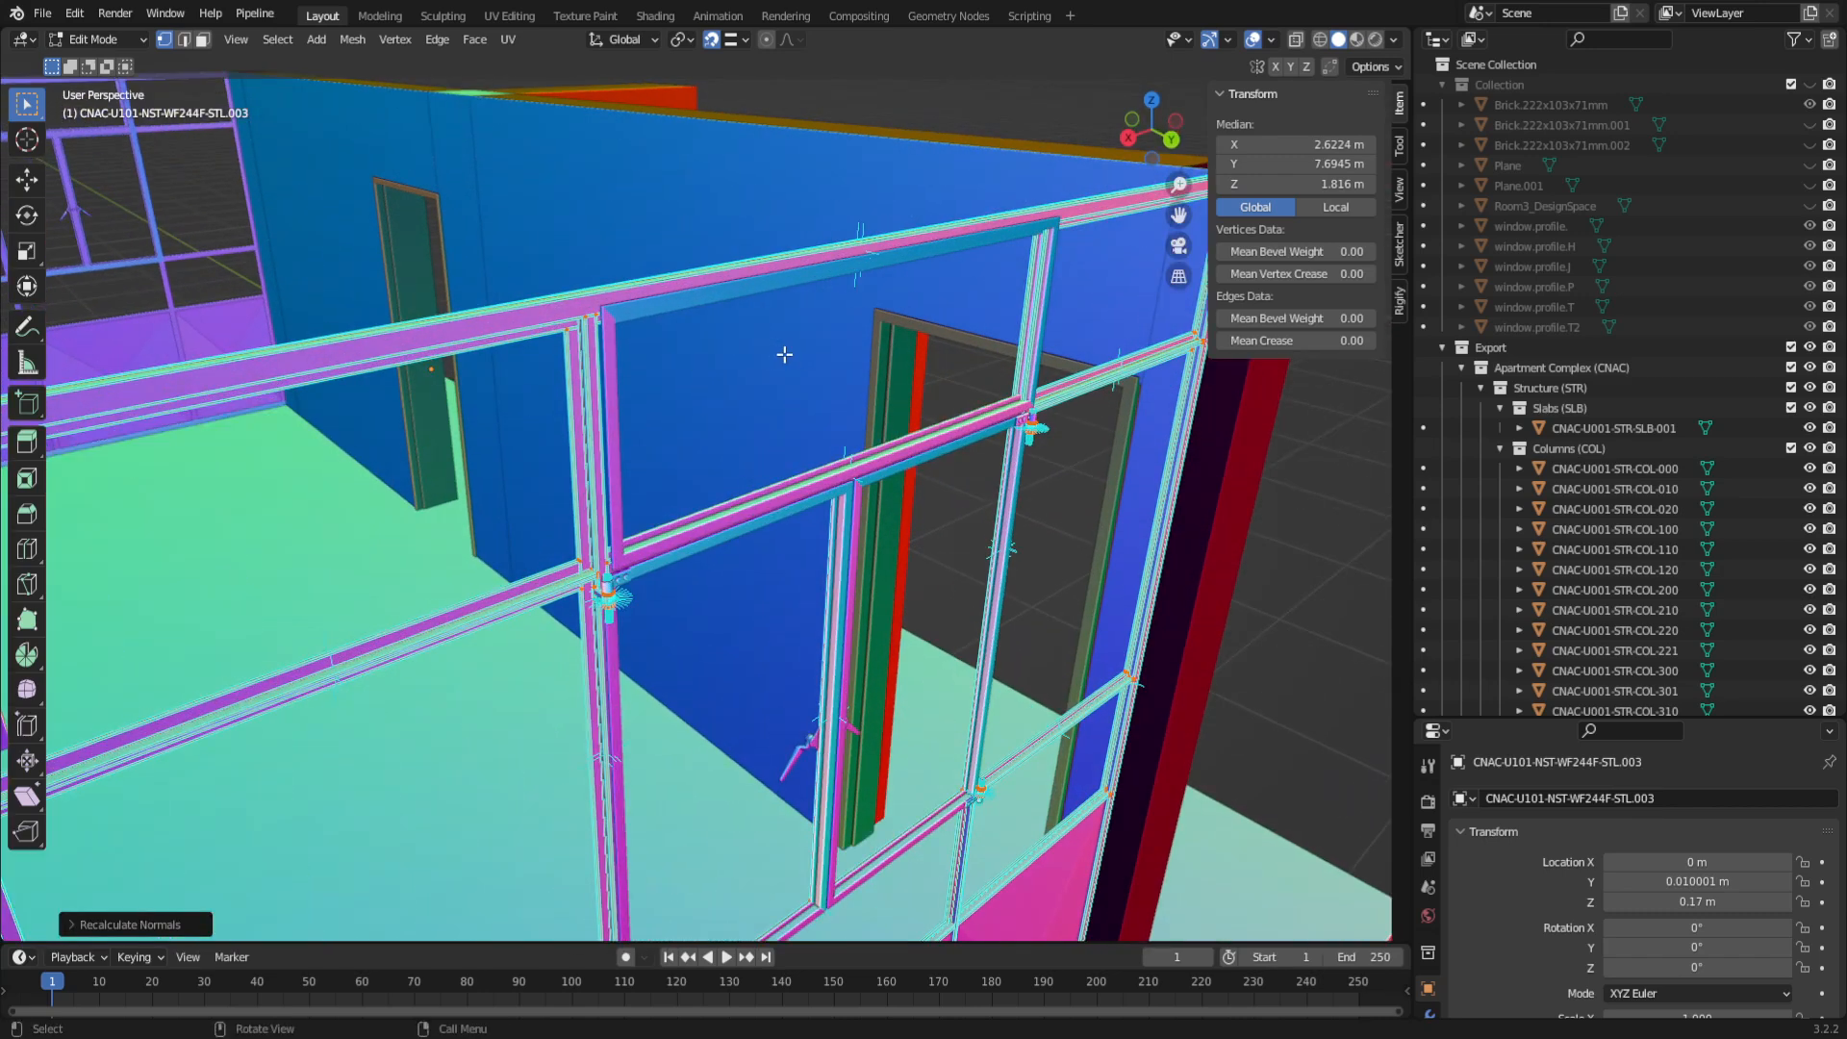
scroll(784, 353, "down", 2)
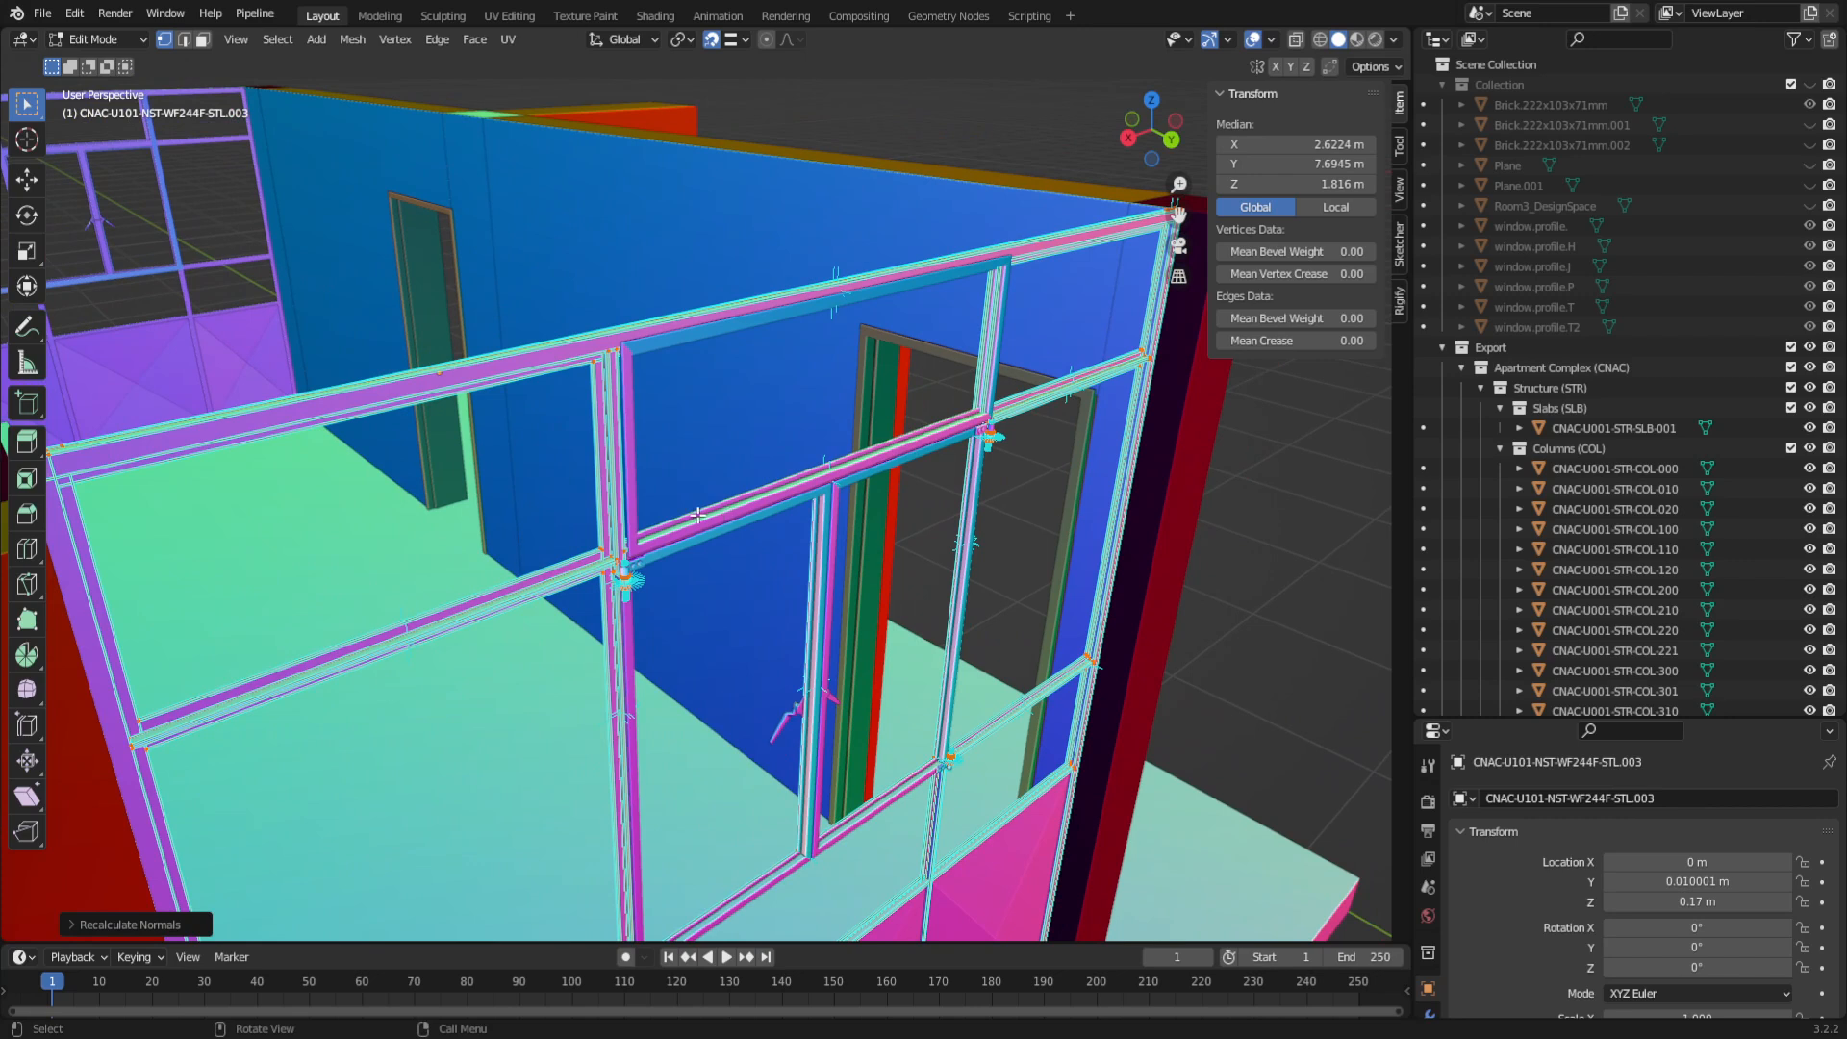
scroll(607, 373, "up", 5)
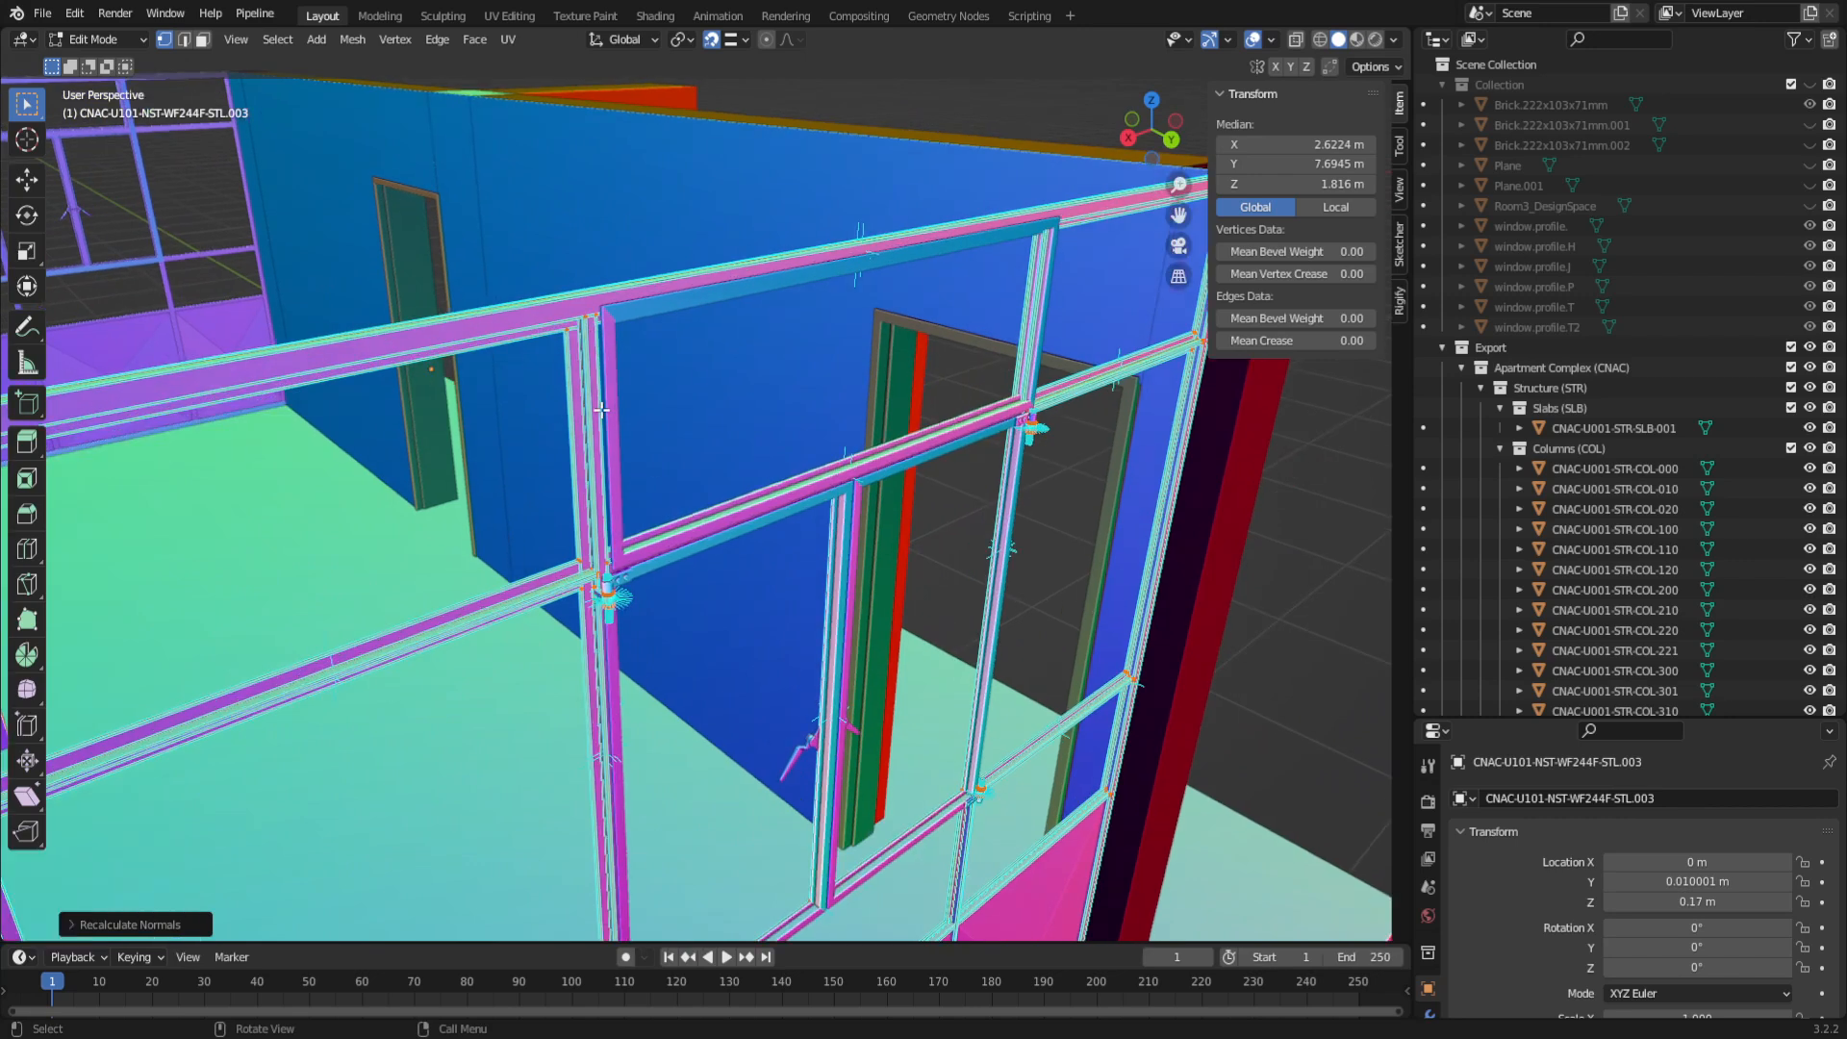
scroll(578, 463, "up", 3)
middle_click_drag(716, 421, 500, 527, "shift")
middle_click_drag(457, 288, 416, 404, "shift")
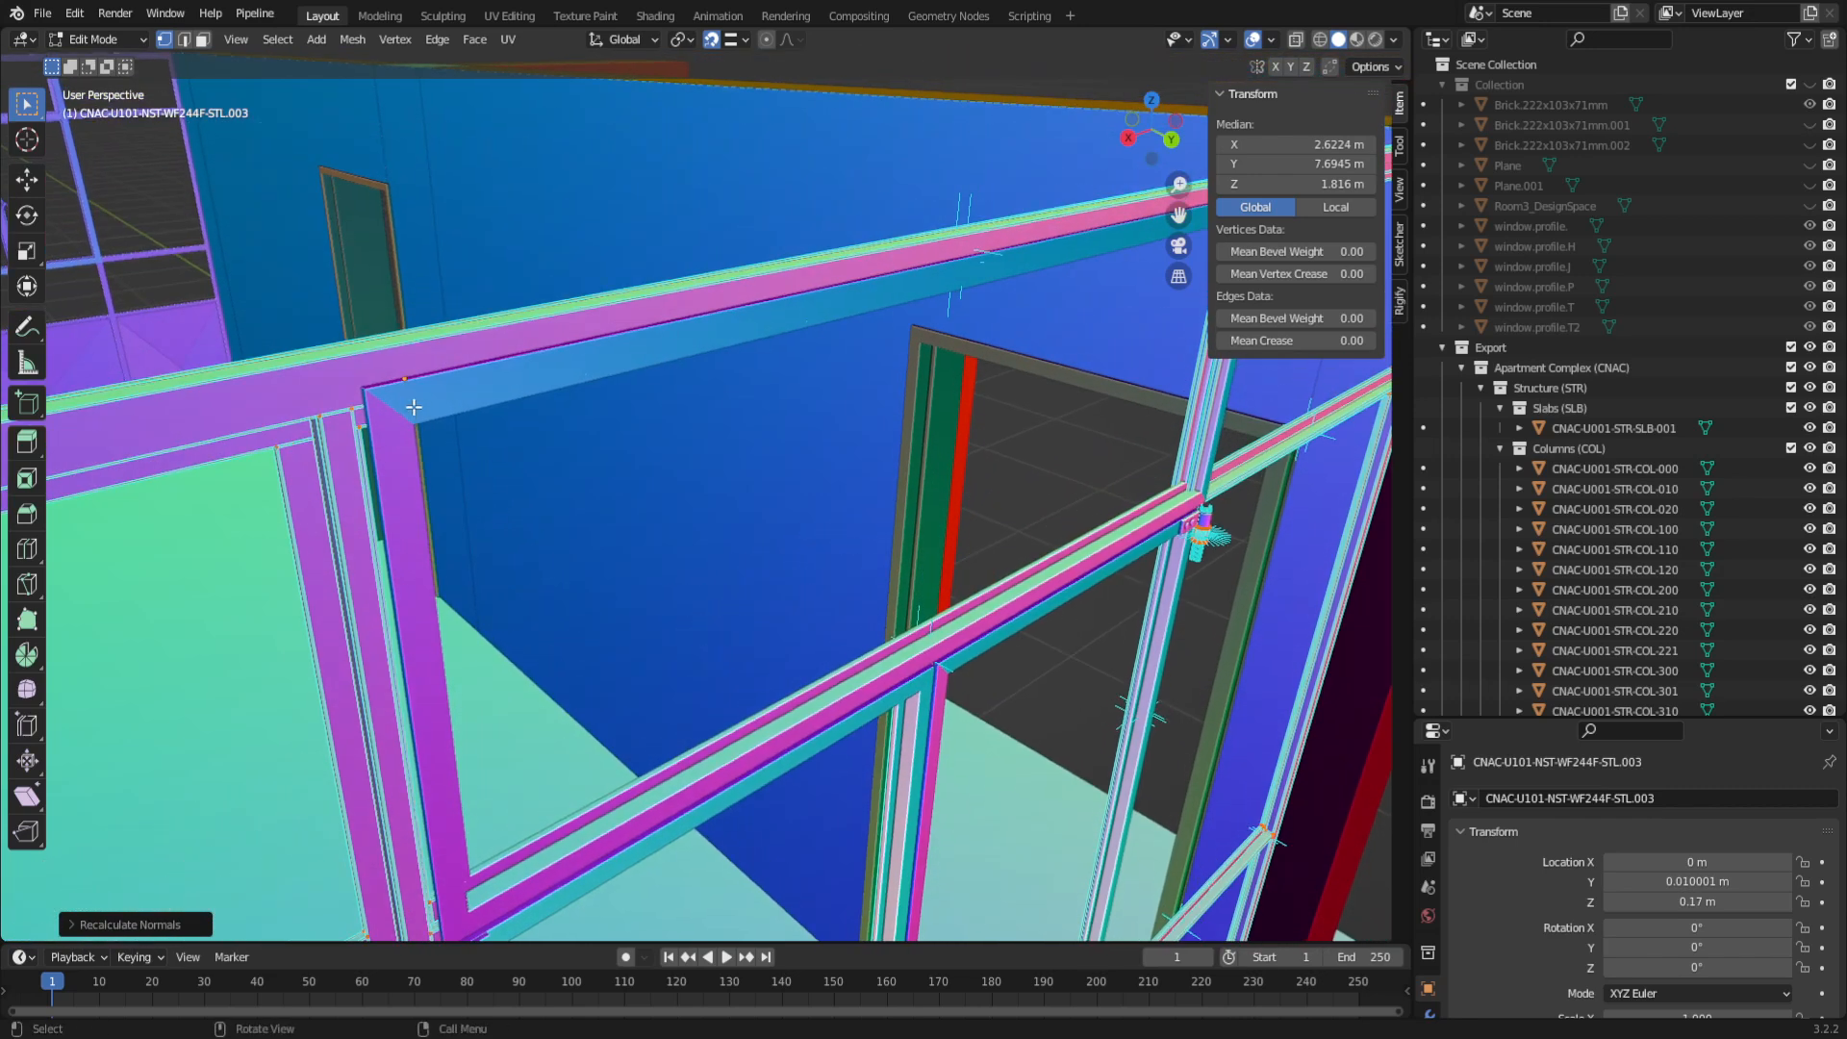
Step: Leave the frame's Edit Mode and open the top sash CNAC-U101-NST-WFOT.STL.003 for editing in wireframe display
key("Tab")
left_click(420, 388)
scroll(567, 471, "down", 3)
middle_click_drag(635, 489, 556, 414, "shift")
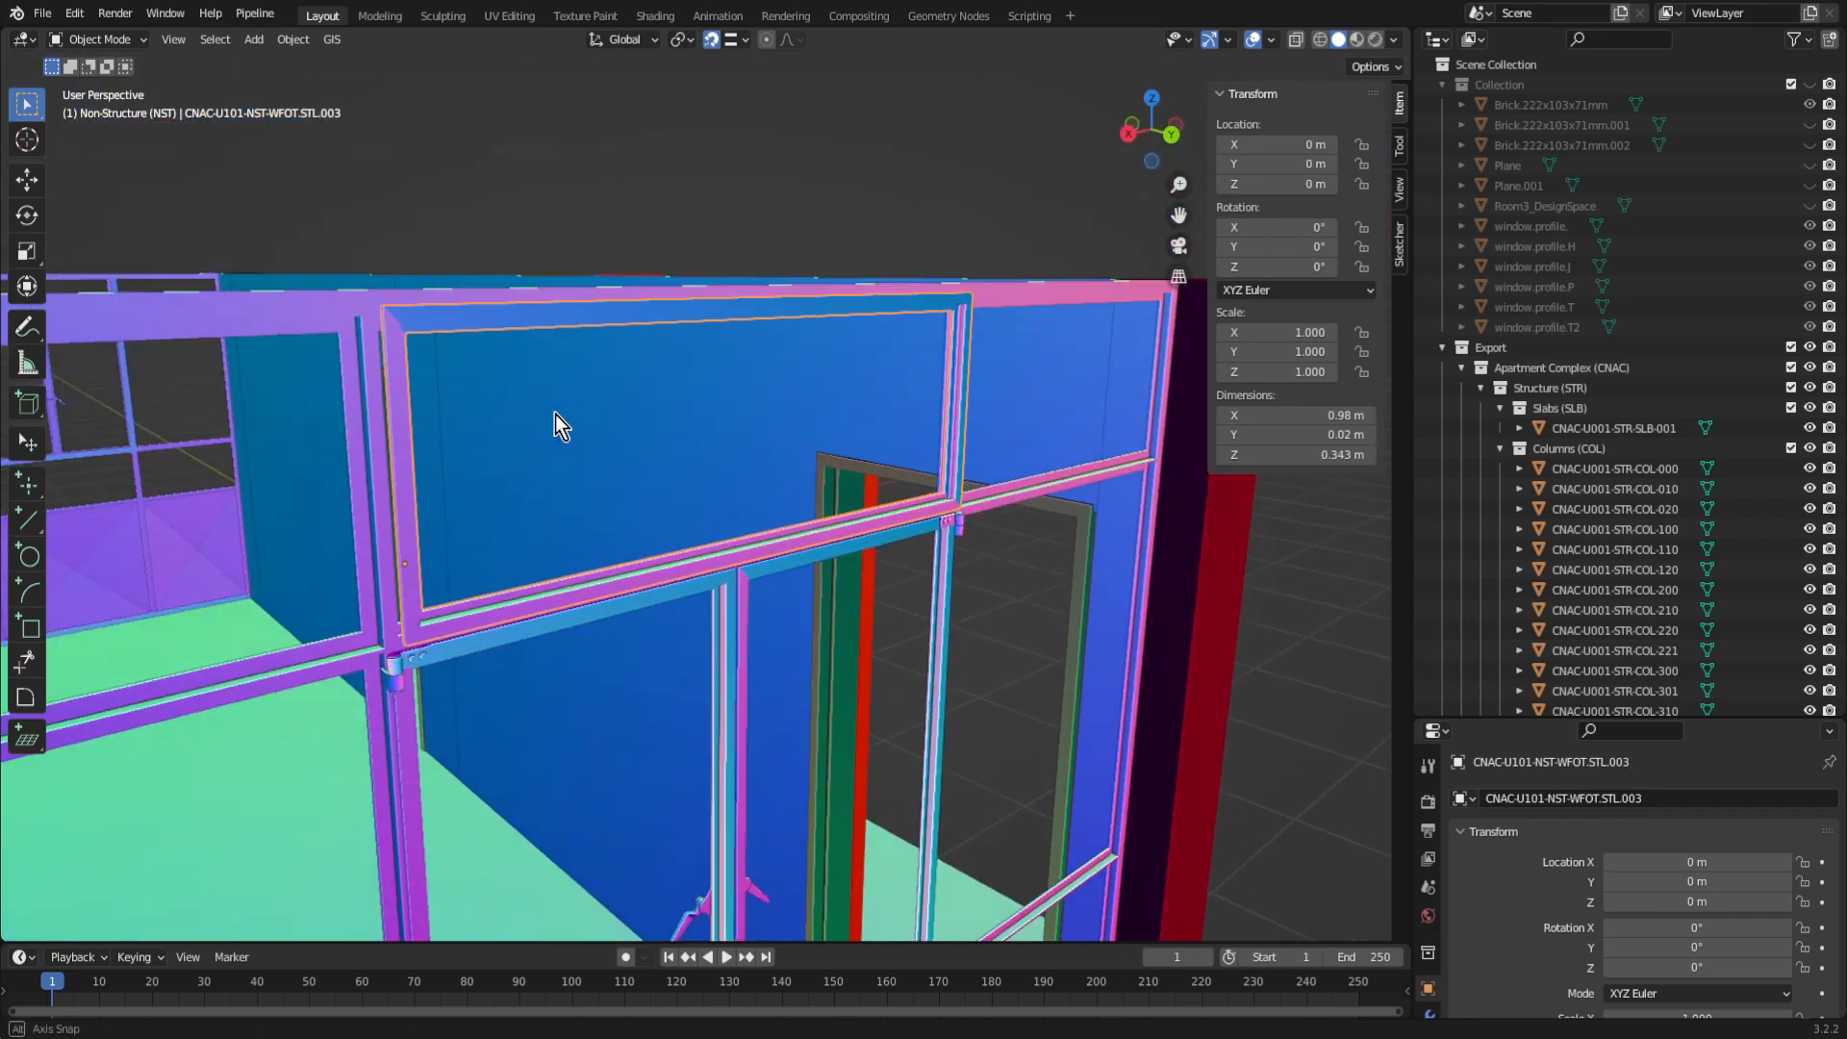
key("Tab")
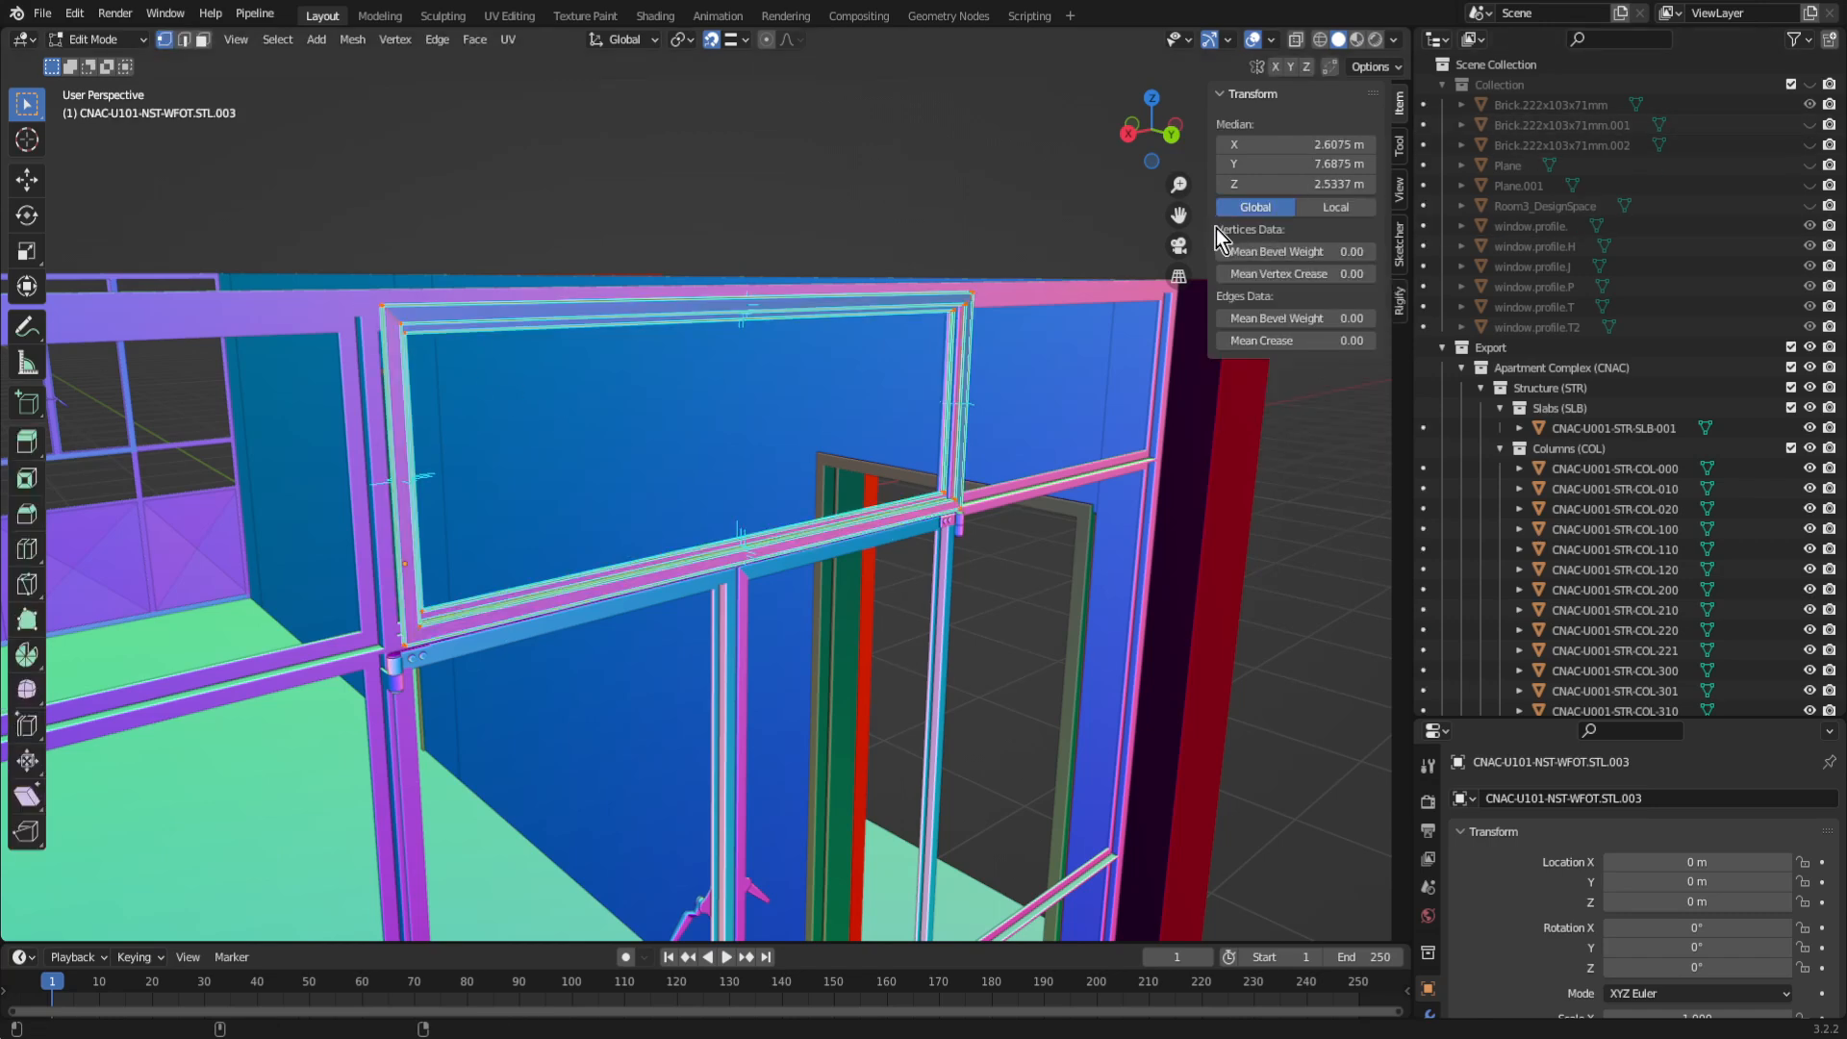
key("shift+z")
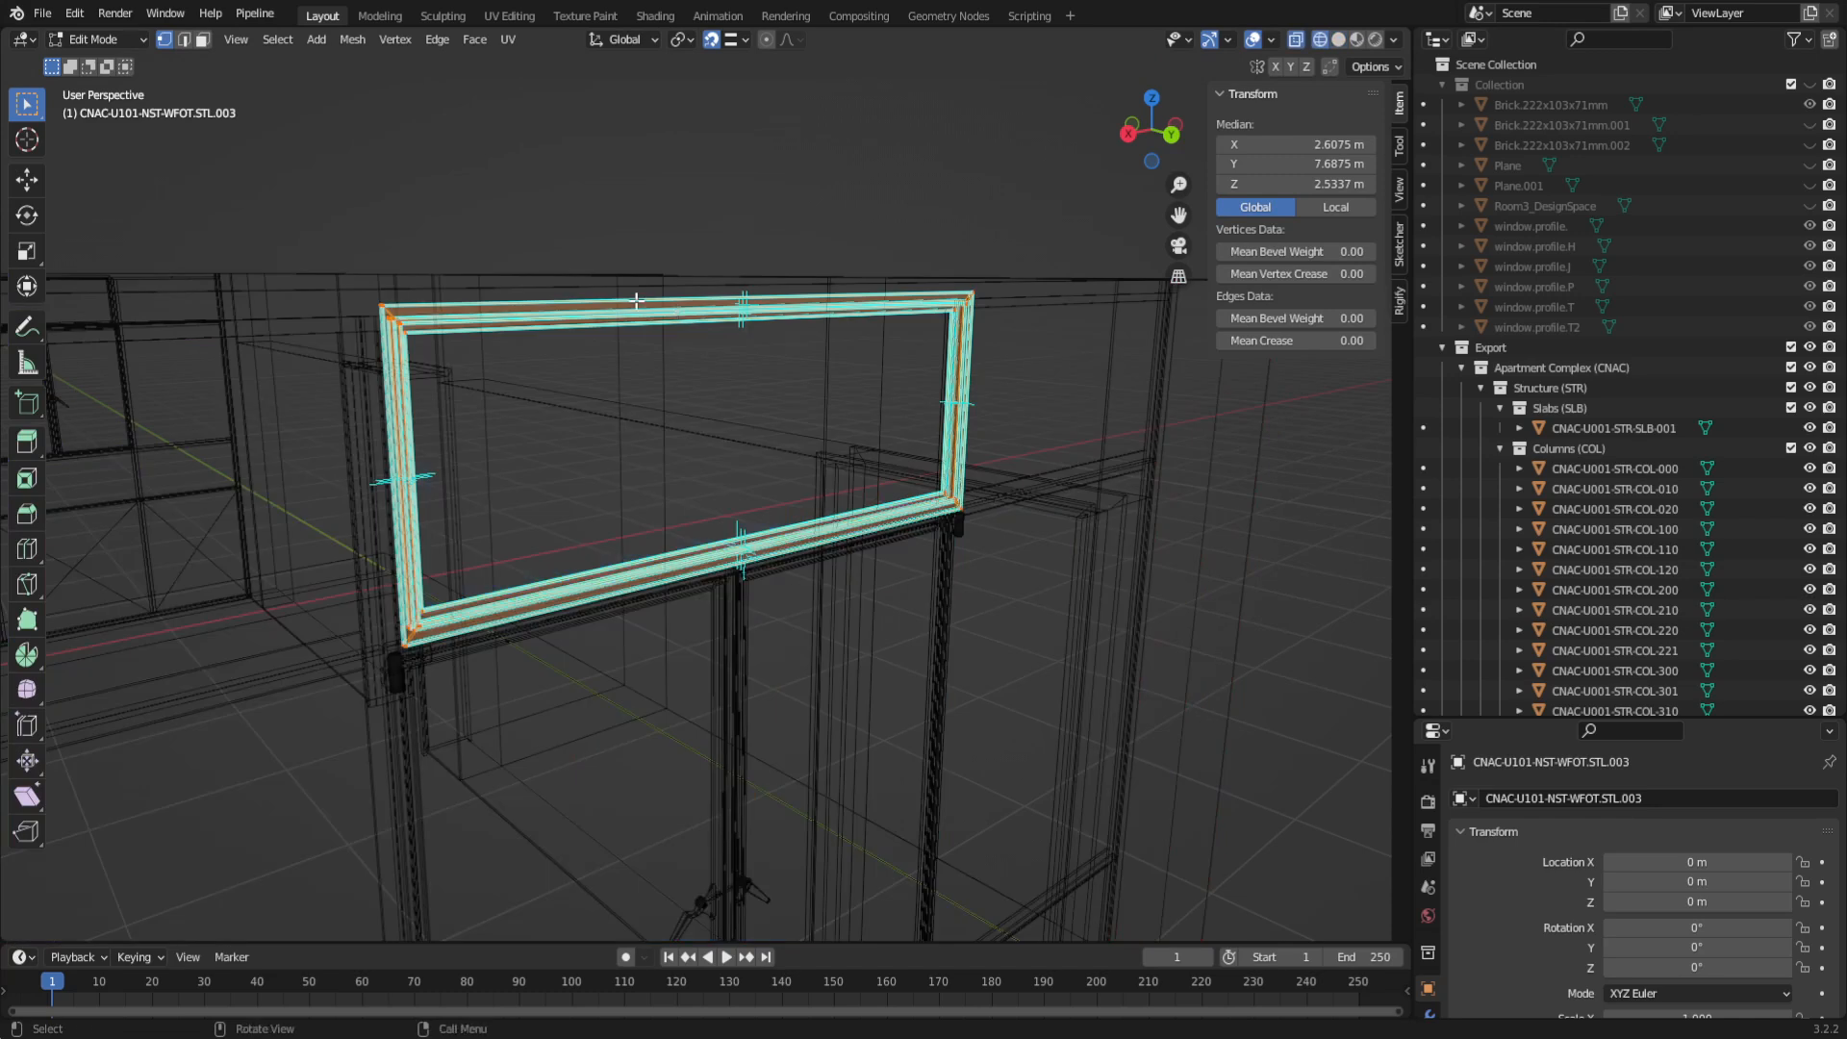
Step: Box-select the entire top sash mesh and recalculate its normals to the outside
left_click_drag(324, 228, 1166, 779)
key("shift+n")
scroll(766, 258, "up", 5)
middle_click_drag(886, 273, 815, 697, "shift")
scroll(775, 293, "up", 5)
middle_click_drag(889, 321, 718, 408, "shift")
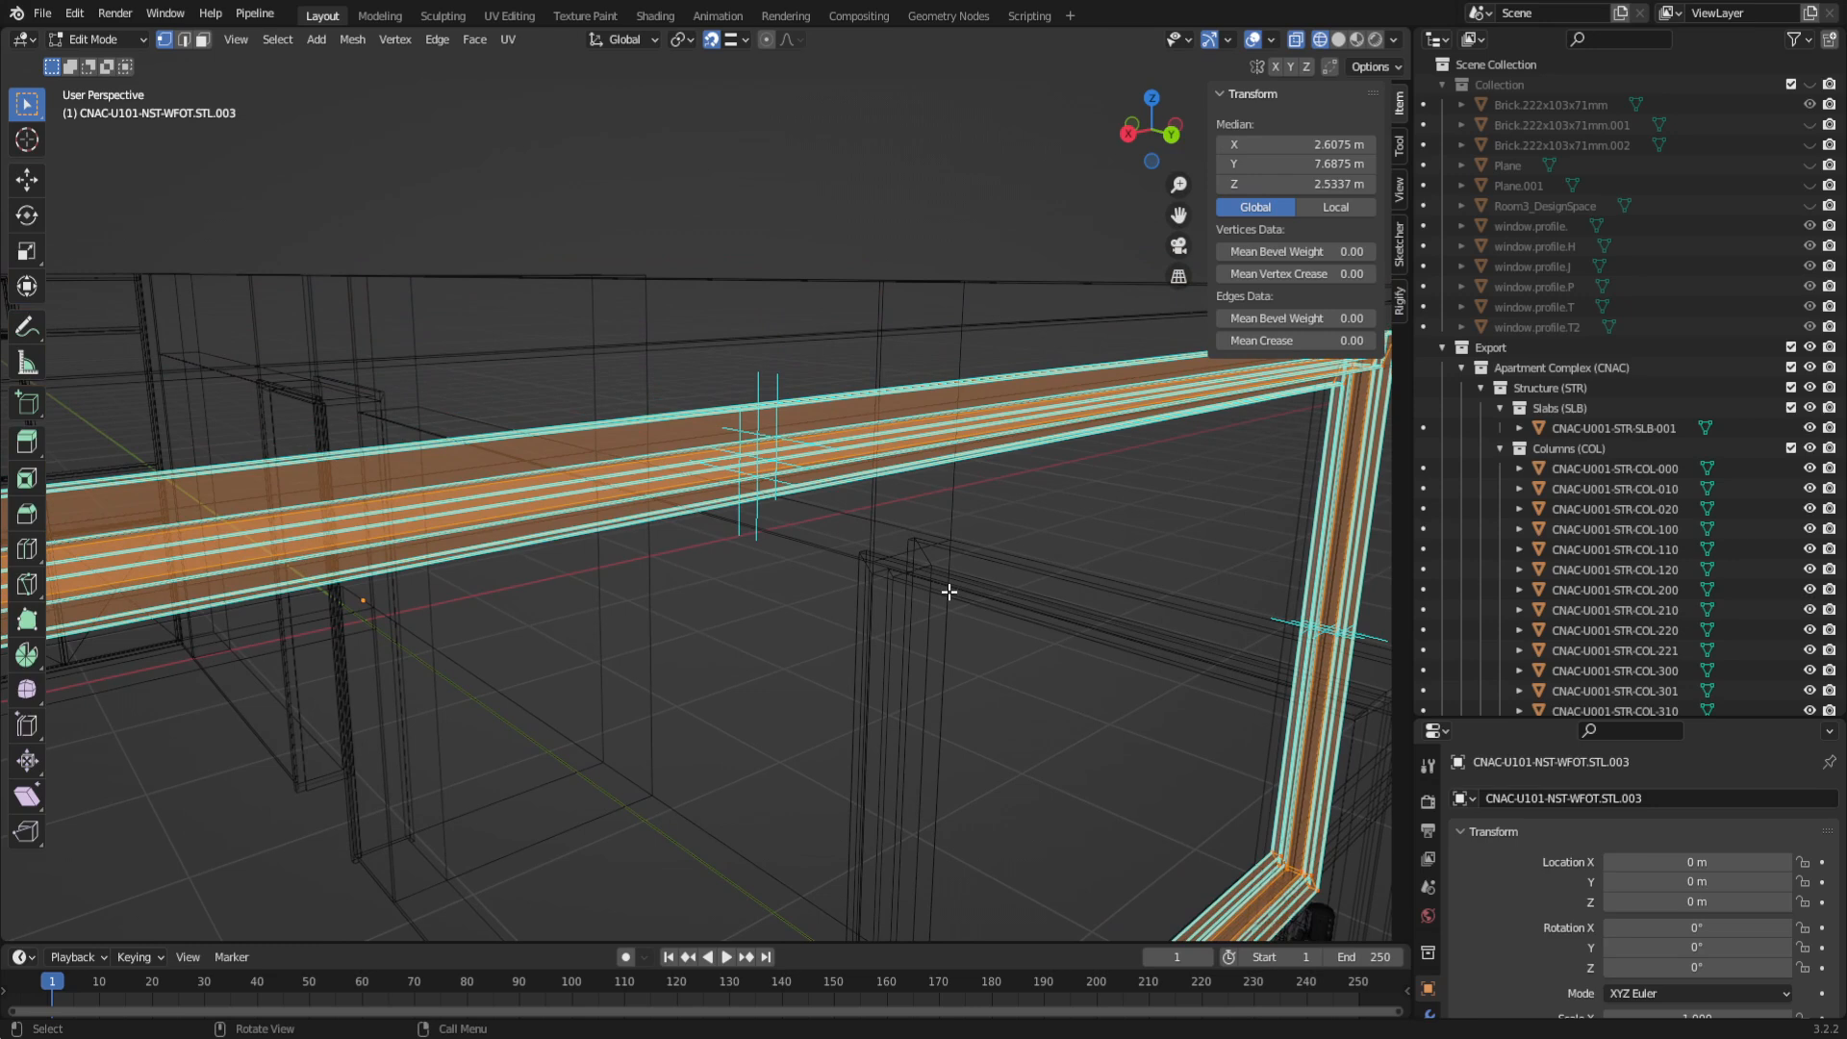
key("shift+n")
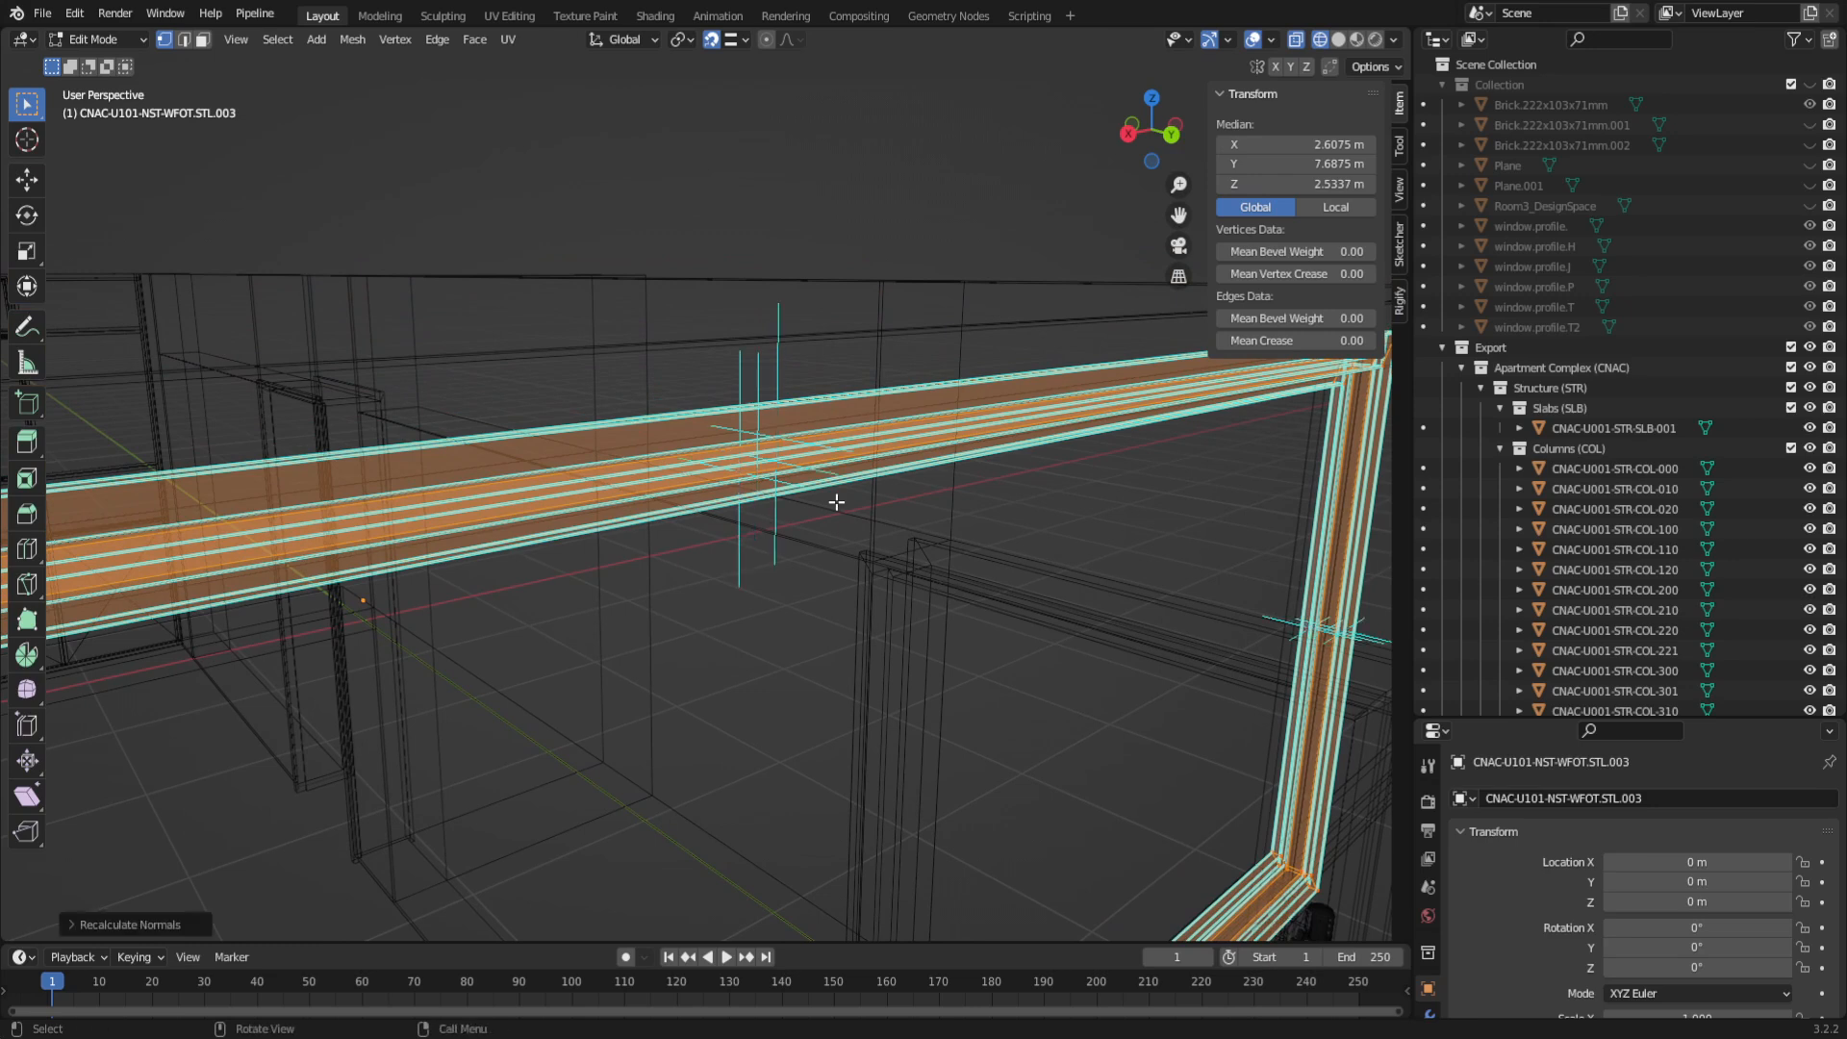
Step: Return to solid shading and check the face colours of the top sash and the hinge below it
scroll(854, 517, "down", 3)
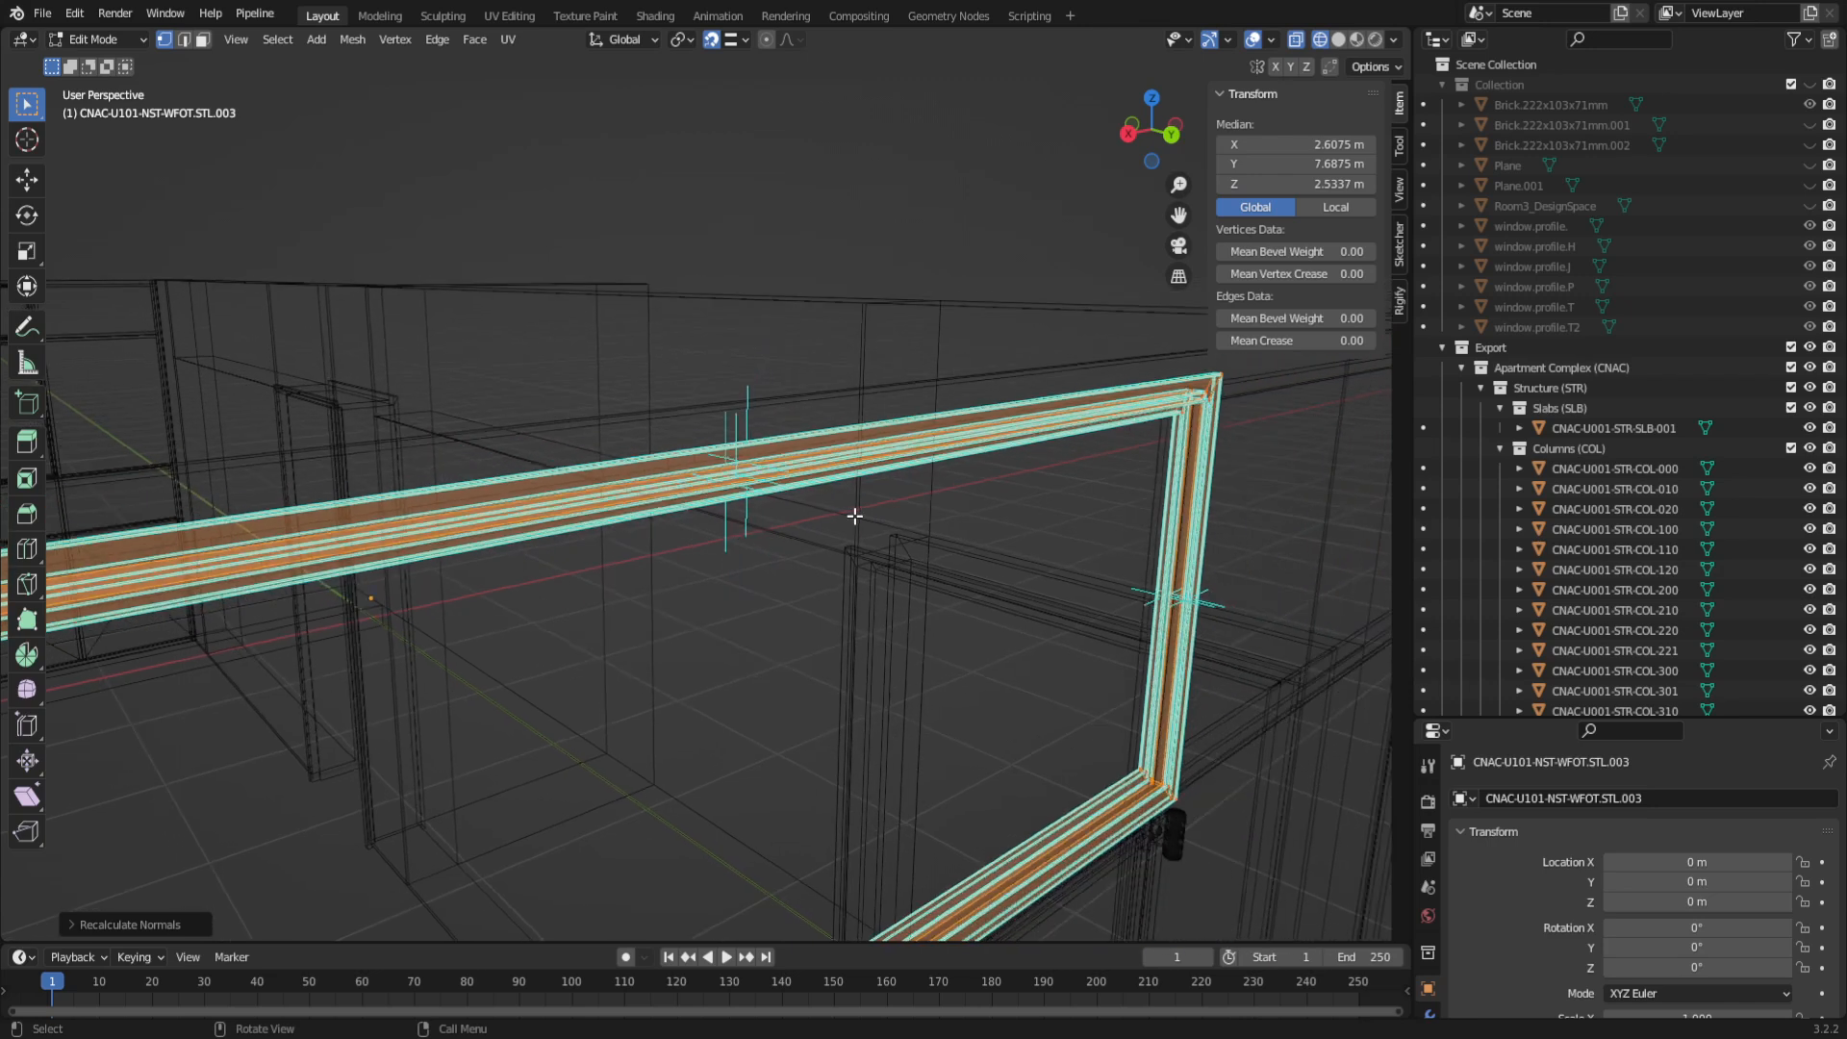
key("shift+z")
middle_click_drag(855, 512, 627, 410, "shift")
scroll(628, 410, "up", 4)
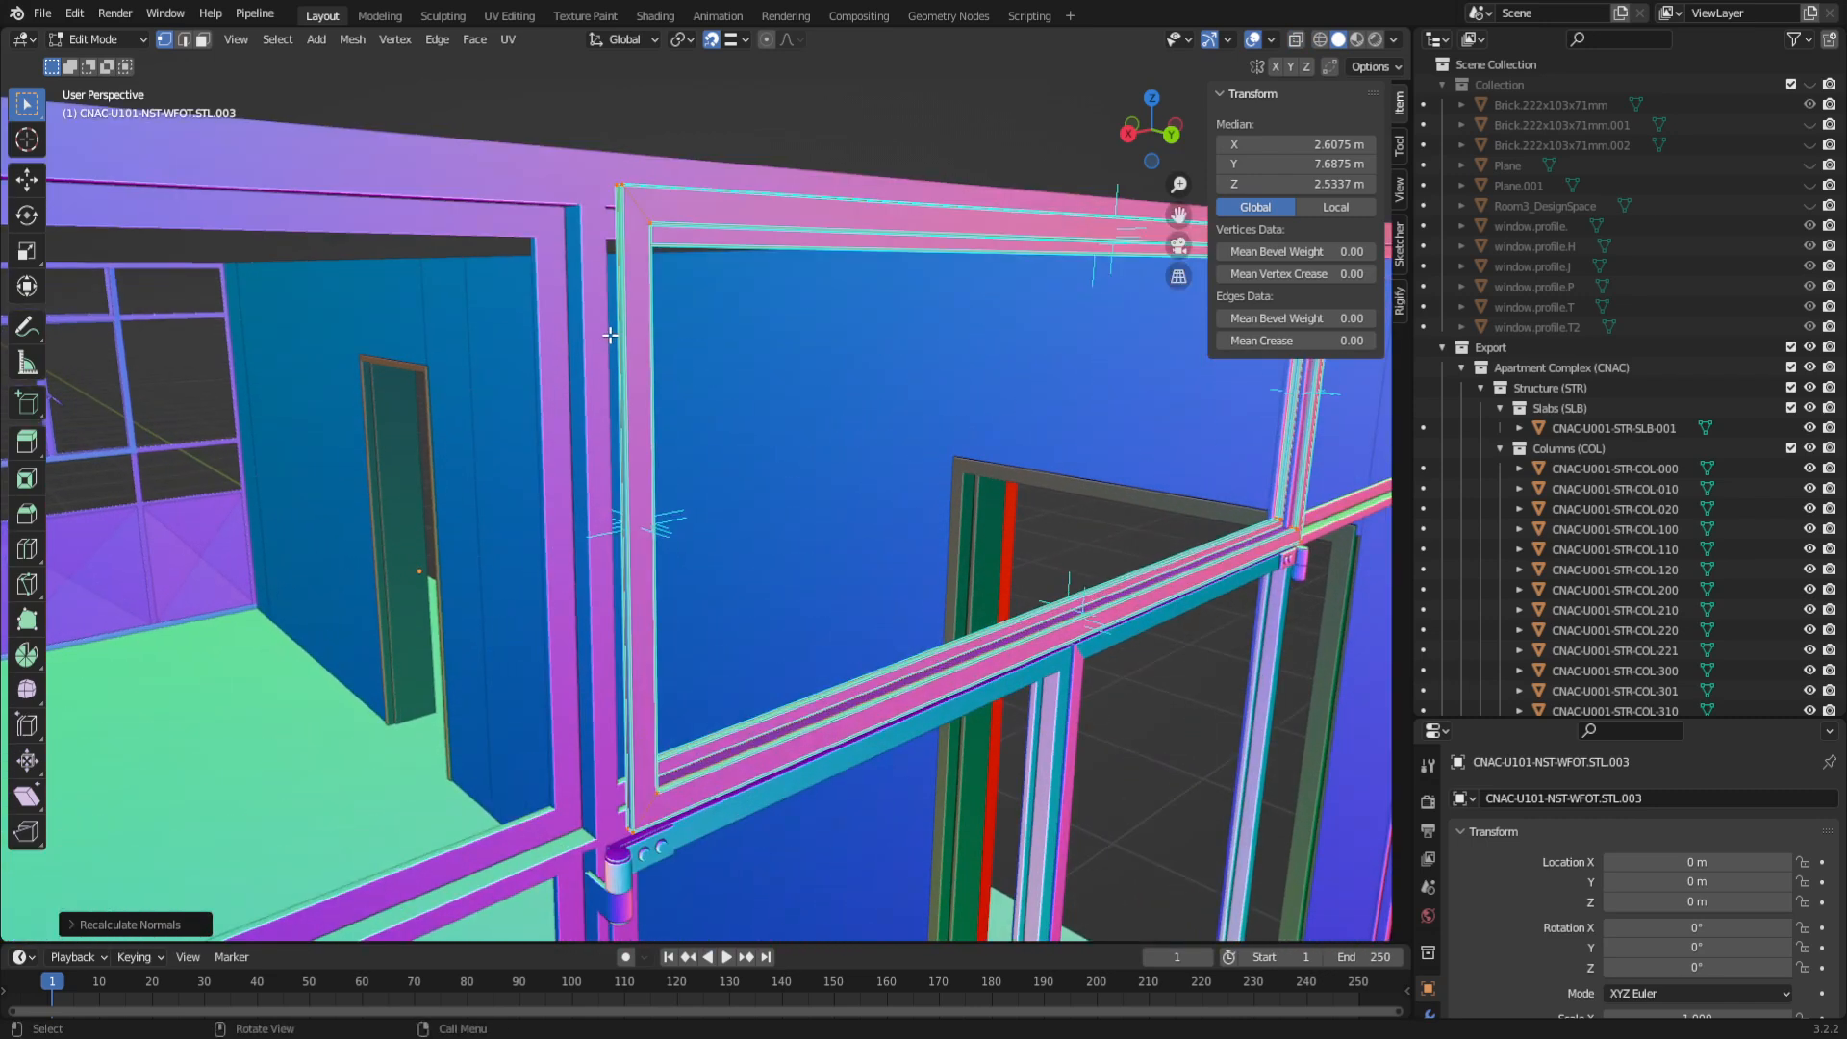
scroll(732, 616, "up", 3)
scroll(732, 615, "down", 2)
middle_click_drag(734, 611, 329, 478, "shift")
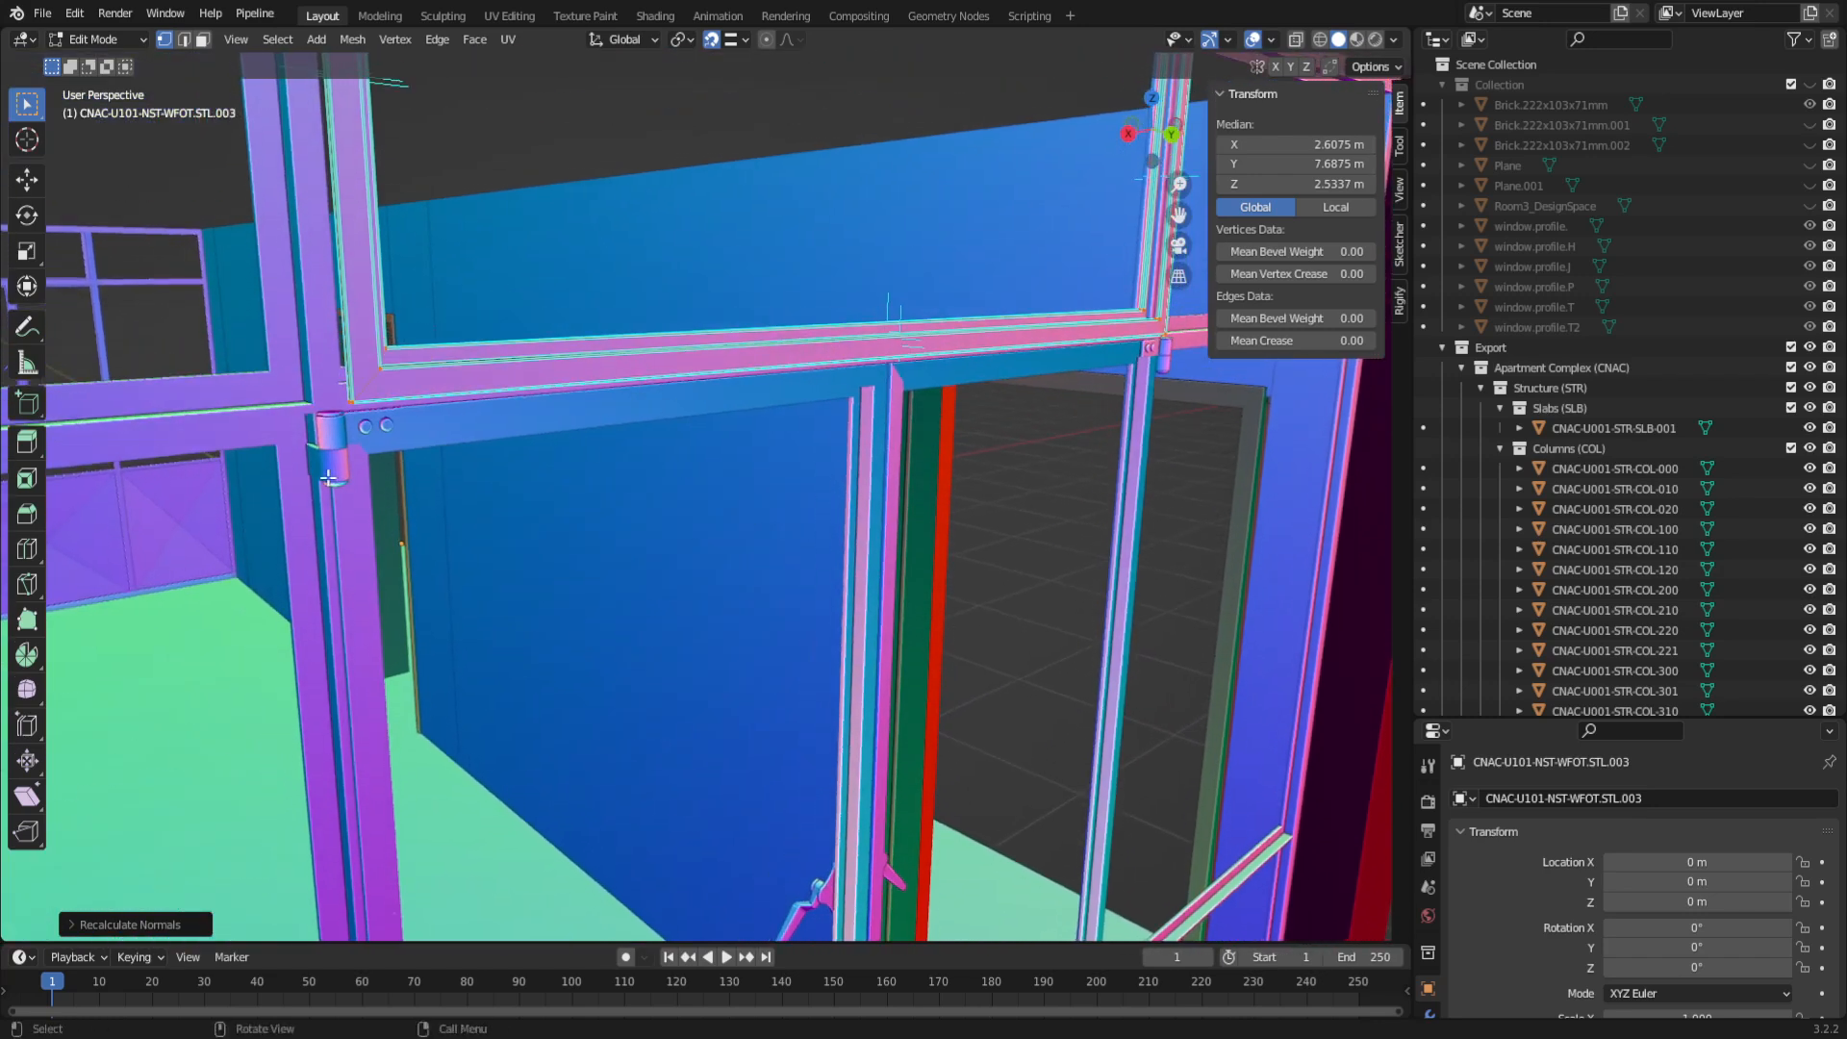
Step: Return to Object Mode and select the hinged side sash CNAC-U101-NST-WFOR.STL.003 below the top sash
left_click(334, 430)
key("Tab")
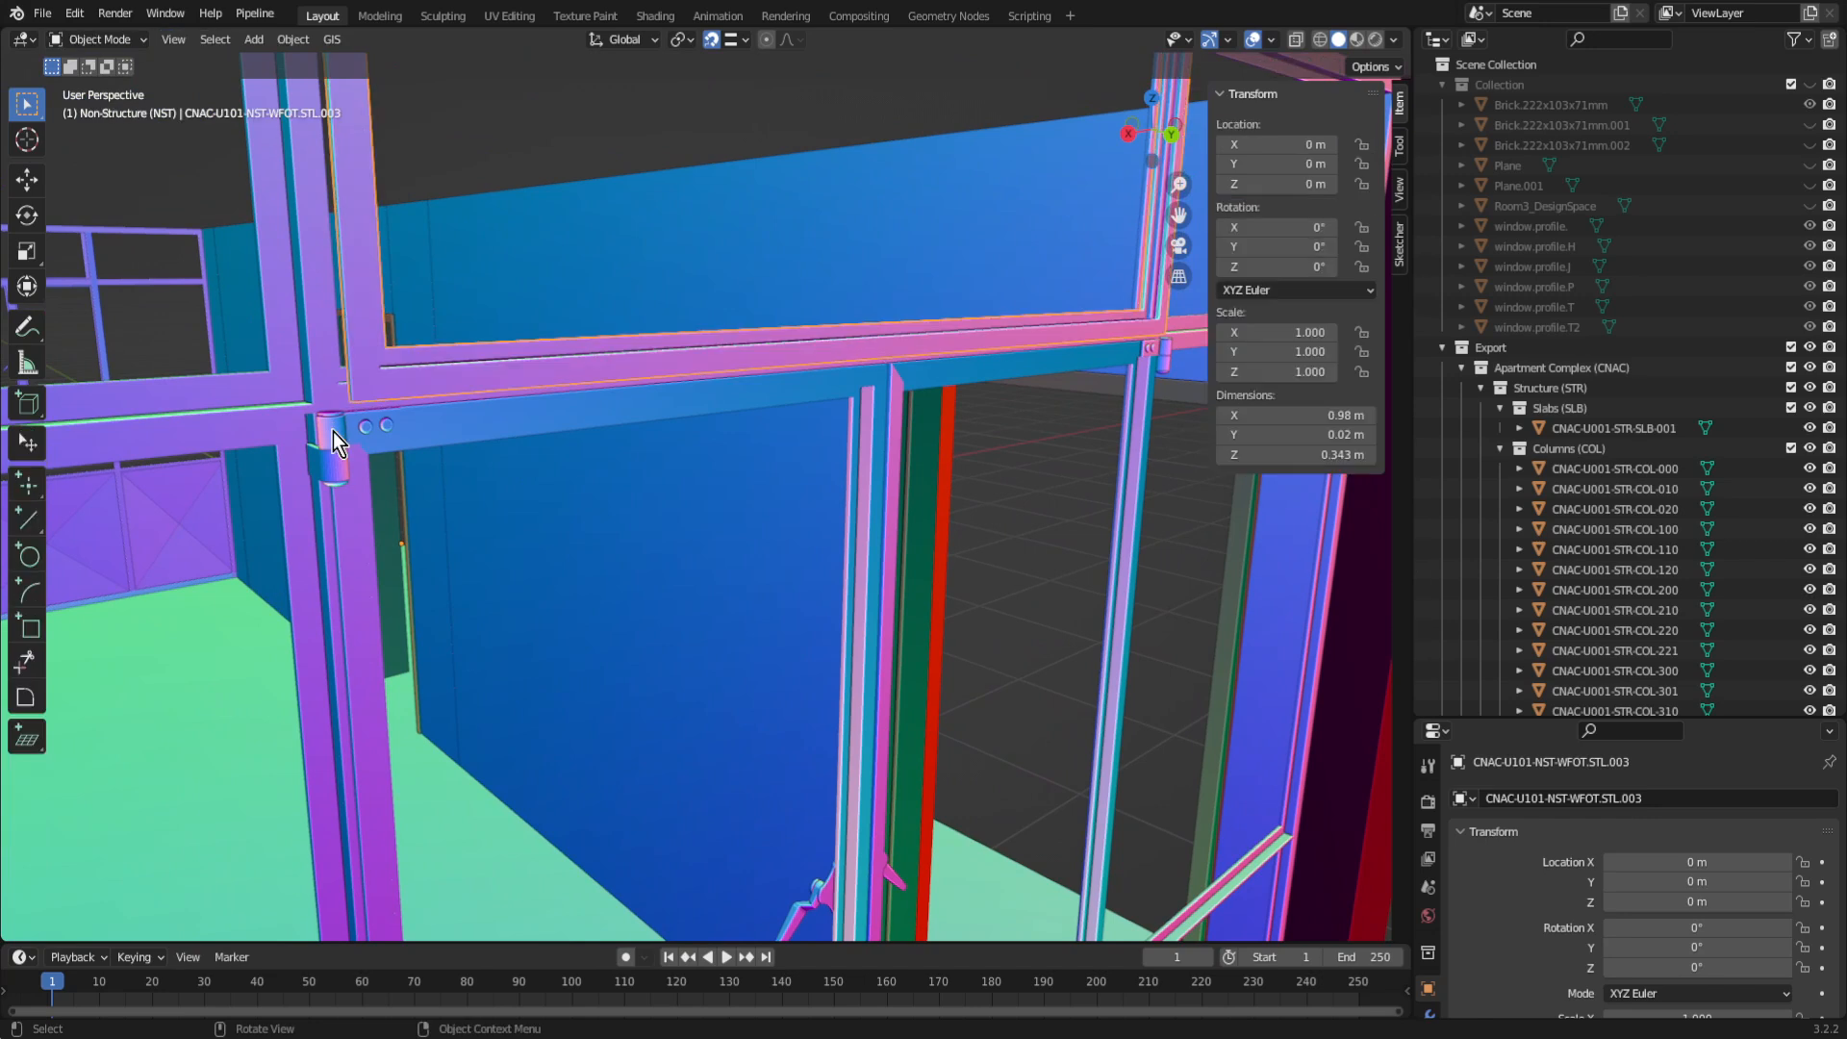
left_click(323, 464)
left_click(340, 423)
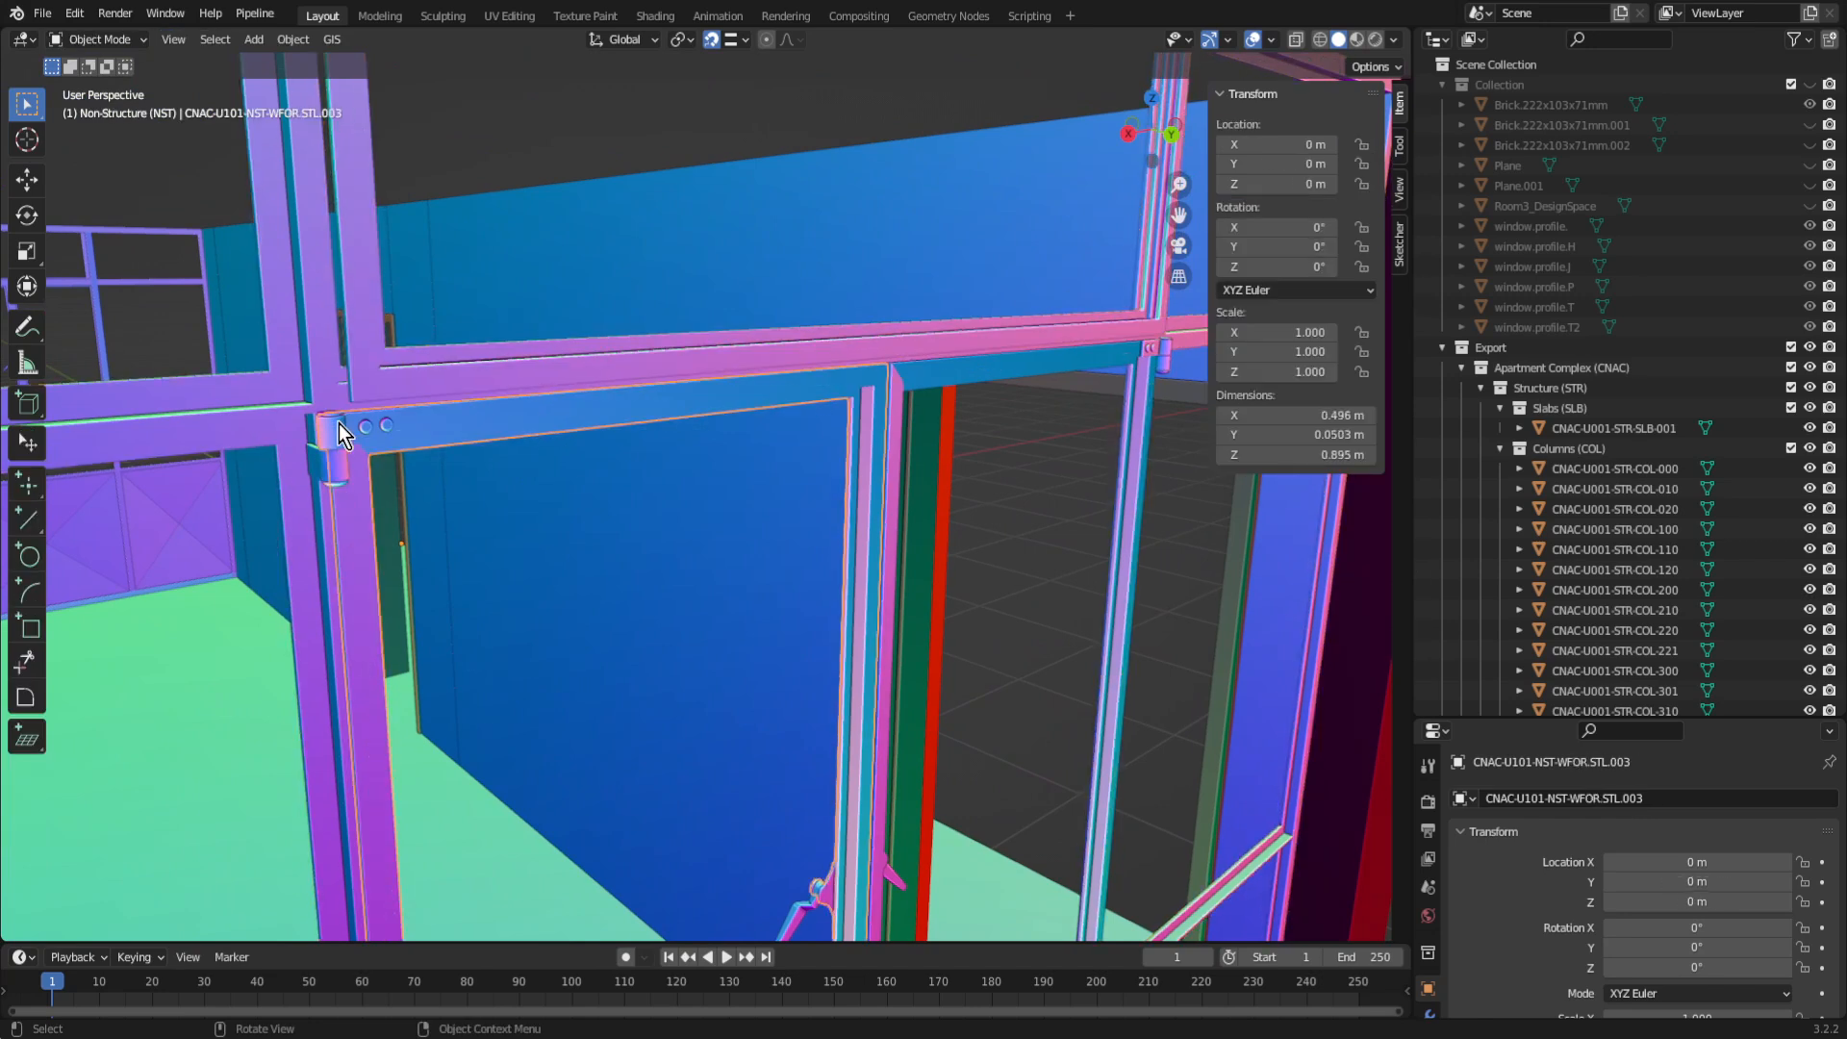
middle_click_drag(469, 519, 490, 435, "shift")
scroll(714, 504, "down", 4)
middle_click_drag(717, 529, 743, 452, "shift")
scroll(736, 505, "up", 2)
Step: Open the side sash in Edit Mode, frame it in wireframe display and box-select its entire mesh
key("Tab")
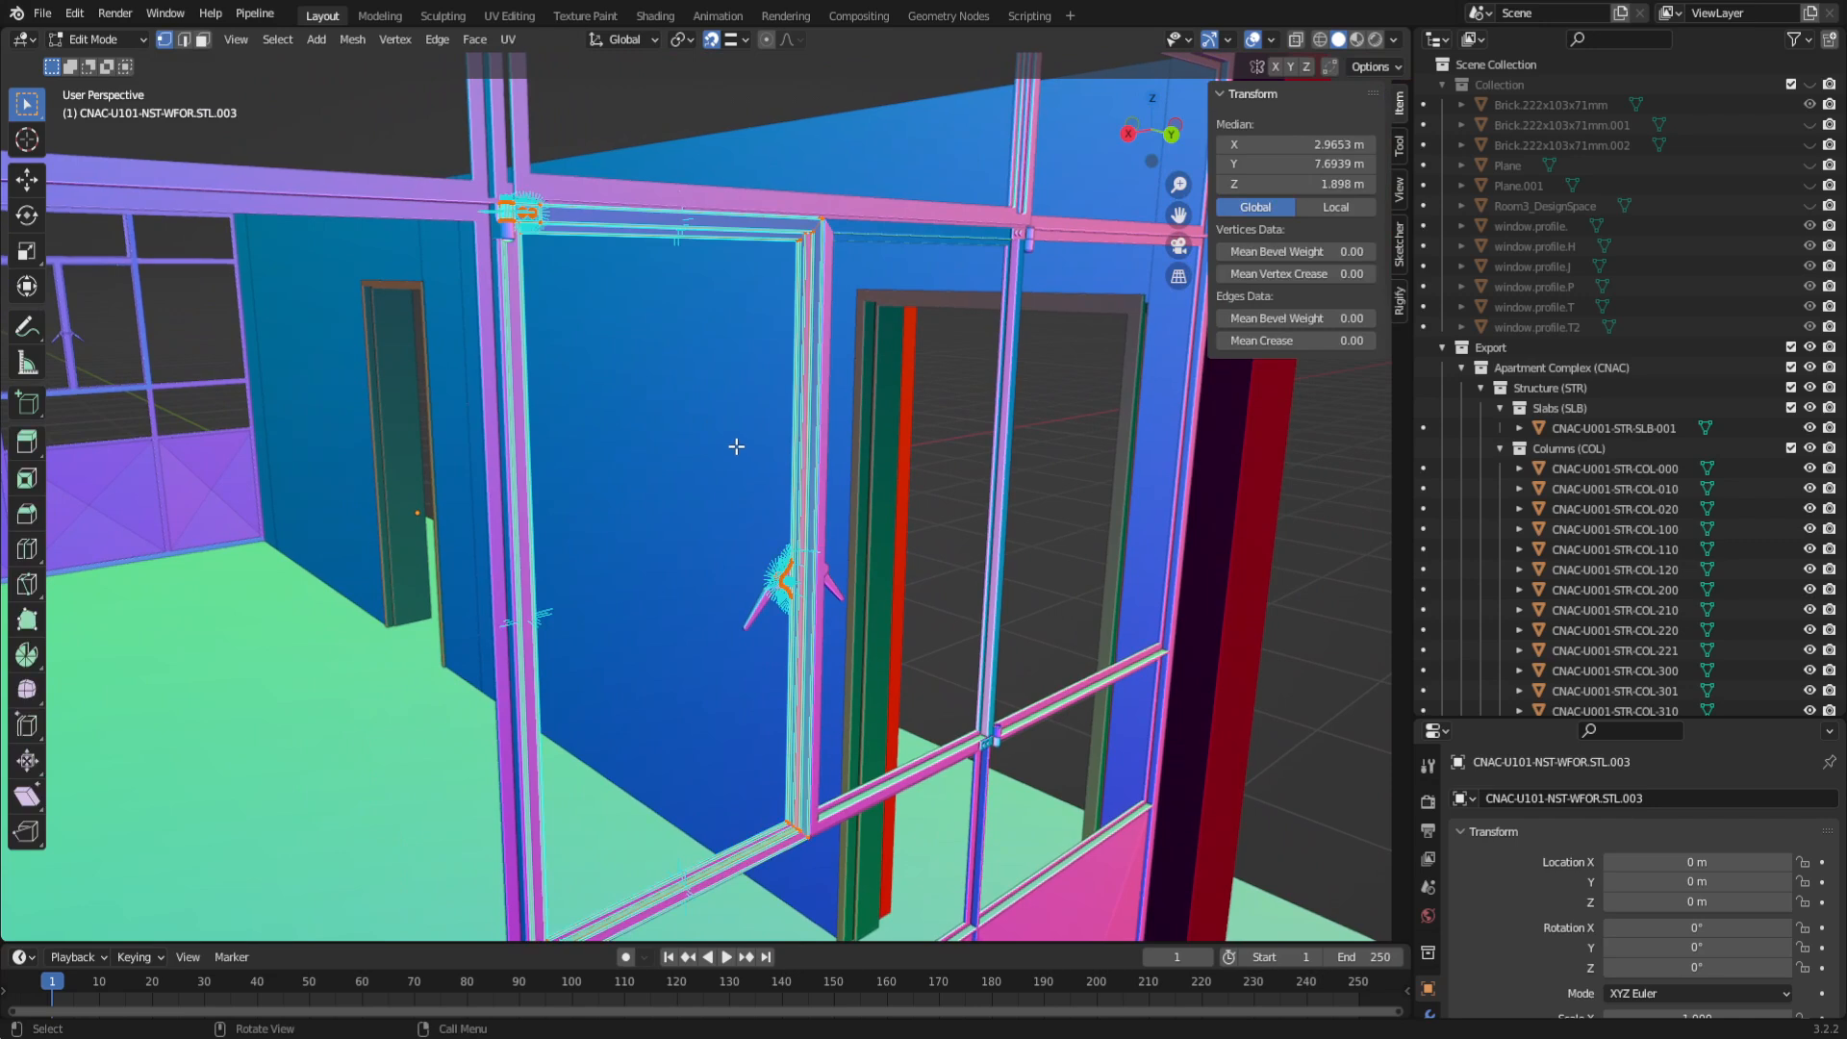
key("KP_Decimal")
key("shift+z")
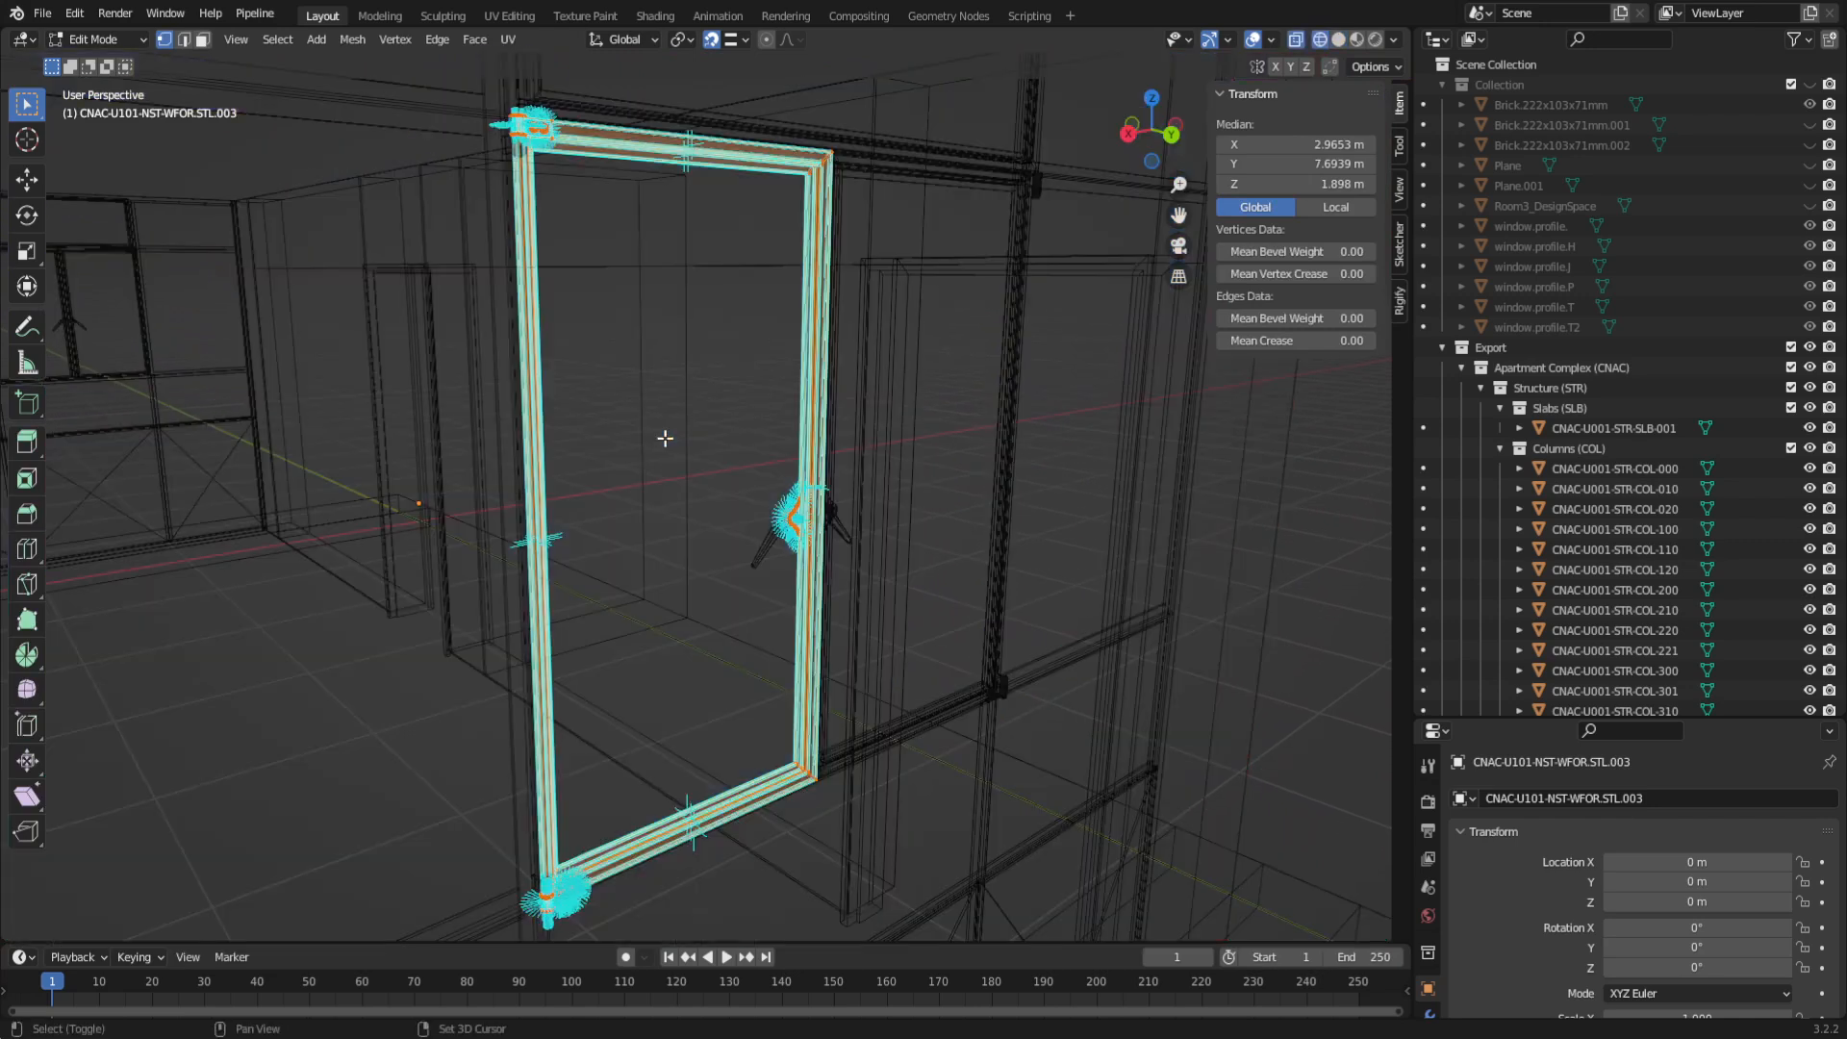
scroll(588, 383, "down", 2)
left_click_drag(431, 109, 875, 826)
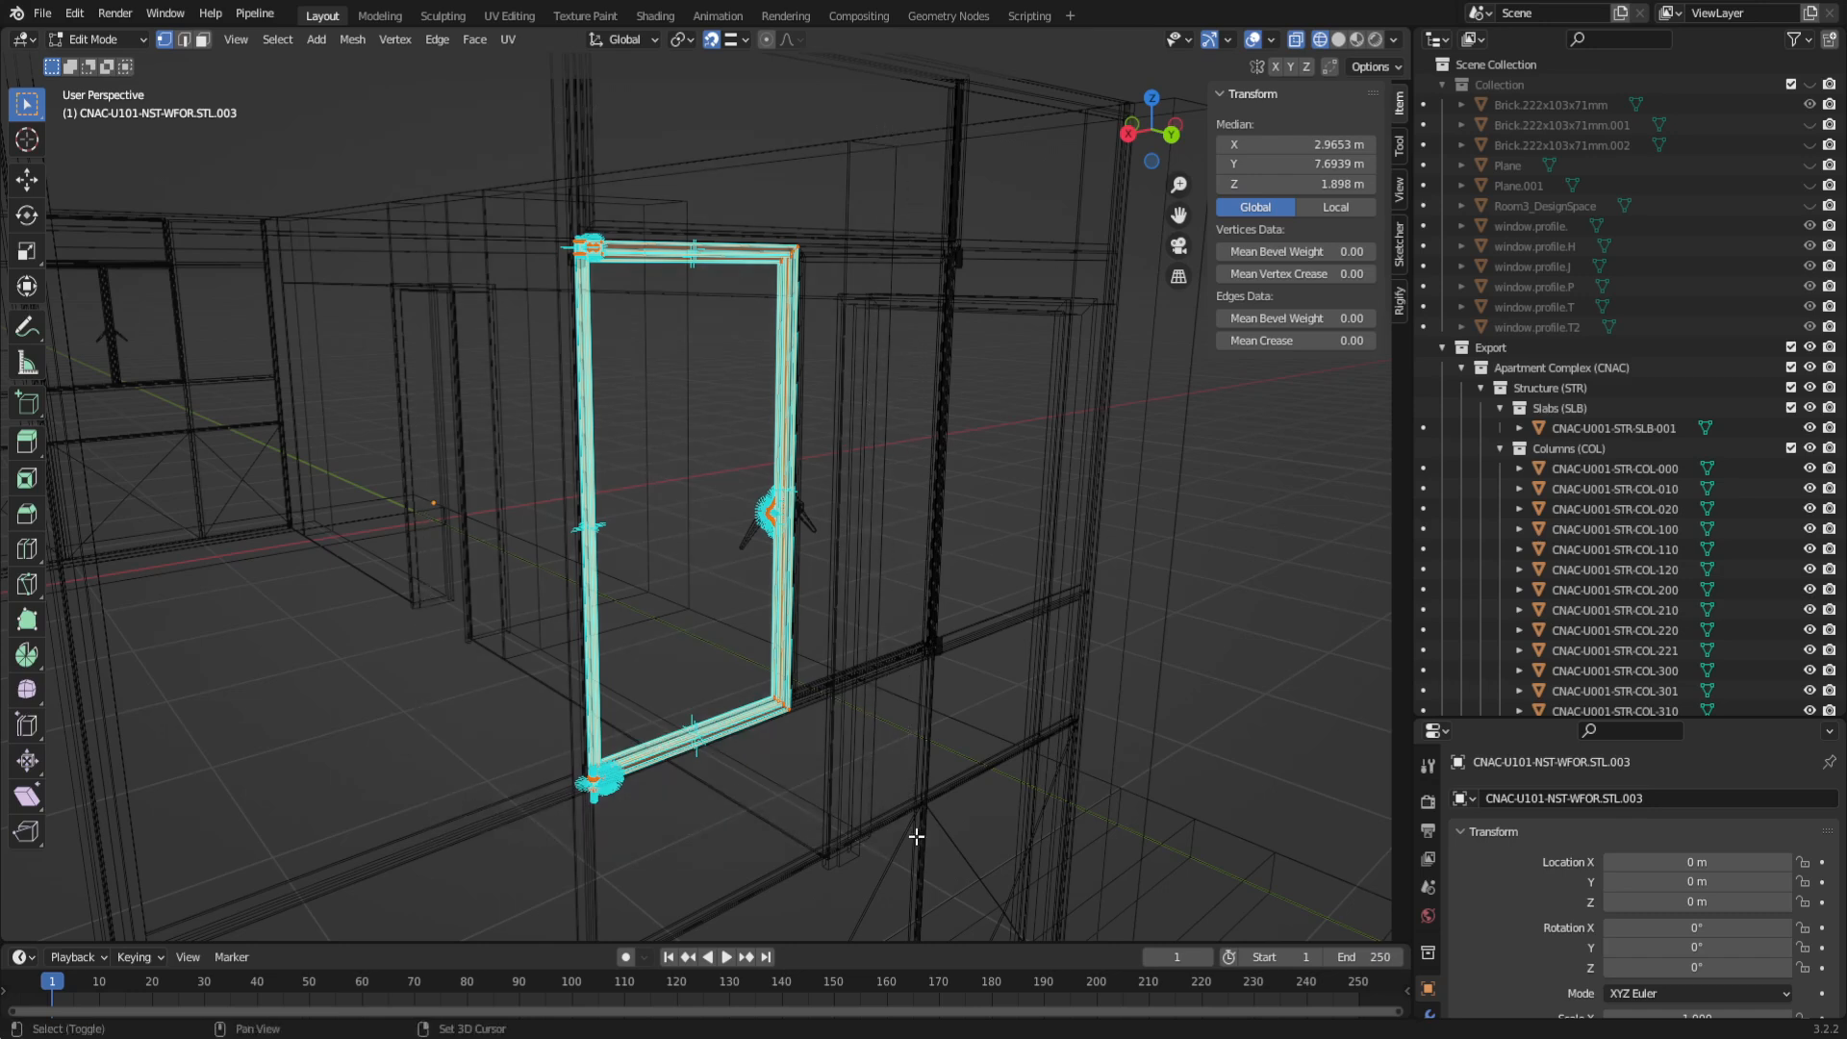
Step: Recalculate the normals to the outside on the open side sash and on the whole adjoining sash CNAC-U101-NST-WFOL.STL.003
key("shift+n")
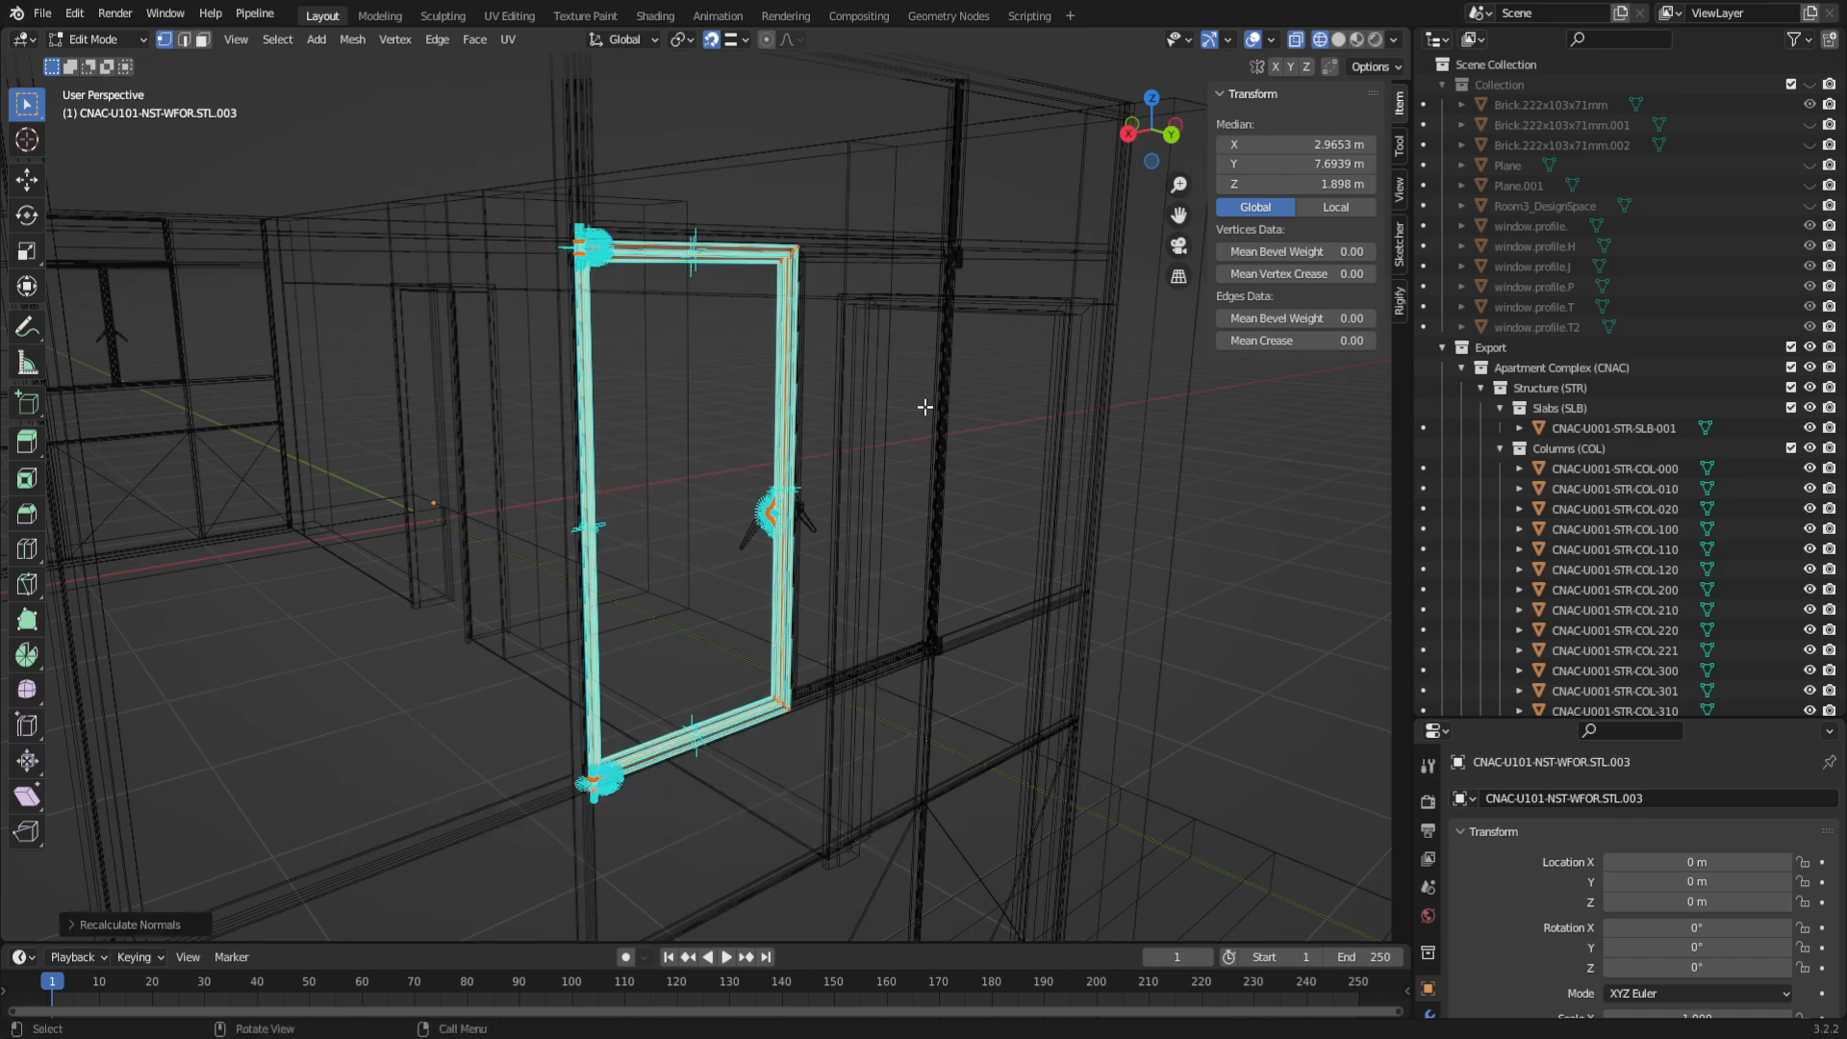
key("Tab")
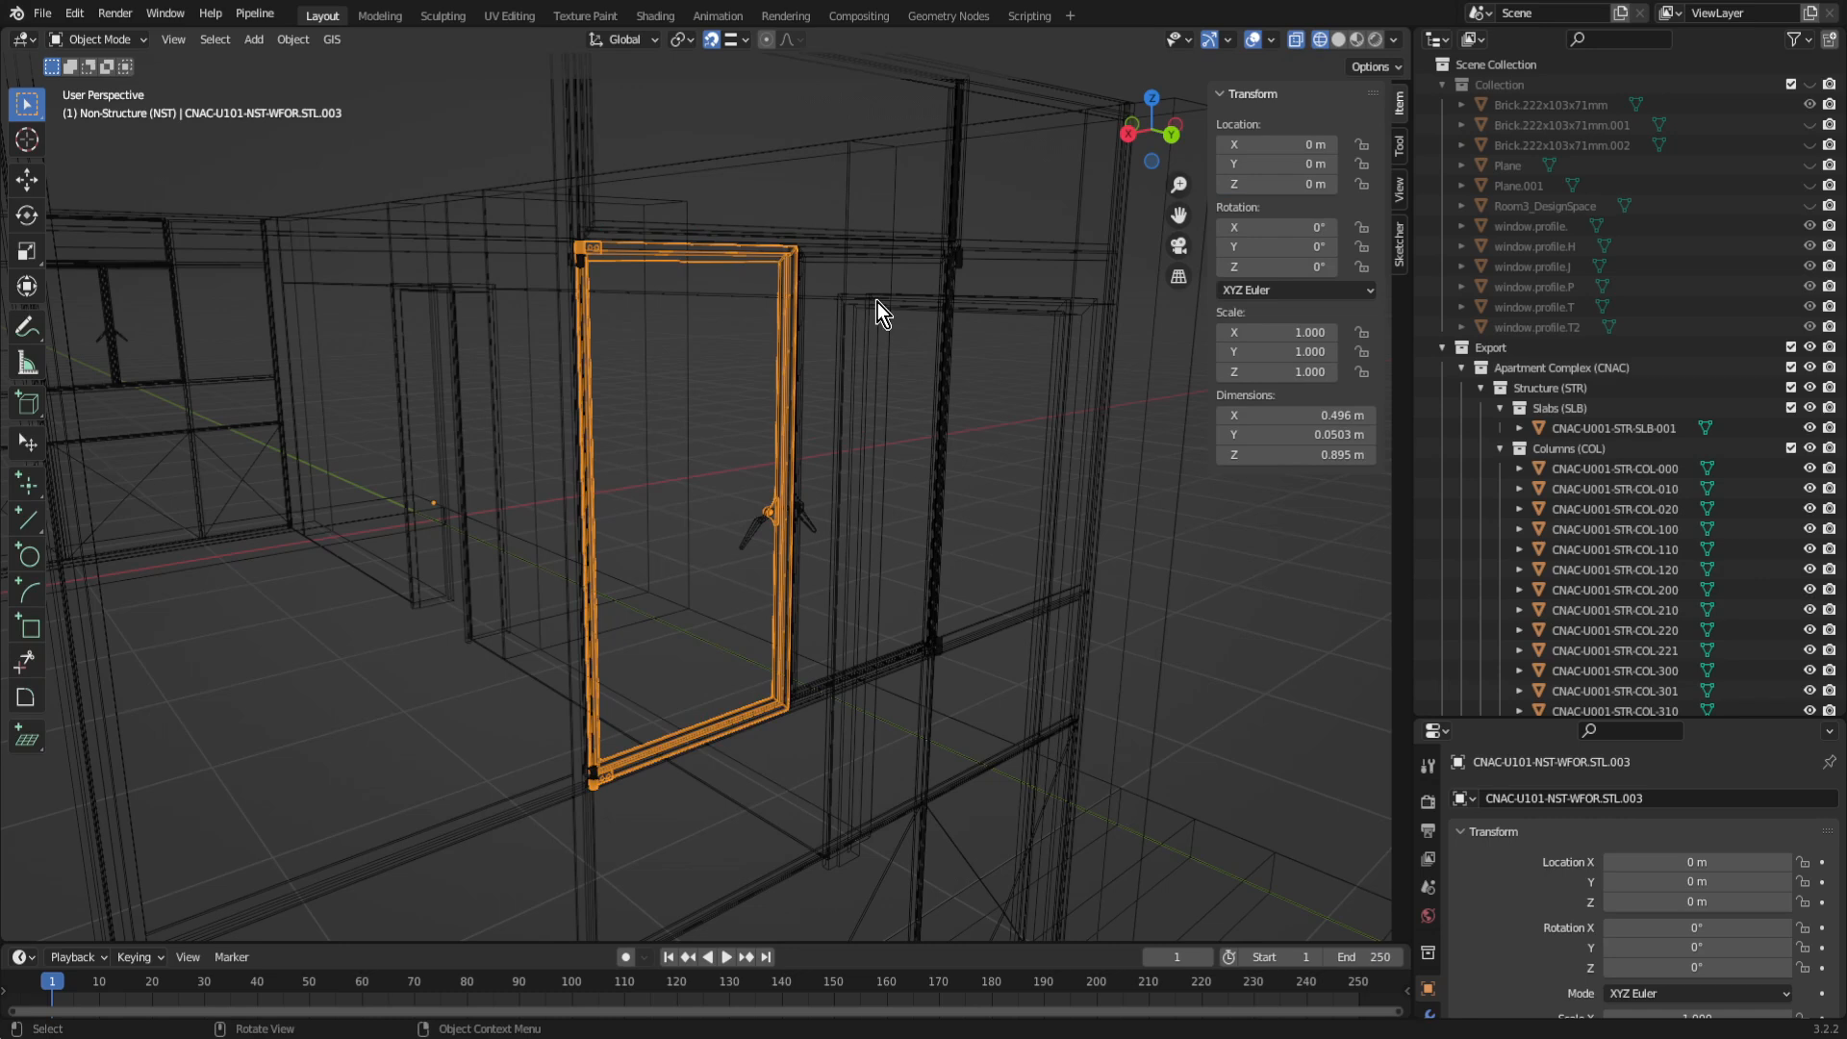
left_click(958, 265)
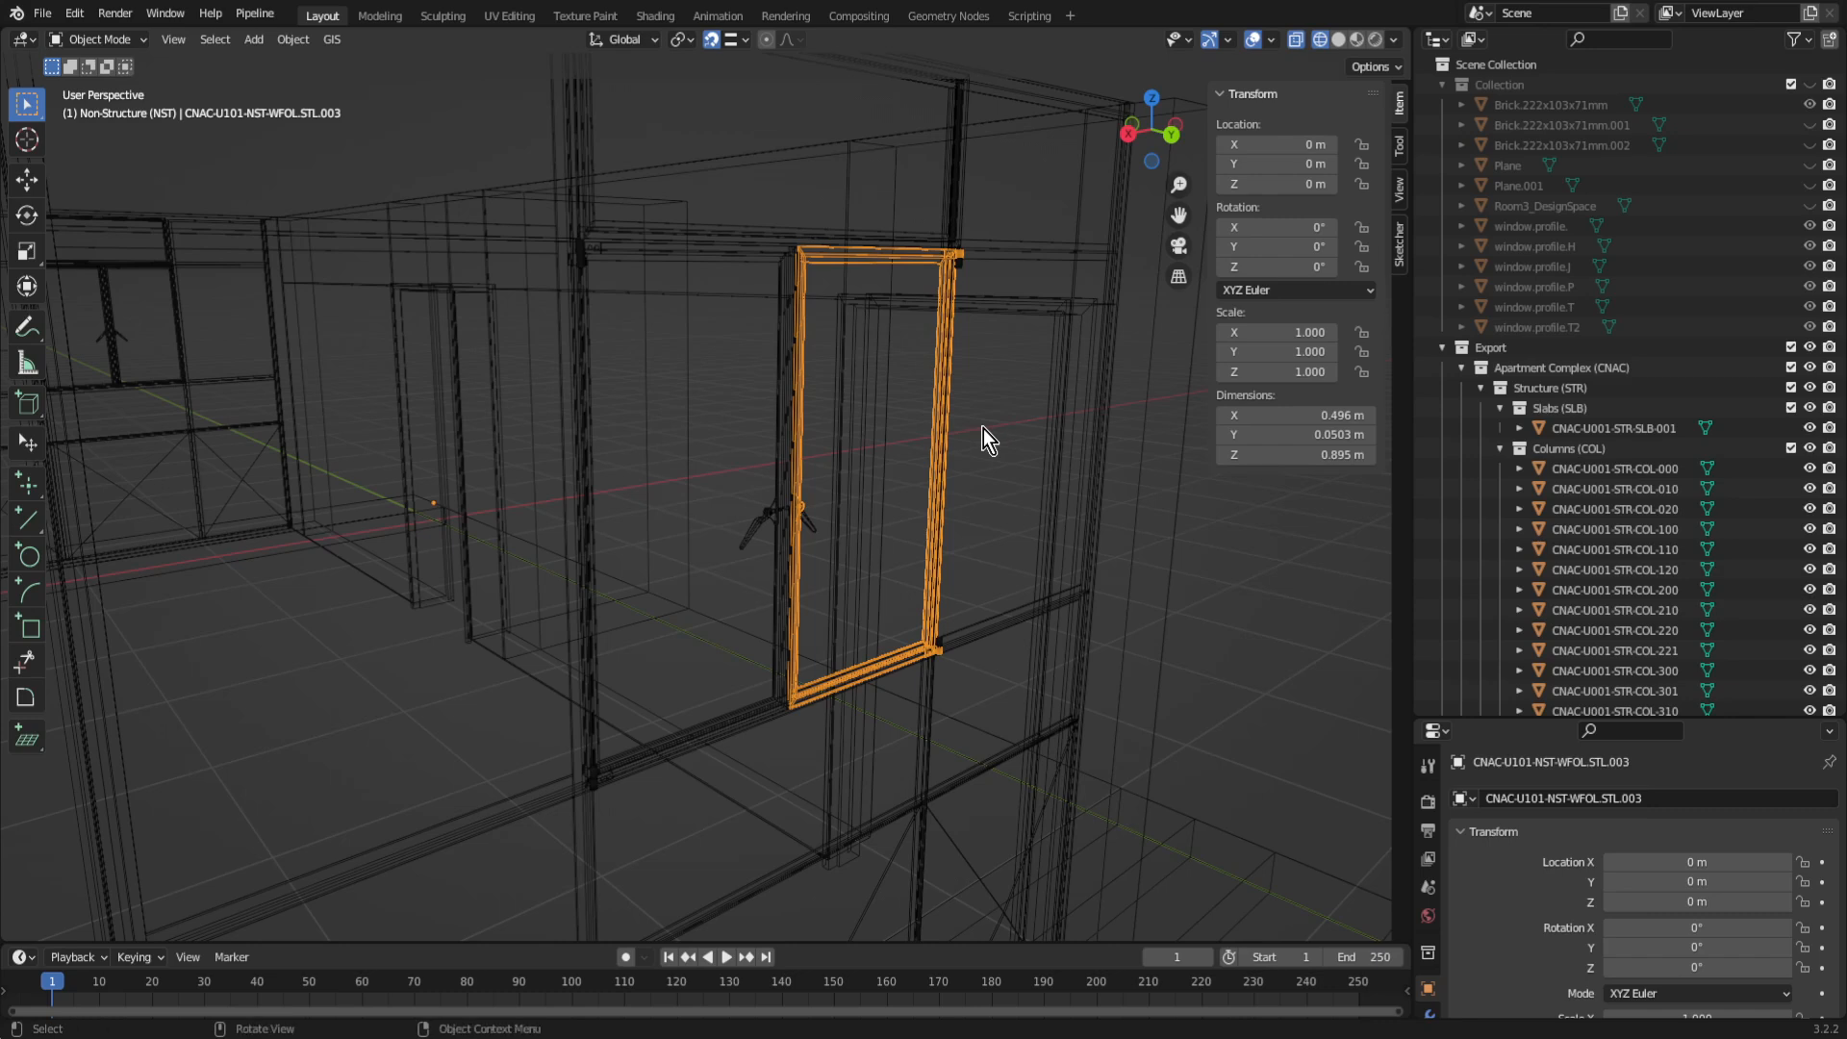
key("Tab")
key("b")
left_click_drag(1002, 575, 1057, 776)
key("shift+n")
Step: Recalculate the normals to the outside on the entire mesh of the two outer lower panels, CNAC-U101-NST-WMS2.STL.003
middle_click_drag(887, 776, 906, 342, "shift")
scroll(862, 537, "down", 2)
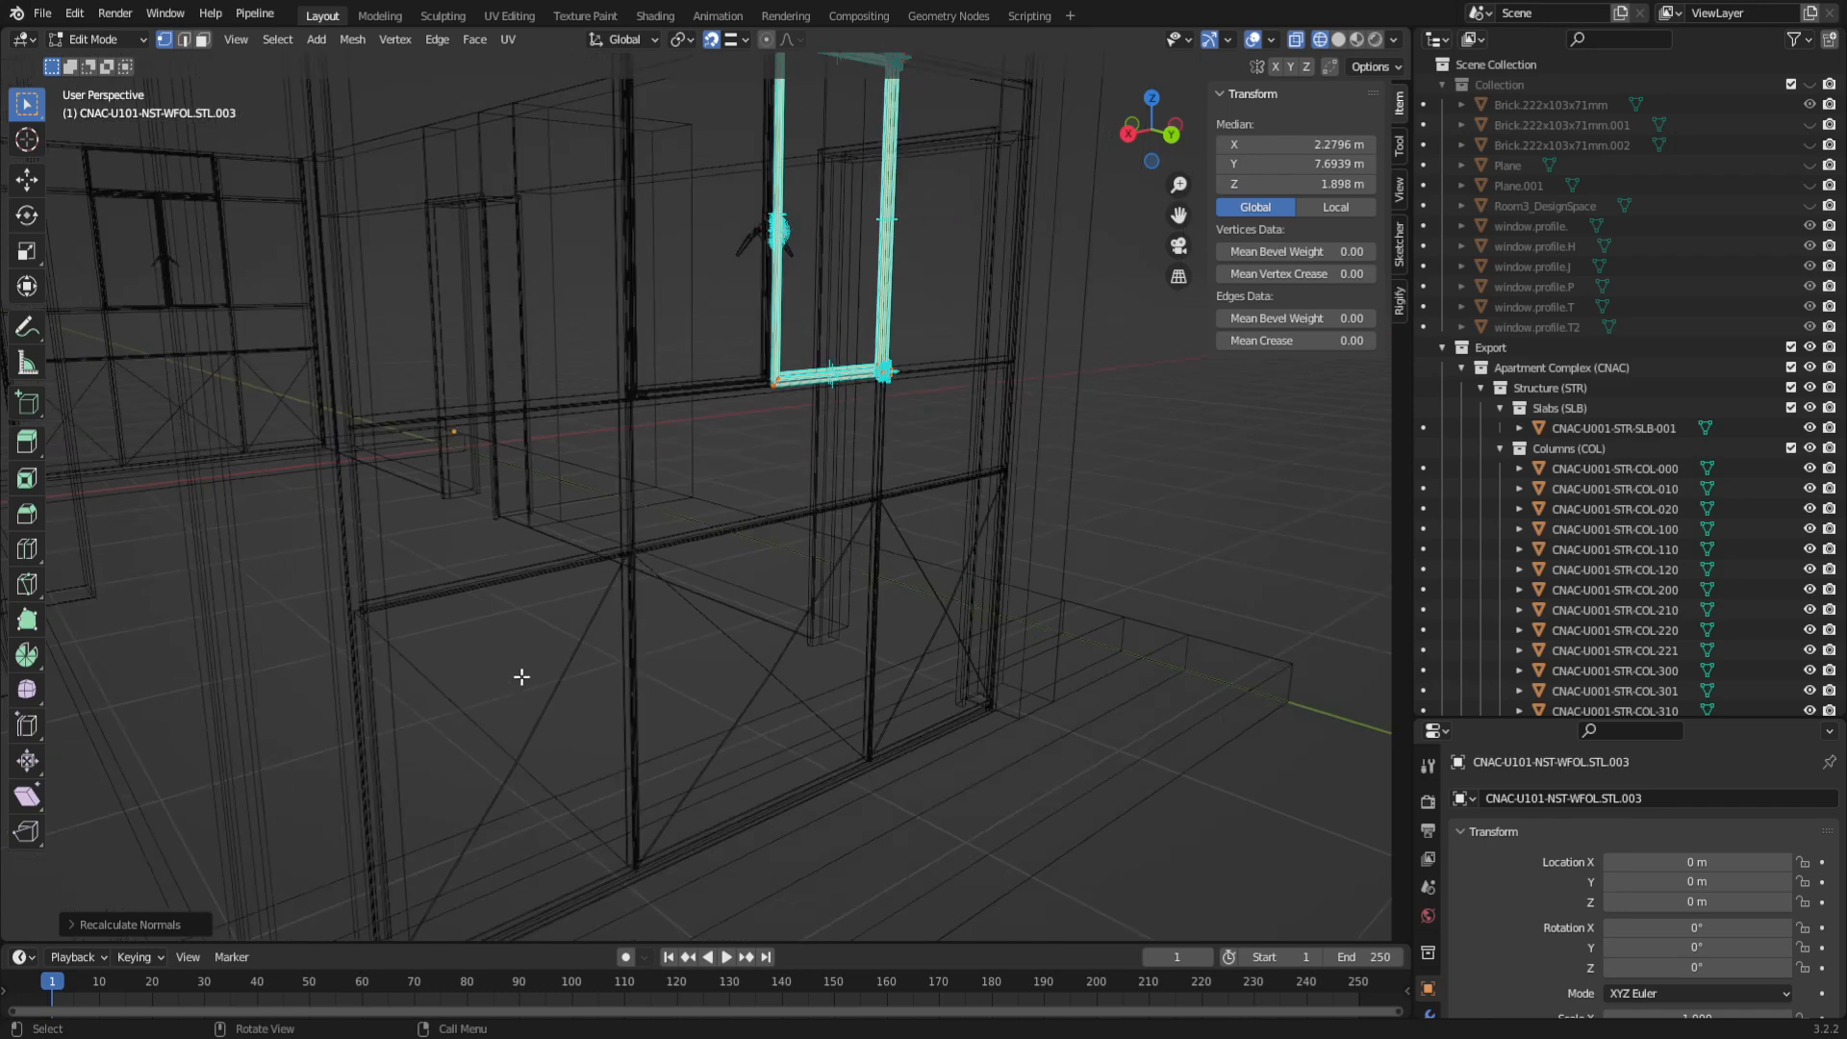
scroll(622, 622, "down", 1)
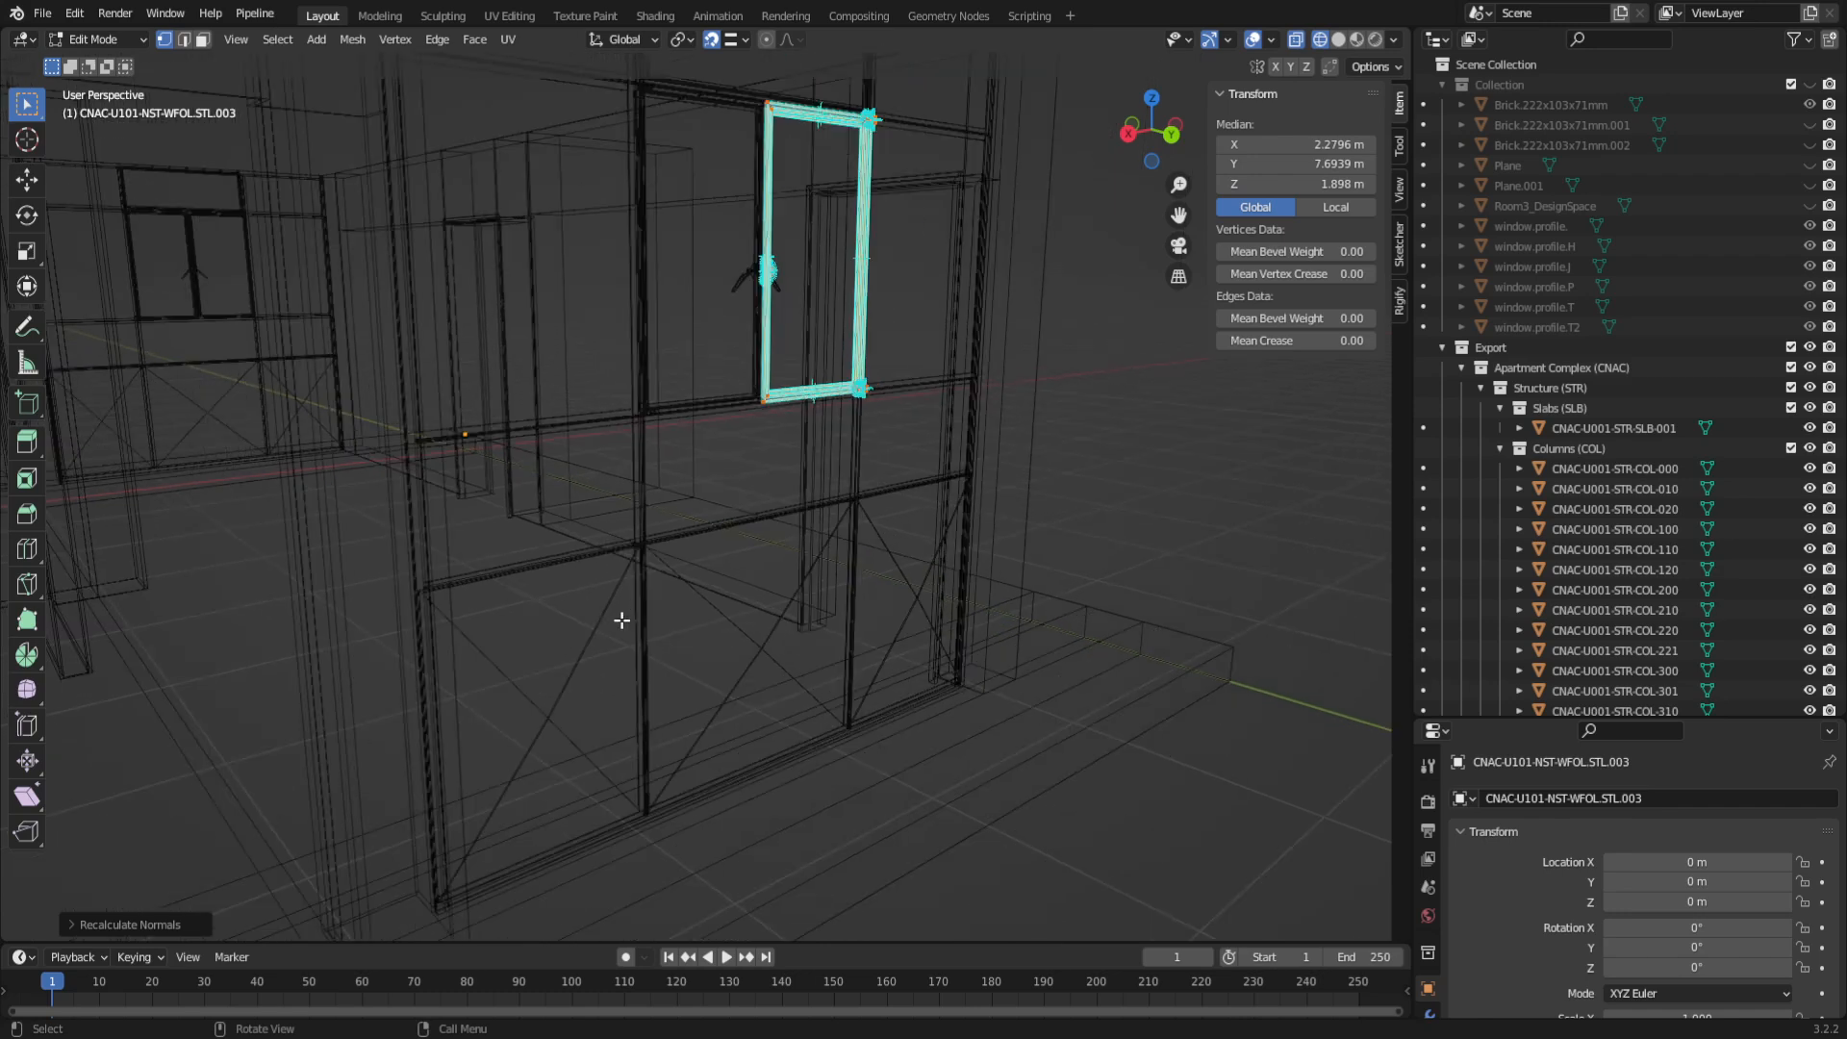
left_click(581, 647)
key("Tab")
left_click(577, 663)
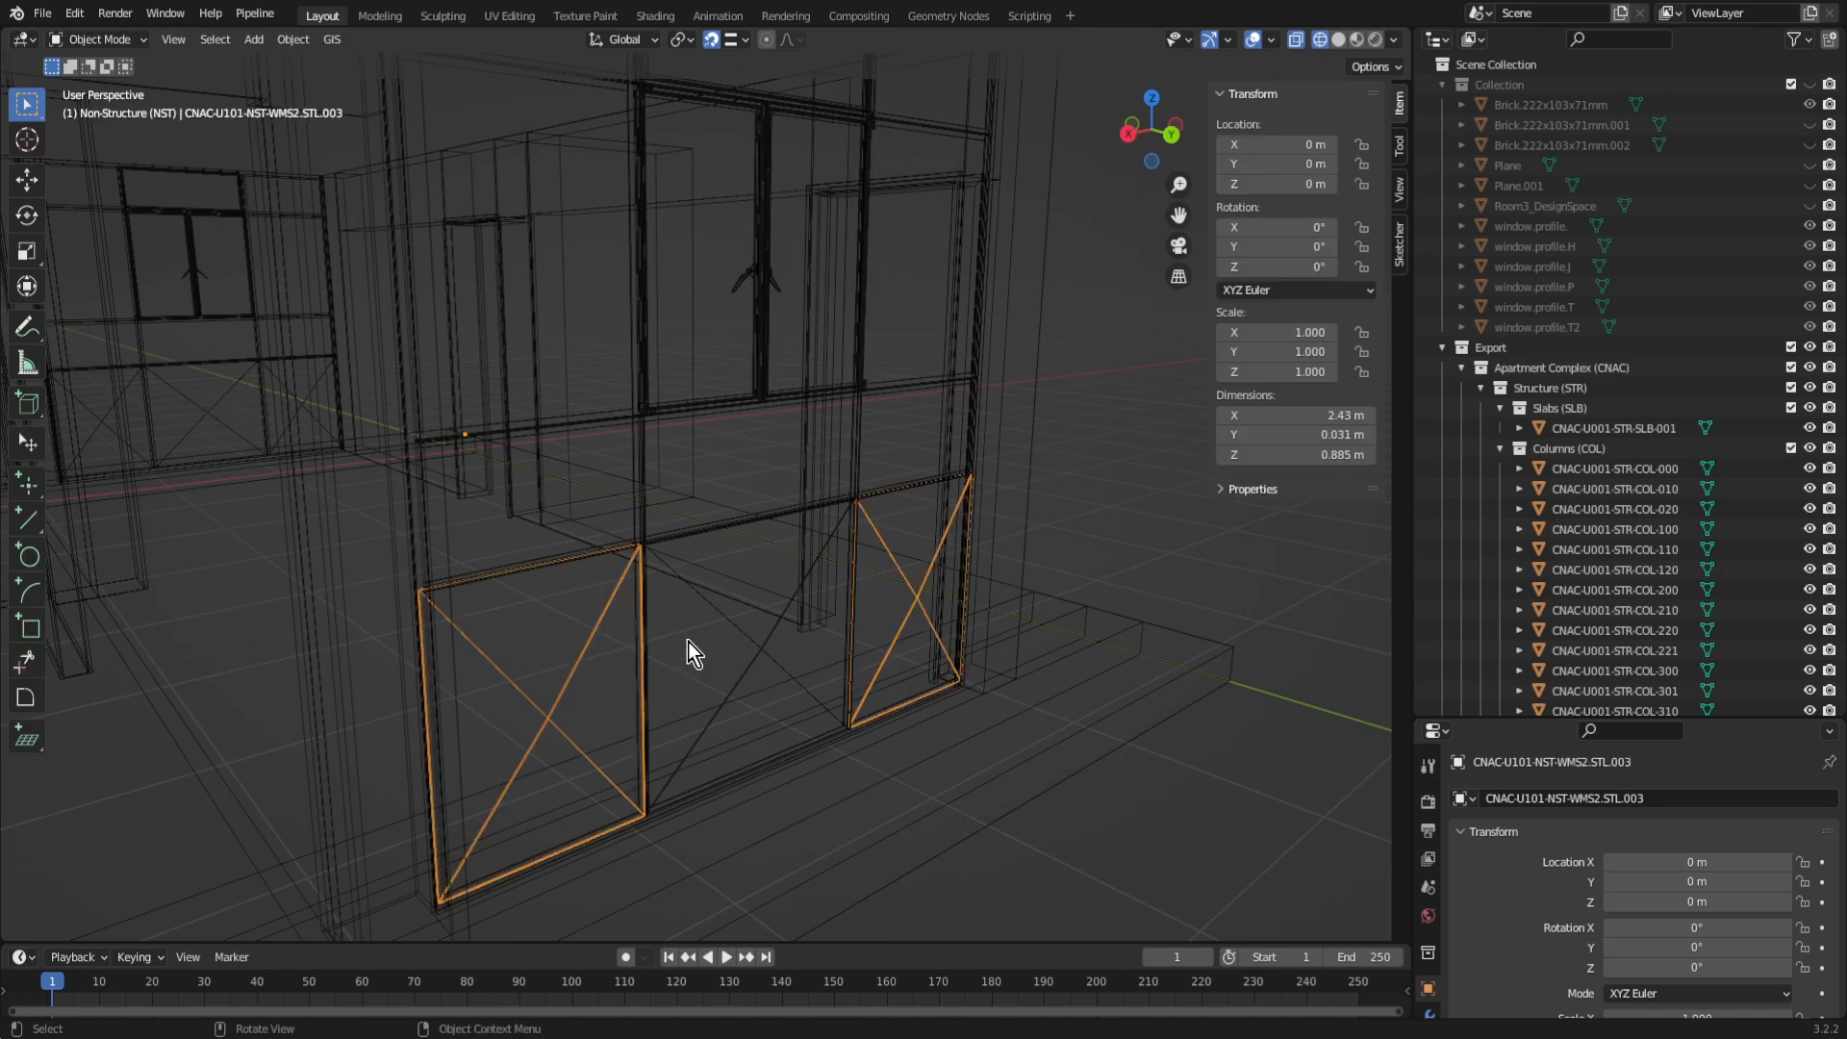
key("Tab")
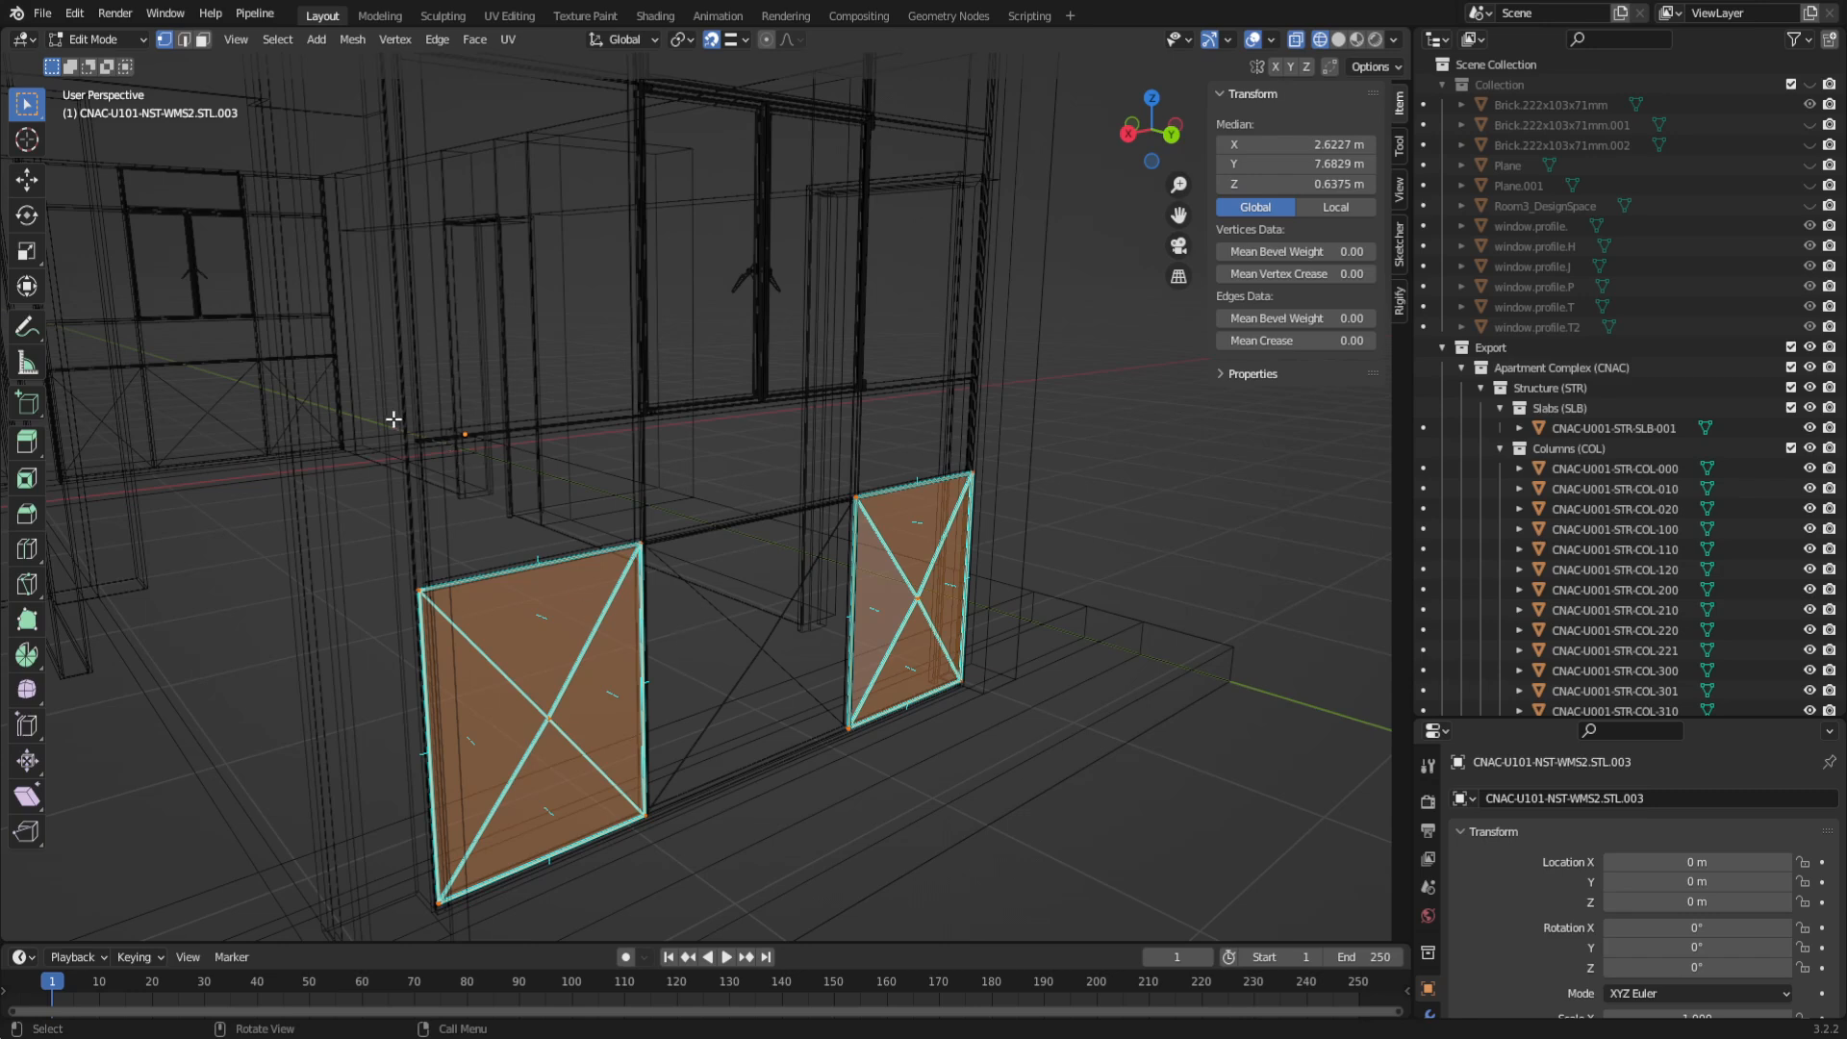
left_click_drag(332, 371, 1116, 928)
key("shift+n")
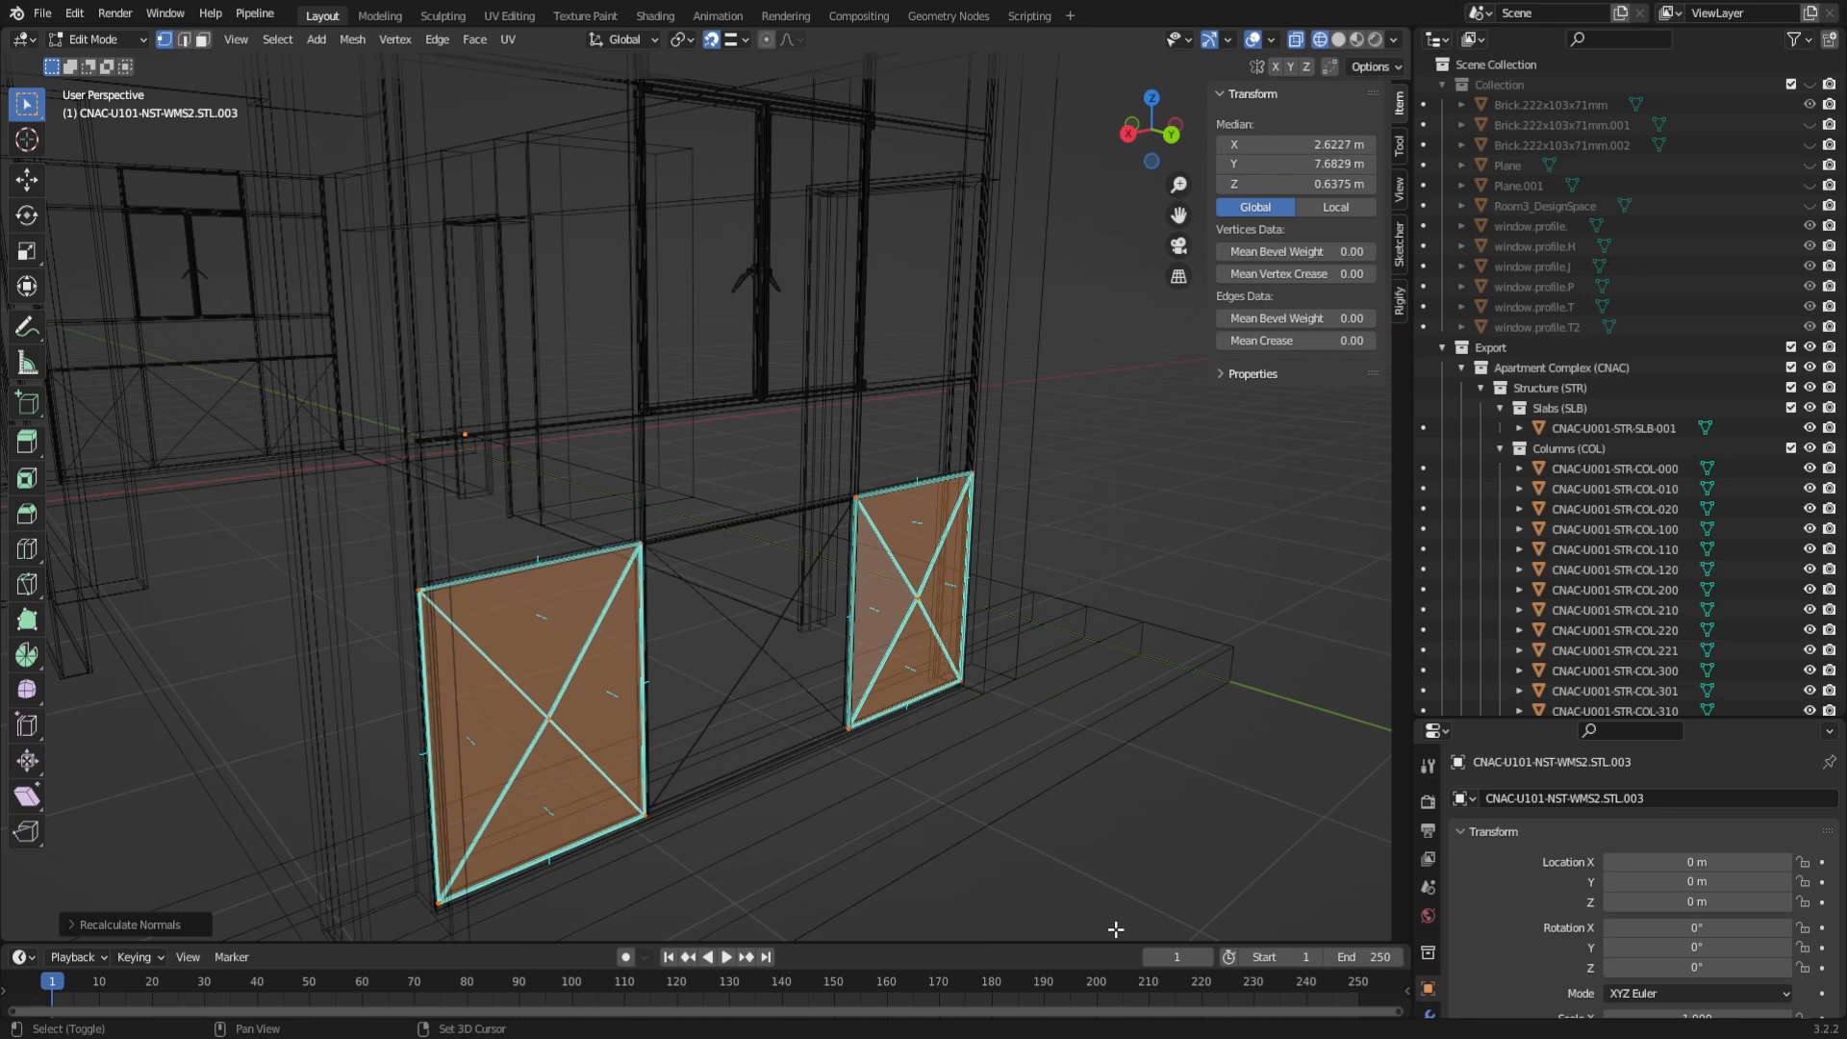
key("Tab")
Step: Recalculate the normals to the outside on the middle lower panel CNAC-U101-NST-WMS1.STL.003 and return to Object Mode
left_click(700, 601)
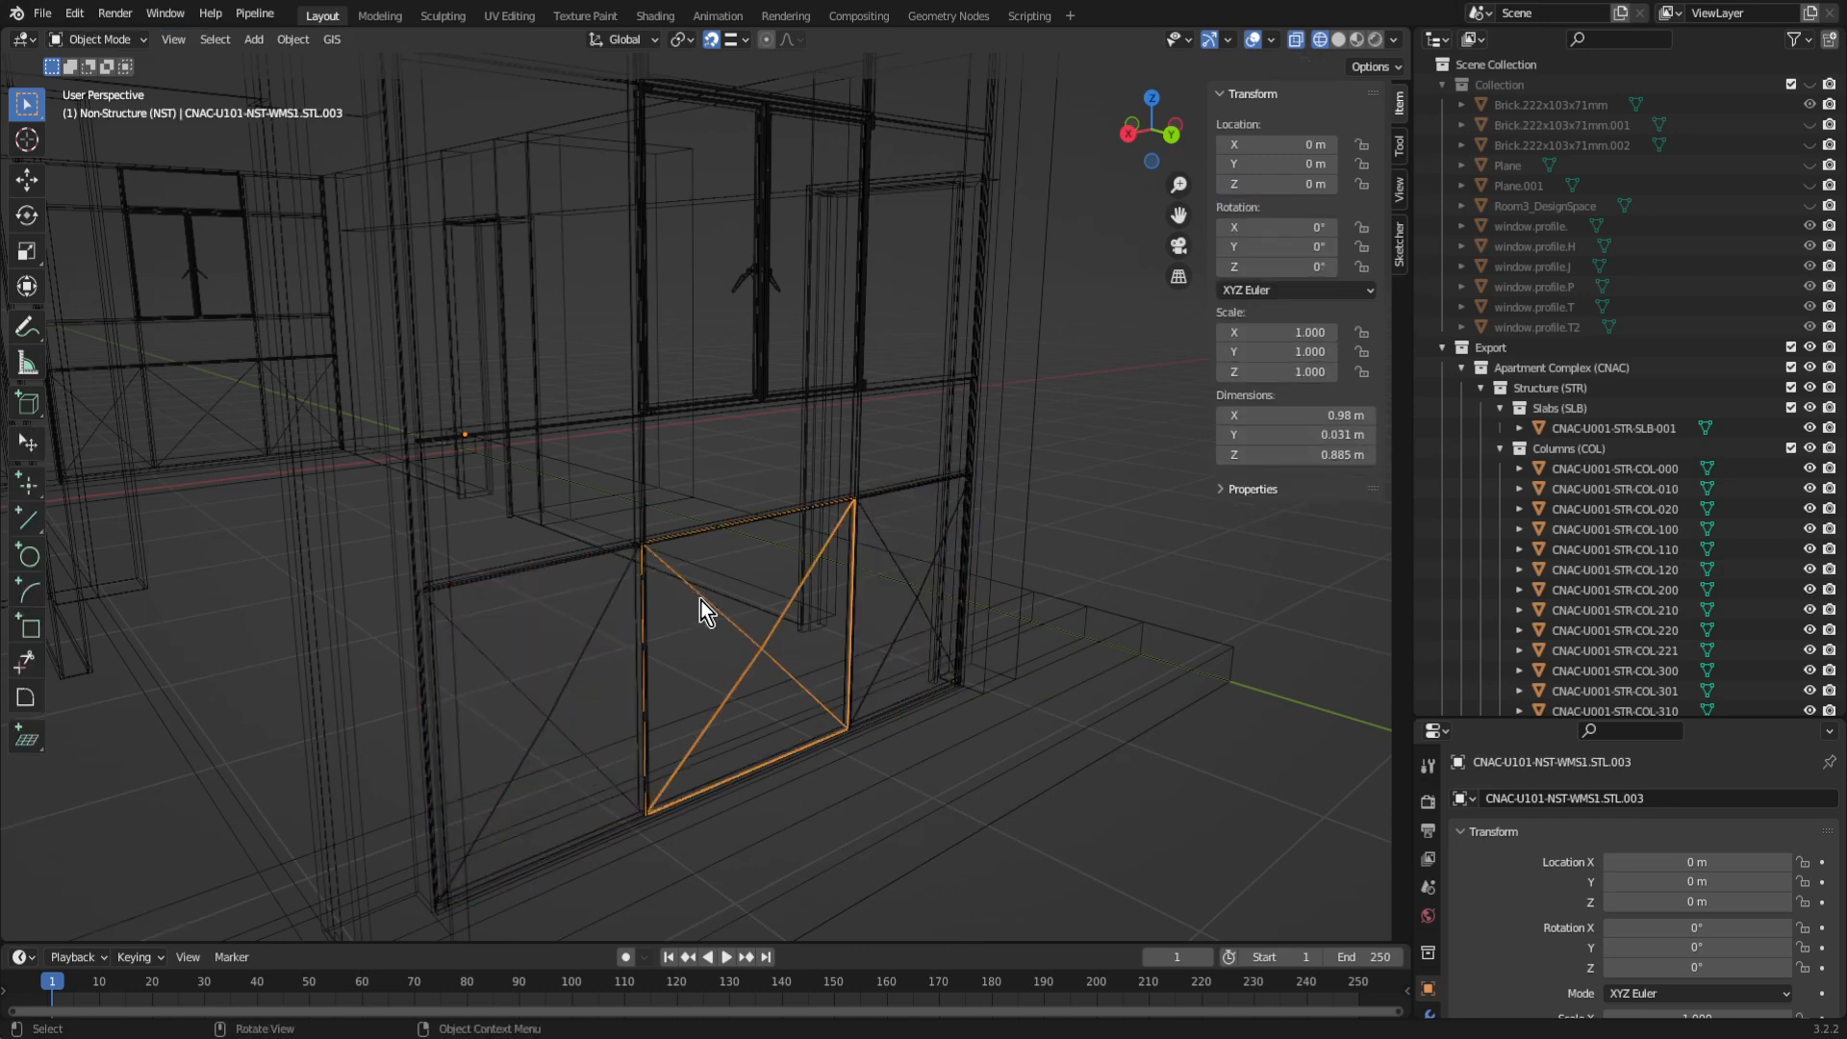
key("Tab")
left_click_drag(561, 453, 1020, 875)
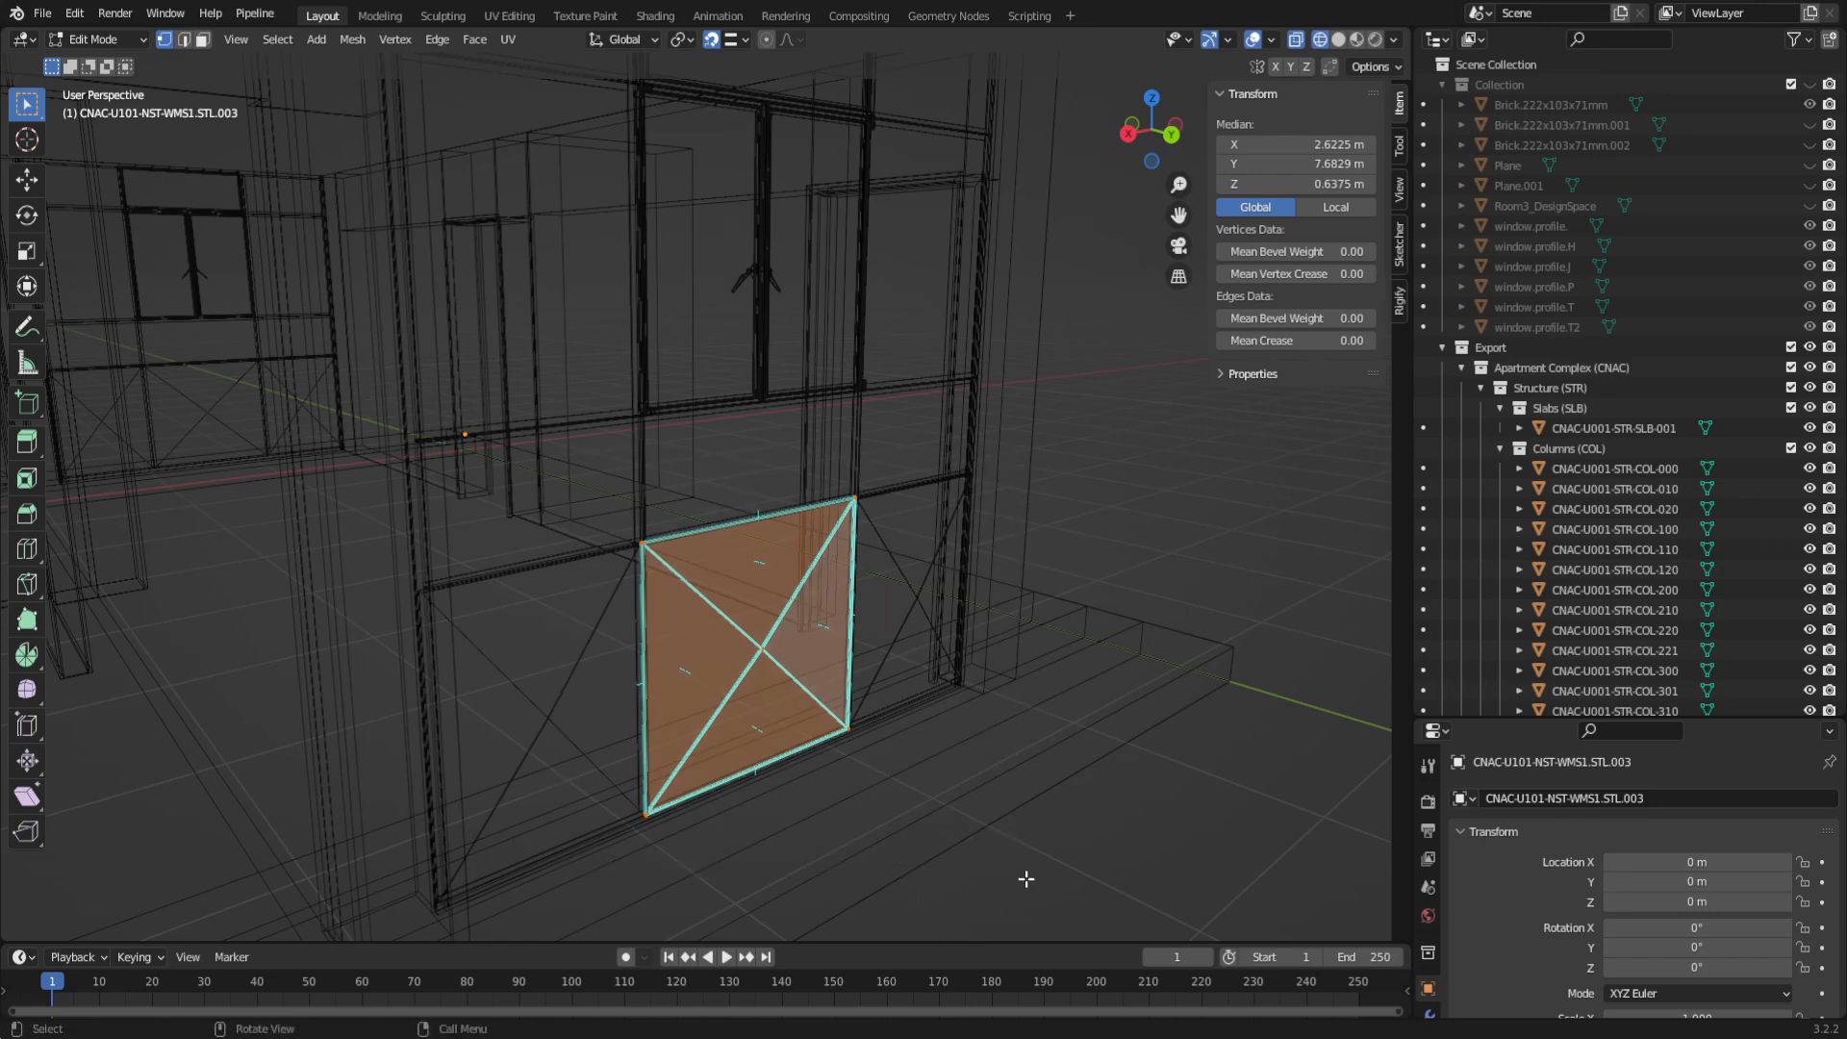
key("shift+n")
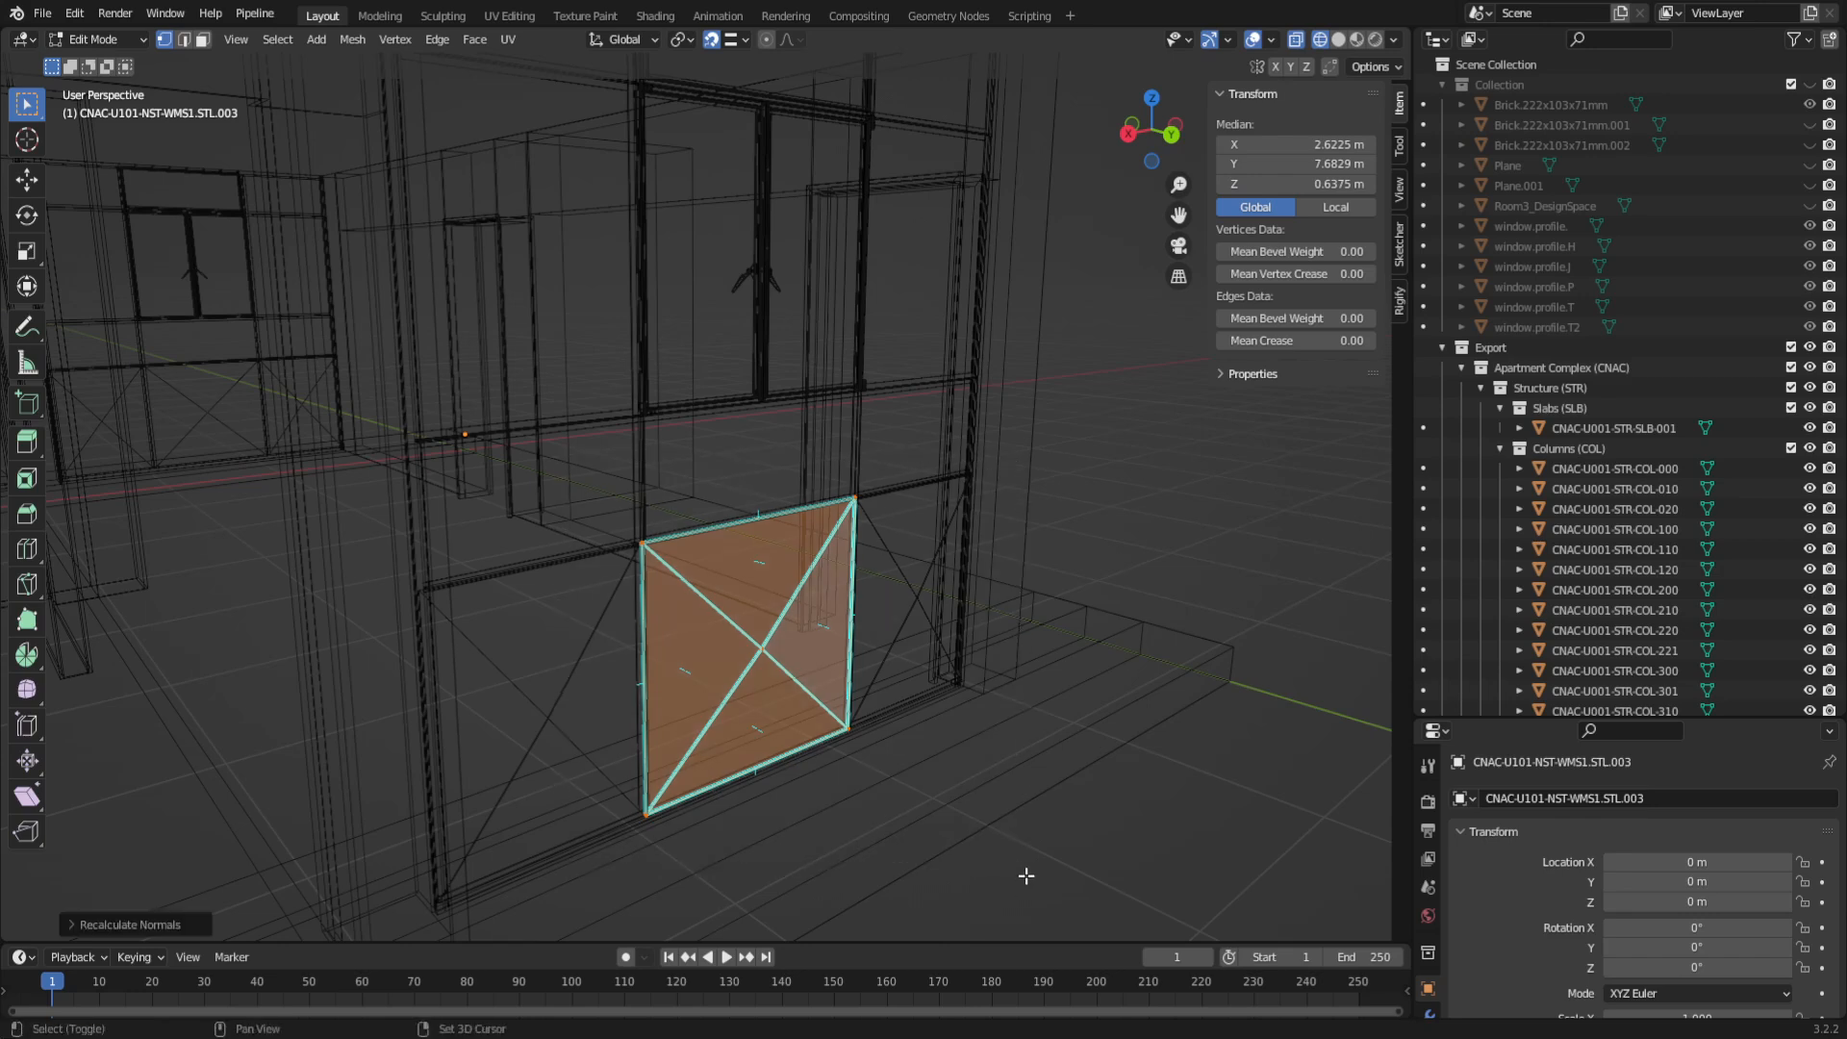
key("Tab")
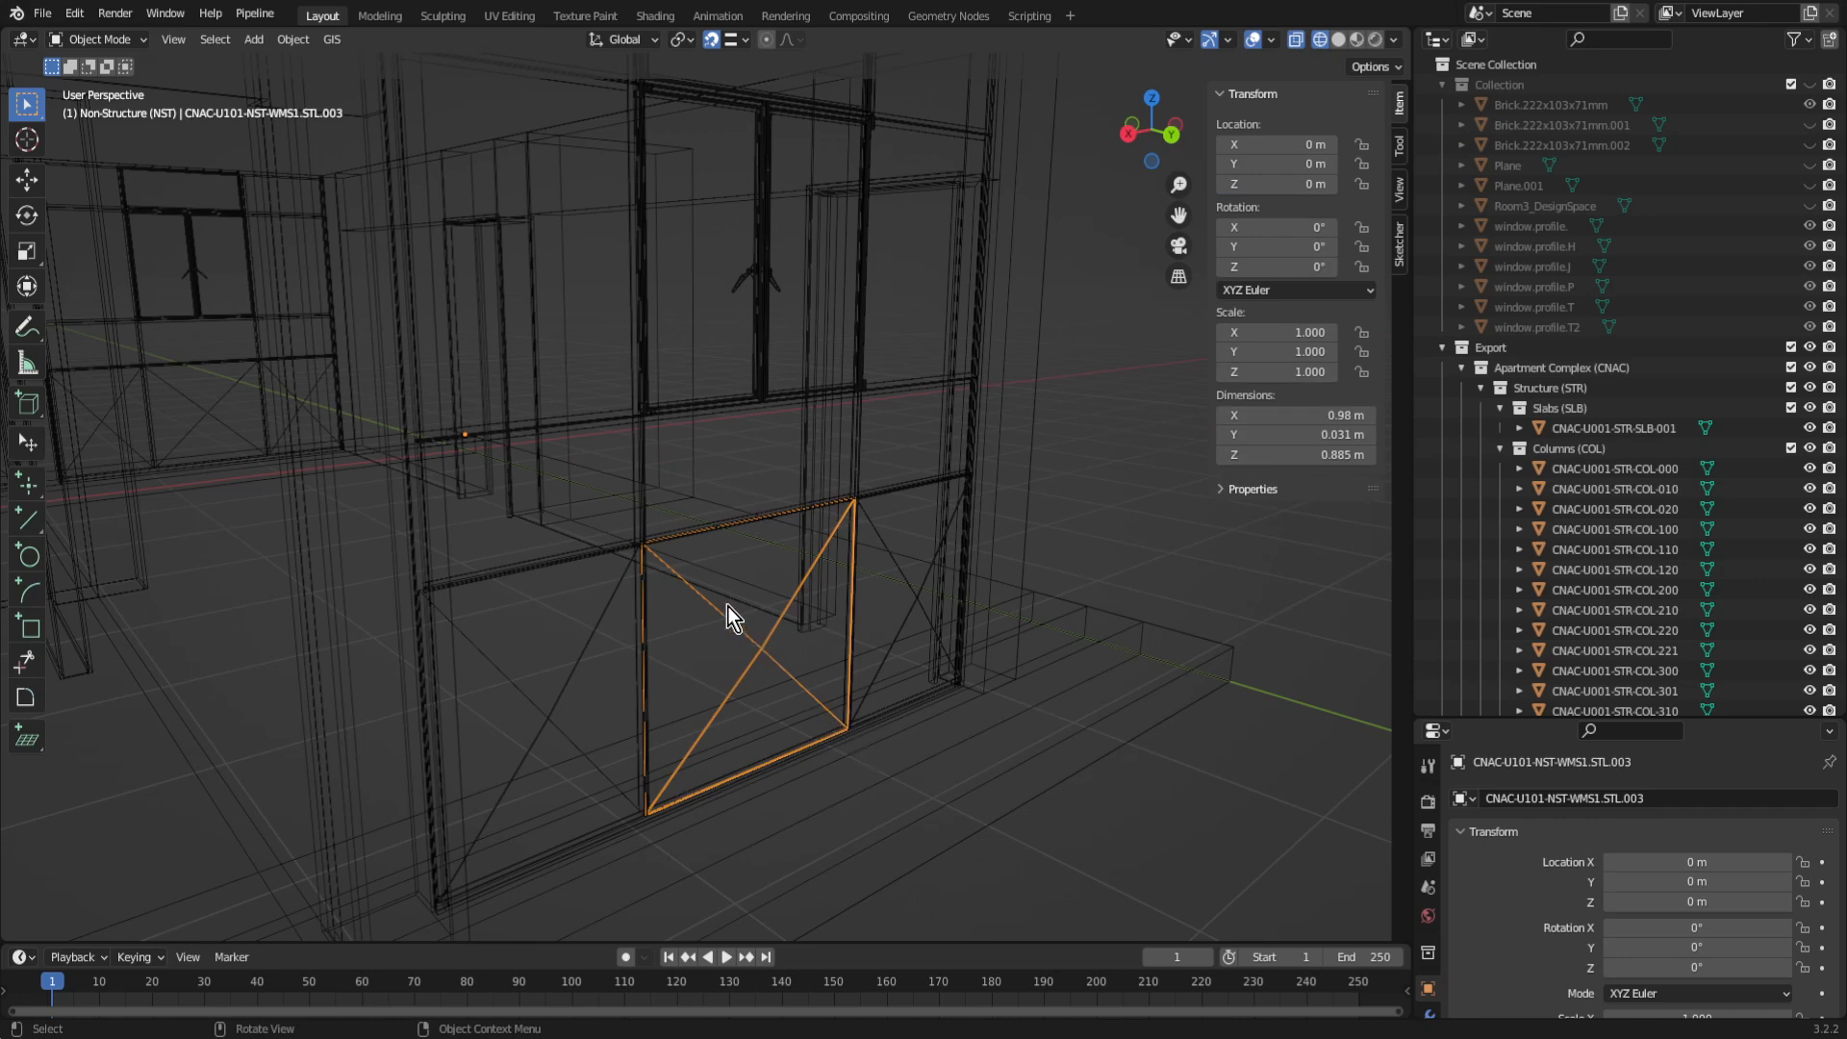
Step: Switch to solid shading and check the face colours of the window frame, sashes, lower panels and handles
key("shift+z")
middle_click_drag(834, 439, 848, 520)
scroll(846, 521, "up", 6)
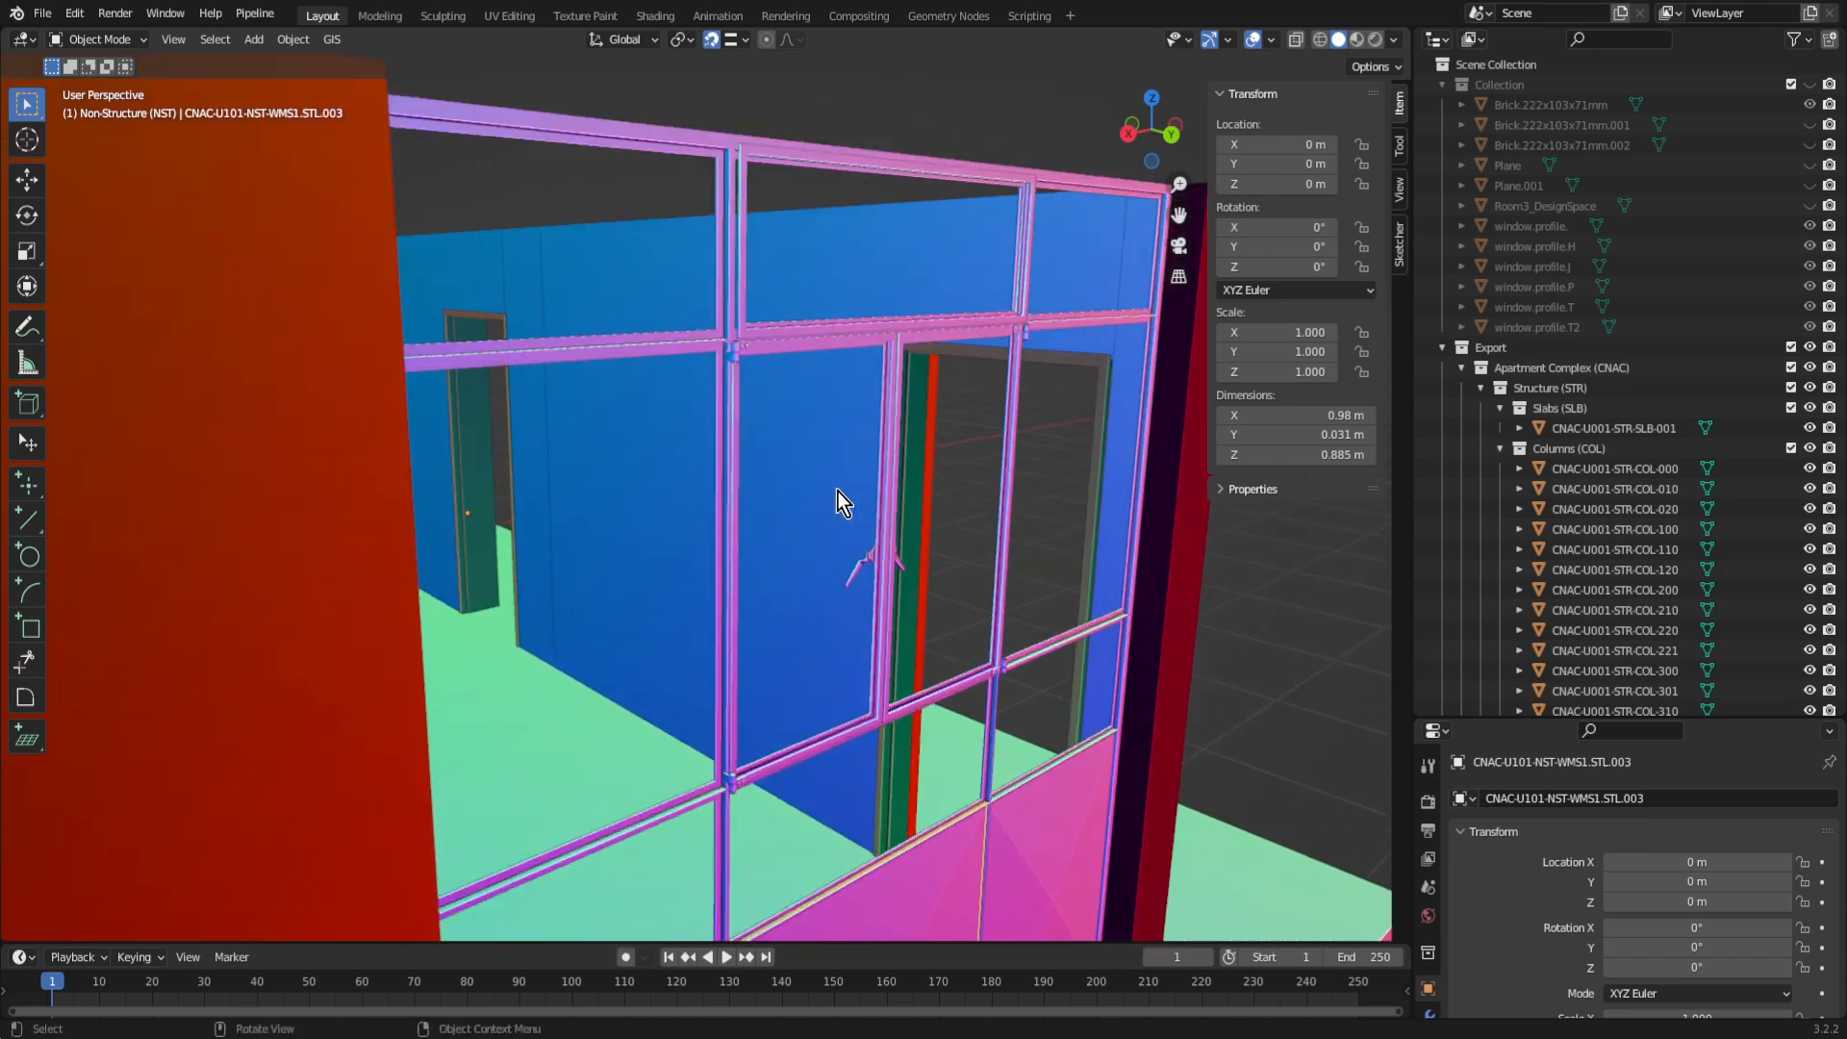
middle_click_drag(966, 639, 733, 461)
middle_click_drag(1034, 623, 960, 775)
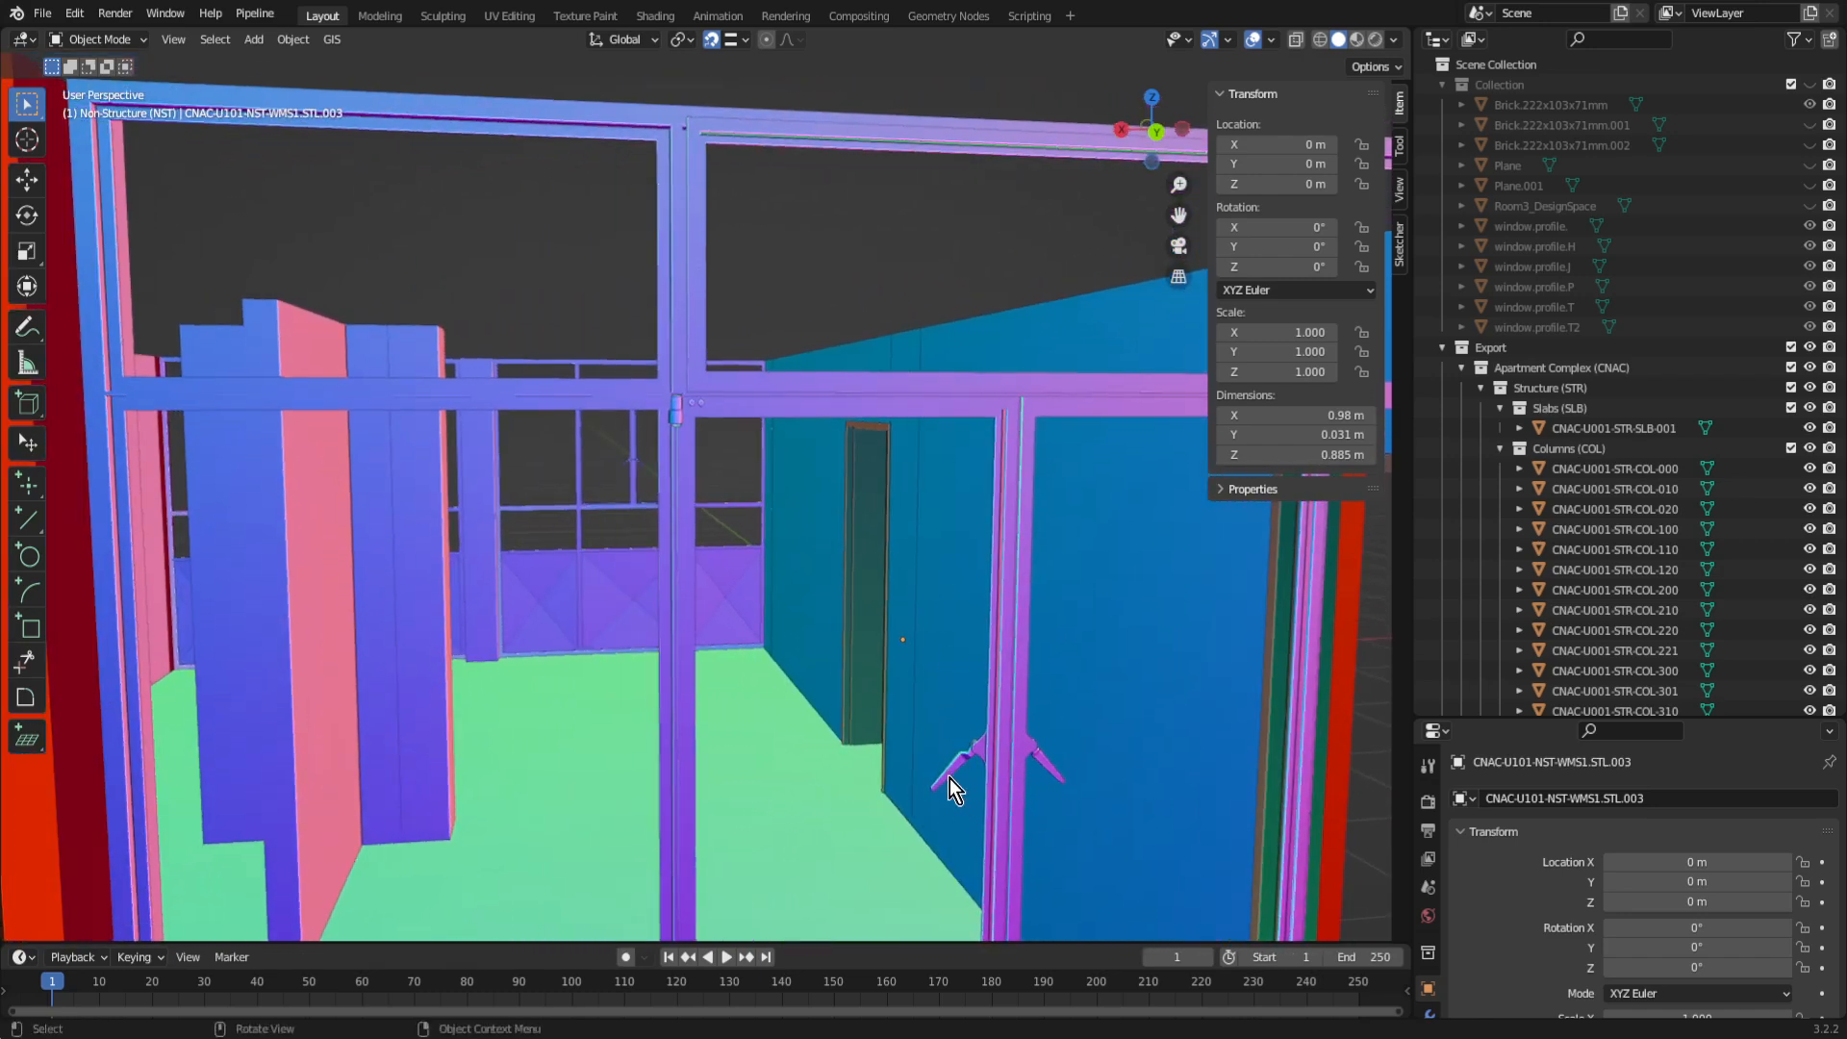
Step: Frame the window handle CNAC-U101-NST-WHR.STL.003, select its whole mesh in wireframe display and recalculate its normals to the outside
left_click(954, 767)
middle_click_drag(845, 737, 1241, 725)
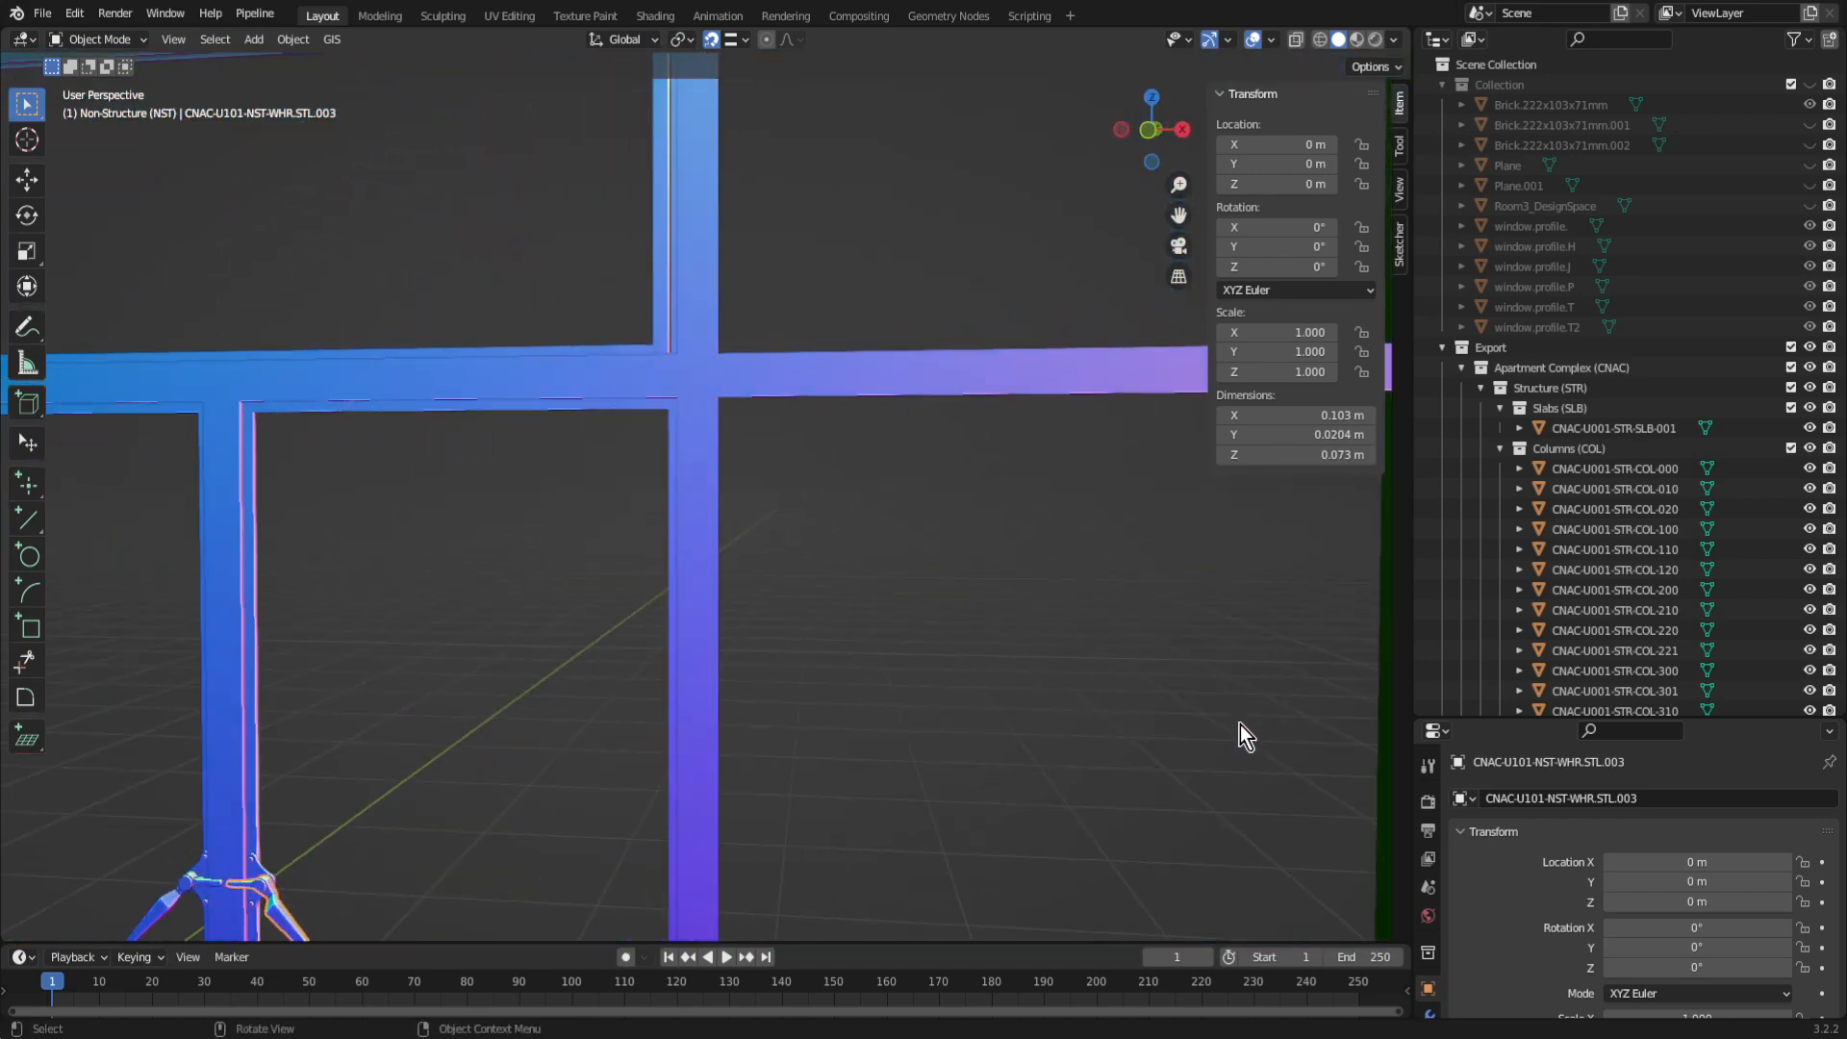
key("KP_Decimal")
middle_click_drag(760, 659, 711, 716)
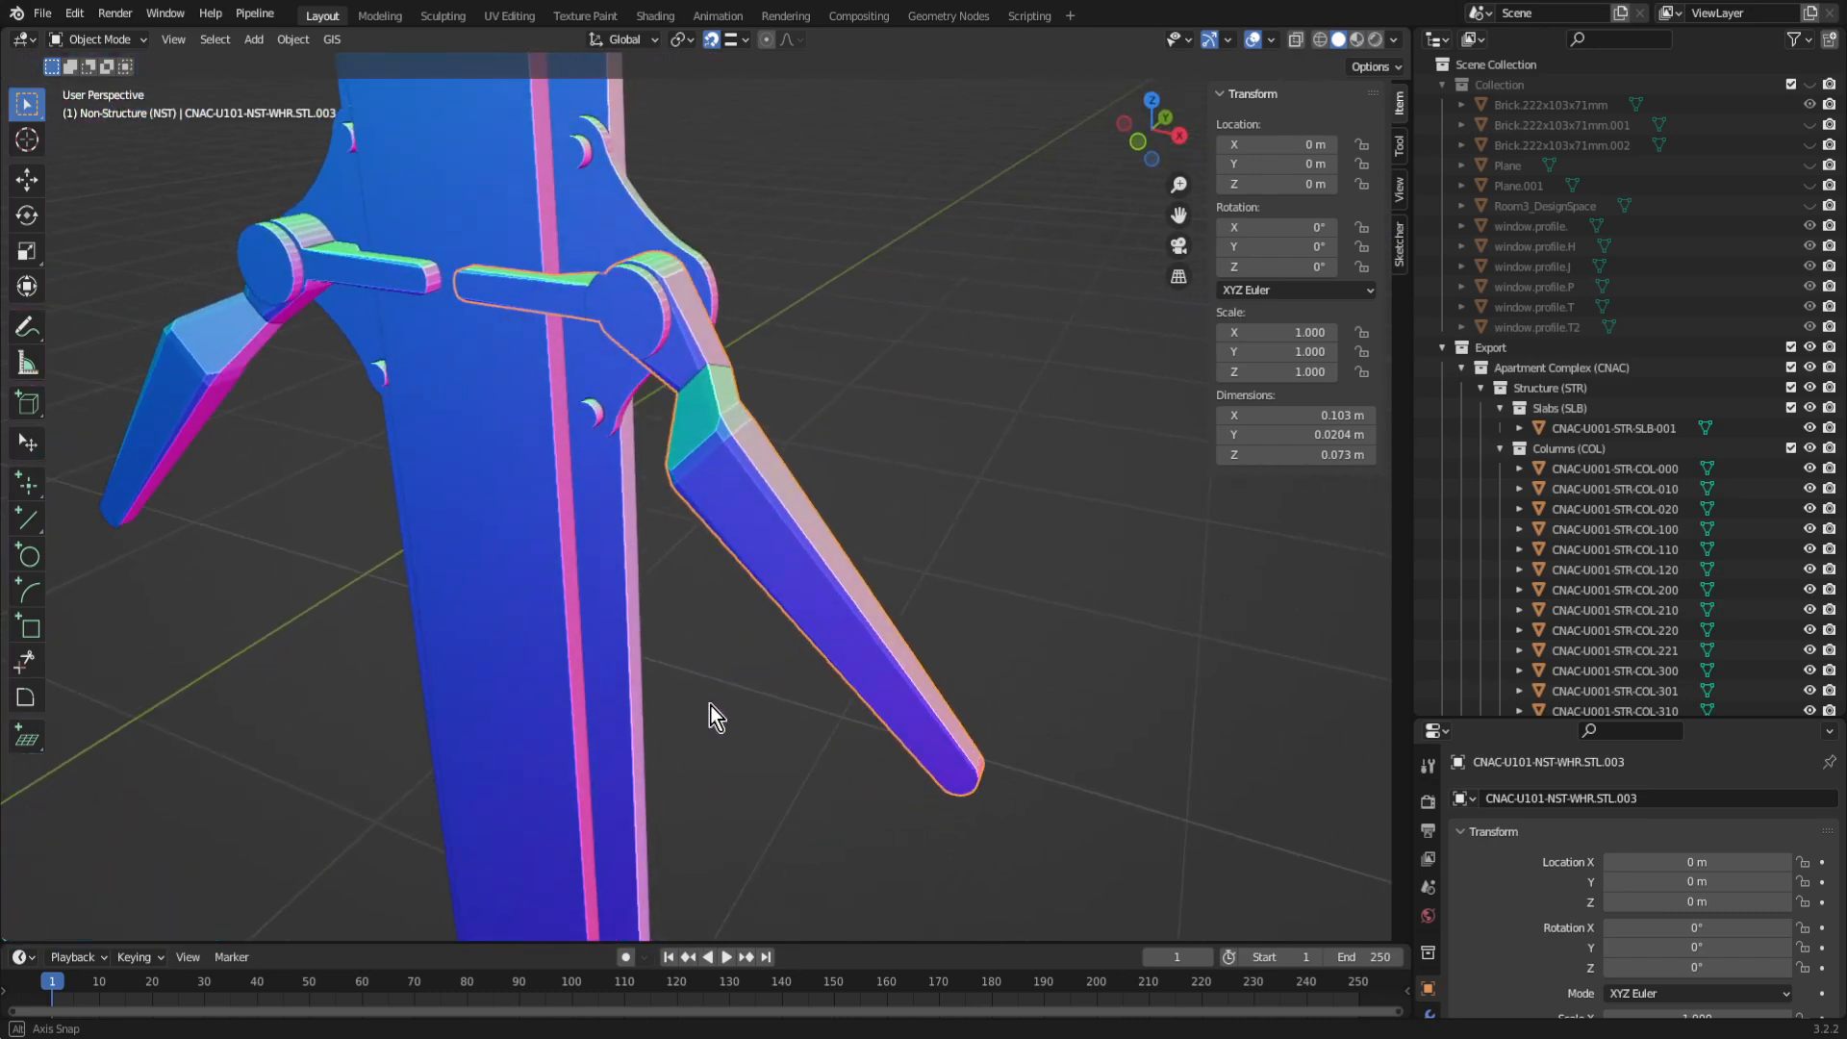
key("Tab")
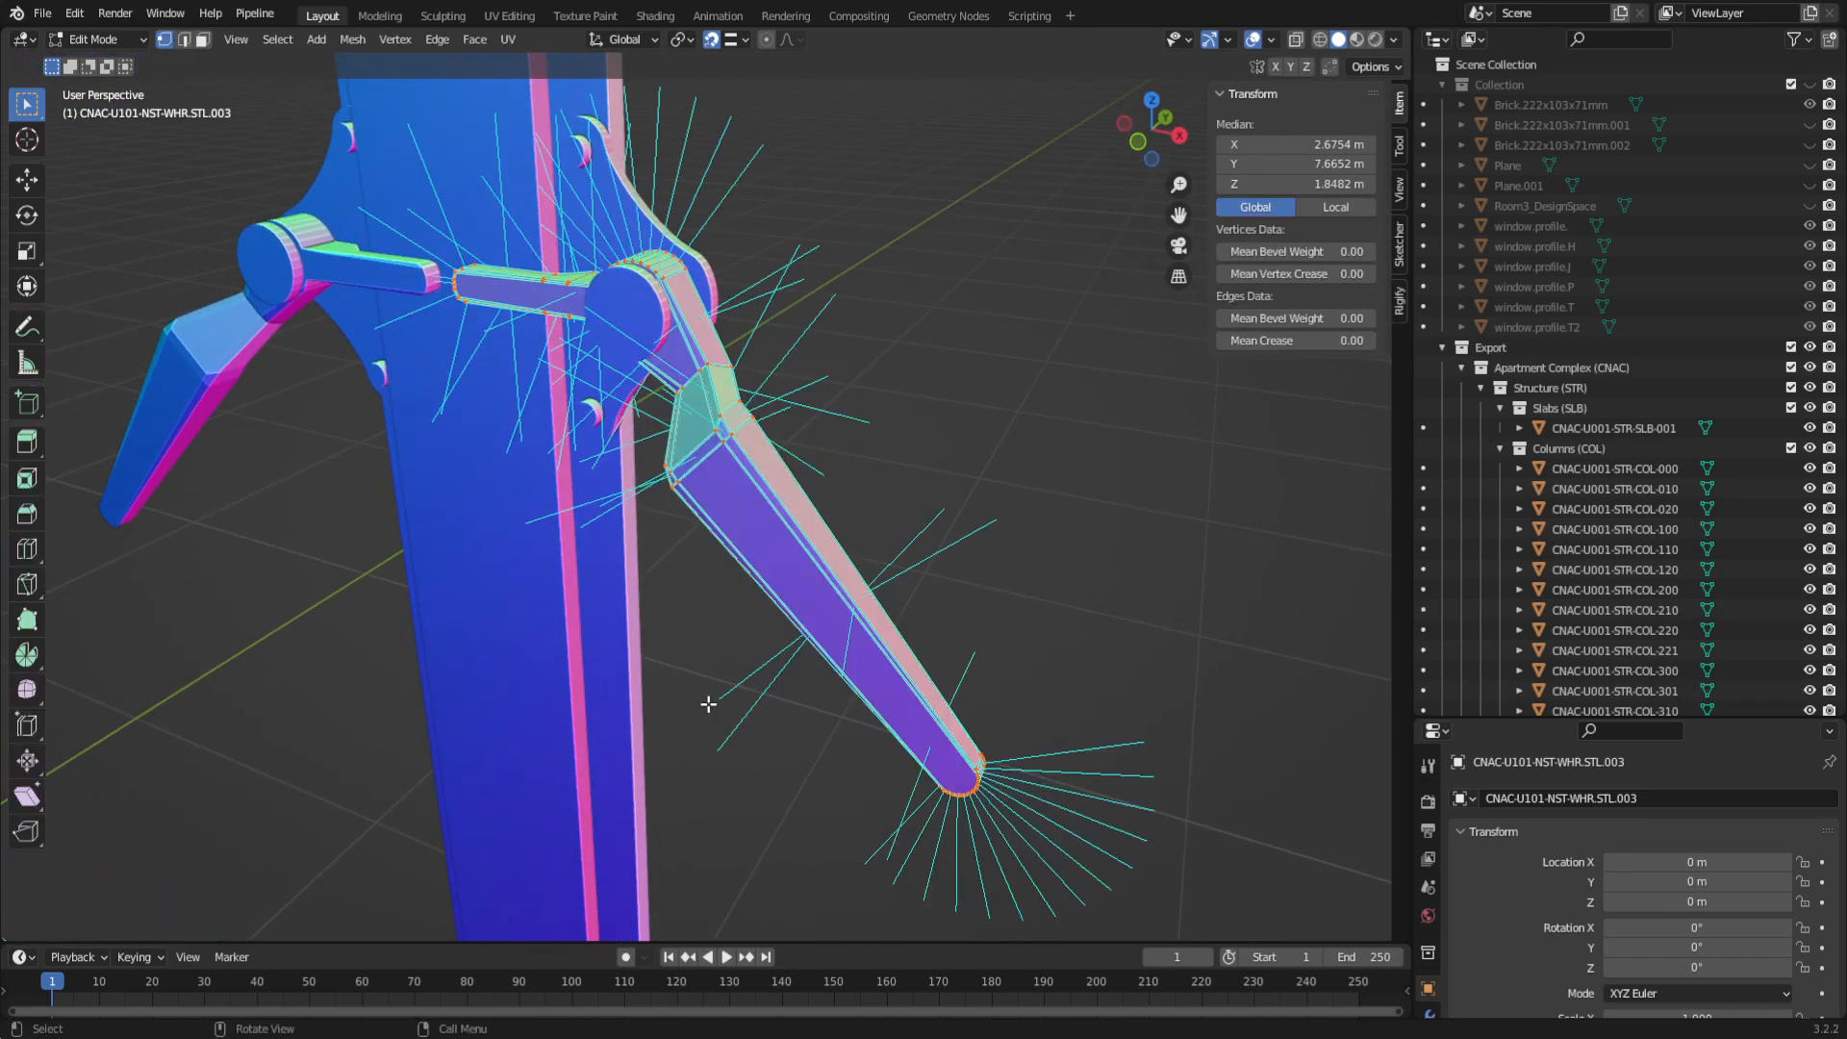
key("alt+z")
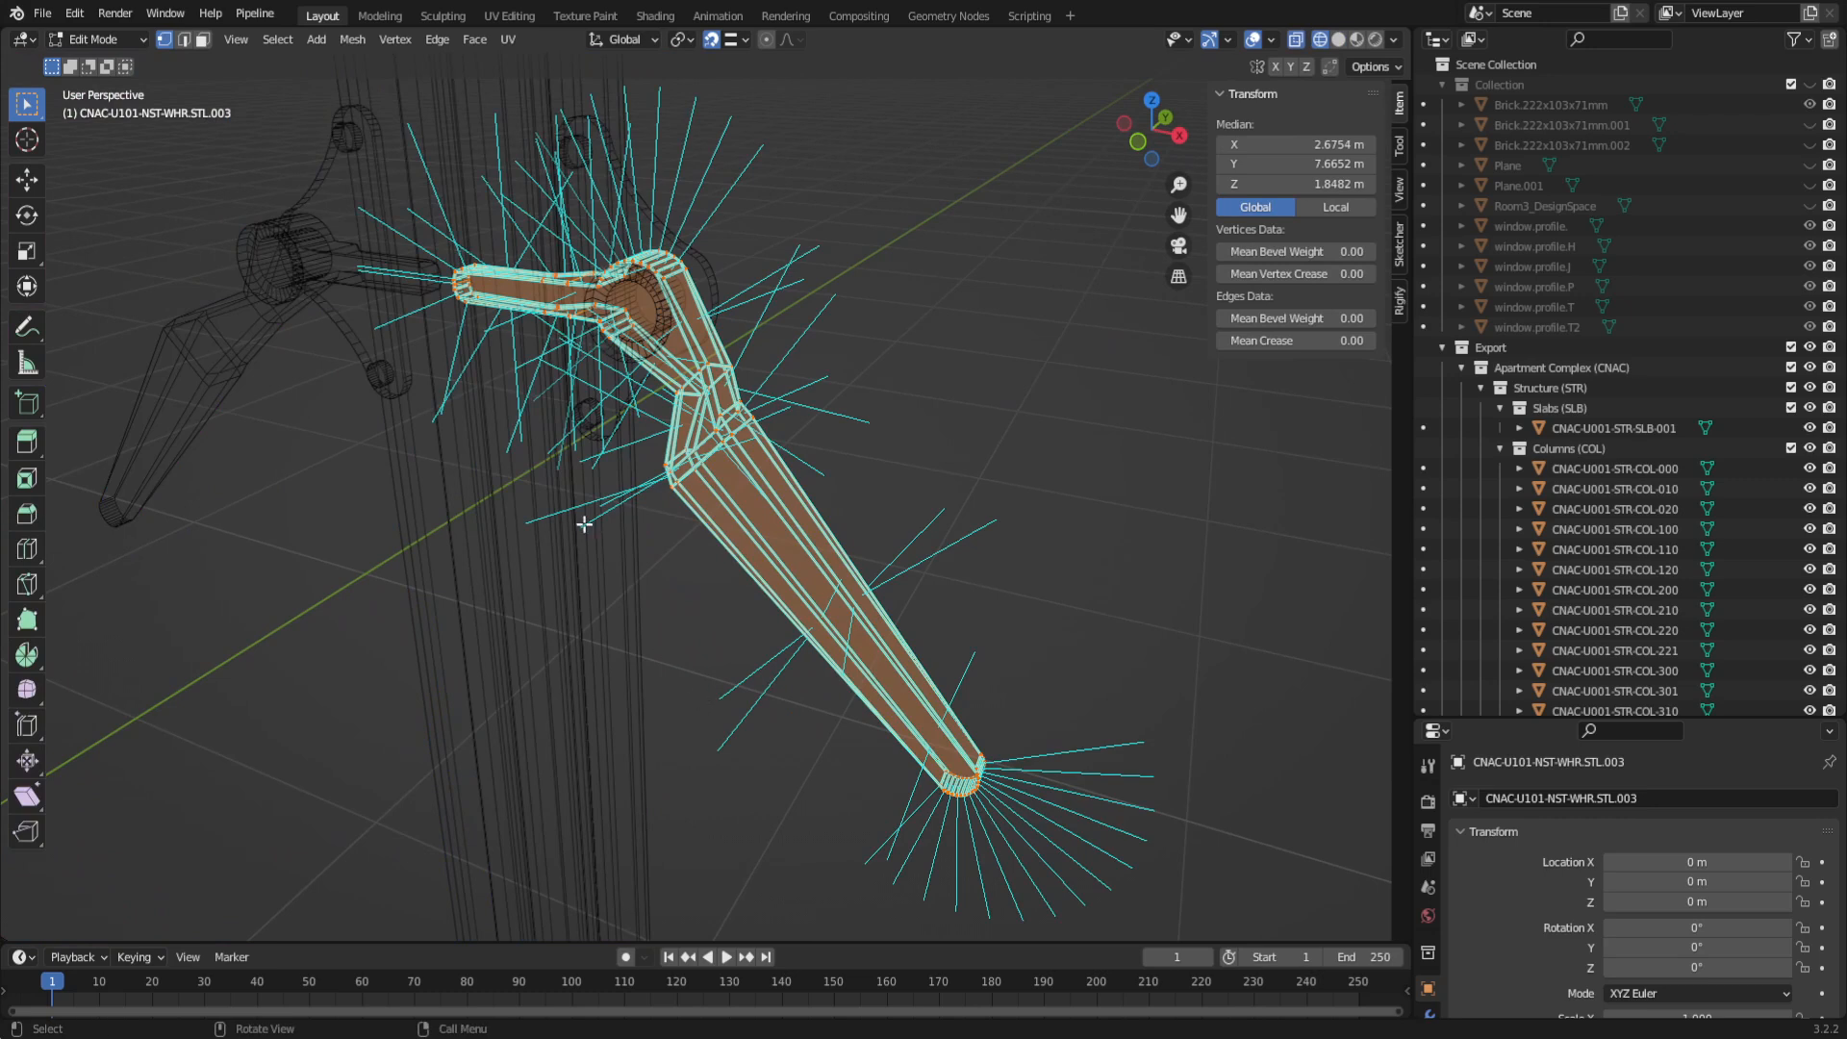
left_click_drag(366, 141, 1098, 895)
key("shift+n")
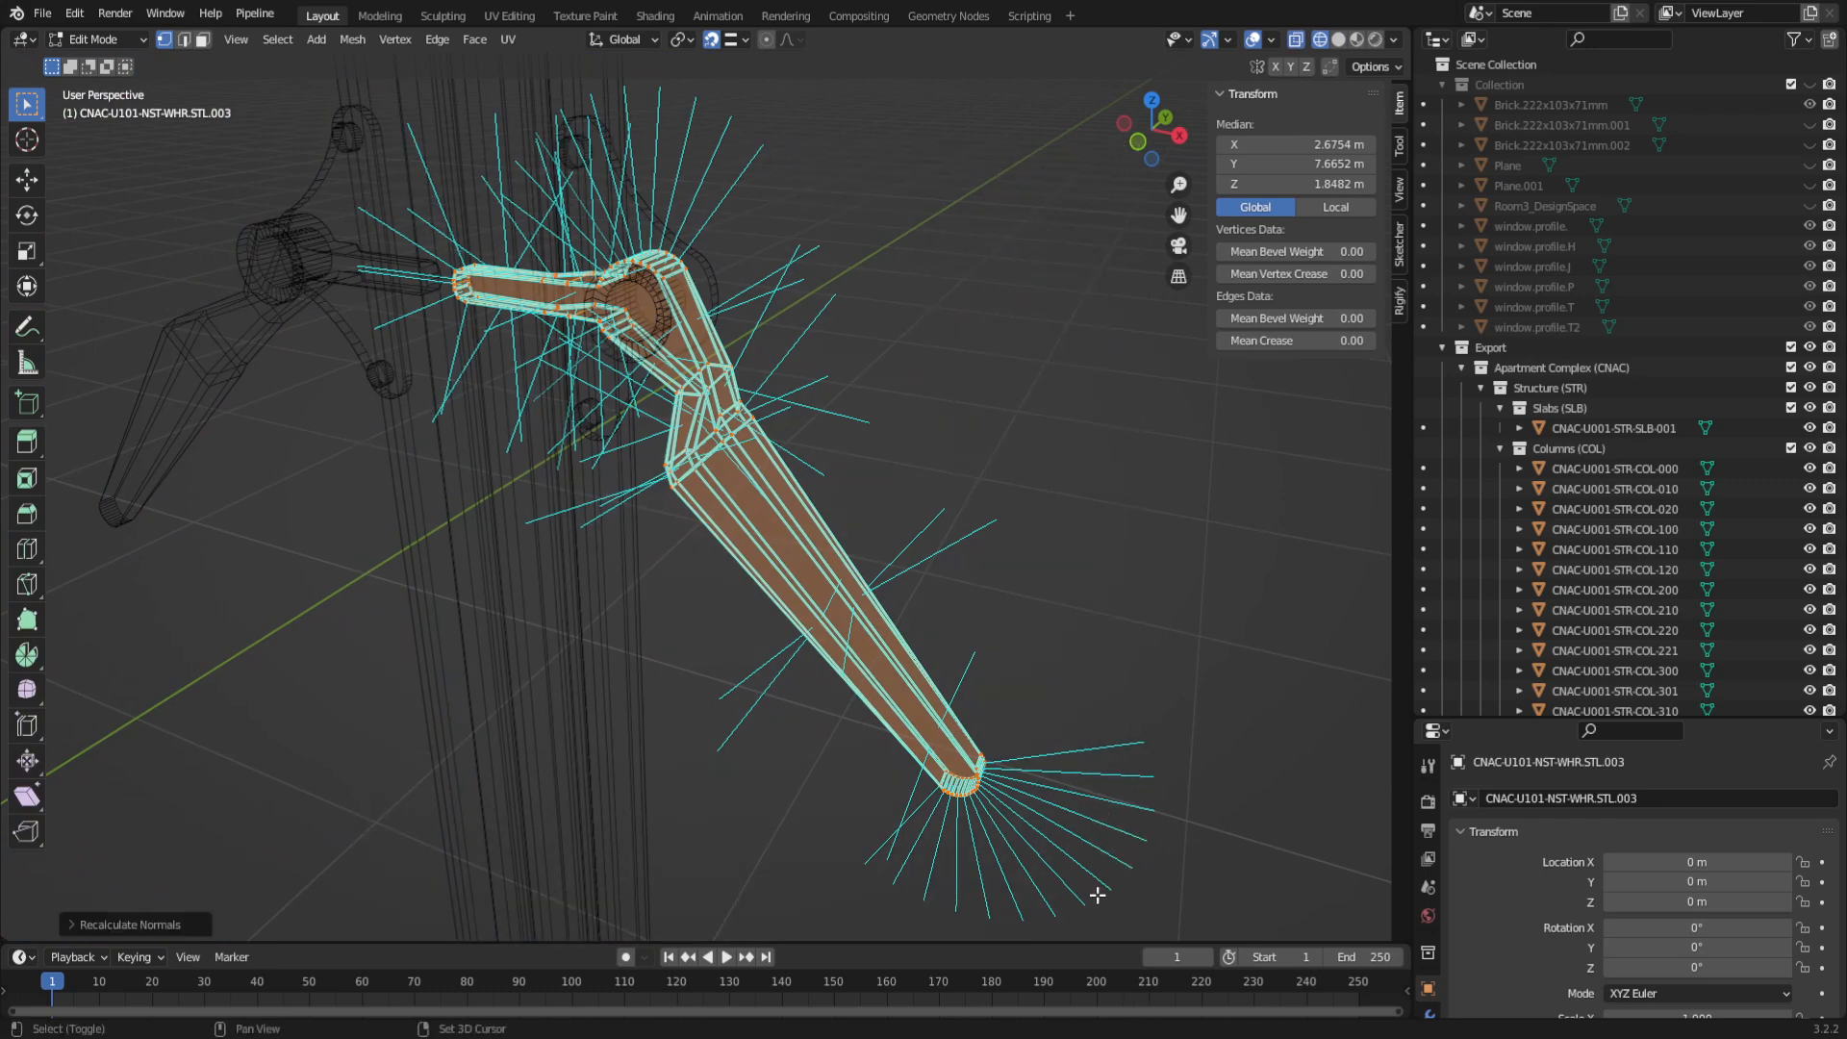
key("Tab")
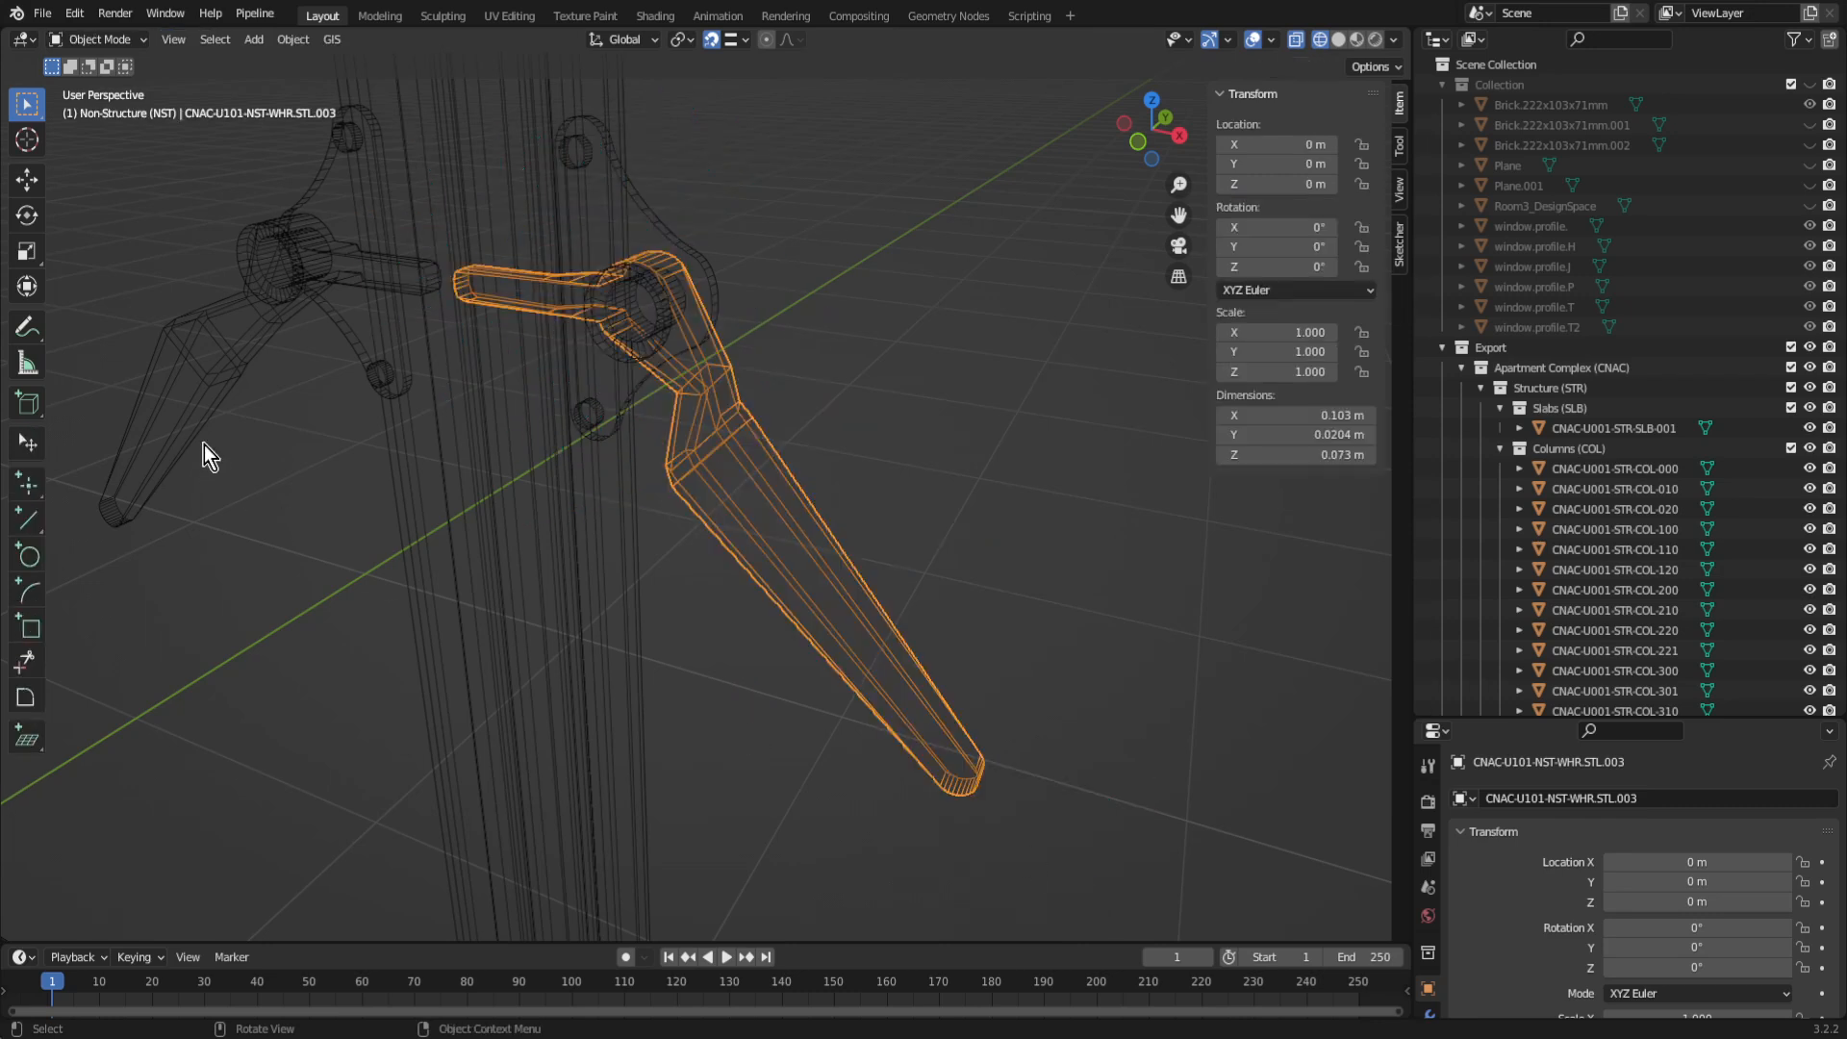
Step: Recalculate the normals to the outside on the opposite window handle, CNAC-U101-NST-WHL.STL.003, and return to Object Mode
left_click(211, 361)
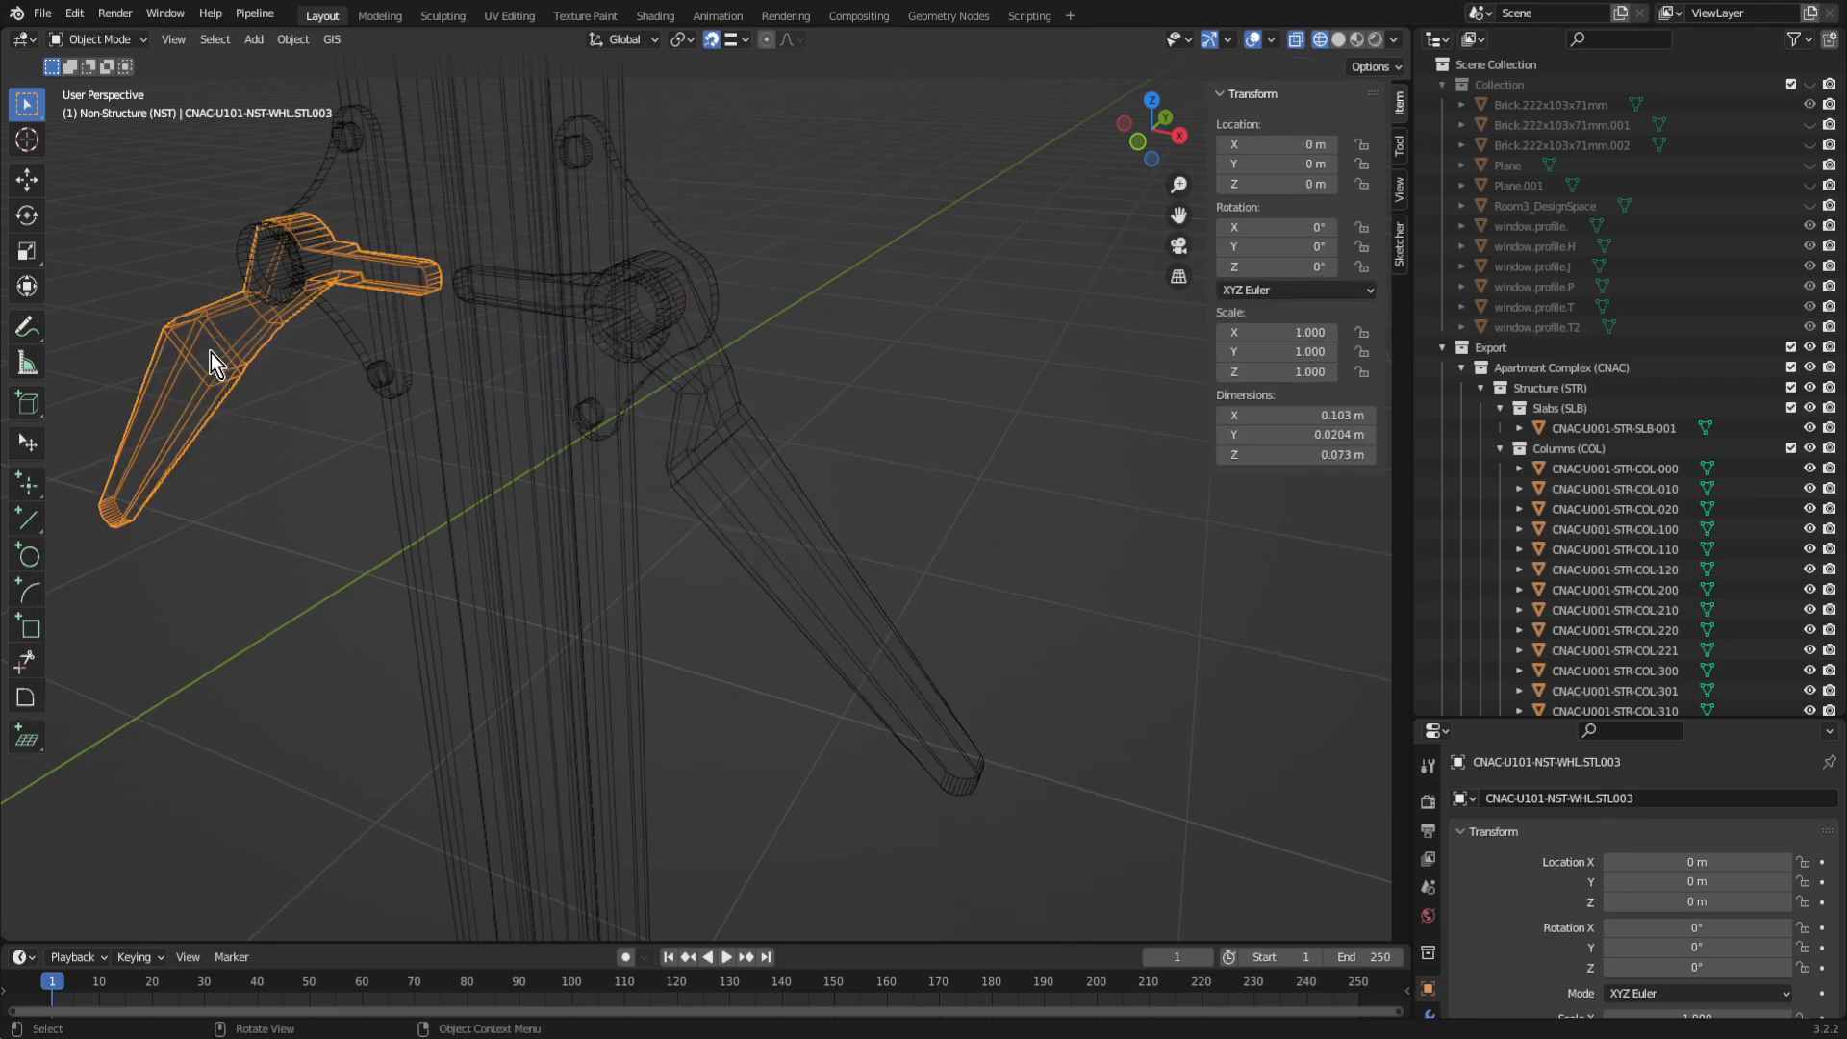
left_click(383, 358)
left_click(379, 376)
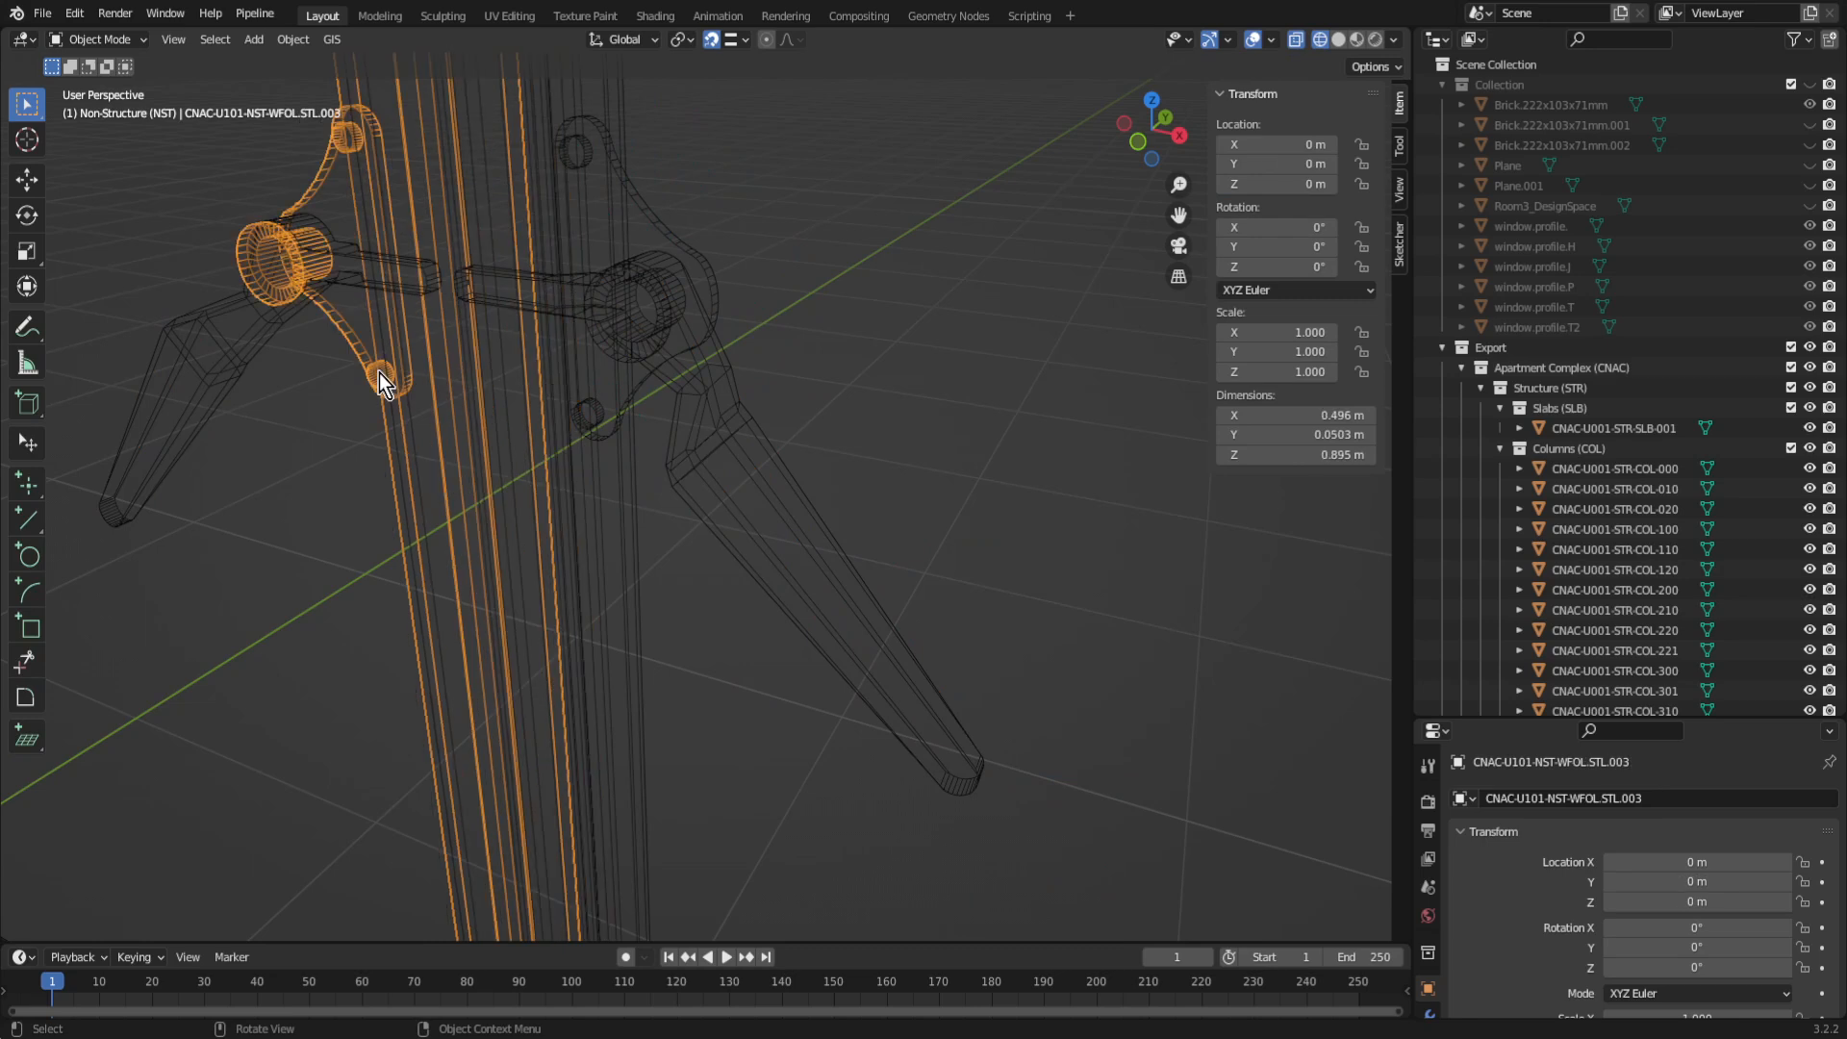
left_click(209, 360)
key("Tab")
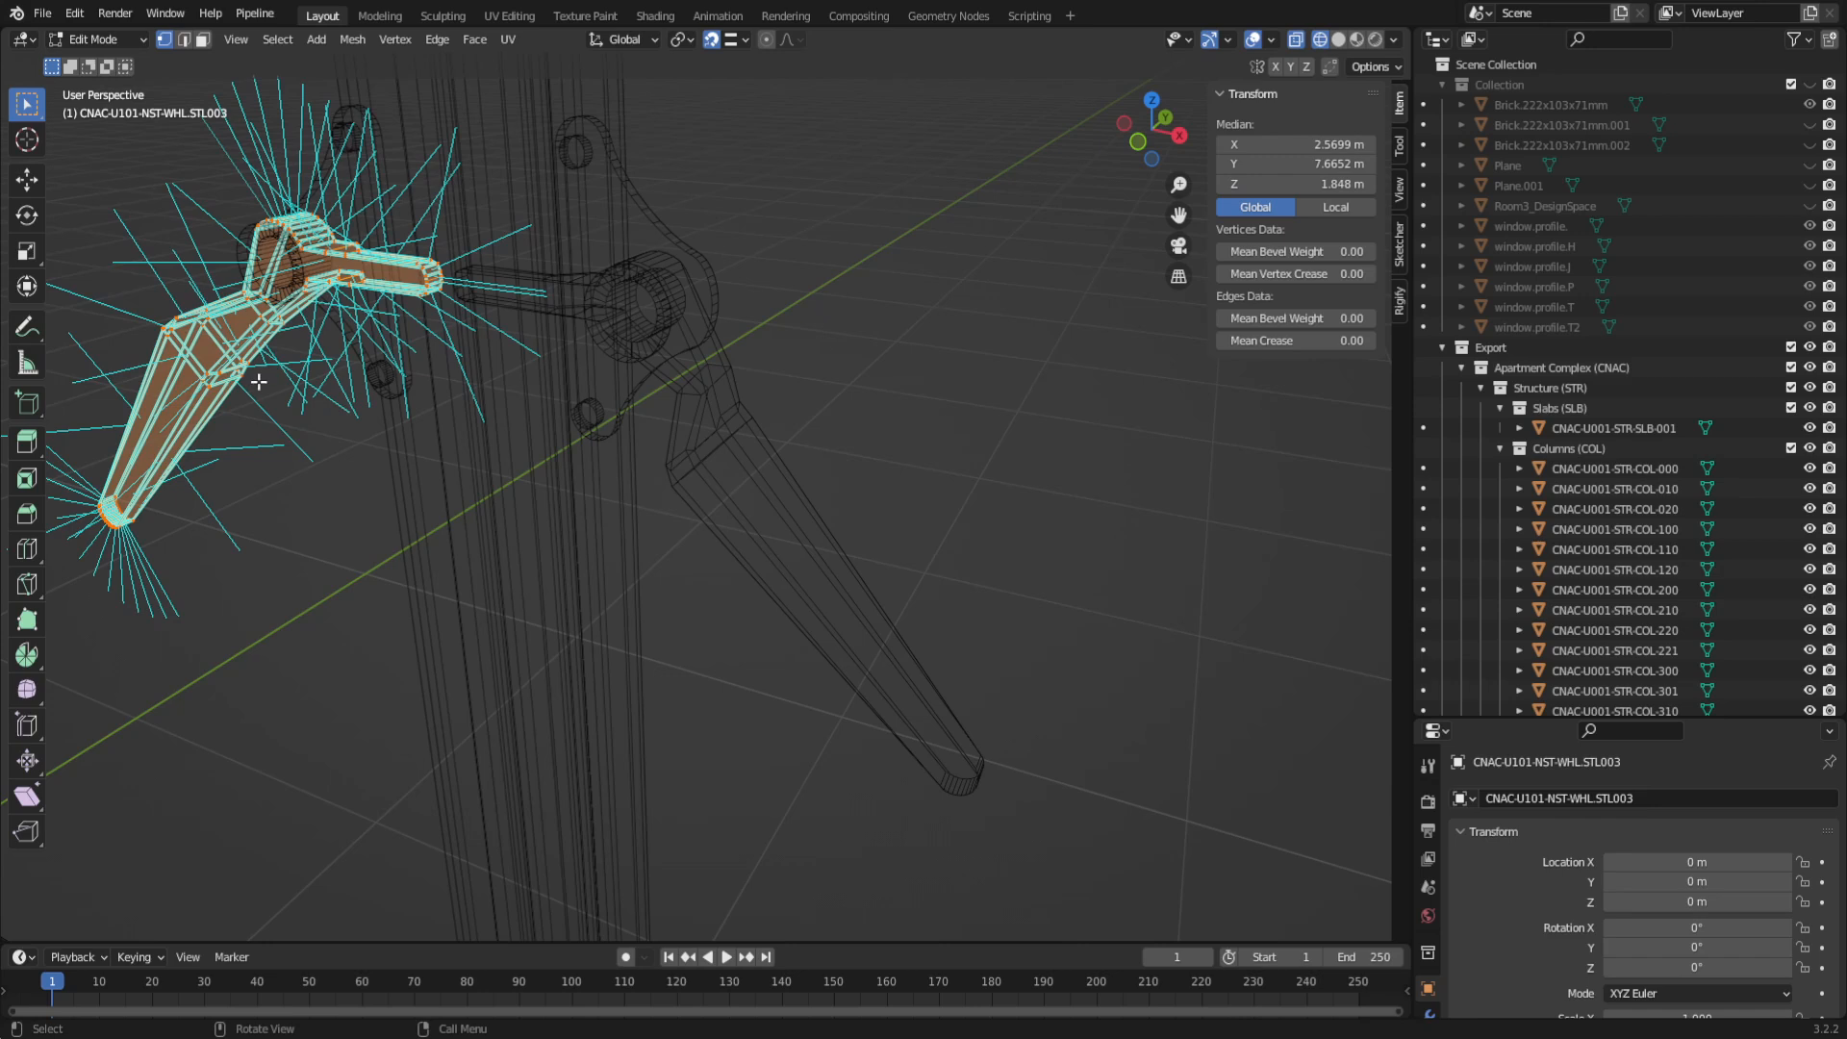
key("shift+n")
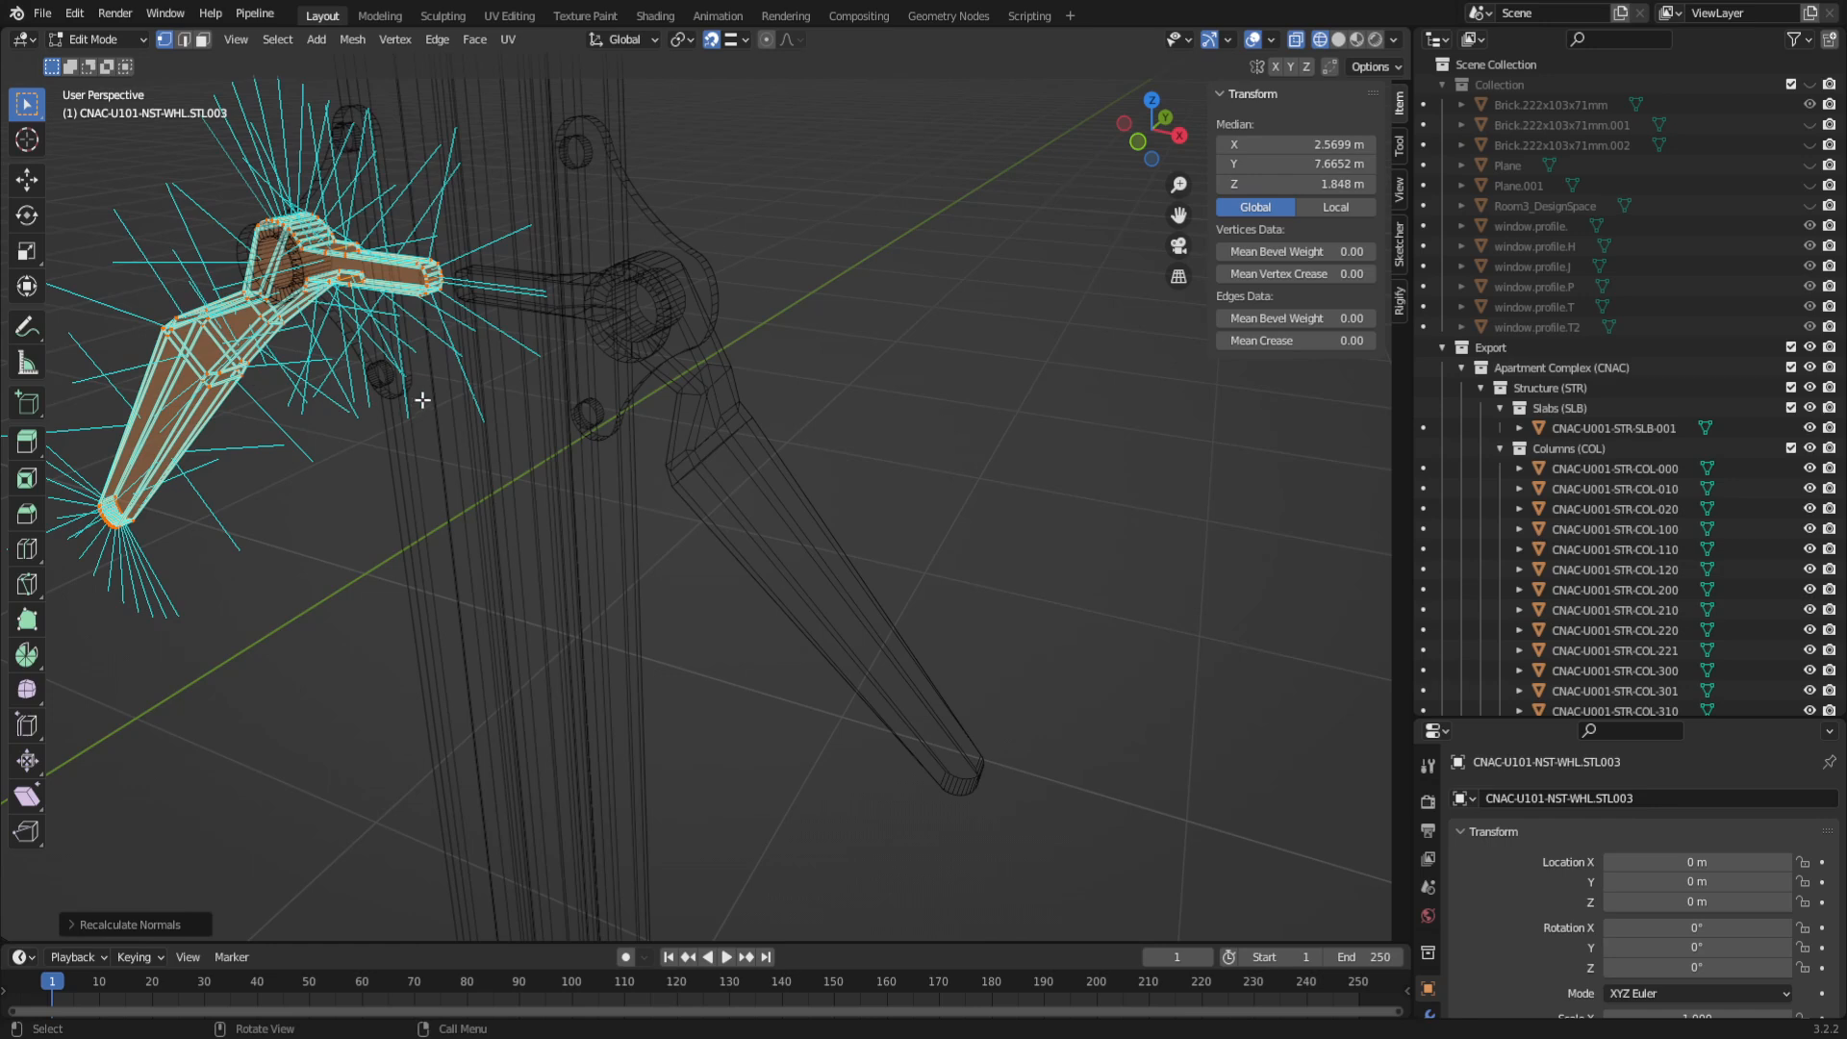
key("Tab")
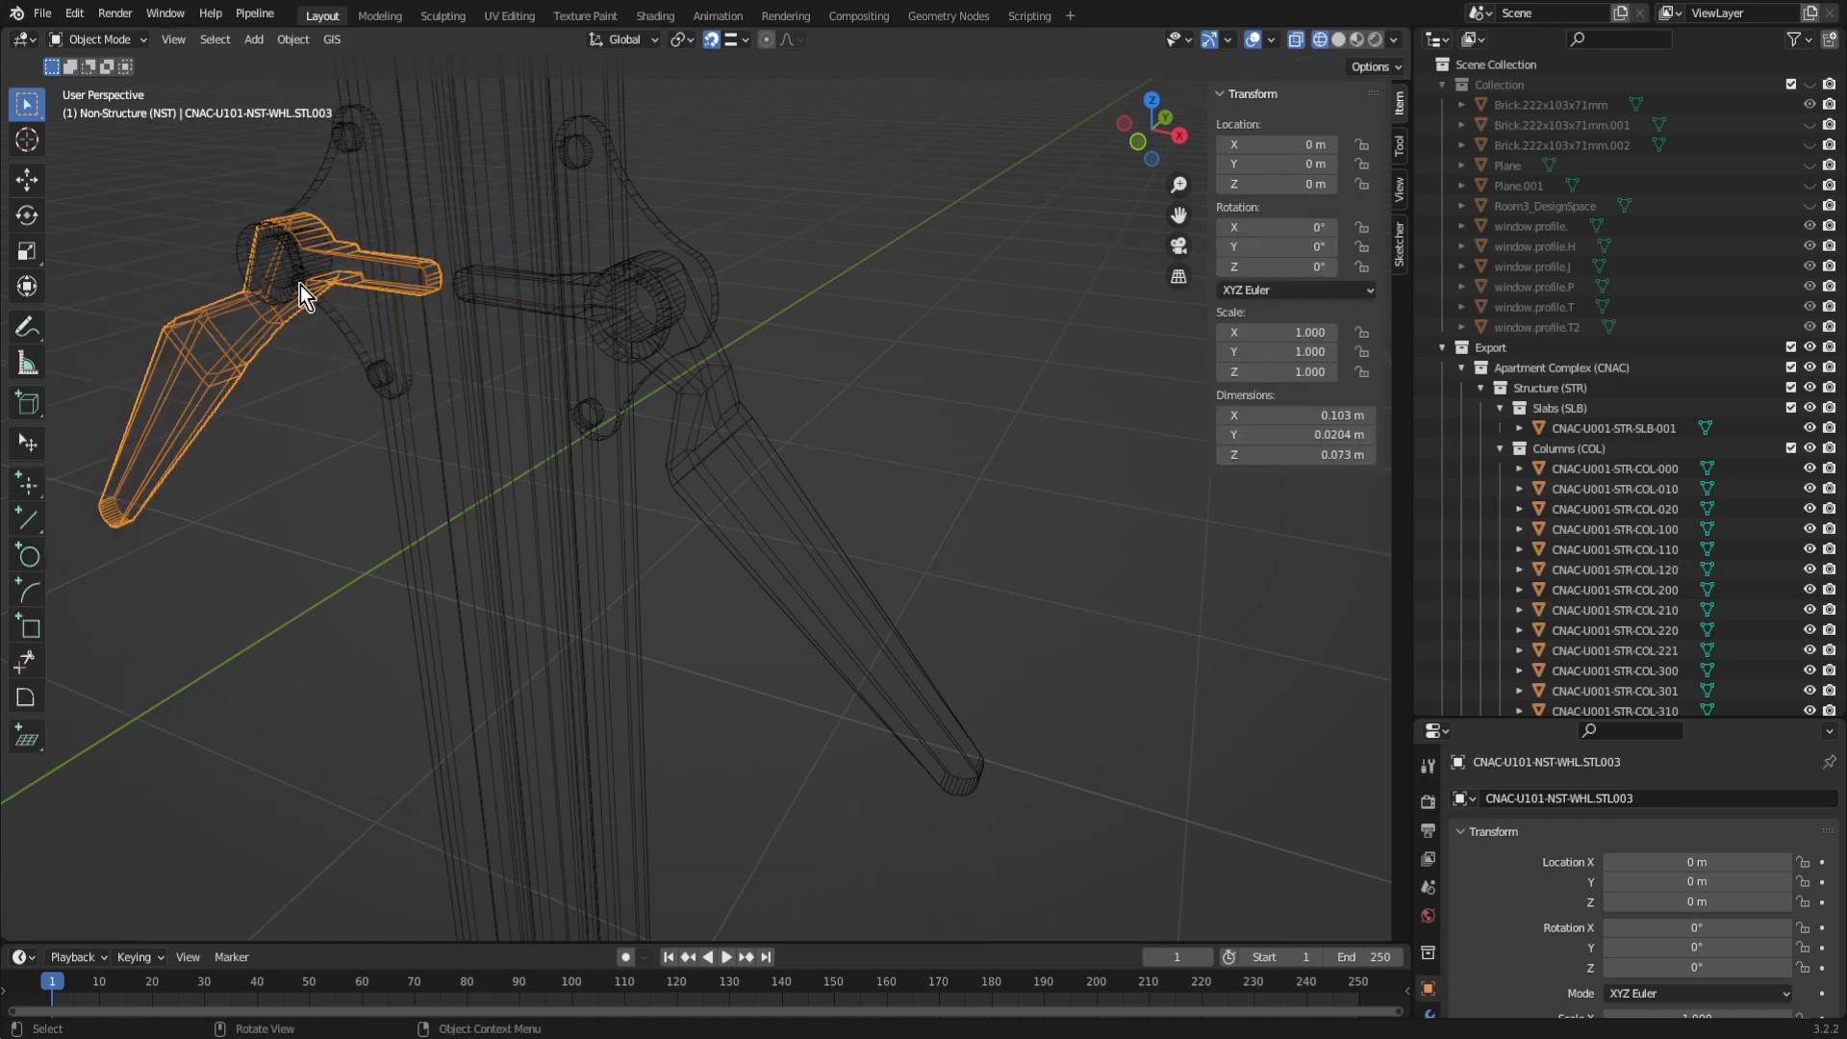
left_click(287, 263)
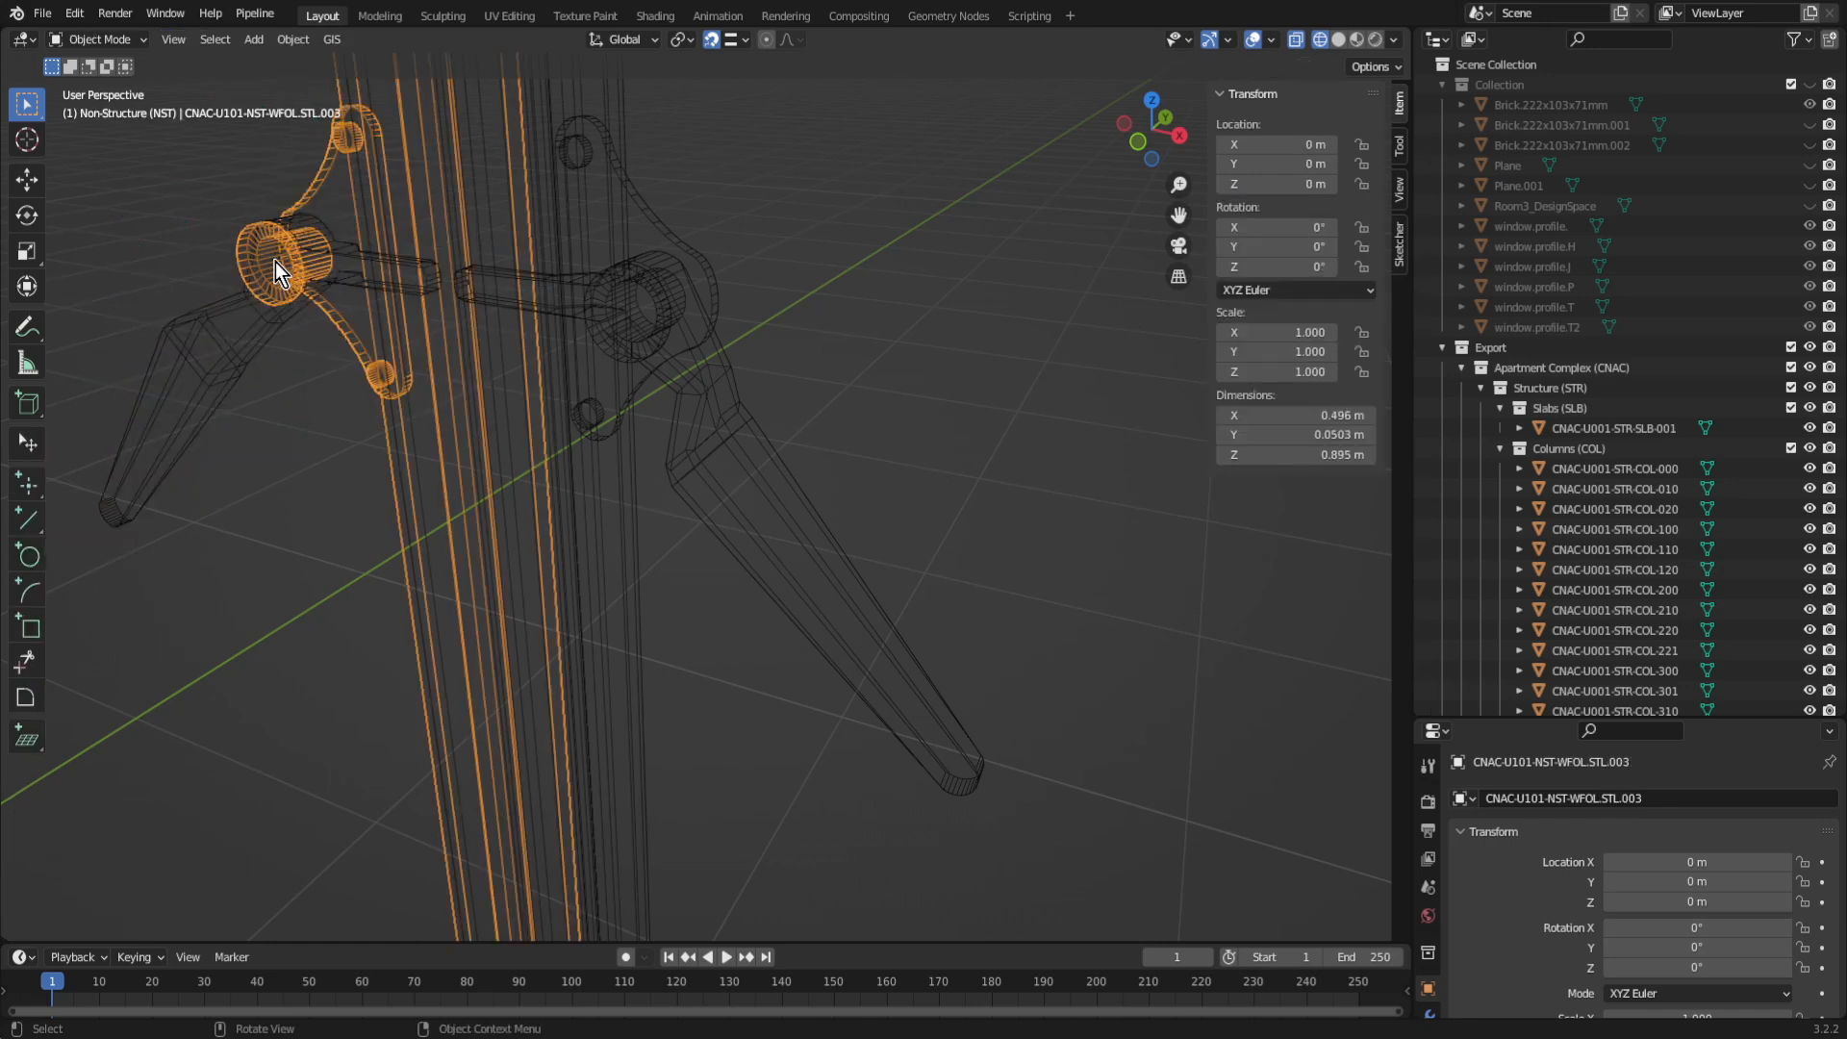
Step: Select the side sash CNAC-U101-NST-WFOR.STL.001 in the window on the opposite facade and frame it in the view
scroll(315, 343, "down", 6)
scroll(398, 396, "down", 8)
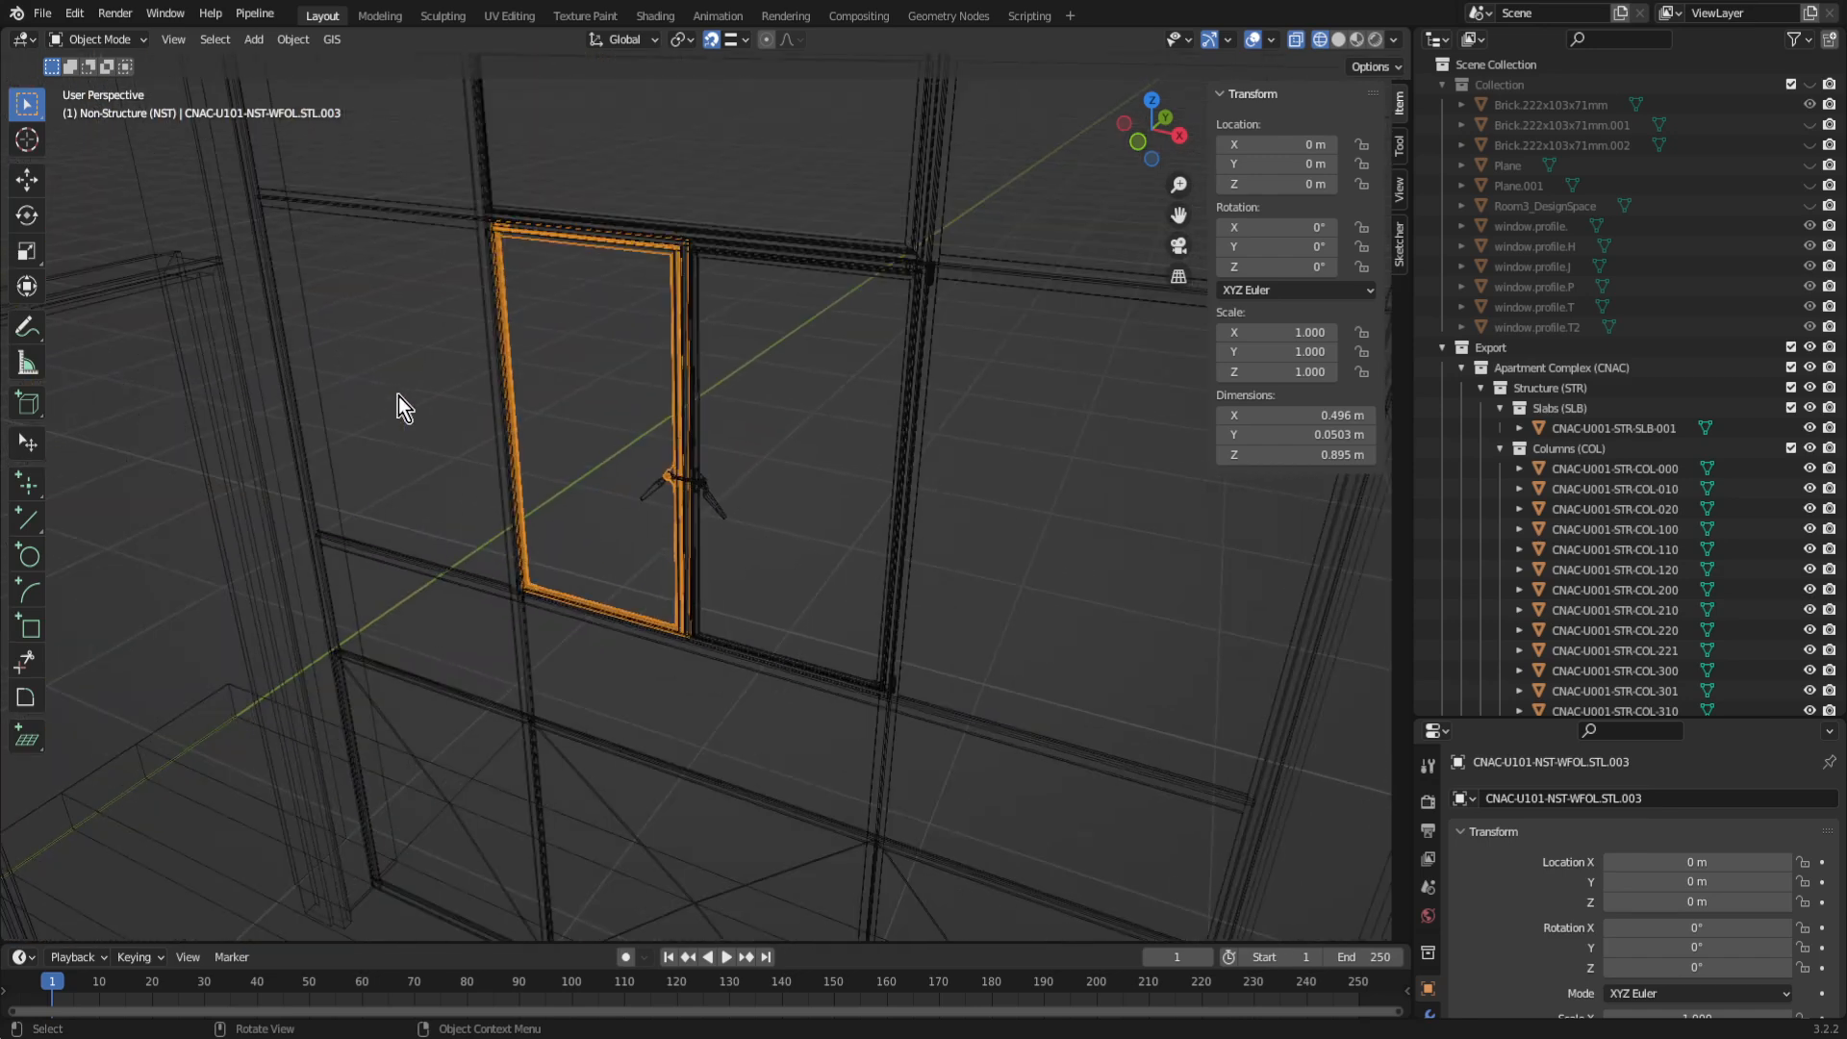
scroll(400, 397, "down", 4)
middle_click_drag(458, 408, 625, 504, "shift")
middle_click_drag(751, 539, 164, 381, "shift")
scroll(480, 454, "down", 2)
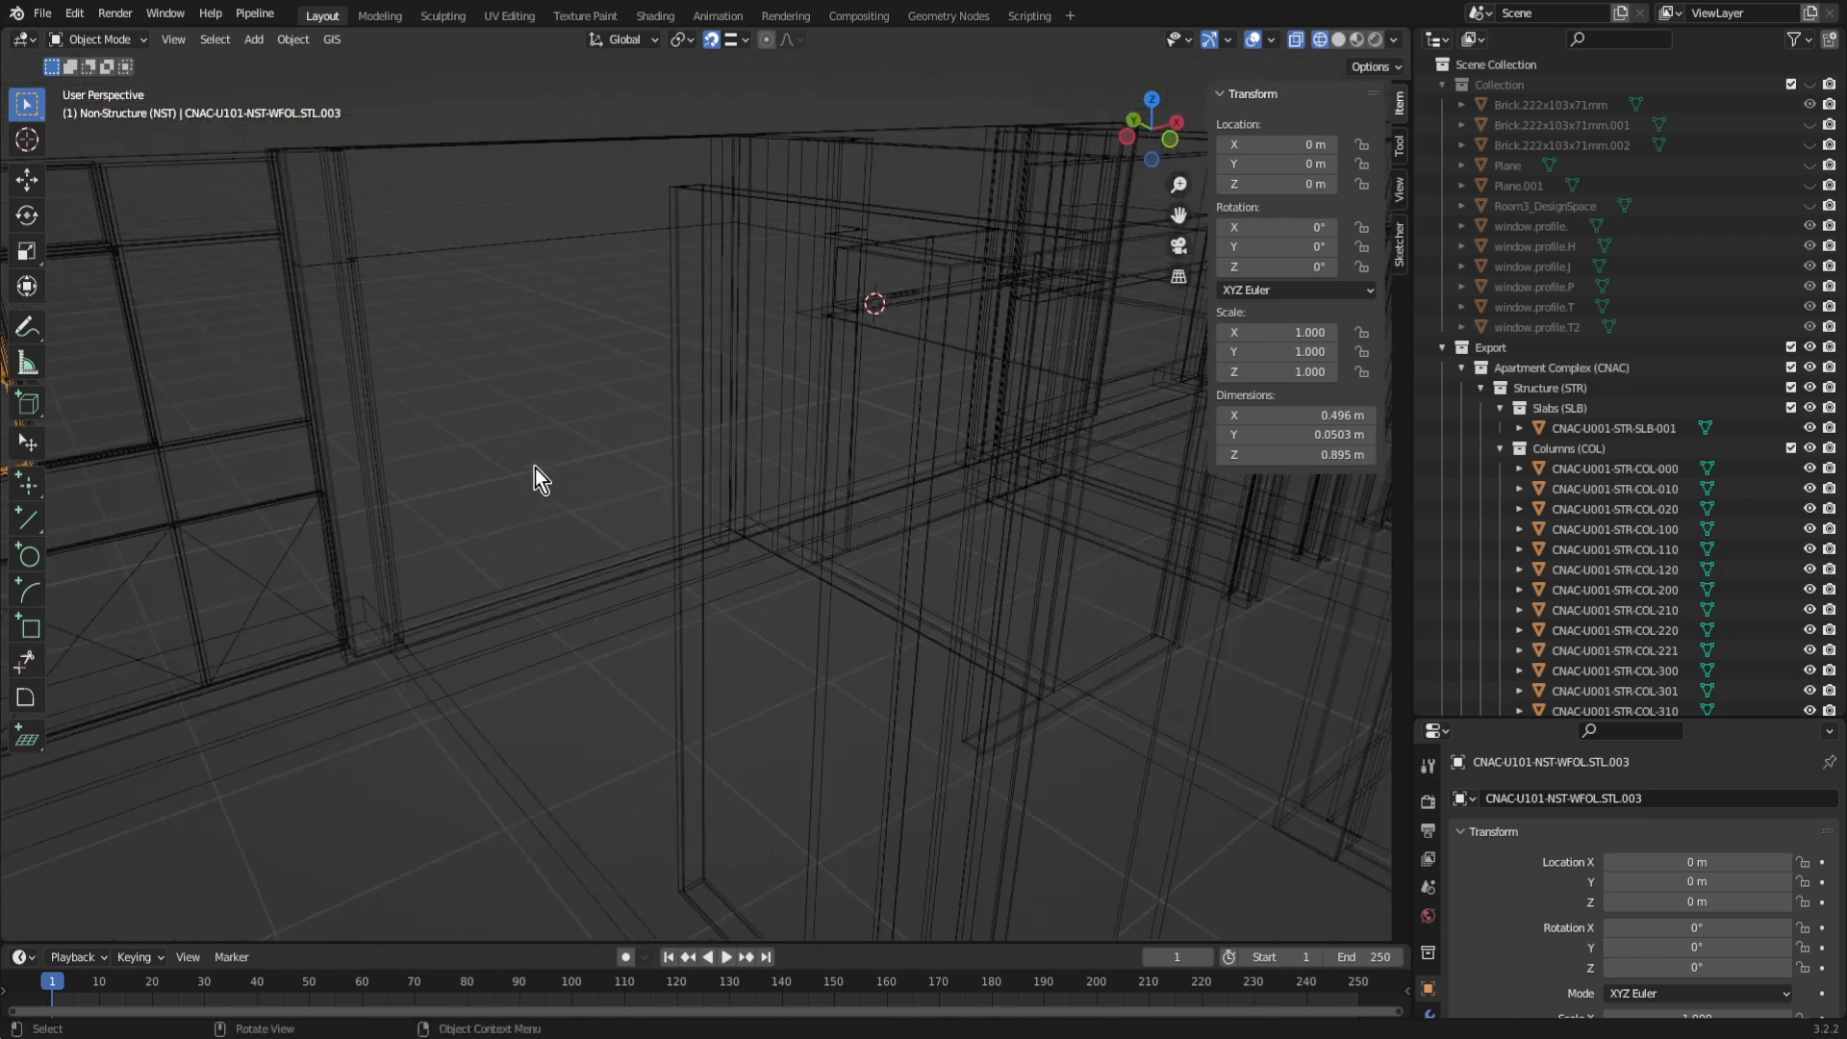
scroll(536, 469, "down", 6)
middle_click_drag(507, 484, 466, 462)
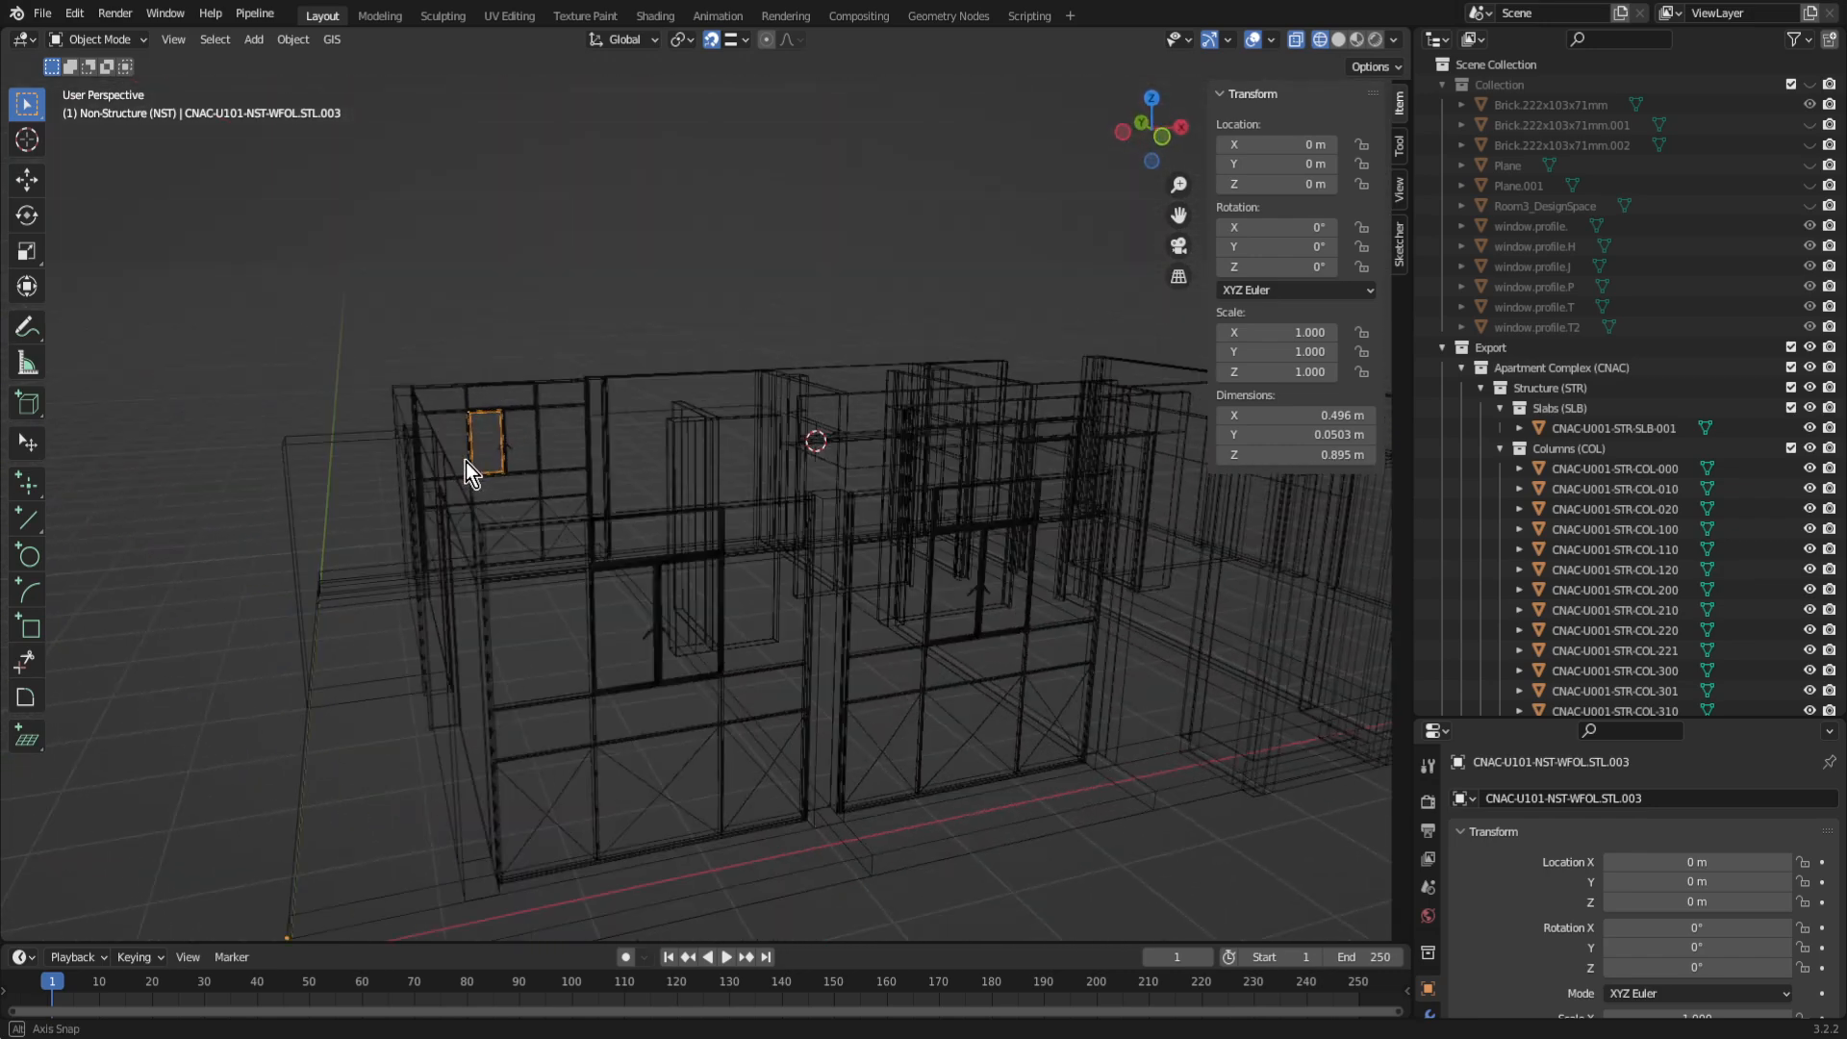
left_click(649, 639)
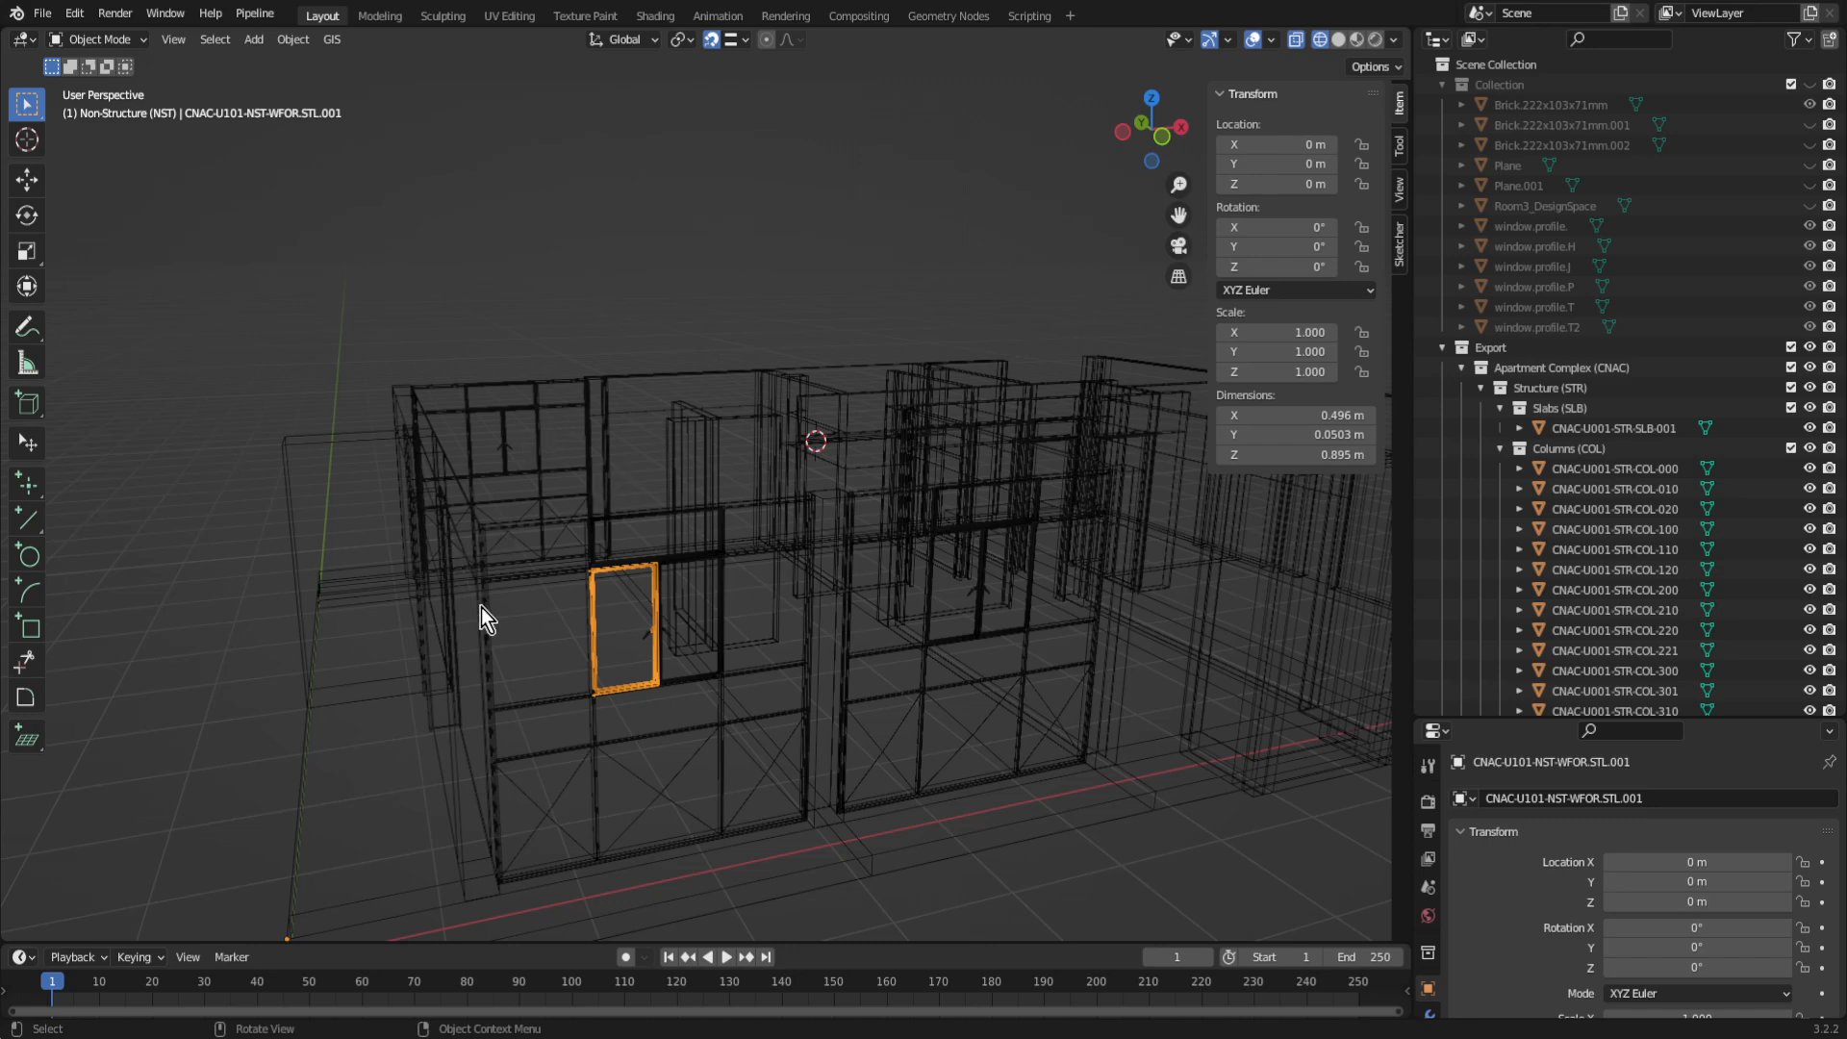
key("KP_Decimal")
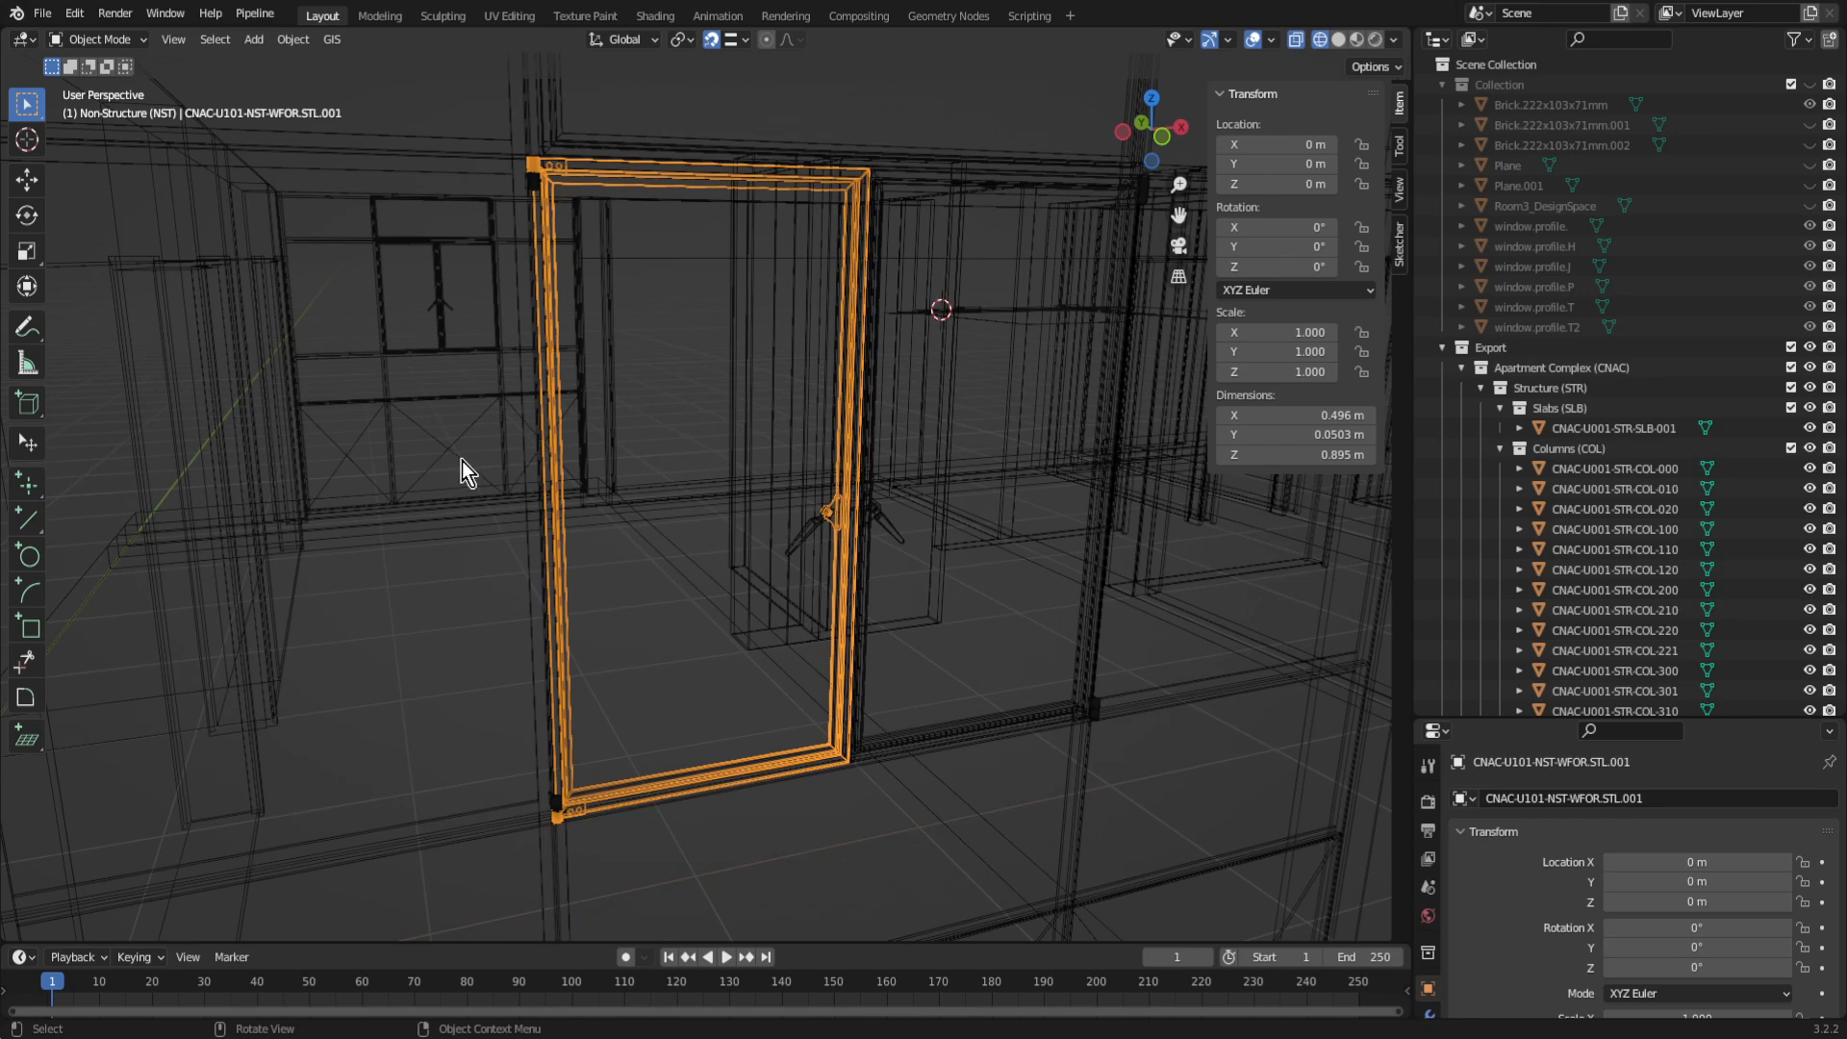
middle_click_drag(644, 461, 639, 504, "shift")
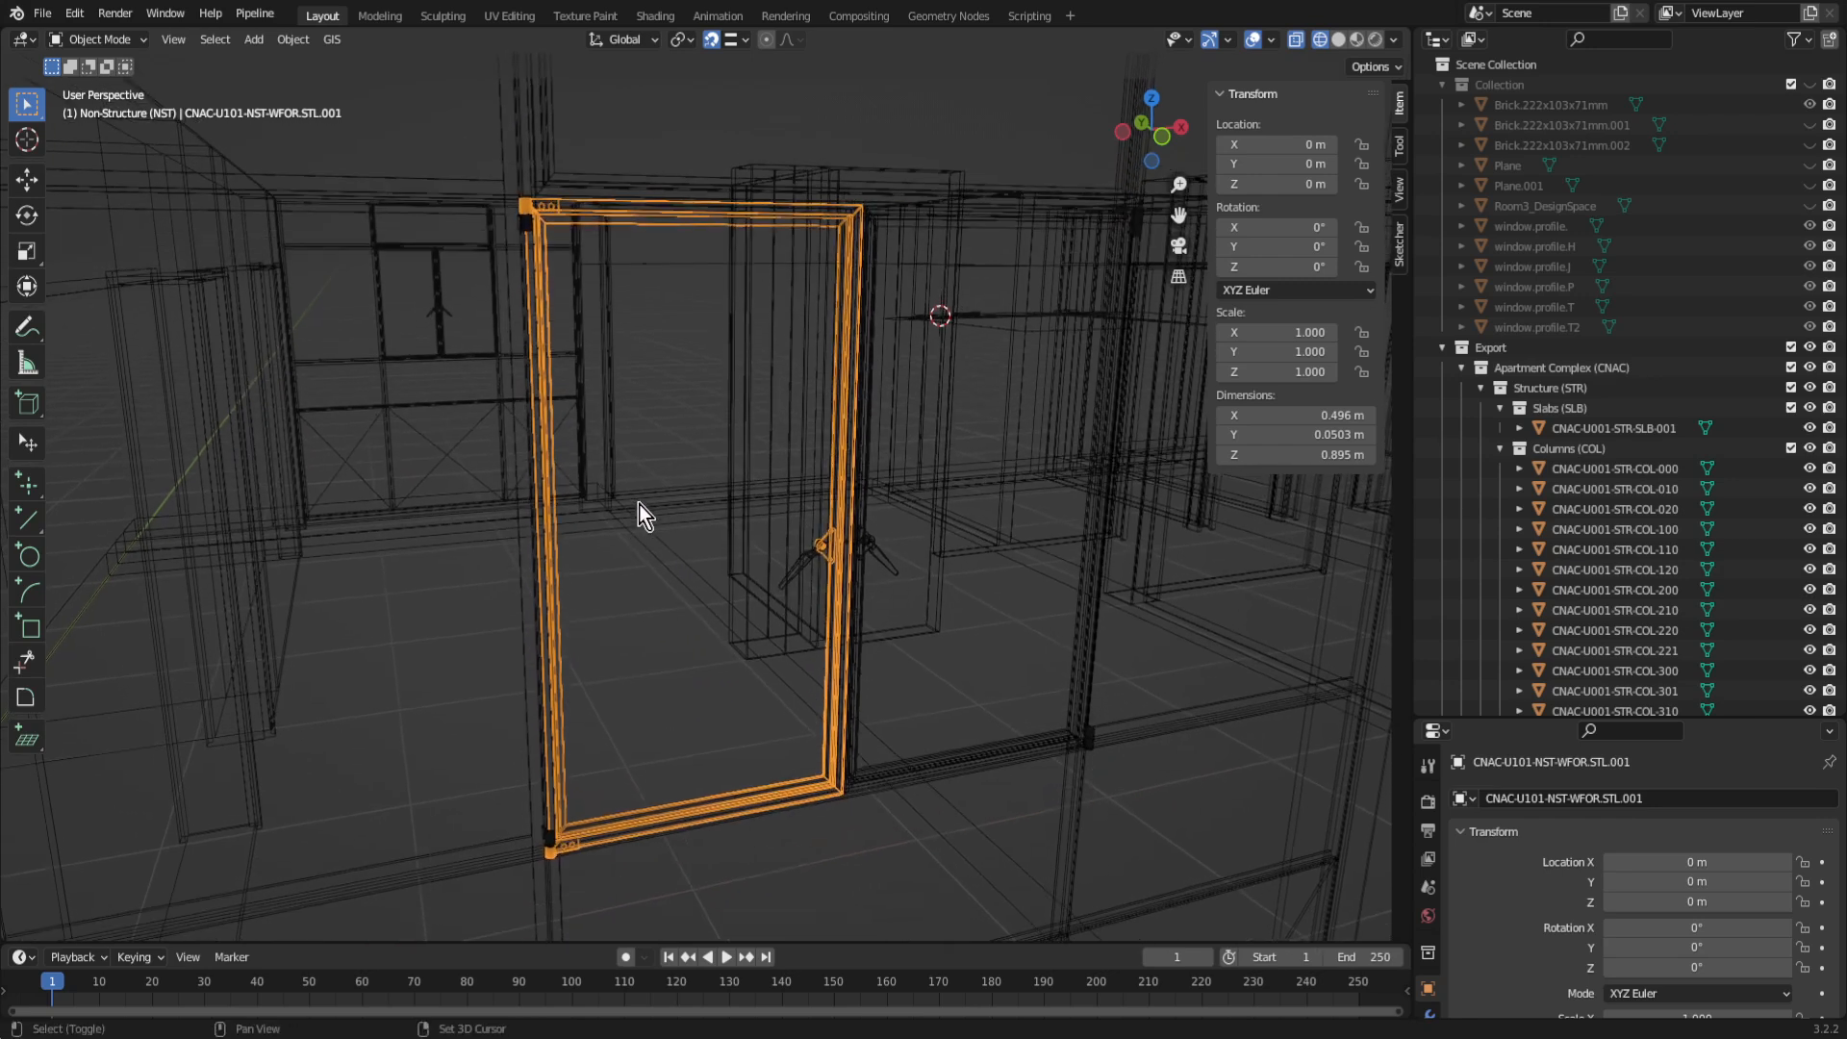
Step: Box-select the entire mesh of this side sash in Edit Mode and recalculate its normals to the outside
key("Tab")
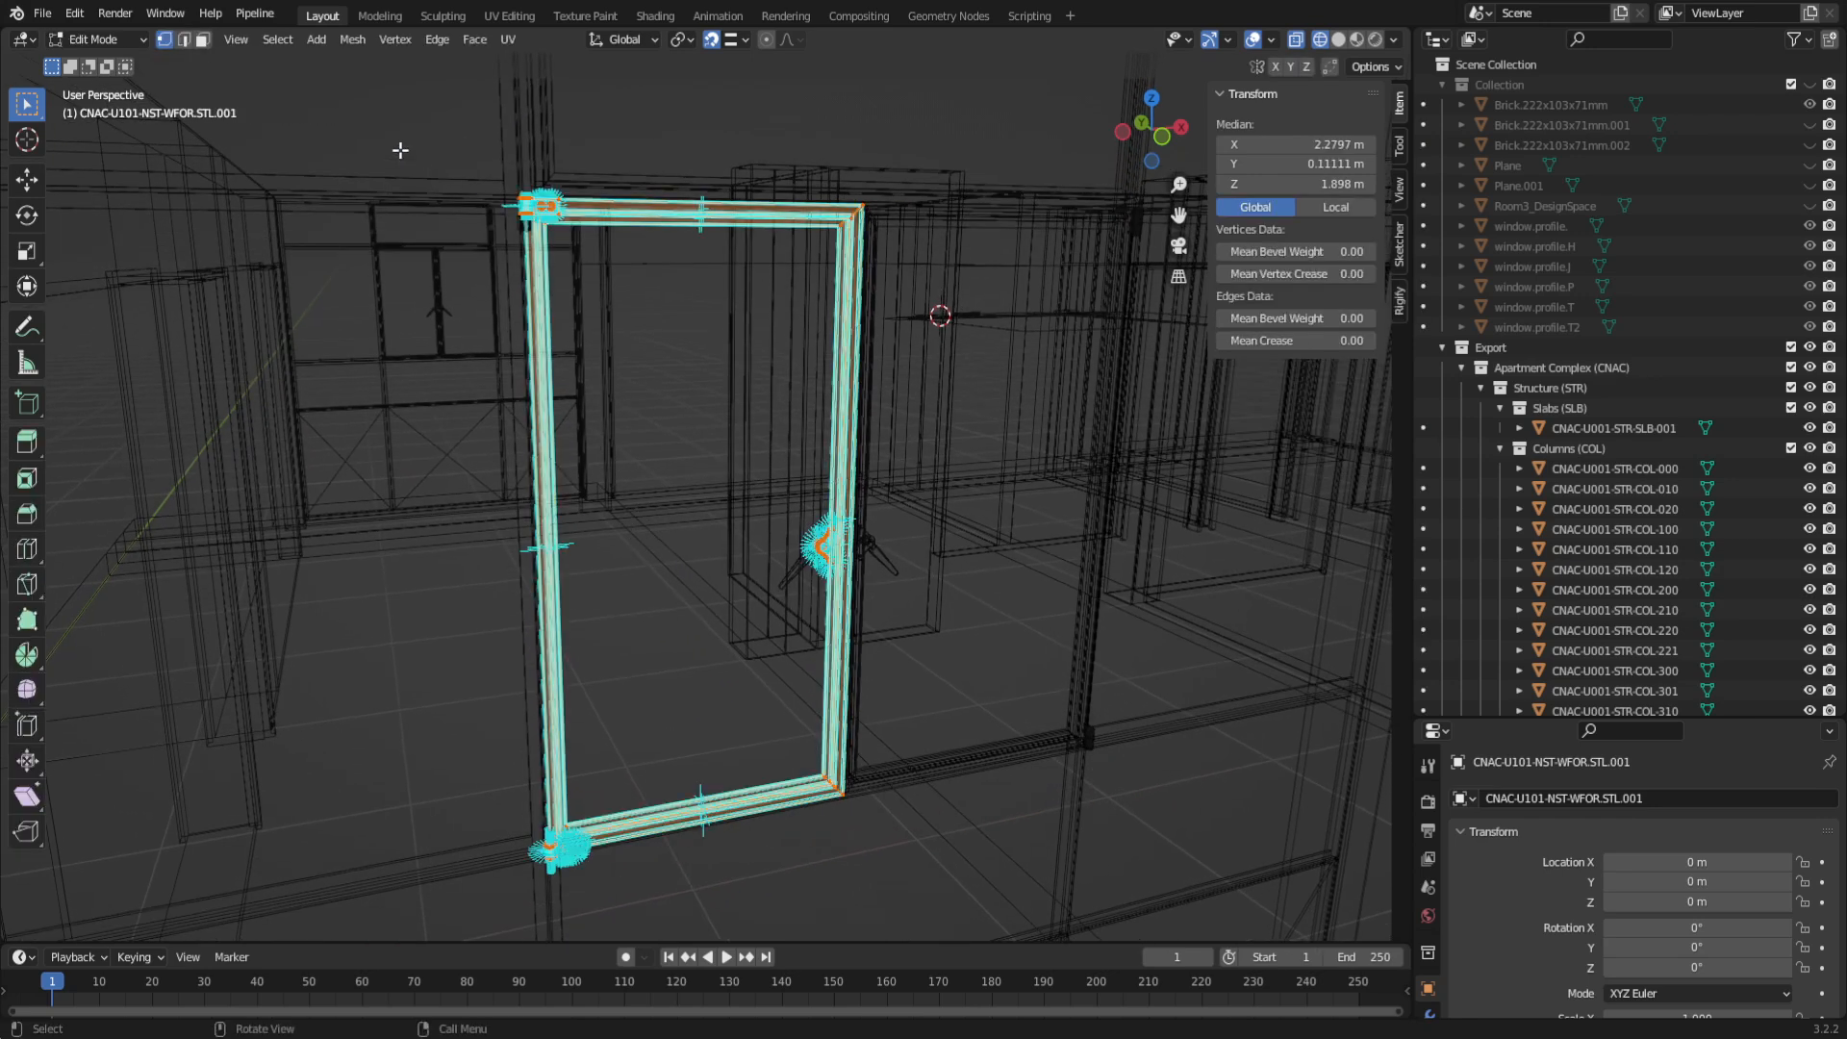
left_click_drag(399, 154, 977, 921)
key("shift")
key("shift+n")
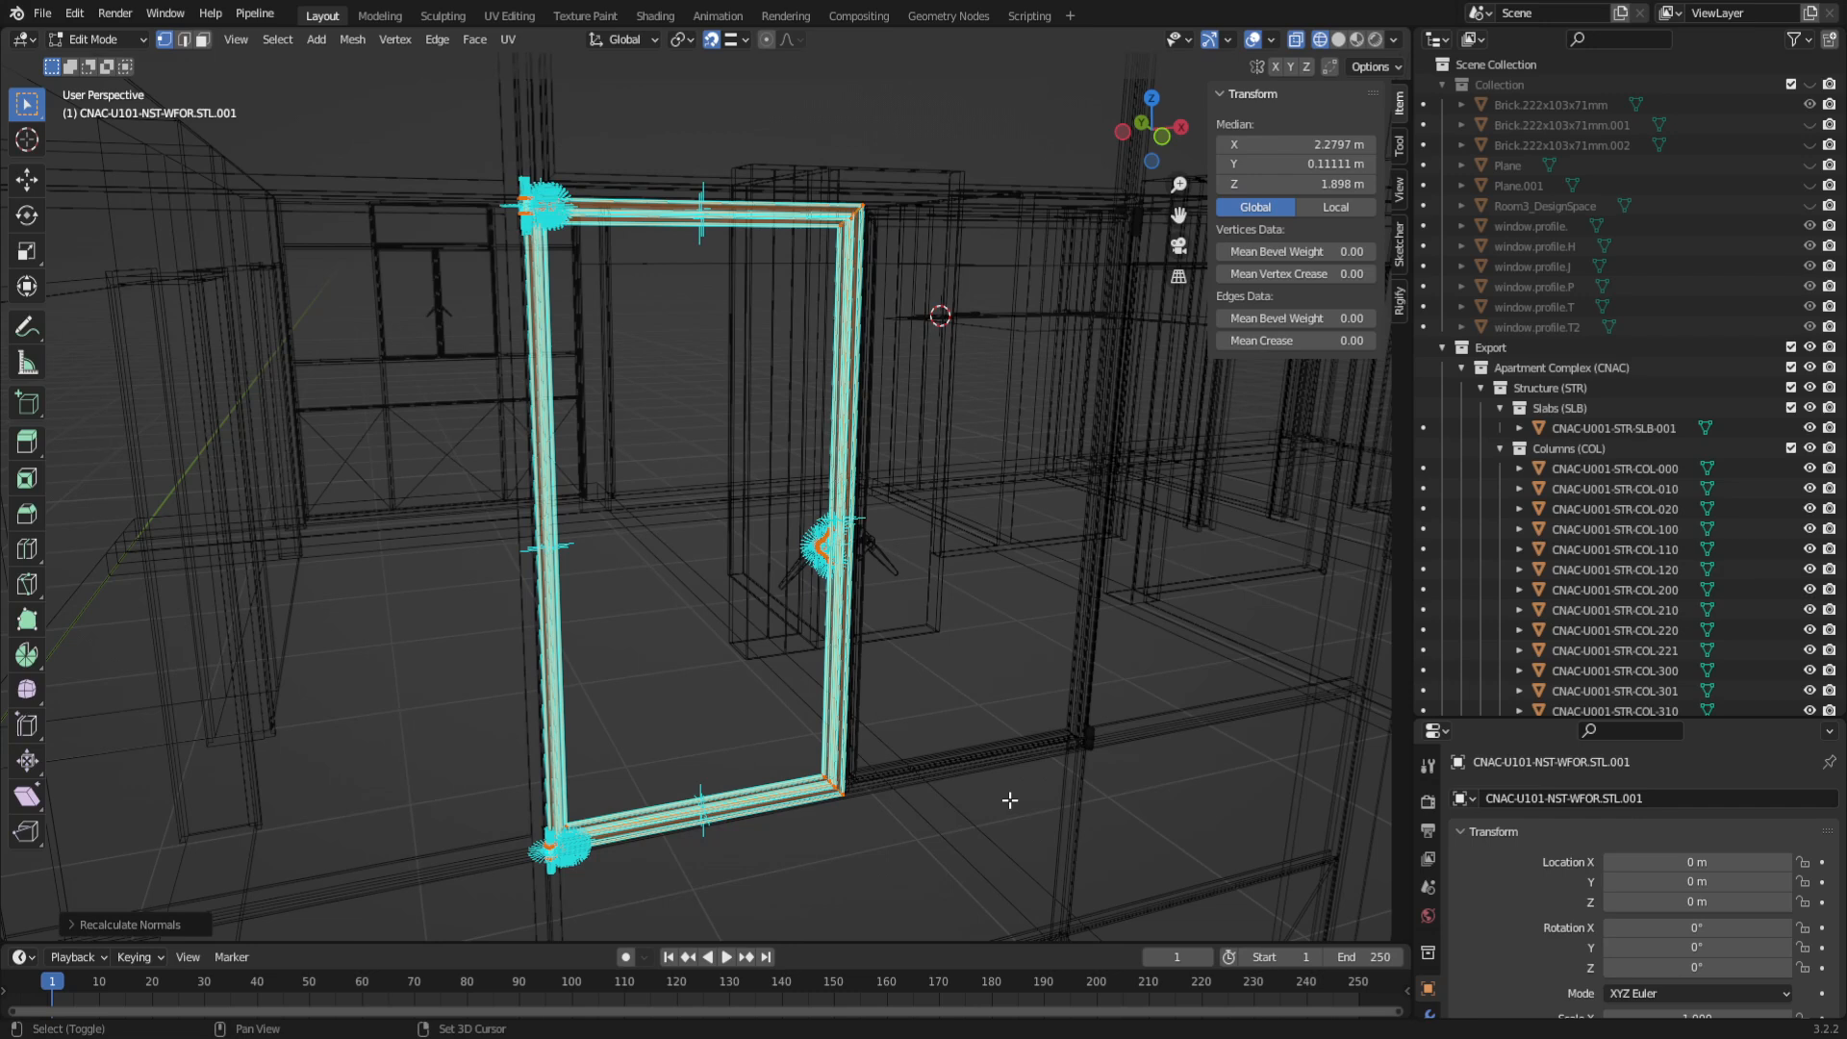
key("Tab")
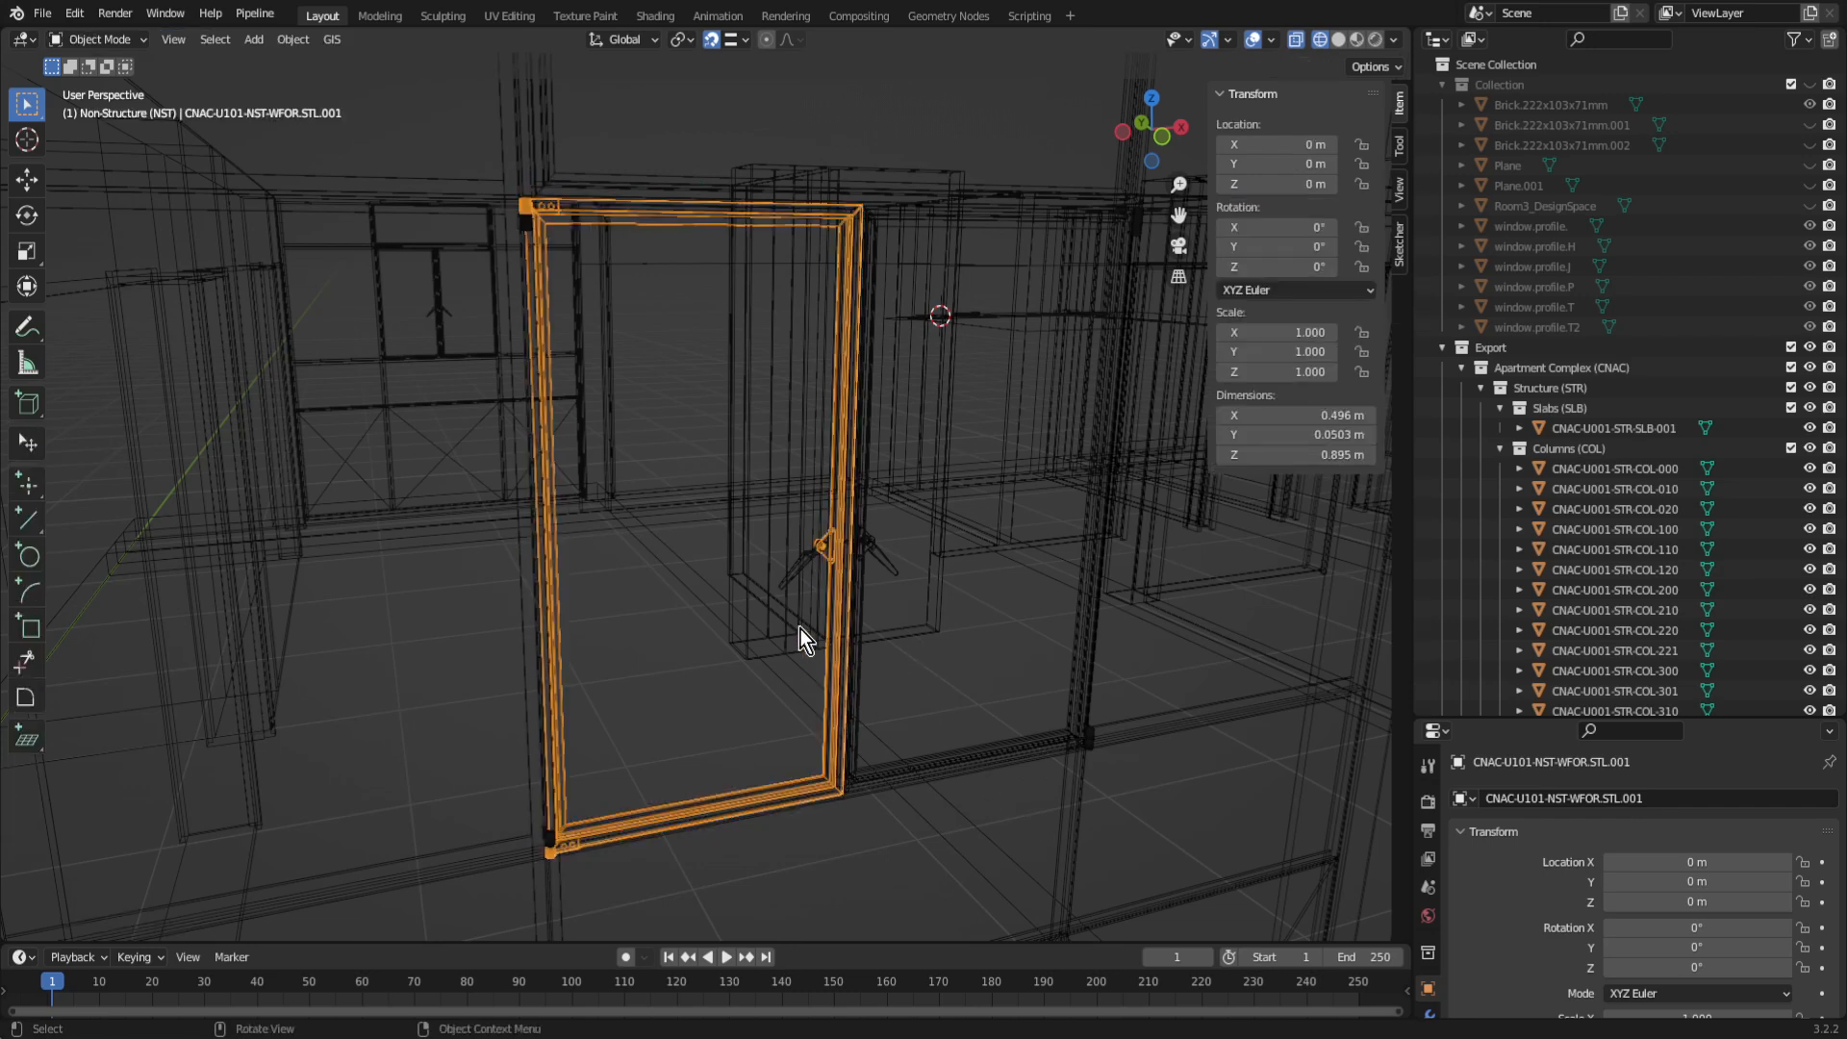
left_click(804, 576)
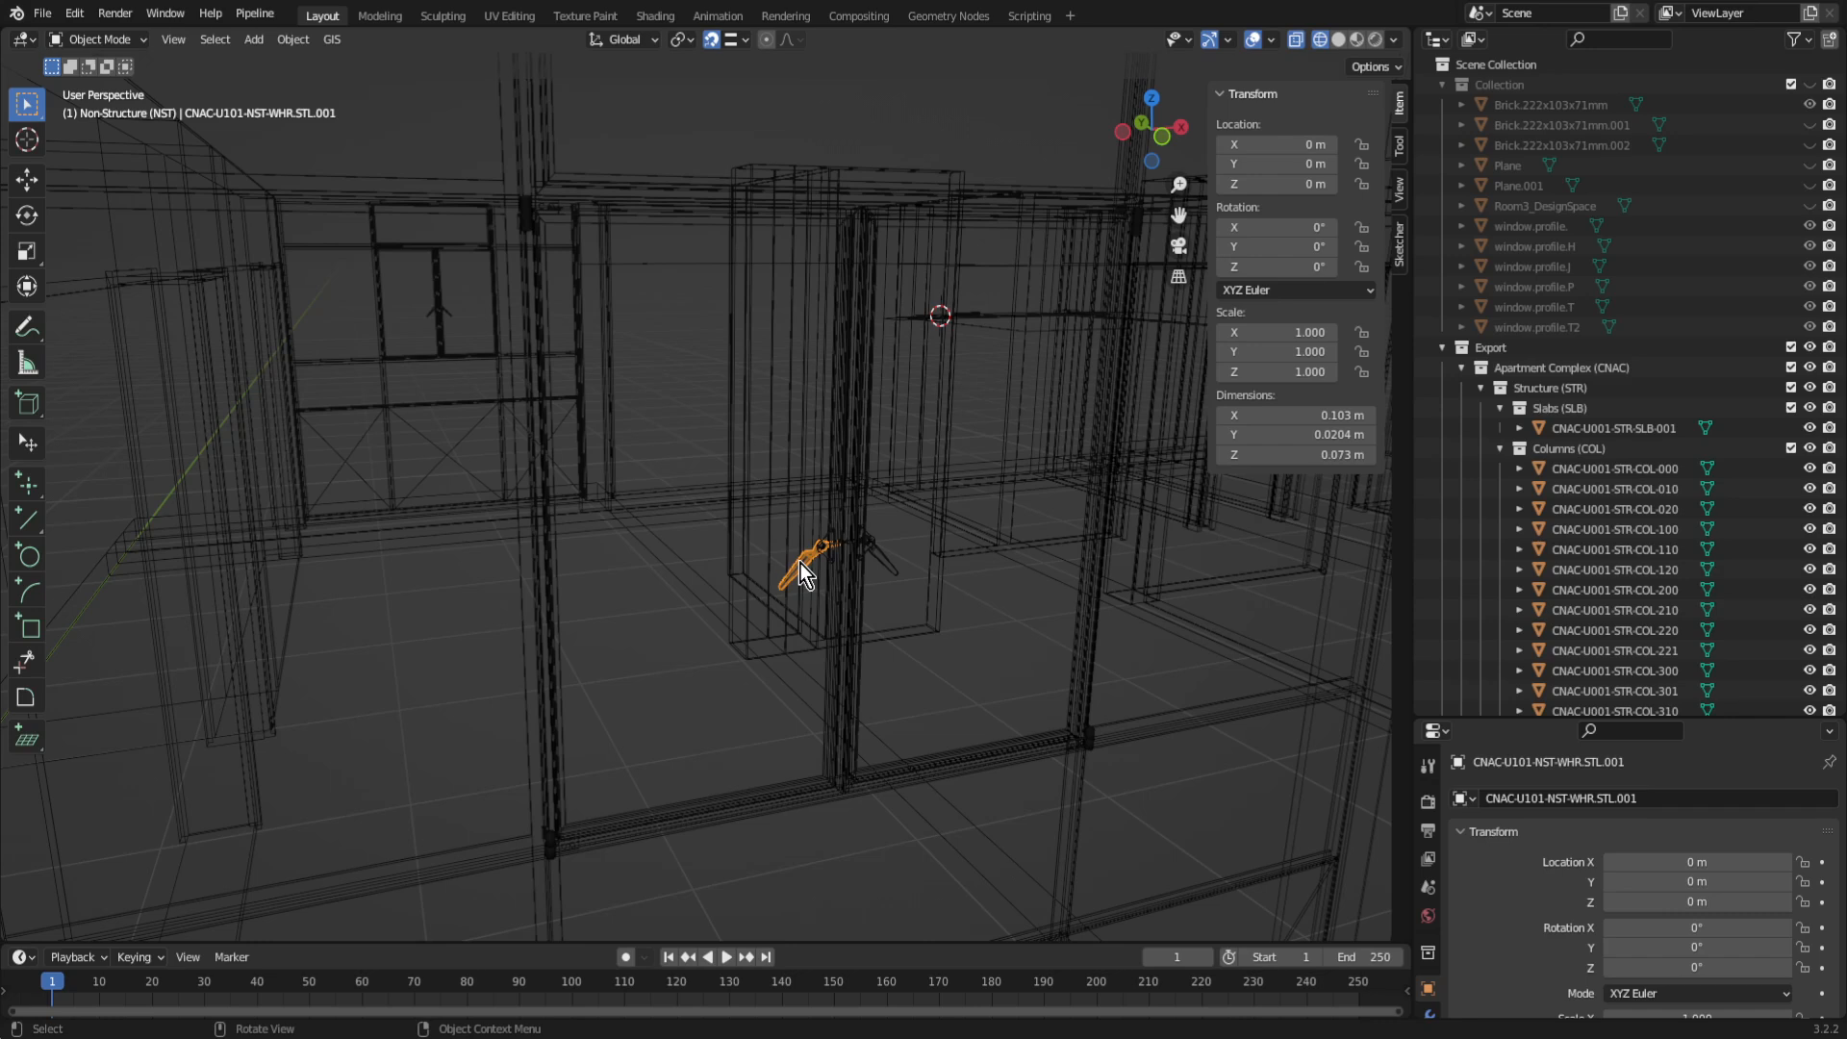
scroll(800, 561, "down", 3)
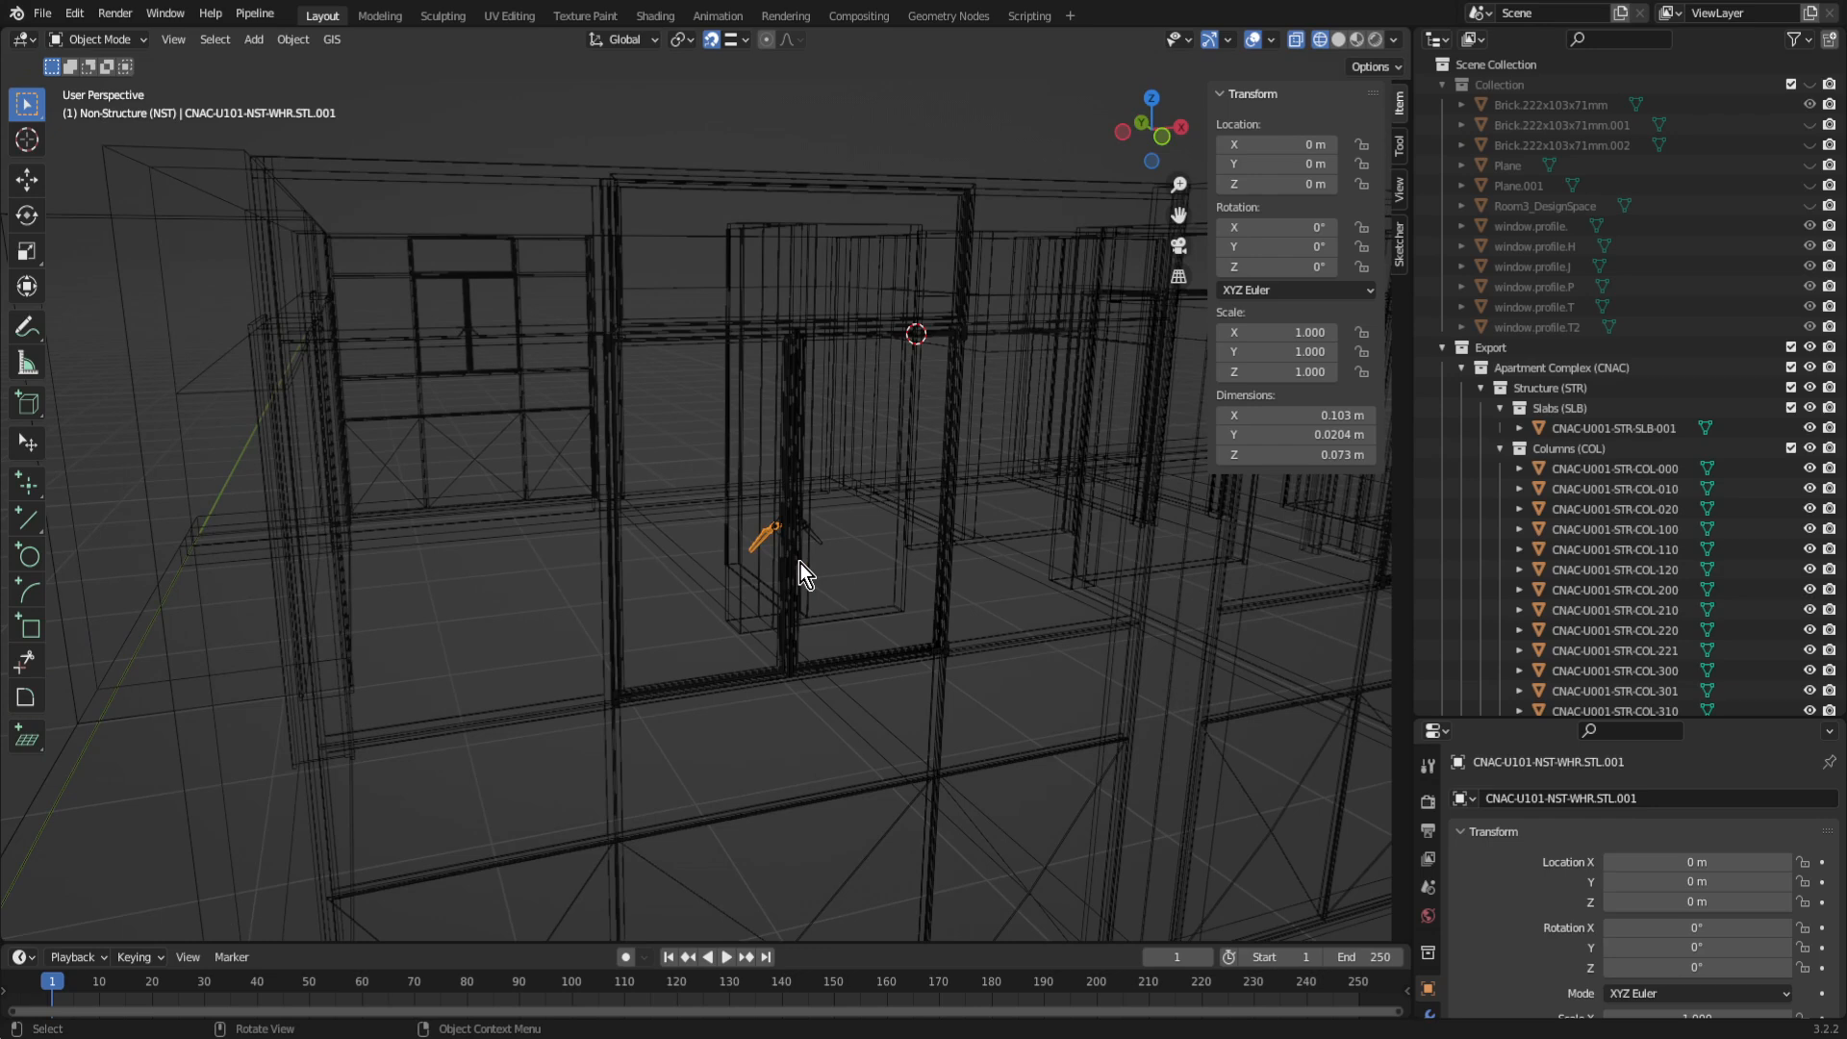
middle_click_drag(801, 574, 616, 404)
scroll(511, 193, "up", 3)
left_click(516, 176)
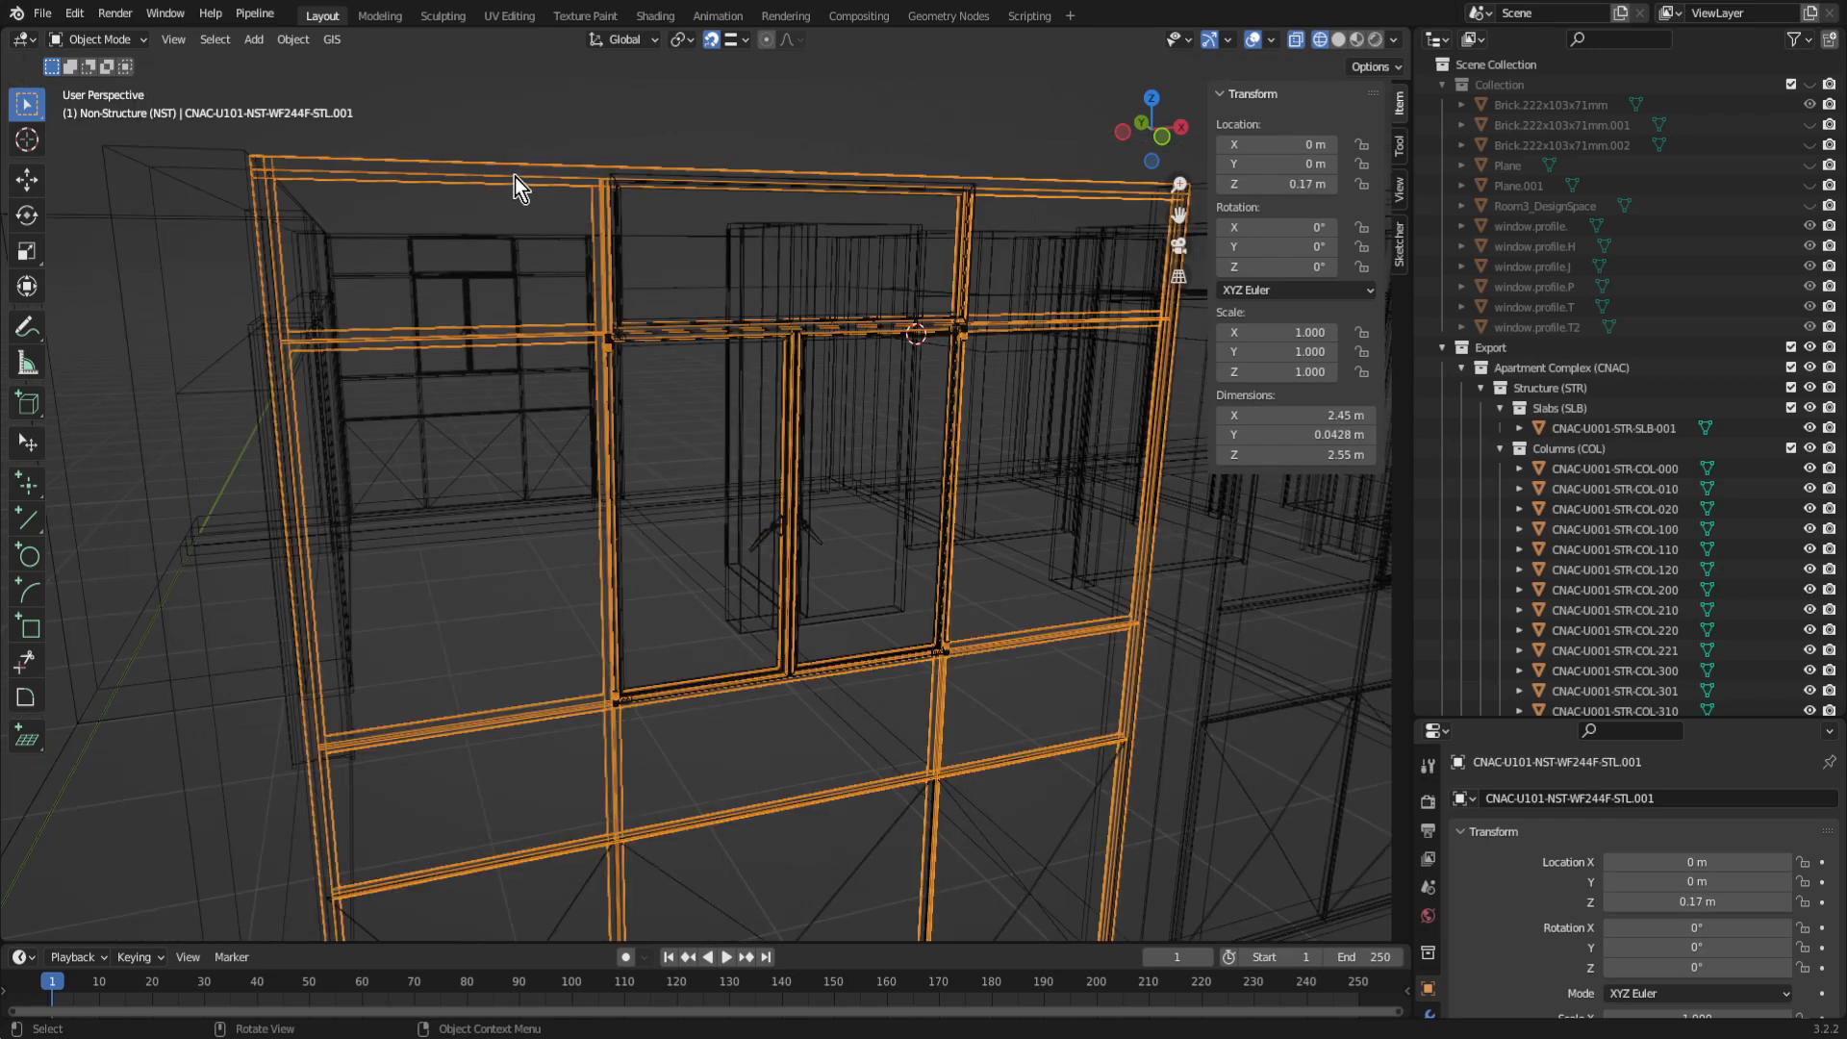
left_click(621, 217, "shift")
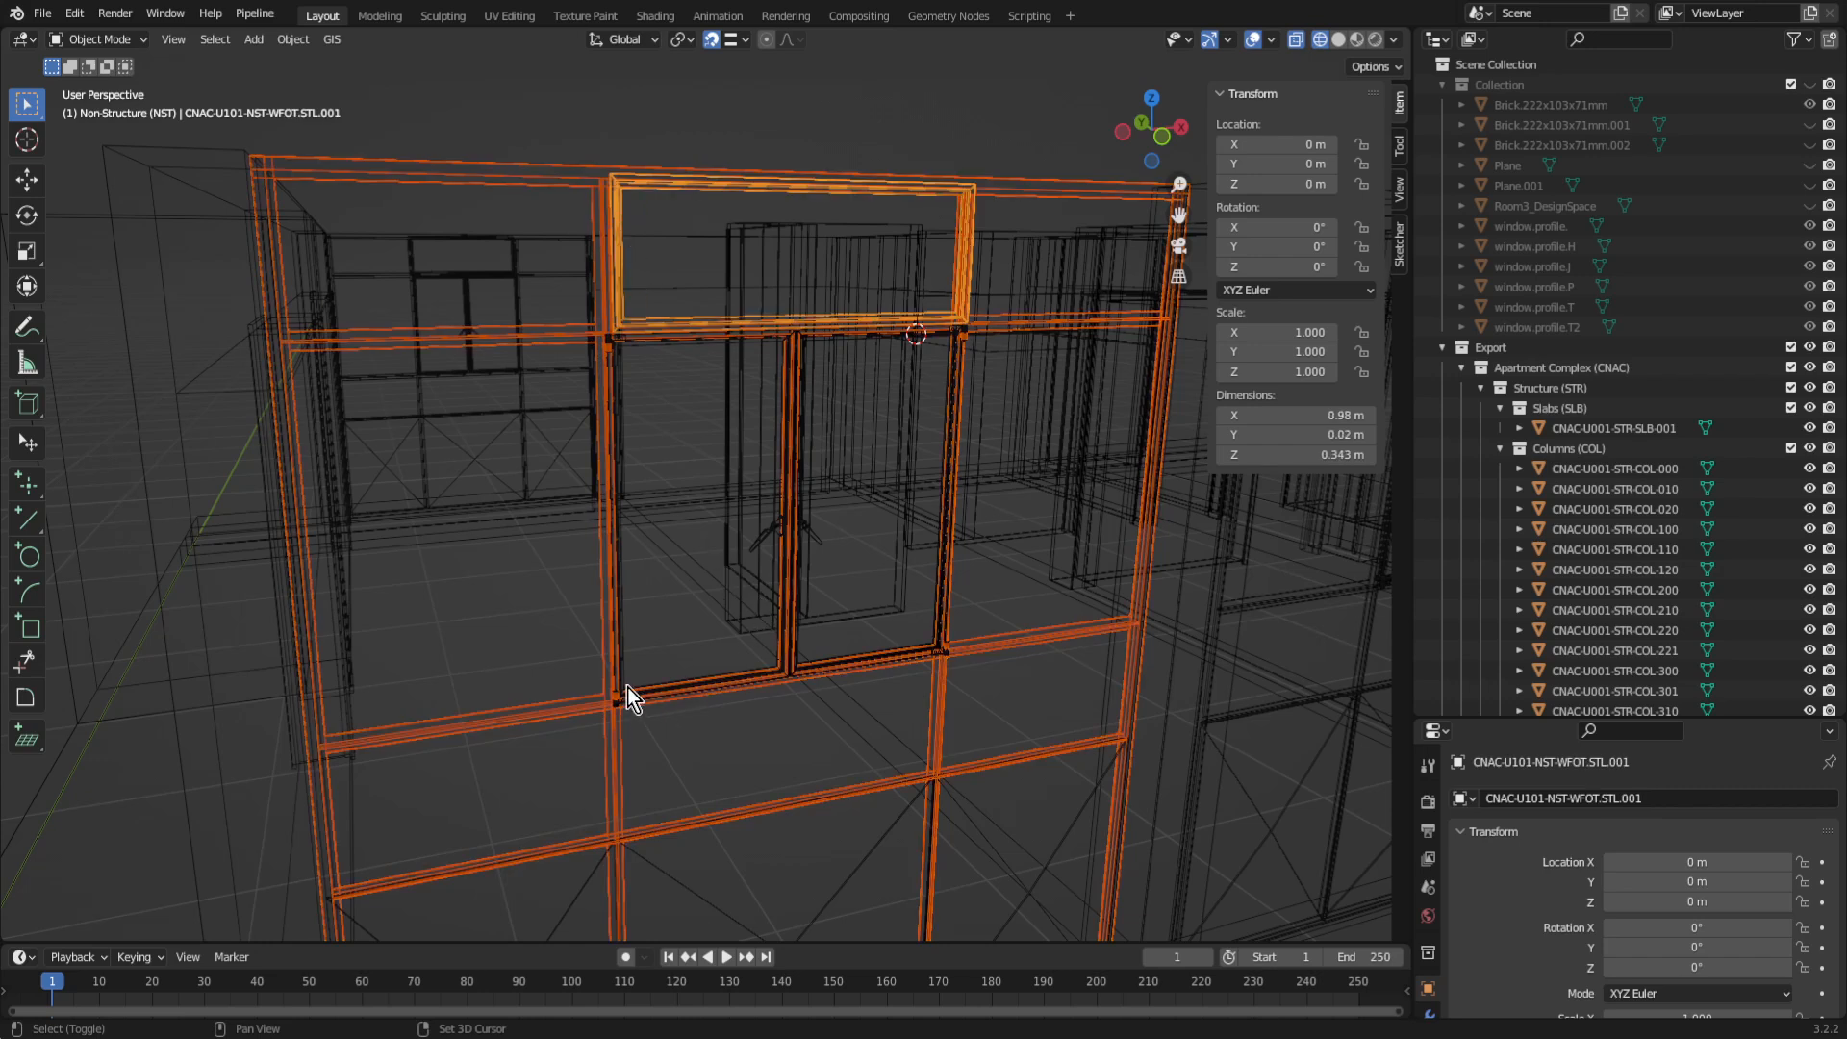
middle_click_drag(606, 658, 686, 677)
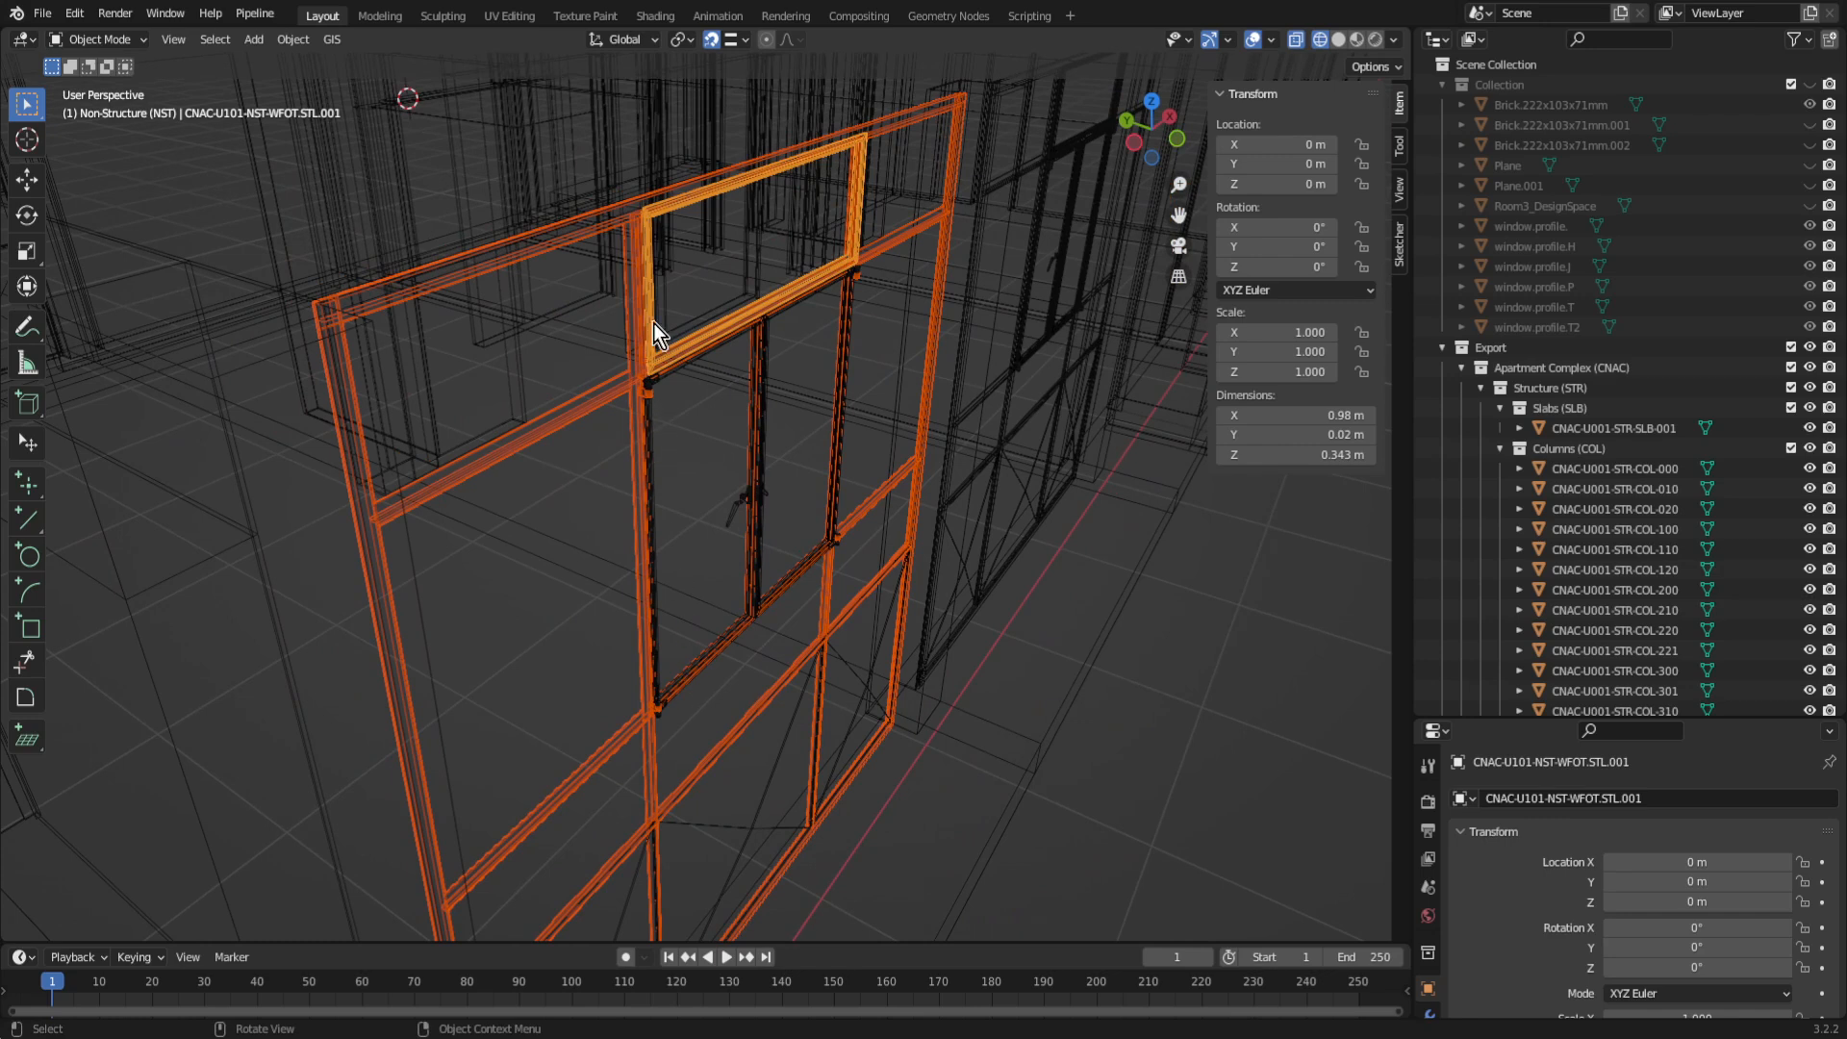
scroll(655, 323, "up", 3)
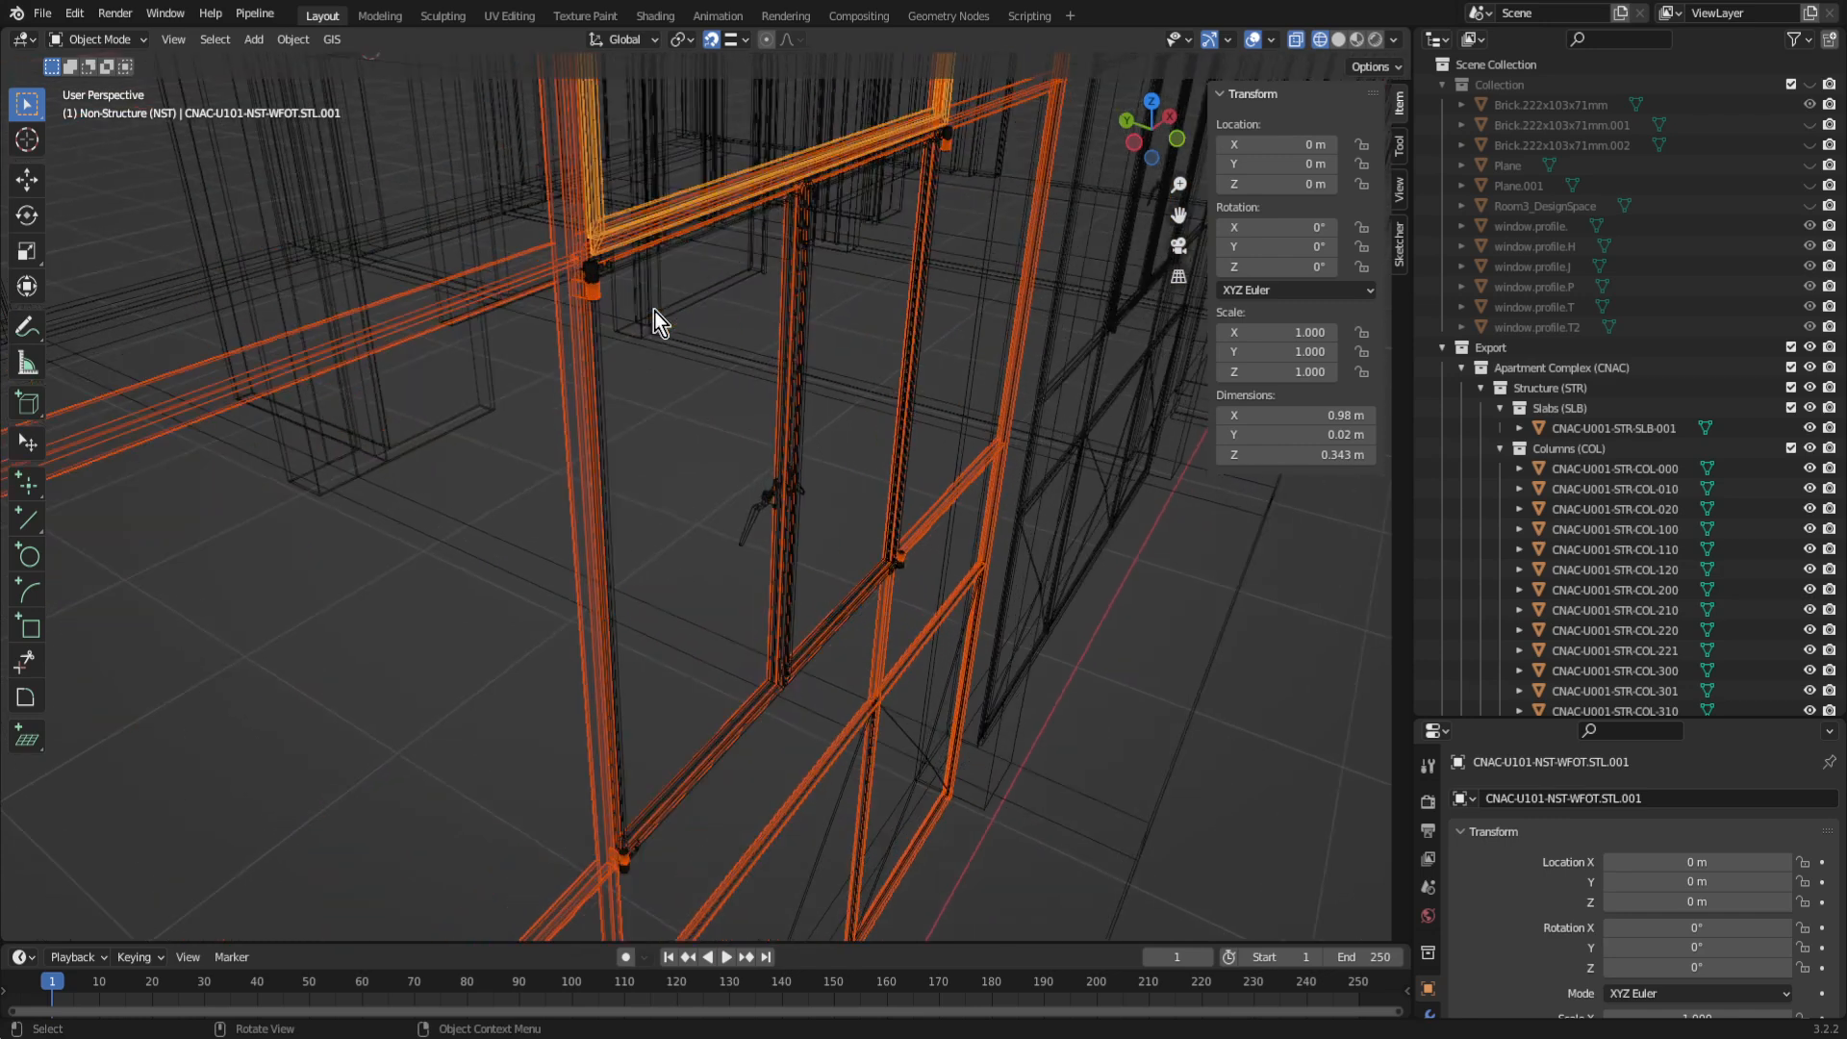
left_click(594, 269, "shift")
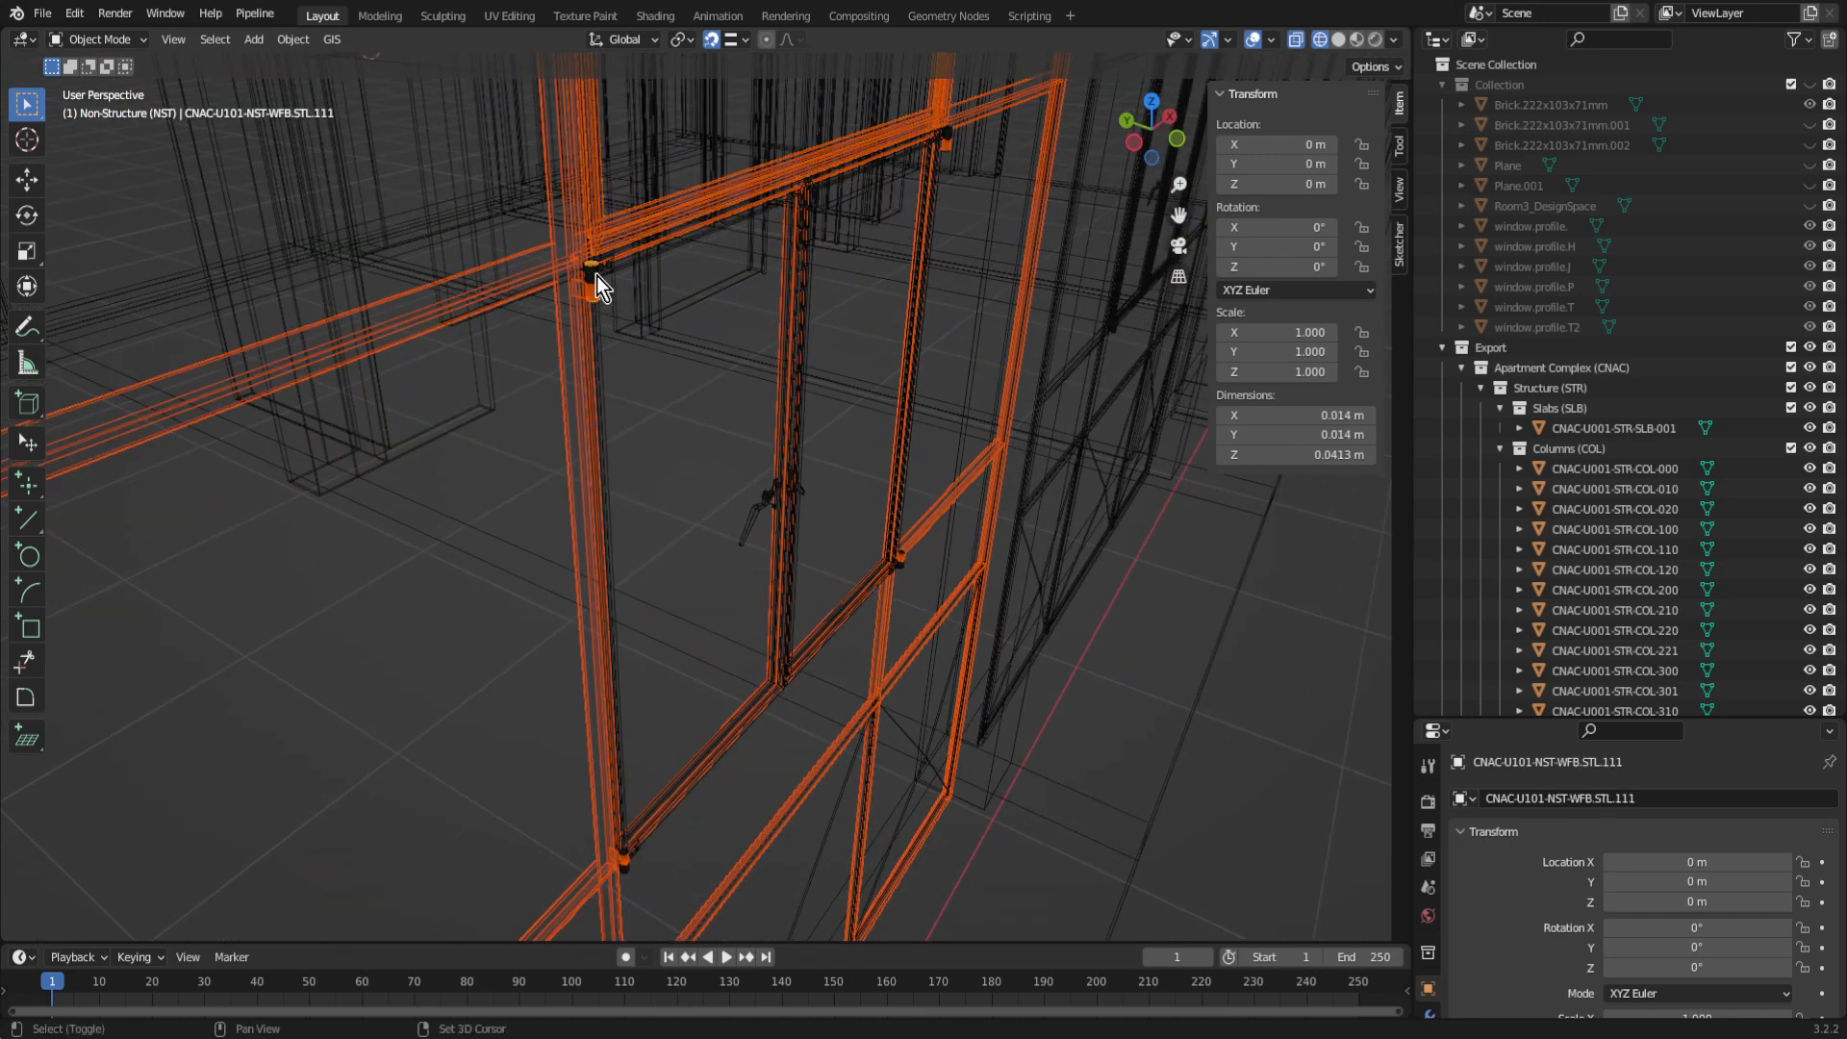
left_click(596, 275, "shift")
left_click(596, 277)
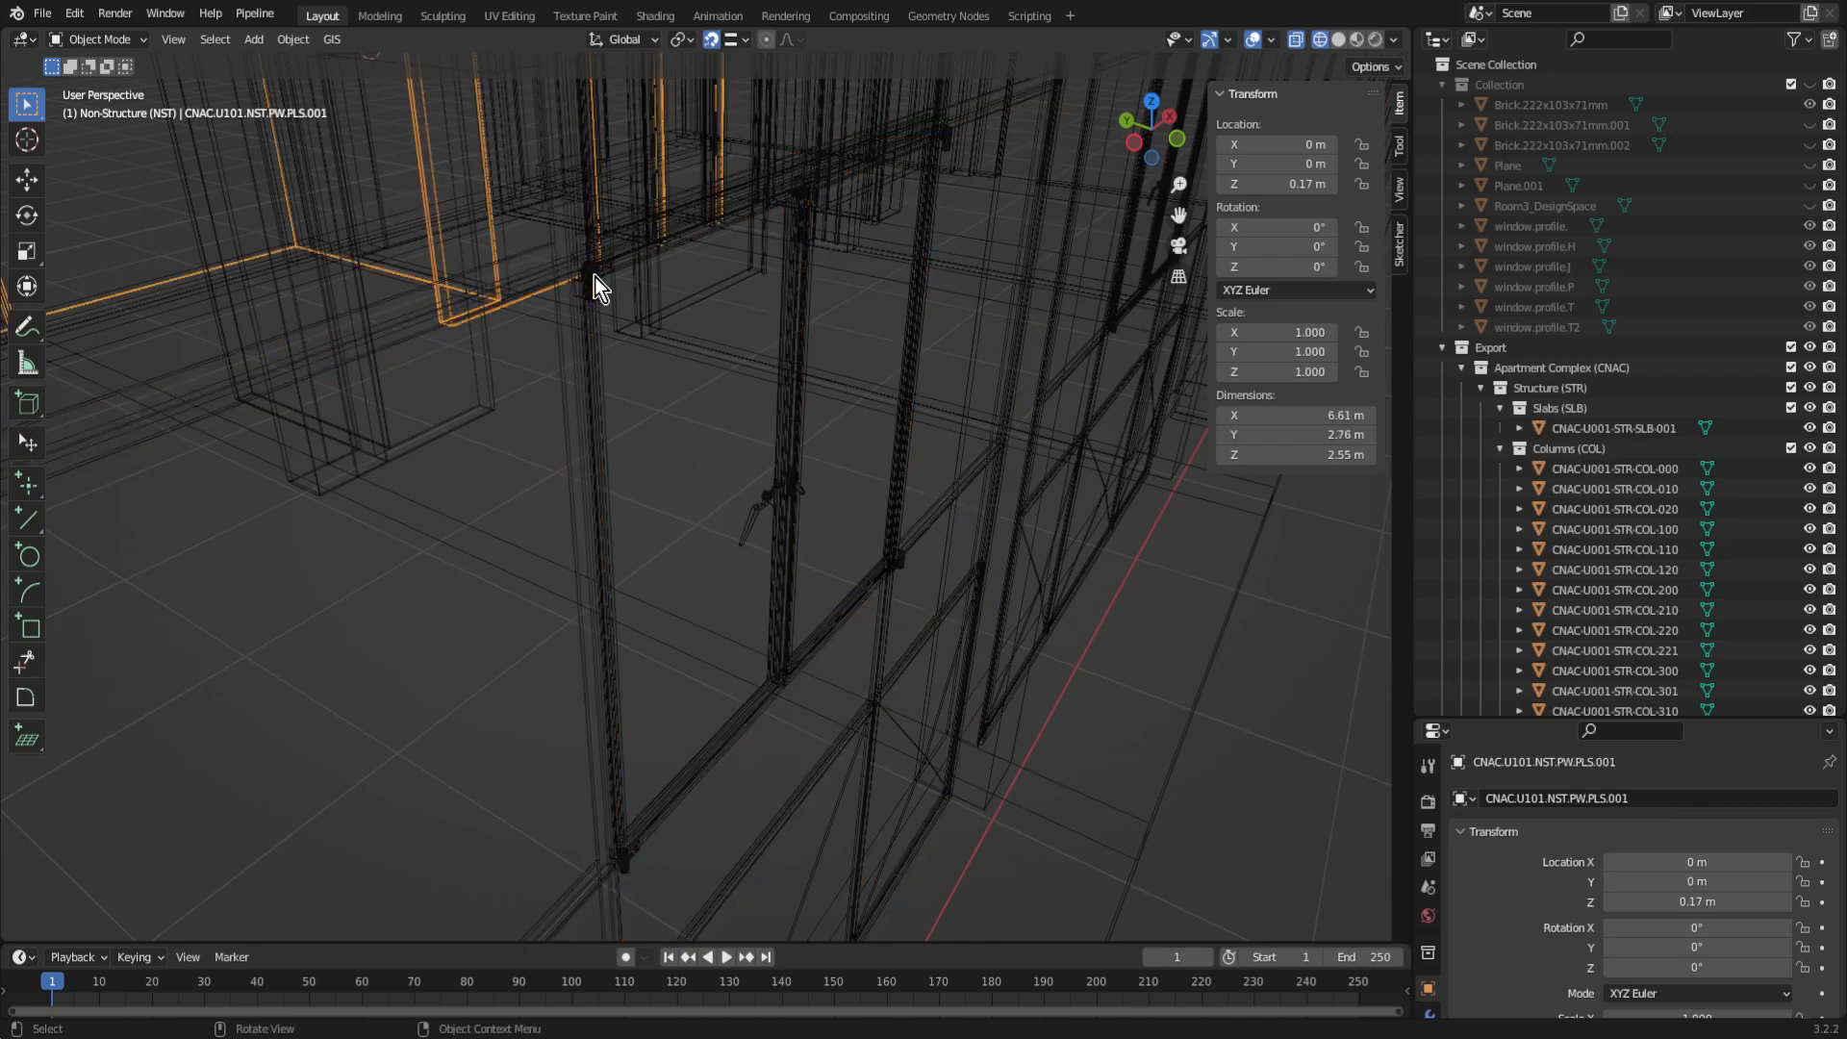
left_click(594, 281)
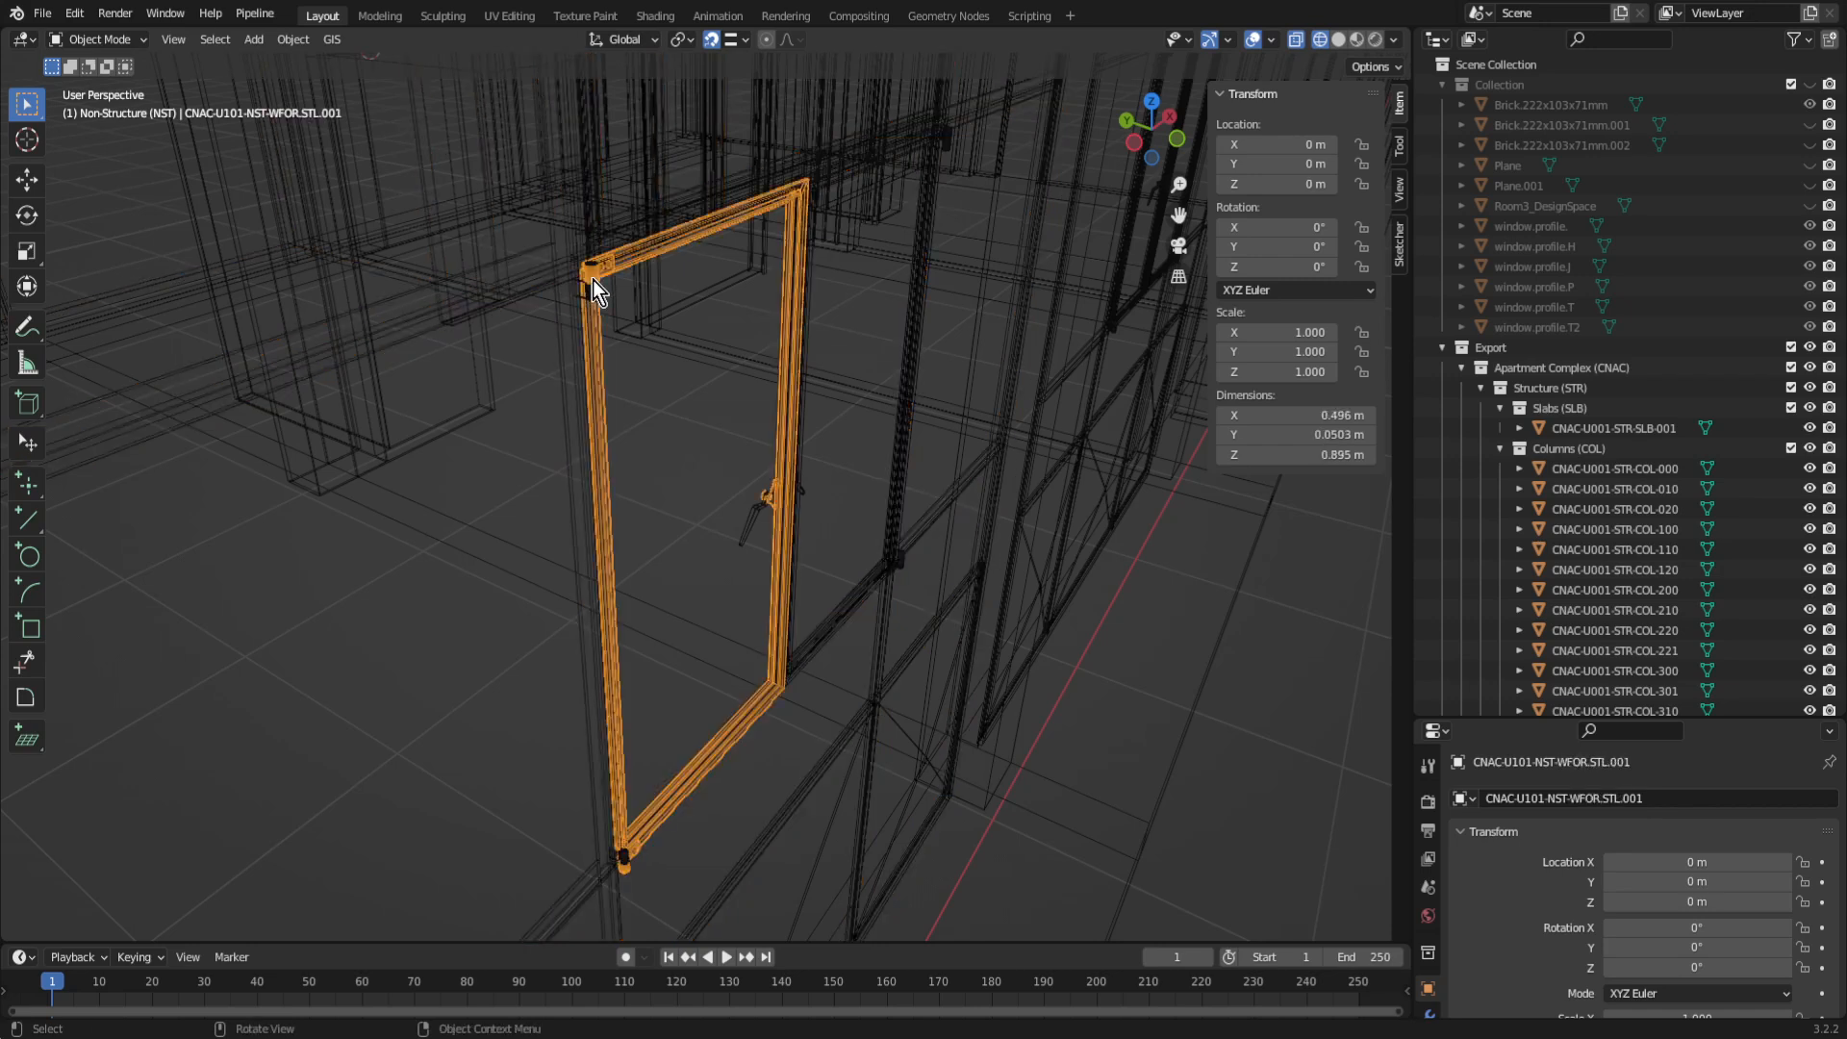
left_click(592, 281)
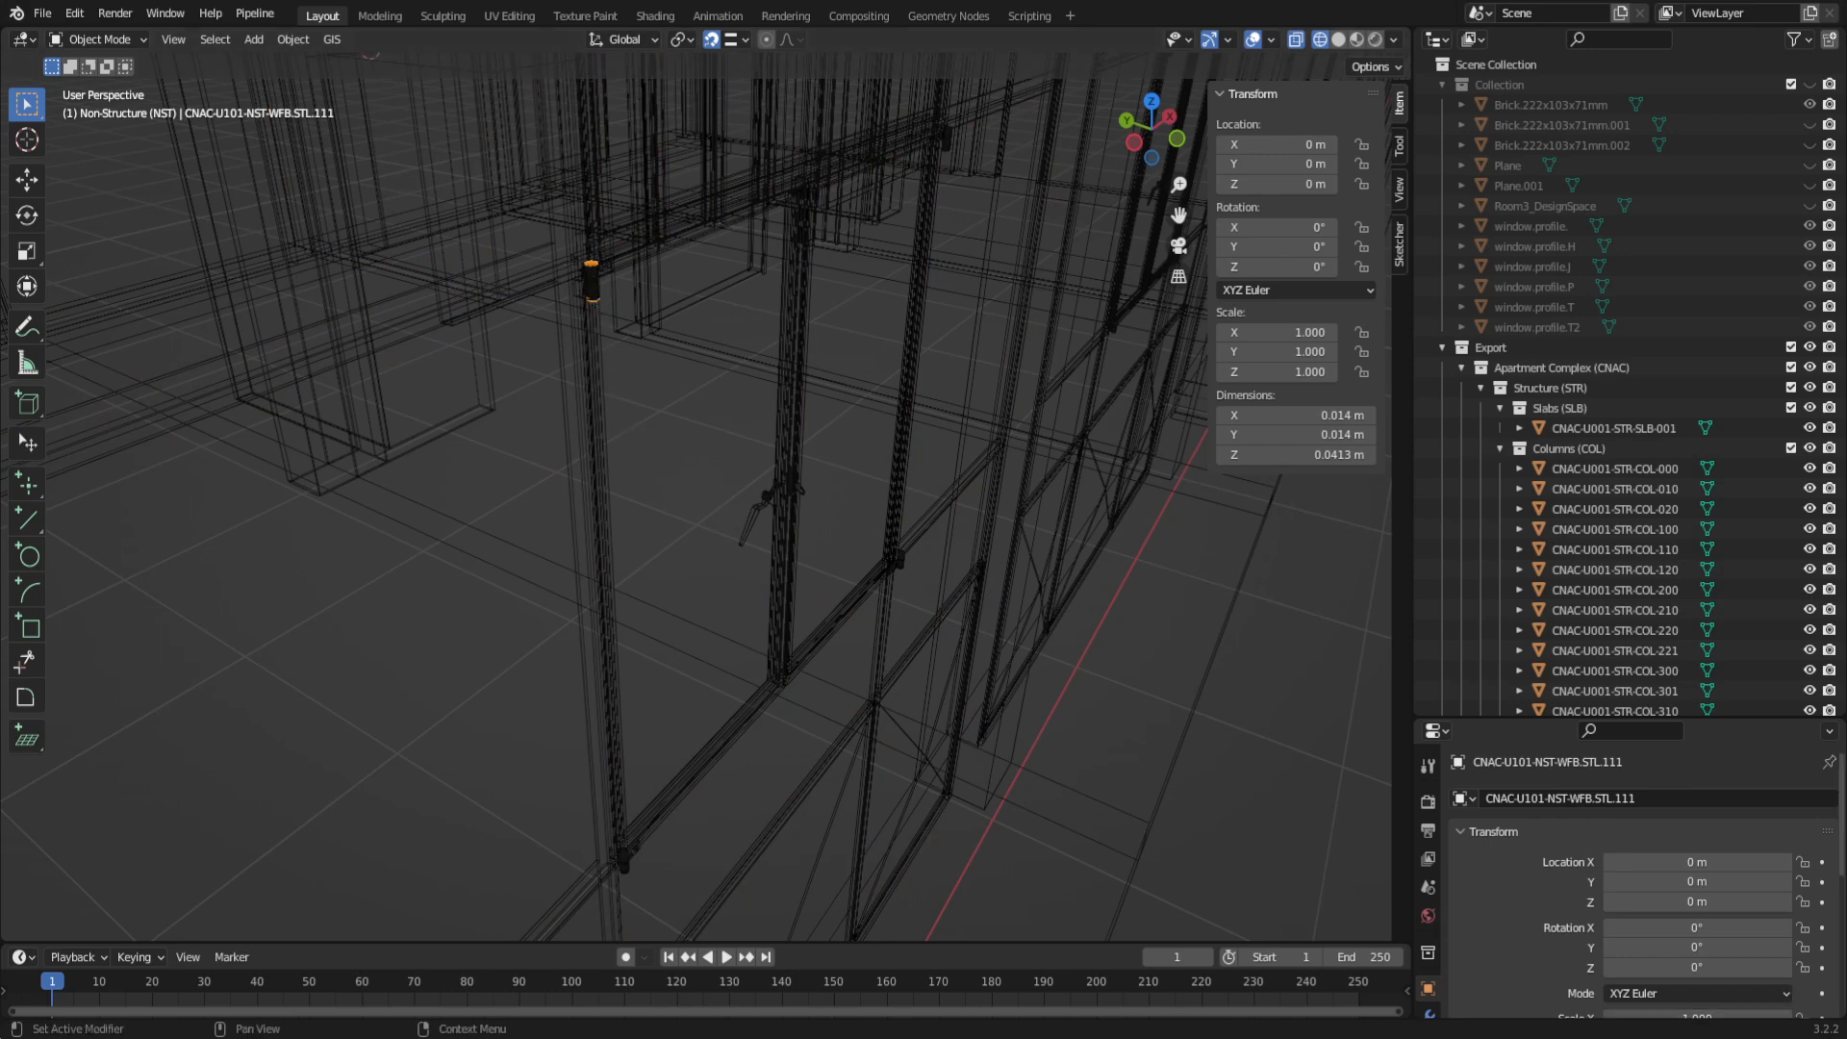
Step: Expand window frame CNAC-U101-NST-WF244F-STL.001 in the Outliner and select it with all its child parts down to CNAC-U101-NST-WMS2.STL.001
scroll(1572, 581, "down", 4)
scroll(1567, 548, "down", 7)
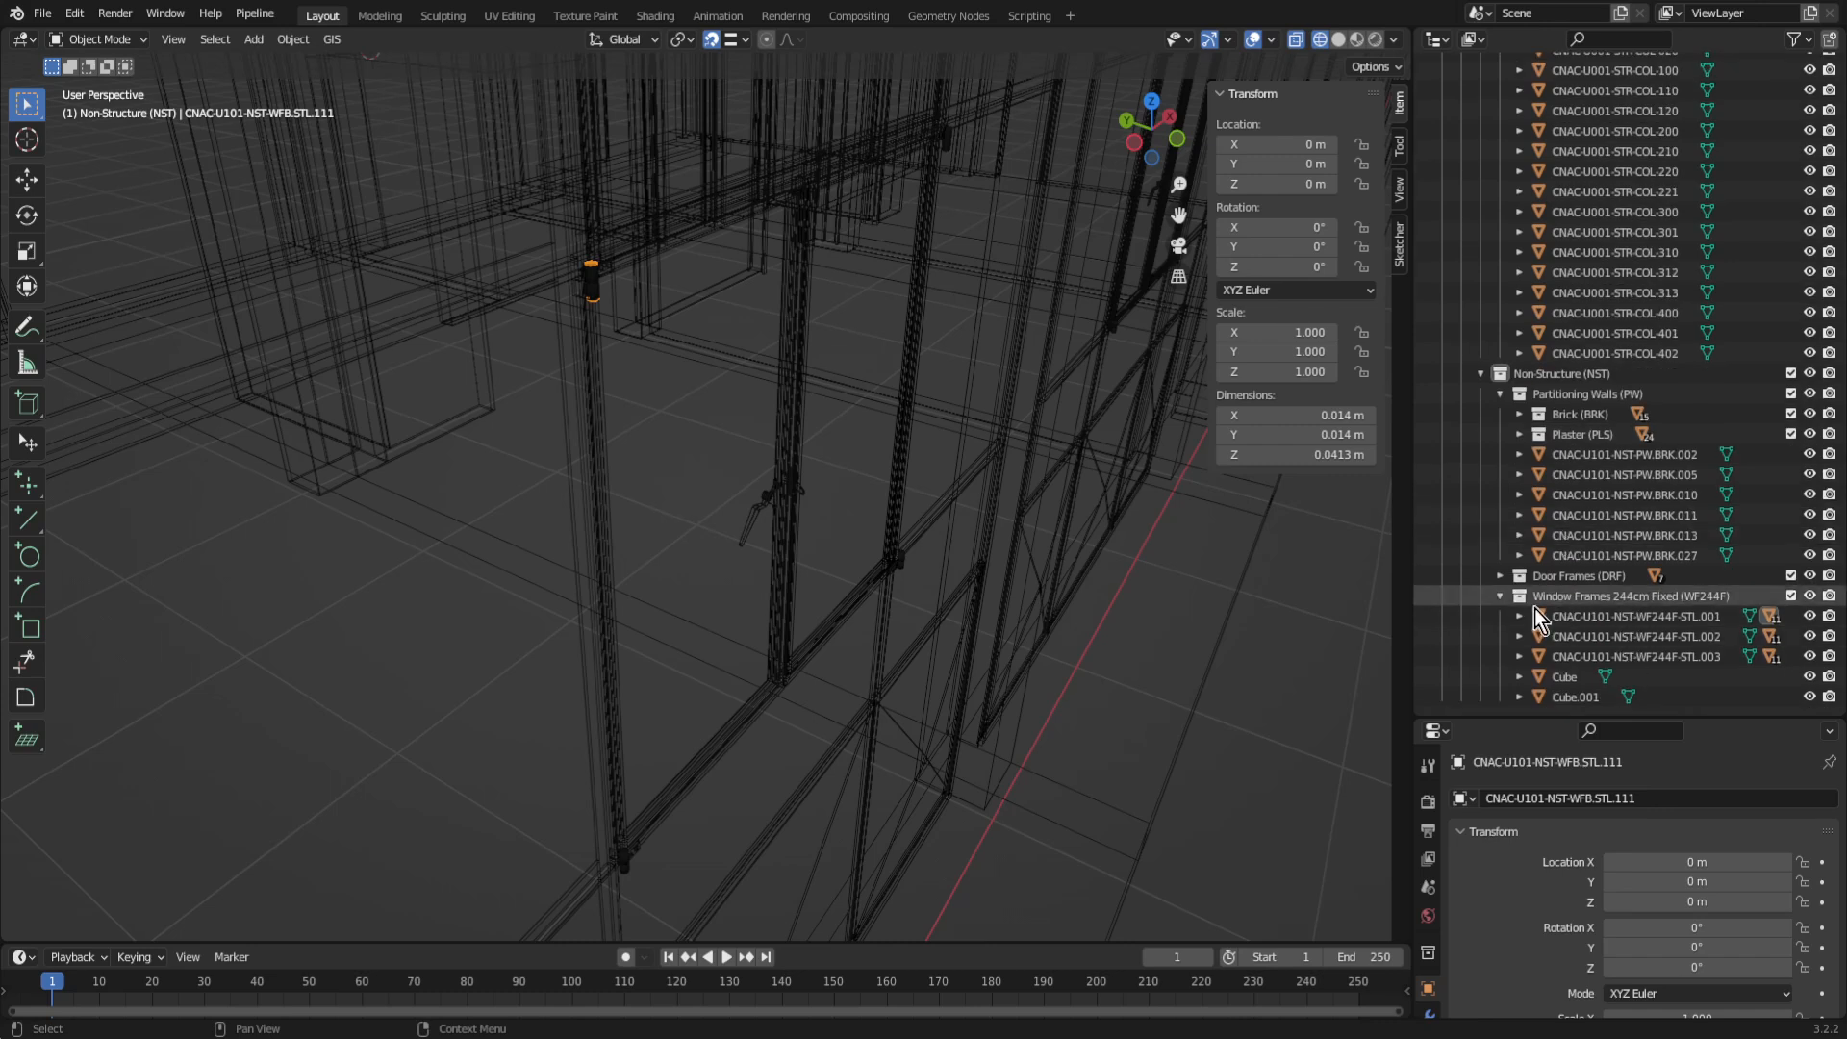
left_click(1519, 615)
scroll(1629, 652, "down", 5)
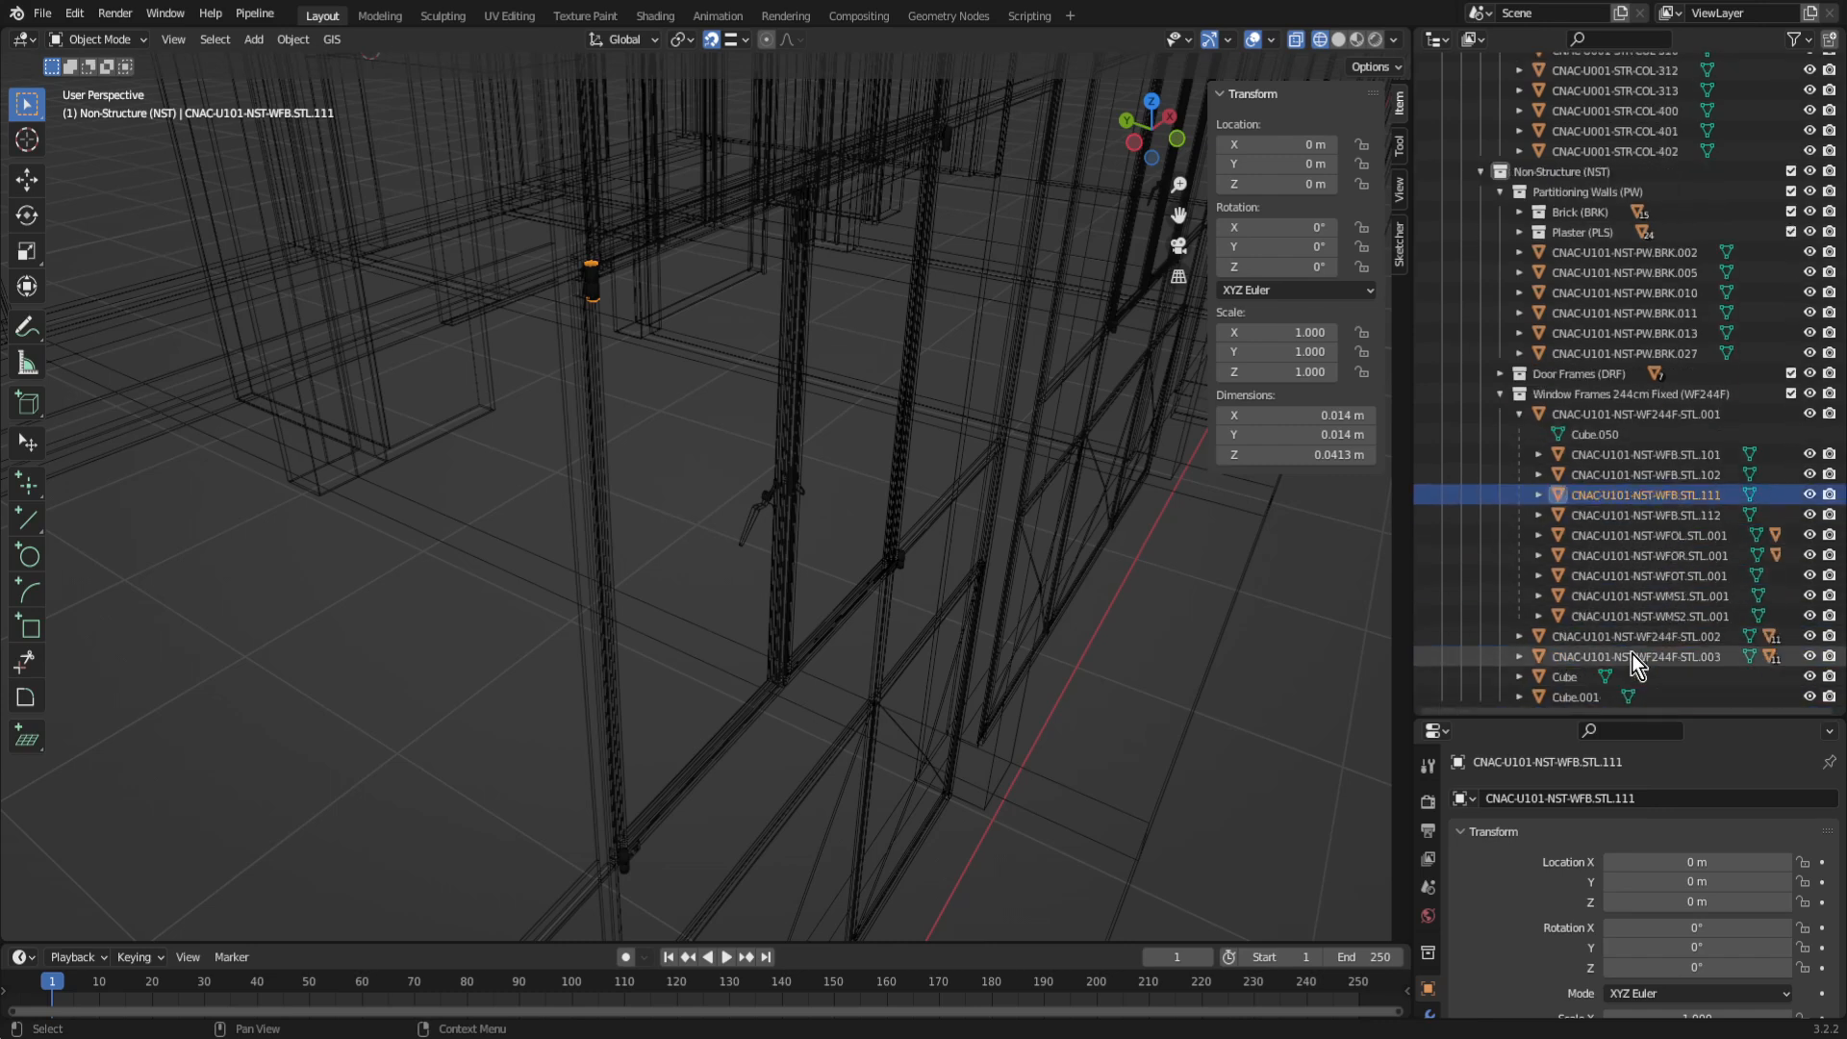
left_click(1540, 496)
left_click(1540, 498)
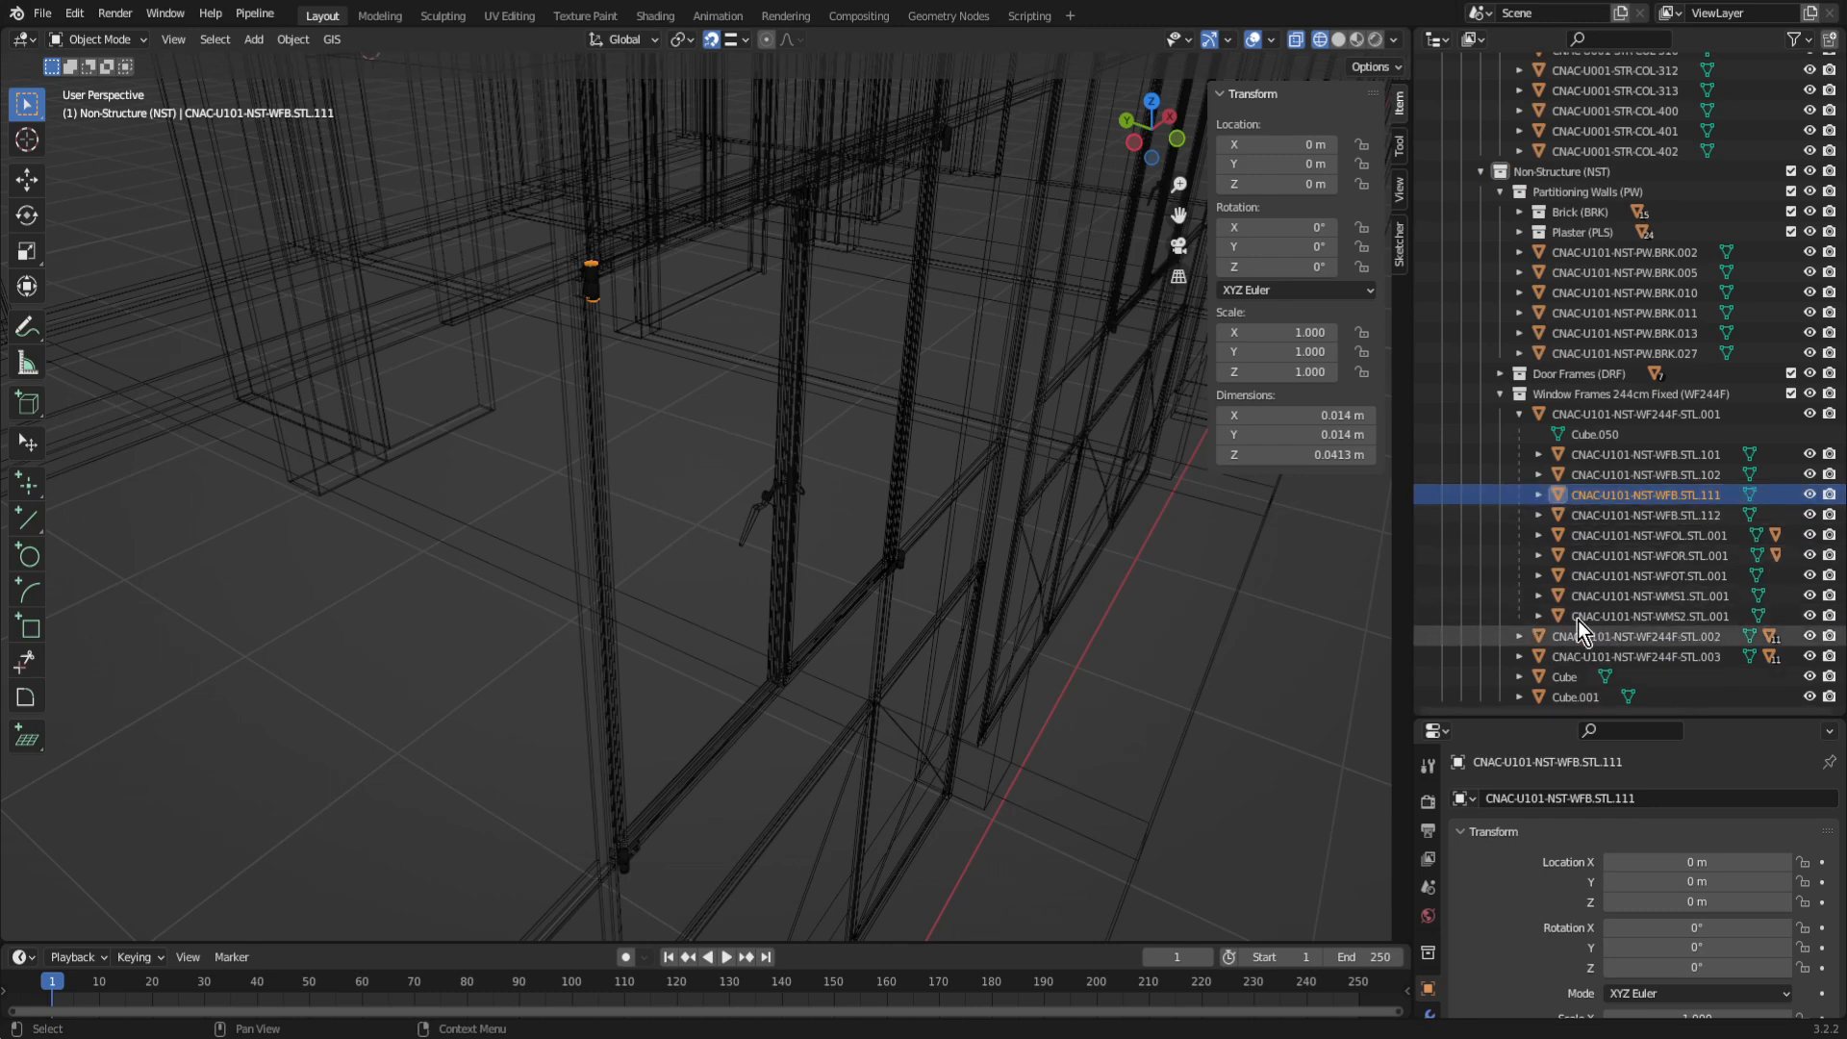
left_click(1560, 616)
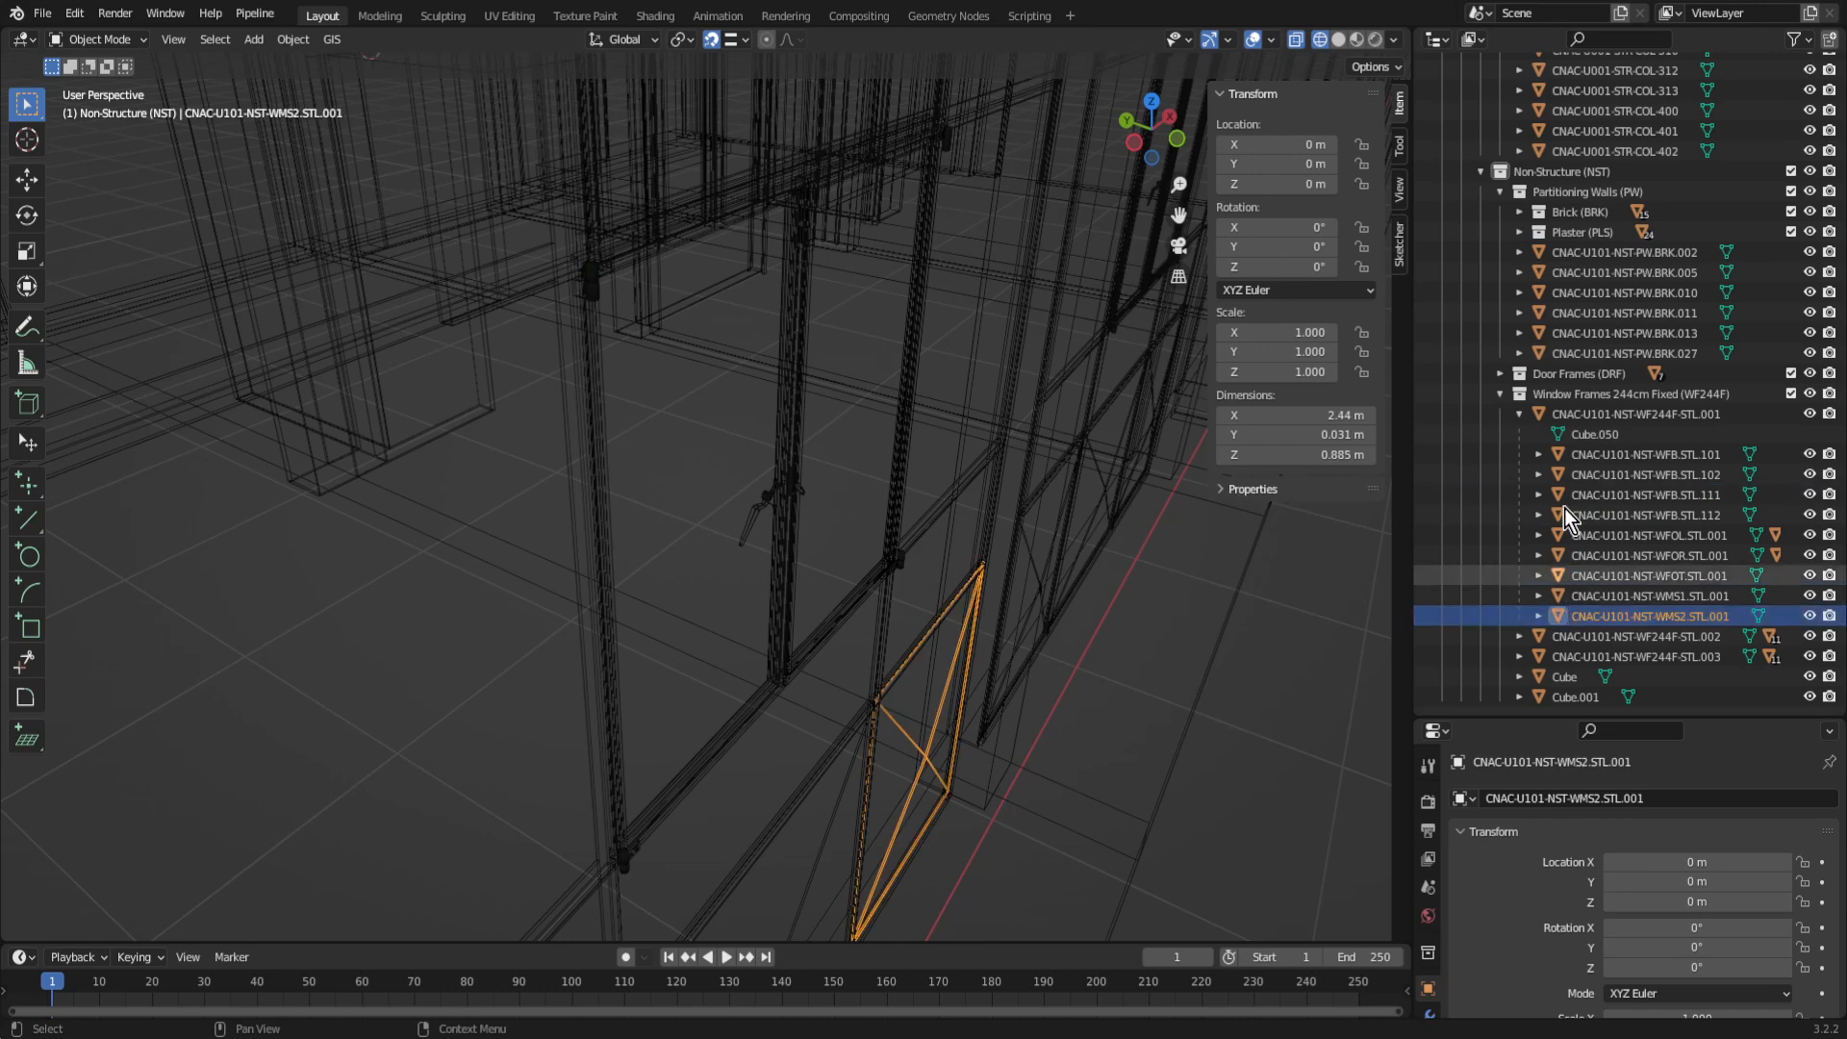
left_click(1565, 414, "shift")
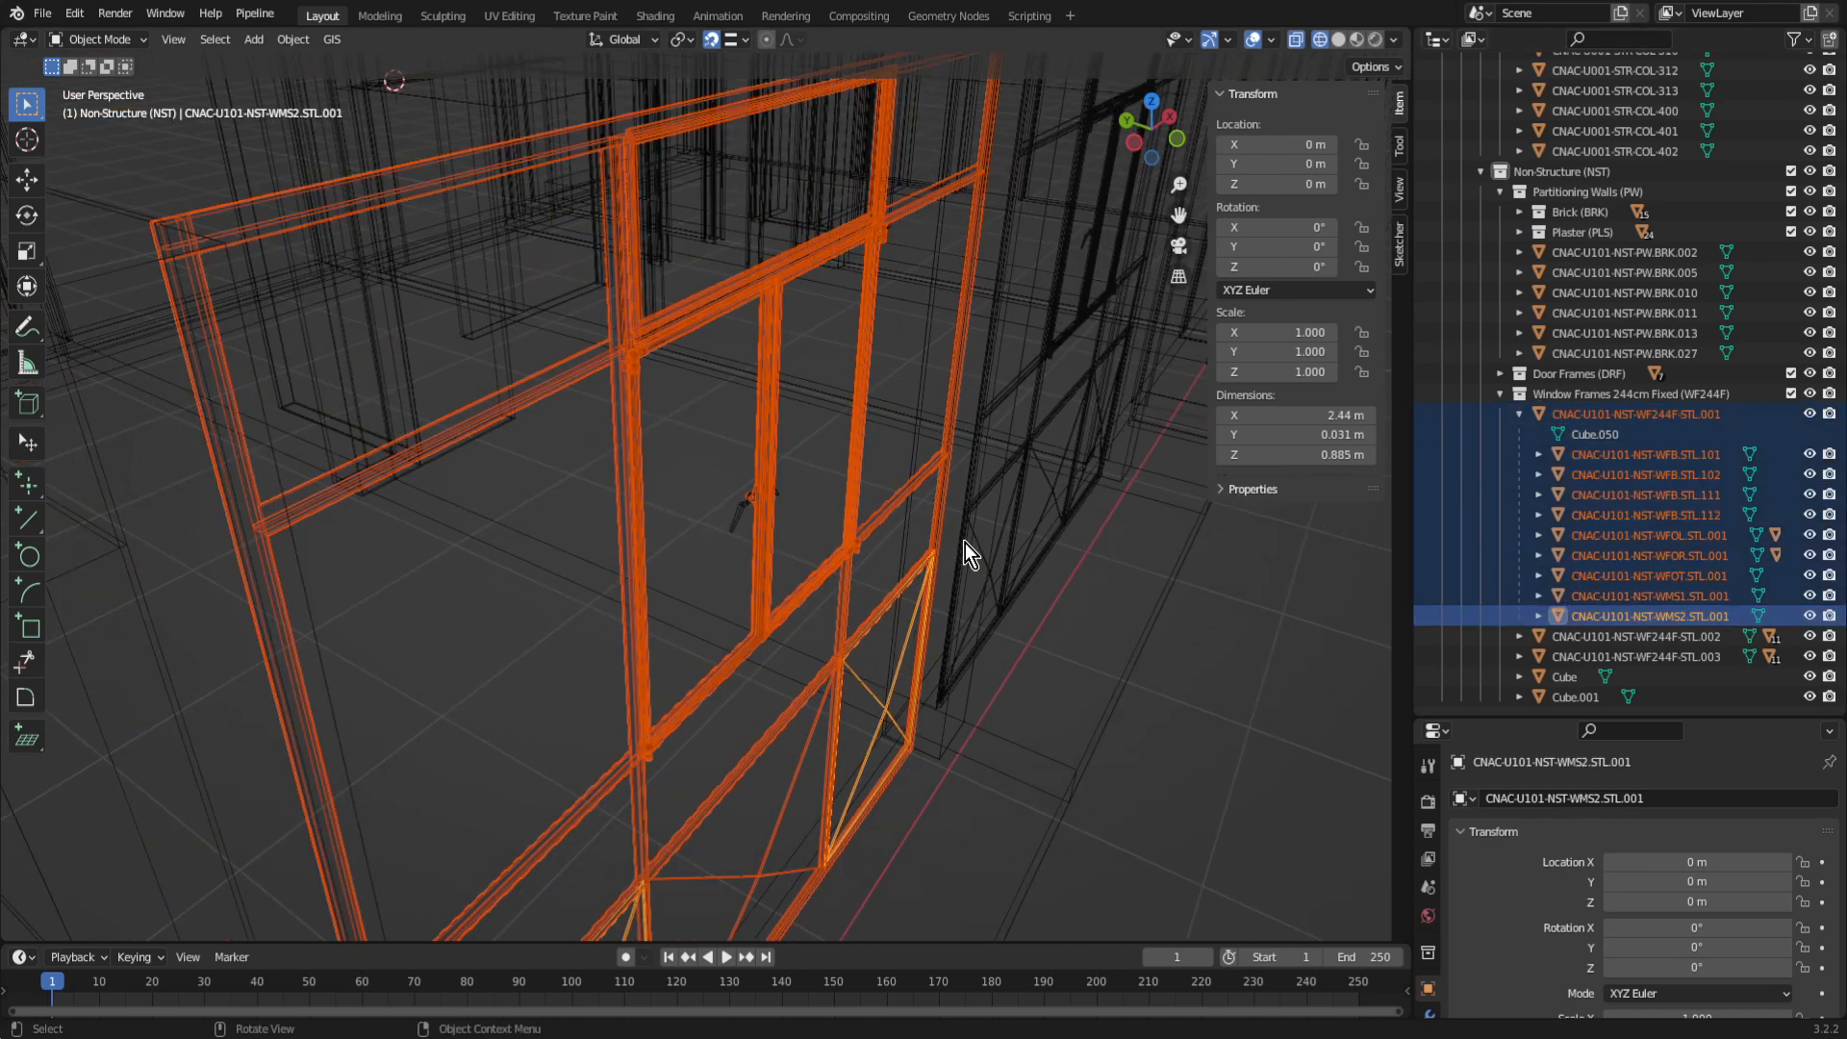
Step: Add the window's two handles, CNAC-U101-NST-WHR.STL.001 and CNAC-U101-NST-WHL.STL.001, to the selection of frame parts
scroll(975, 538, "up", 8)
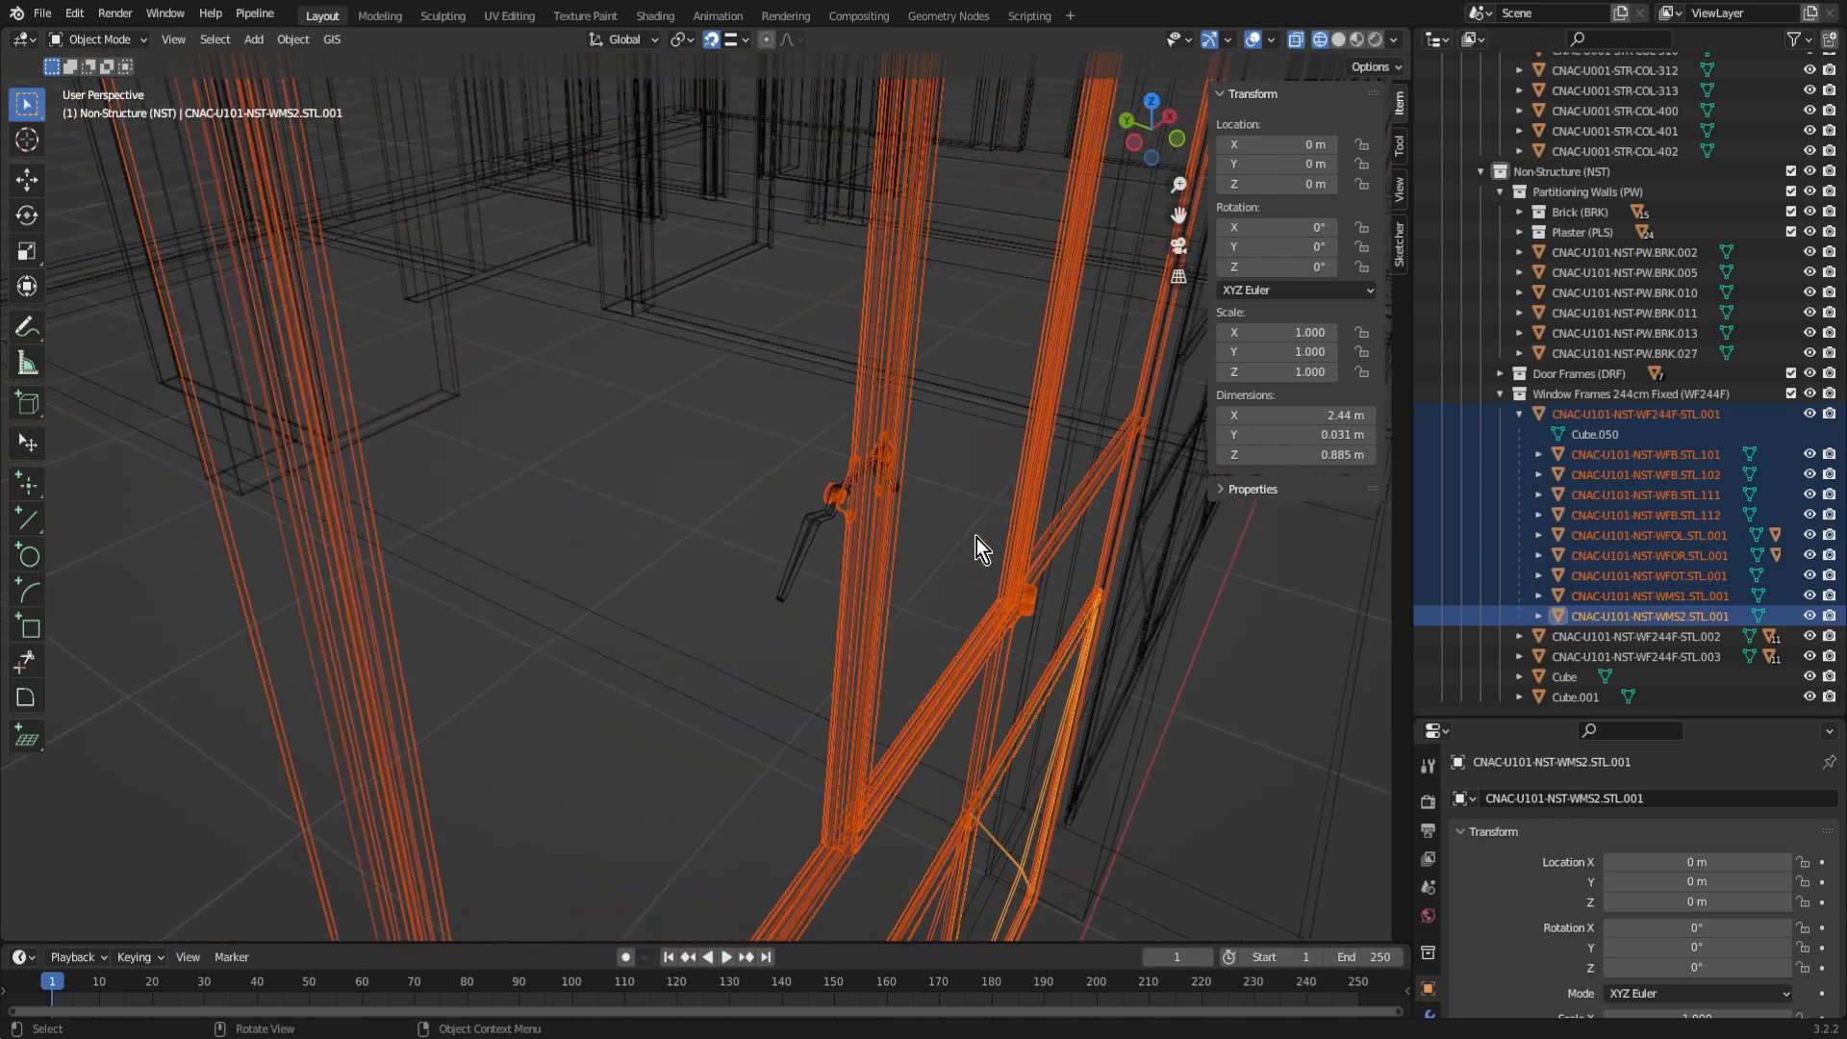
left_click(807, 533, "shift")
middle_click_drag(869, 557, 1140, 673)
left_click(1203, 700, "shift")
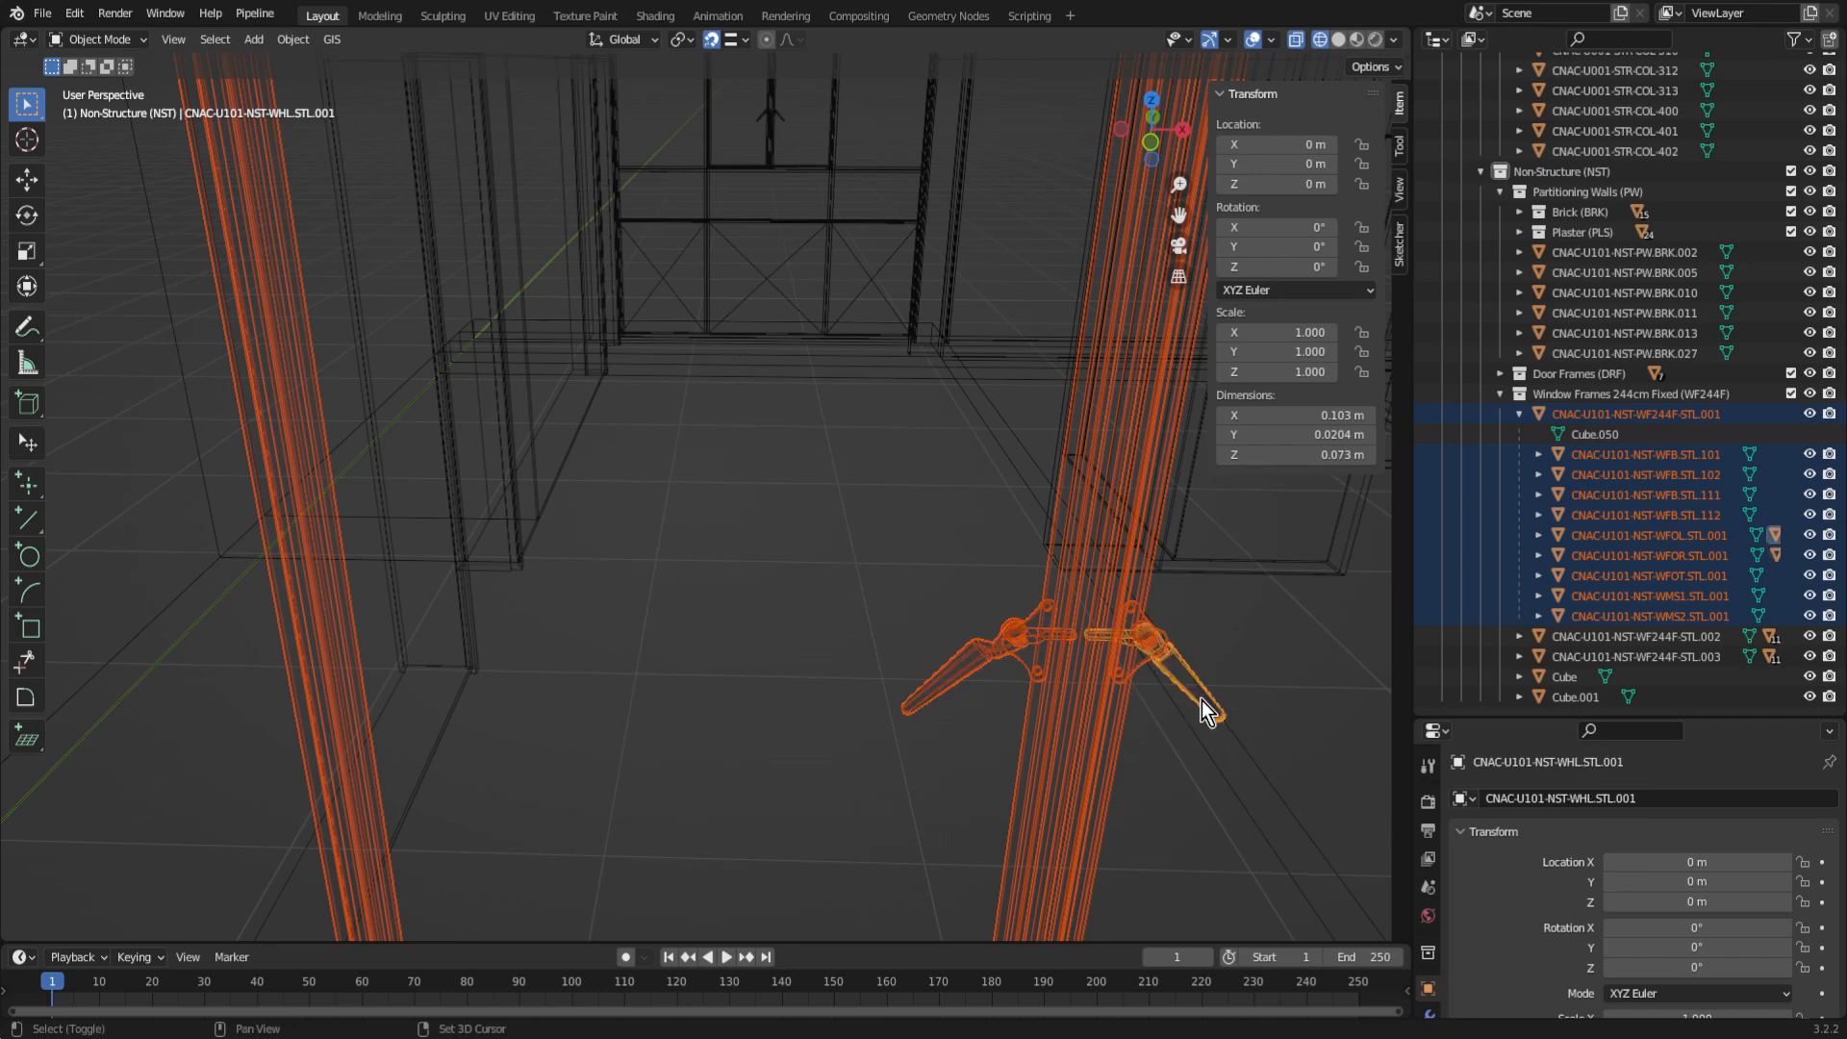
scroll(1130, 688, "down", 8)
scroll(1130, 686, "down", 4)
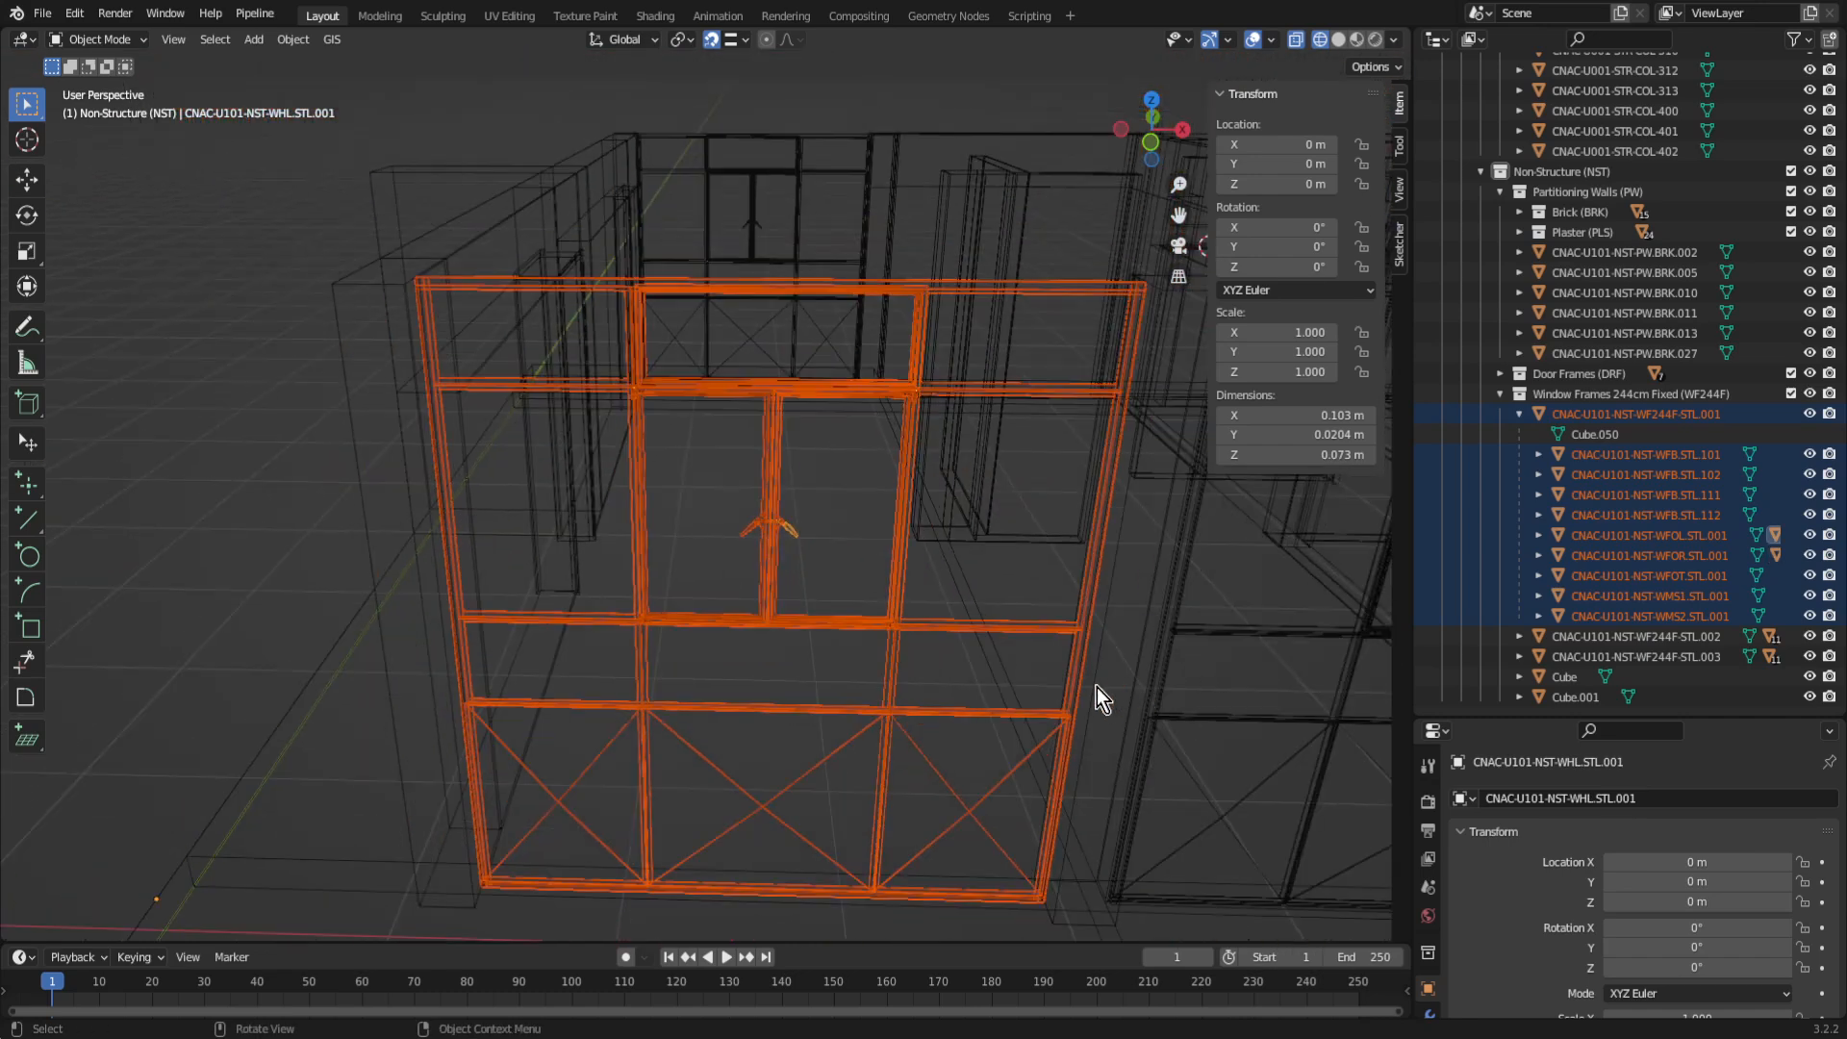
Step: Box-select all meshes of this window together in Edit Mode, recalculate their normals to the outside and return to Object Mode
key("Tab")
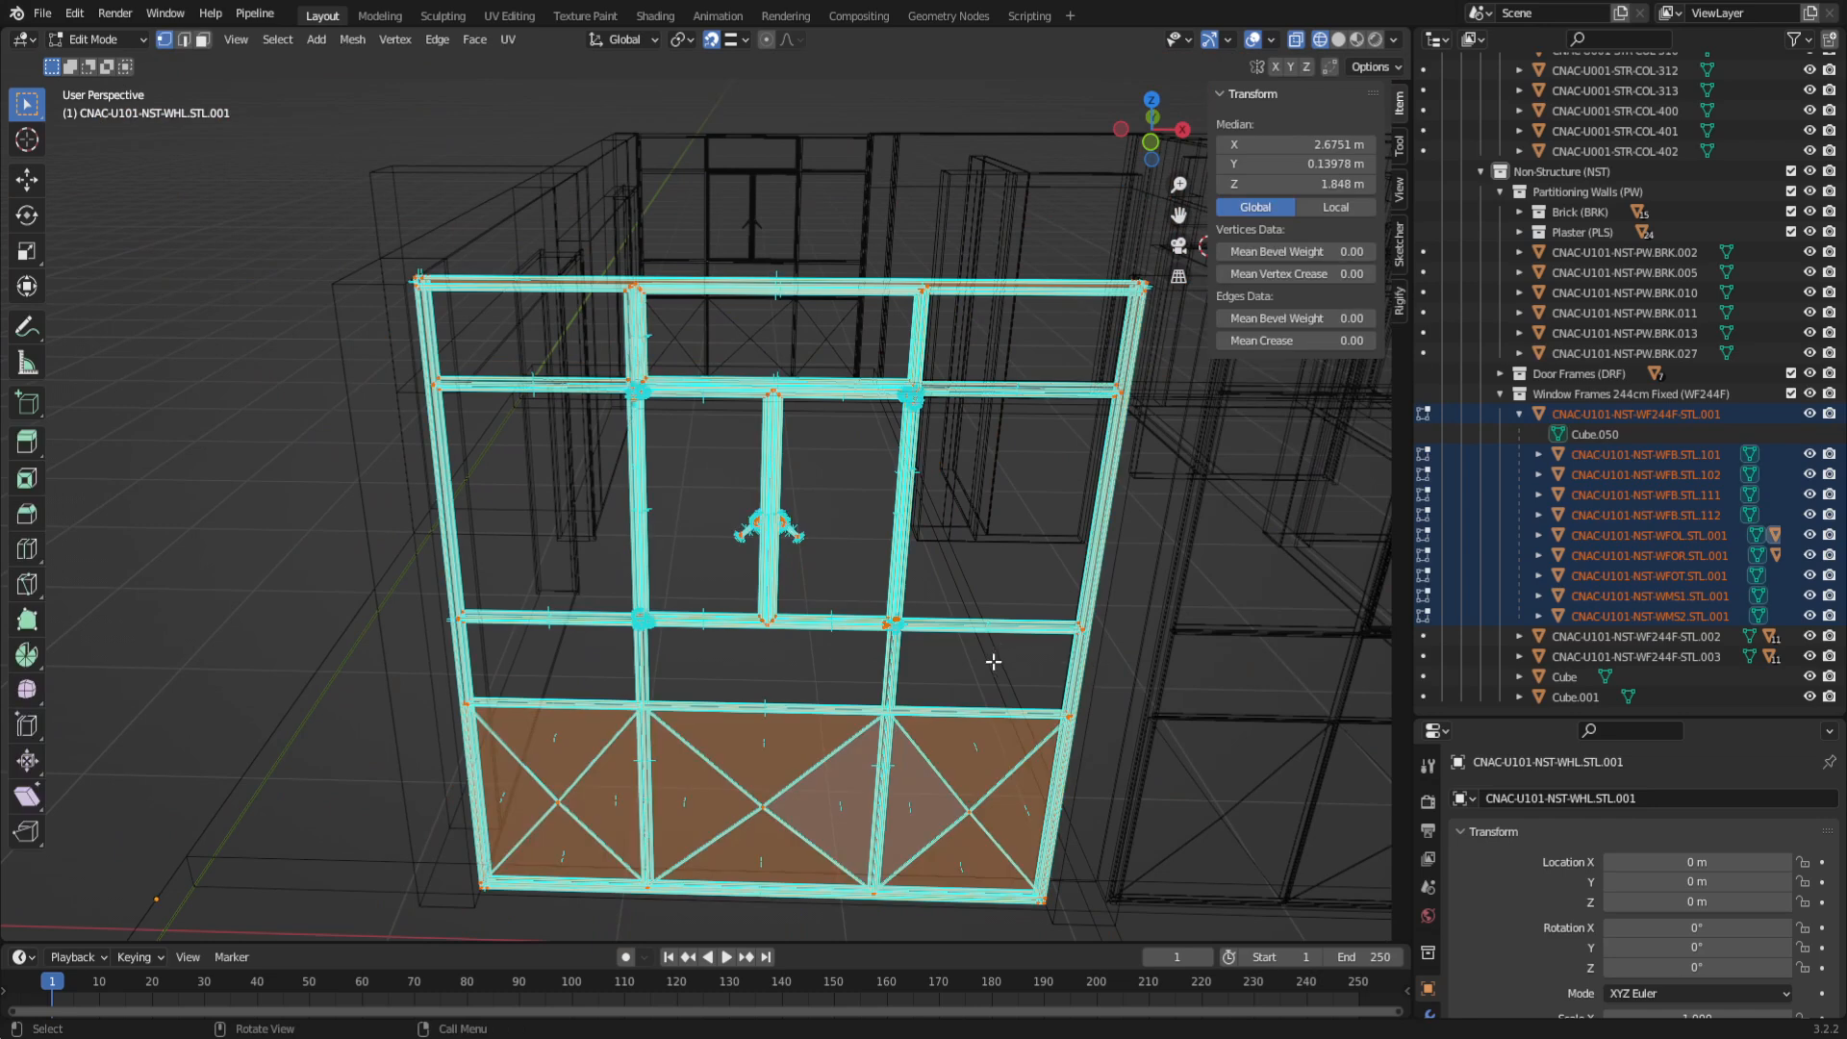
scroll(995, 662, "down", 1)
left_click_drag(368, 271, 1104, 891)
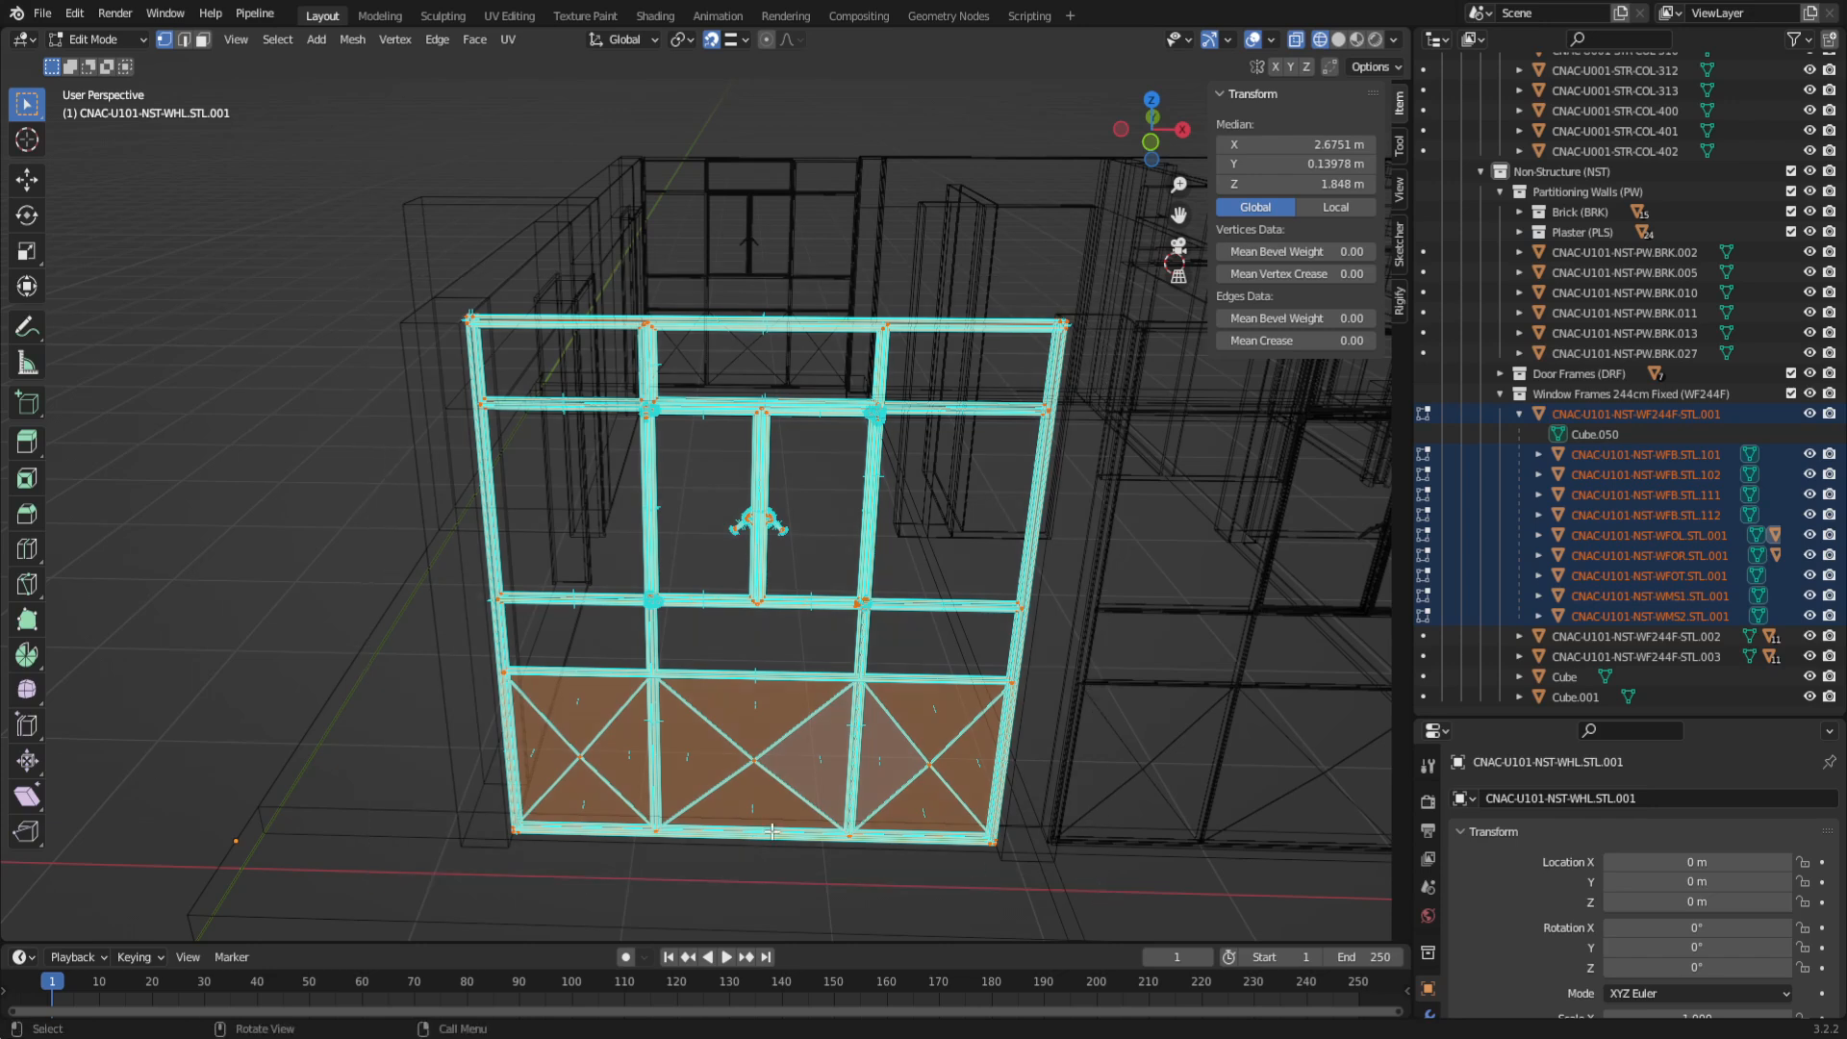
key("shift+n")
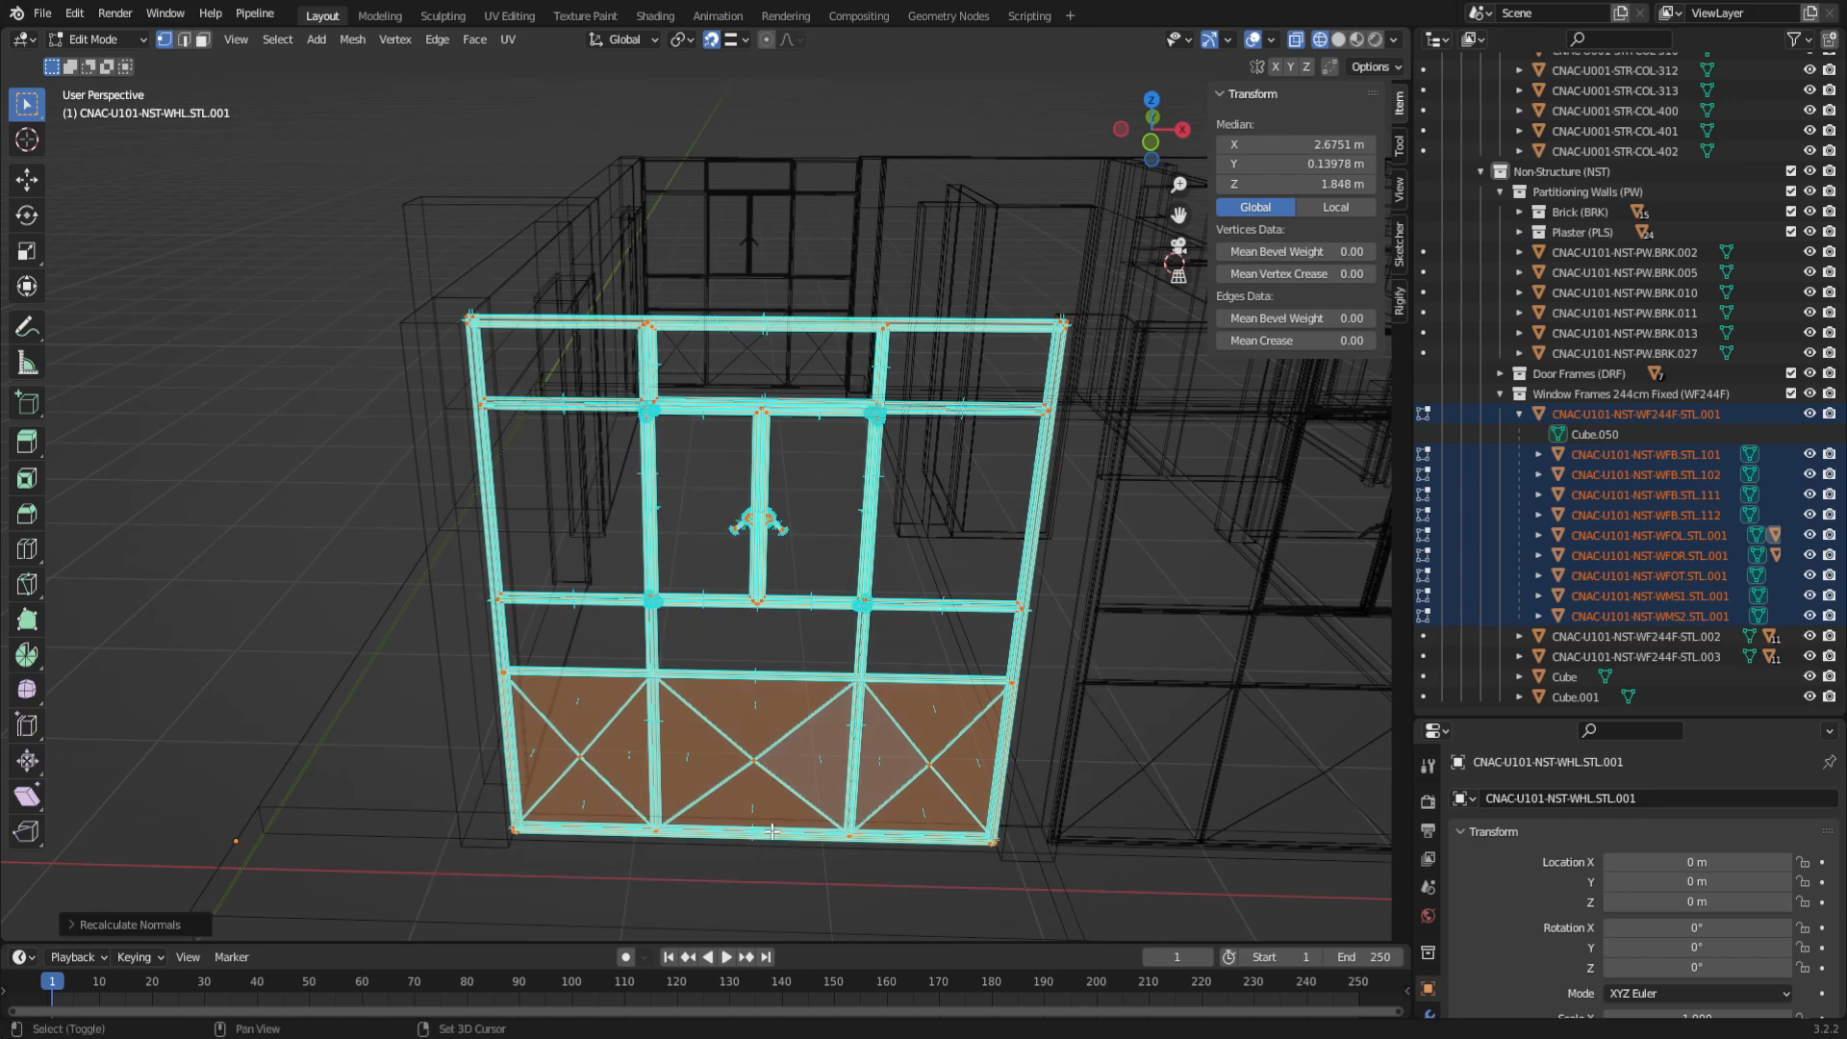
scroll(657, 733, "up", 3)
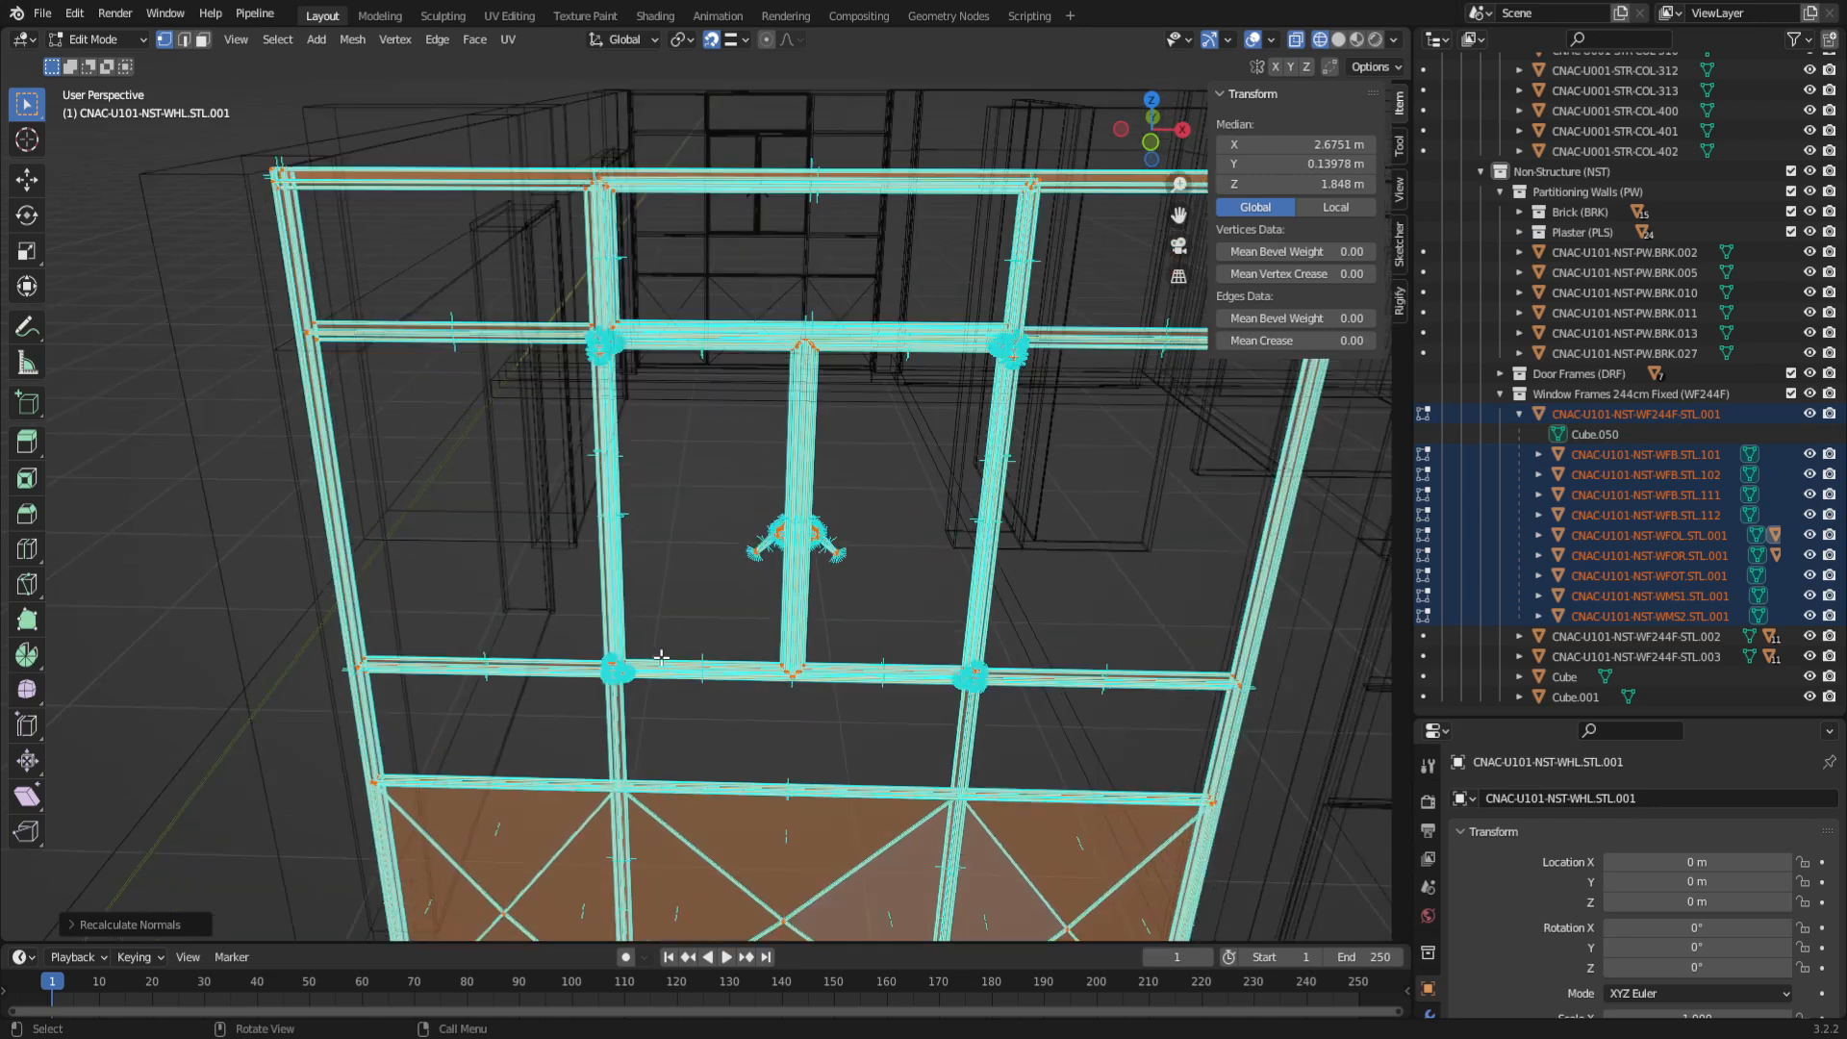
key("Tab")
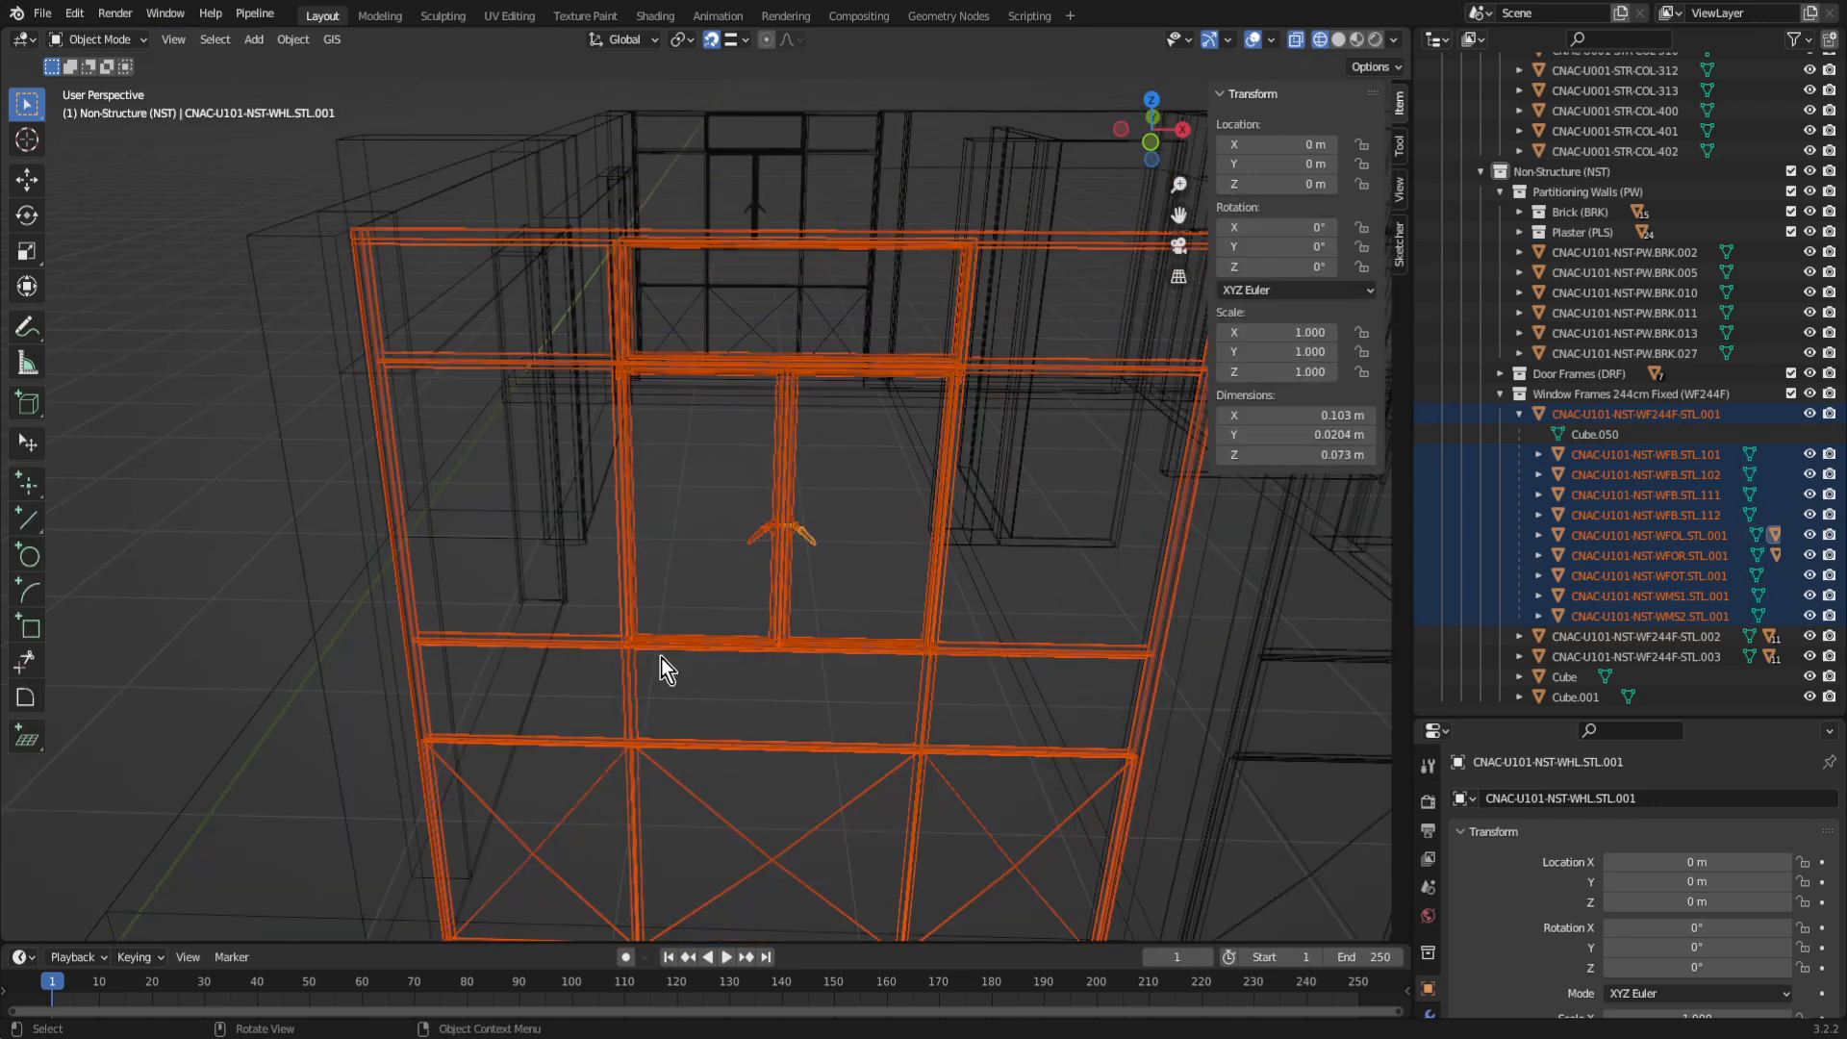
Step: Switch back to solid display, clear the selection and examine the face colours of the window frames, sashes and handles
key("shift+z")
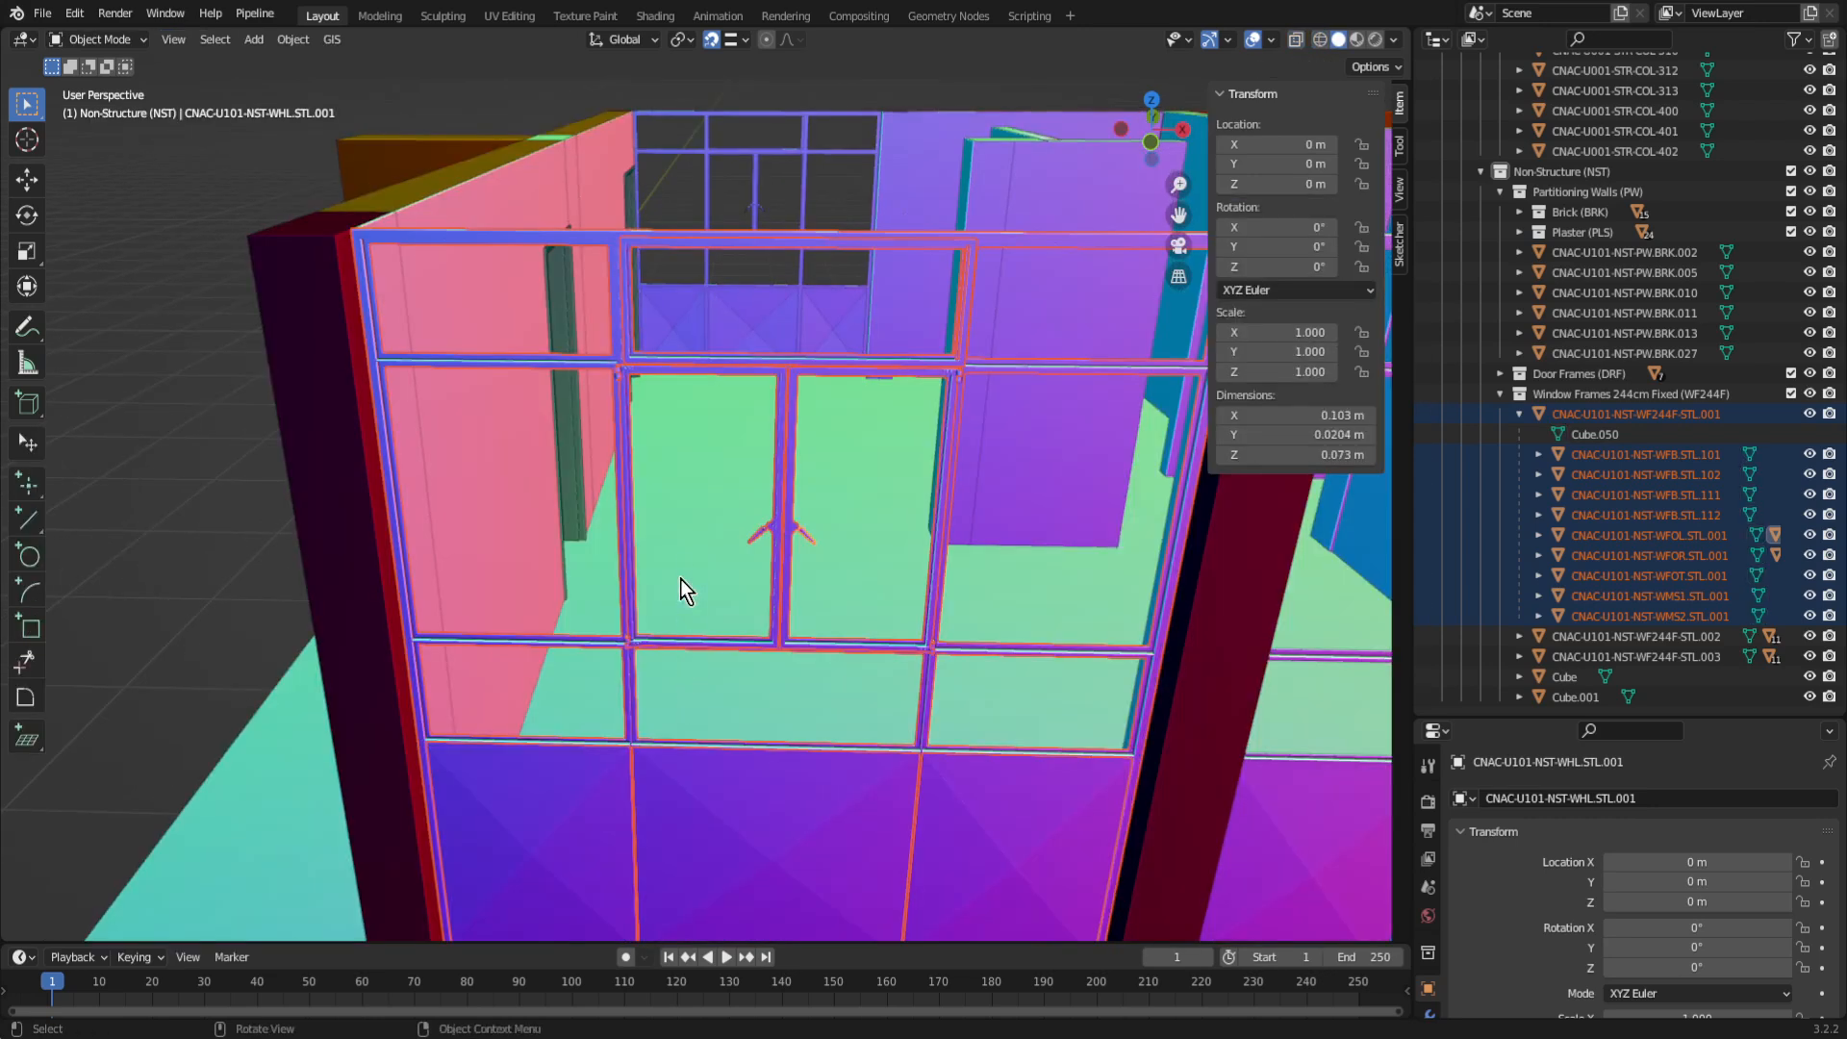
left_click(151, 576)
middle_click_drag(525, 677, 665, 608)
middle_click_drag(726, 749, 719, 910)
scroll(775, 655, "up", 5)
middle_click_drag(745, 706, 904, 736)
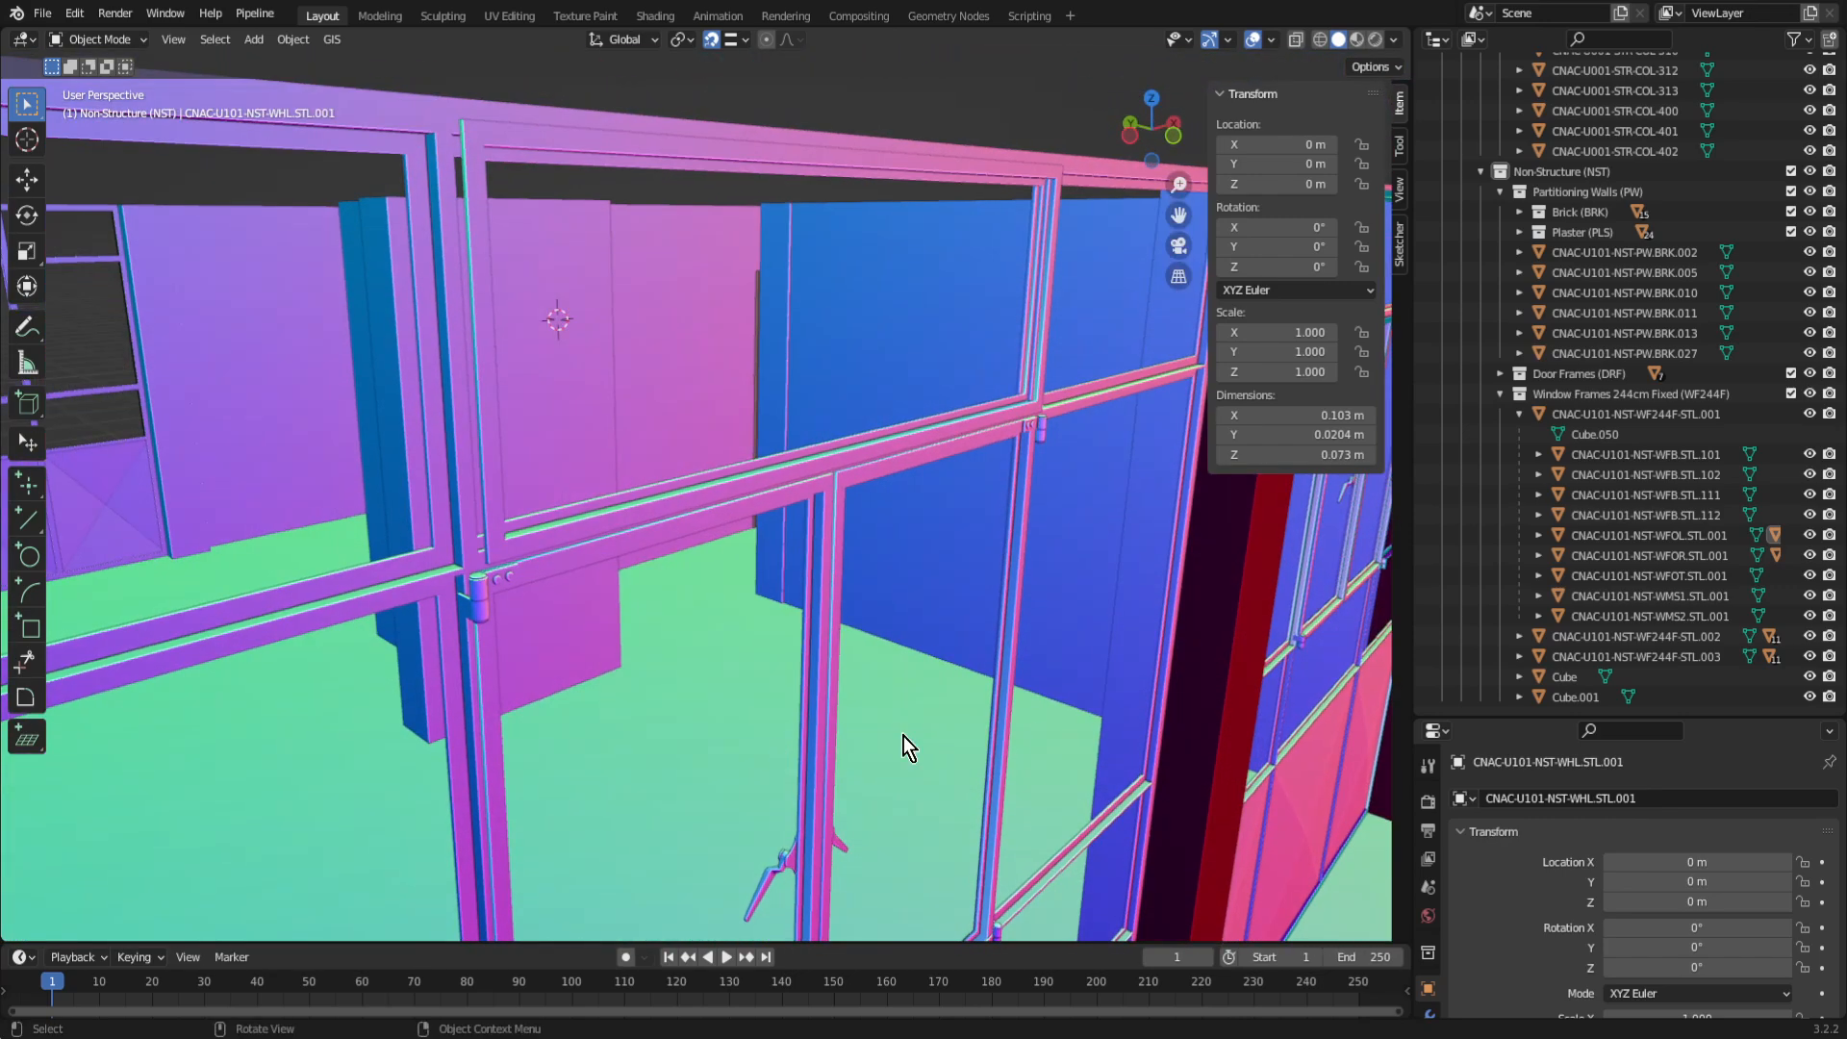
middle_click_drag(1153, 684, 1342, 608, "shift")
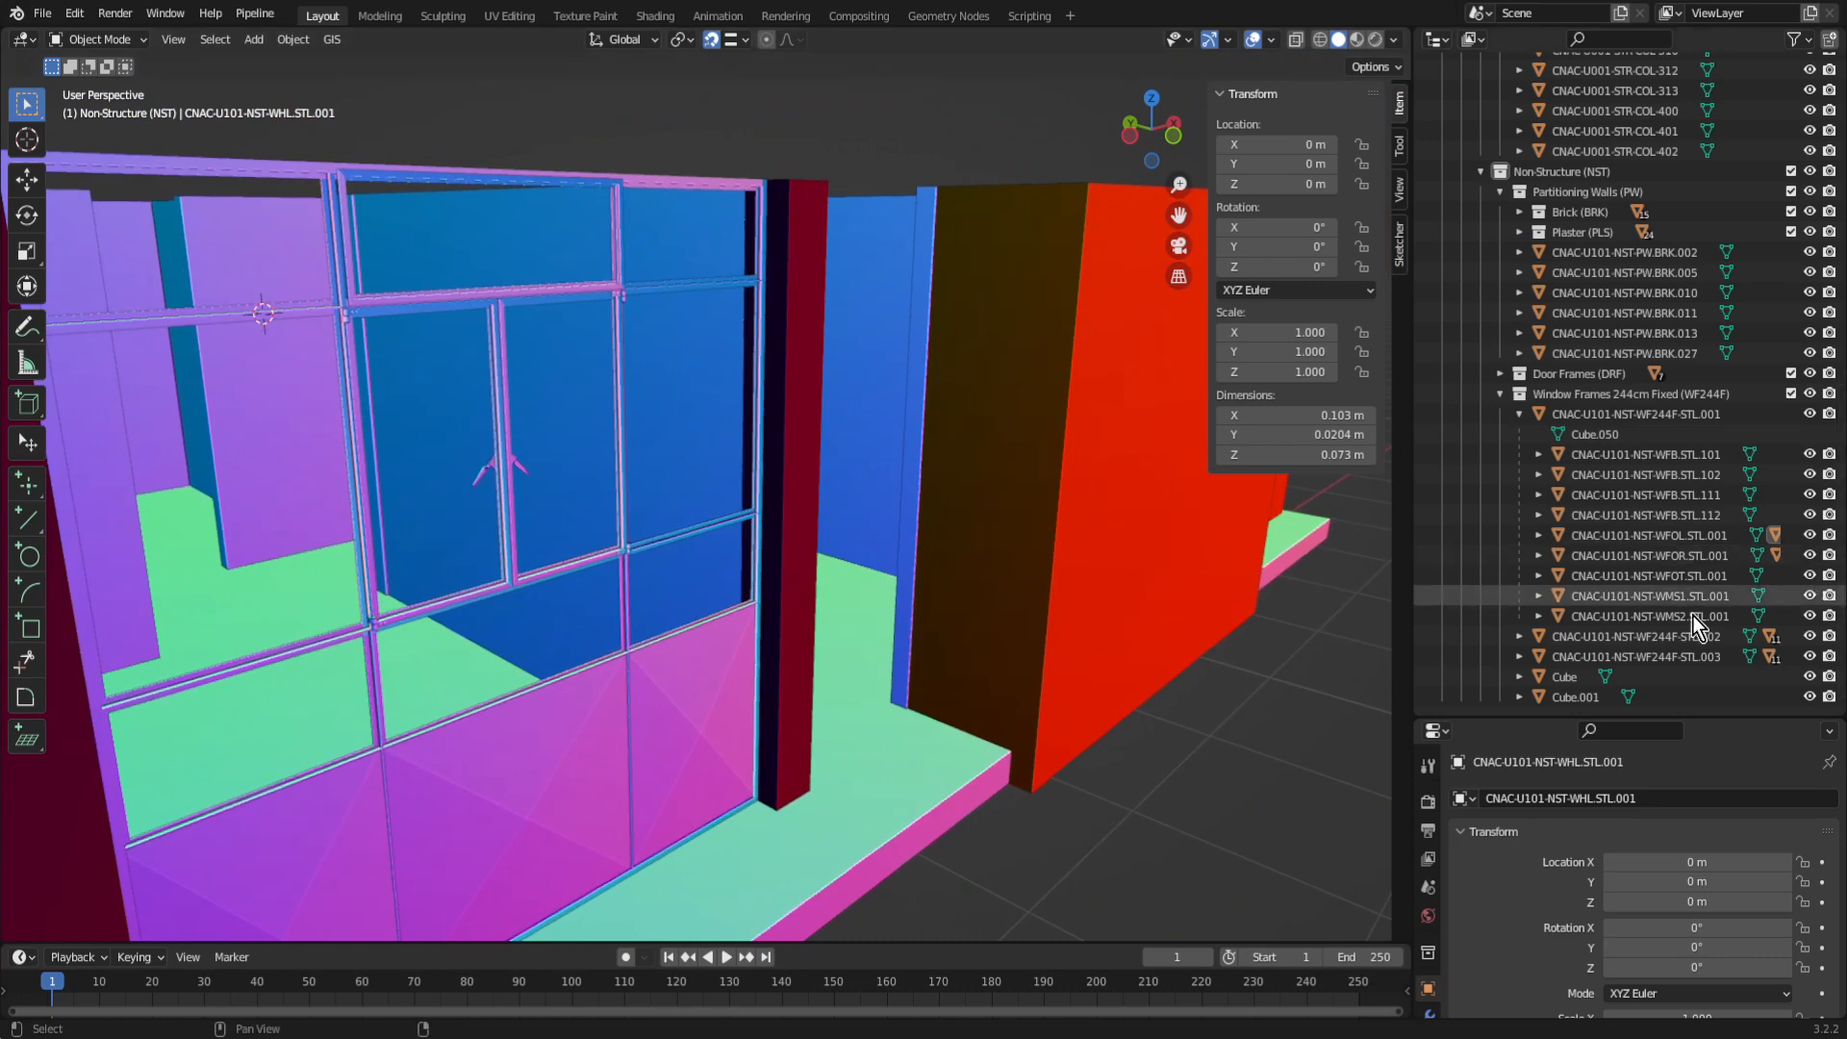
middle_click_drag(525, 540, 491, 406)
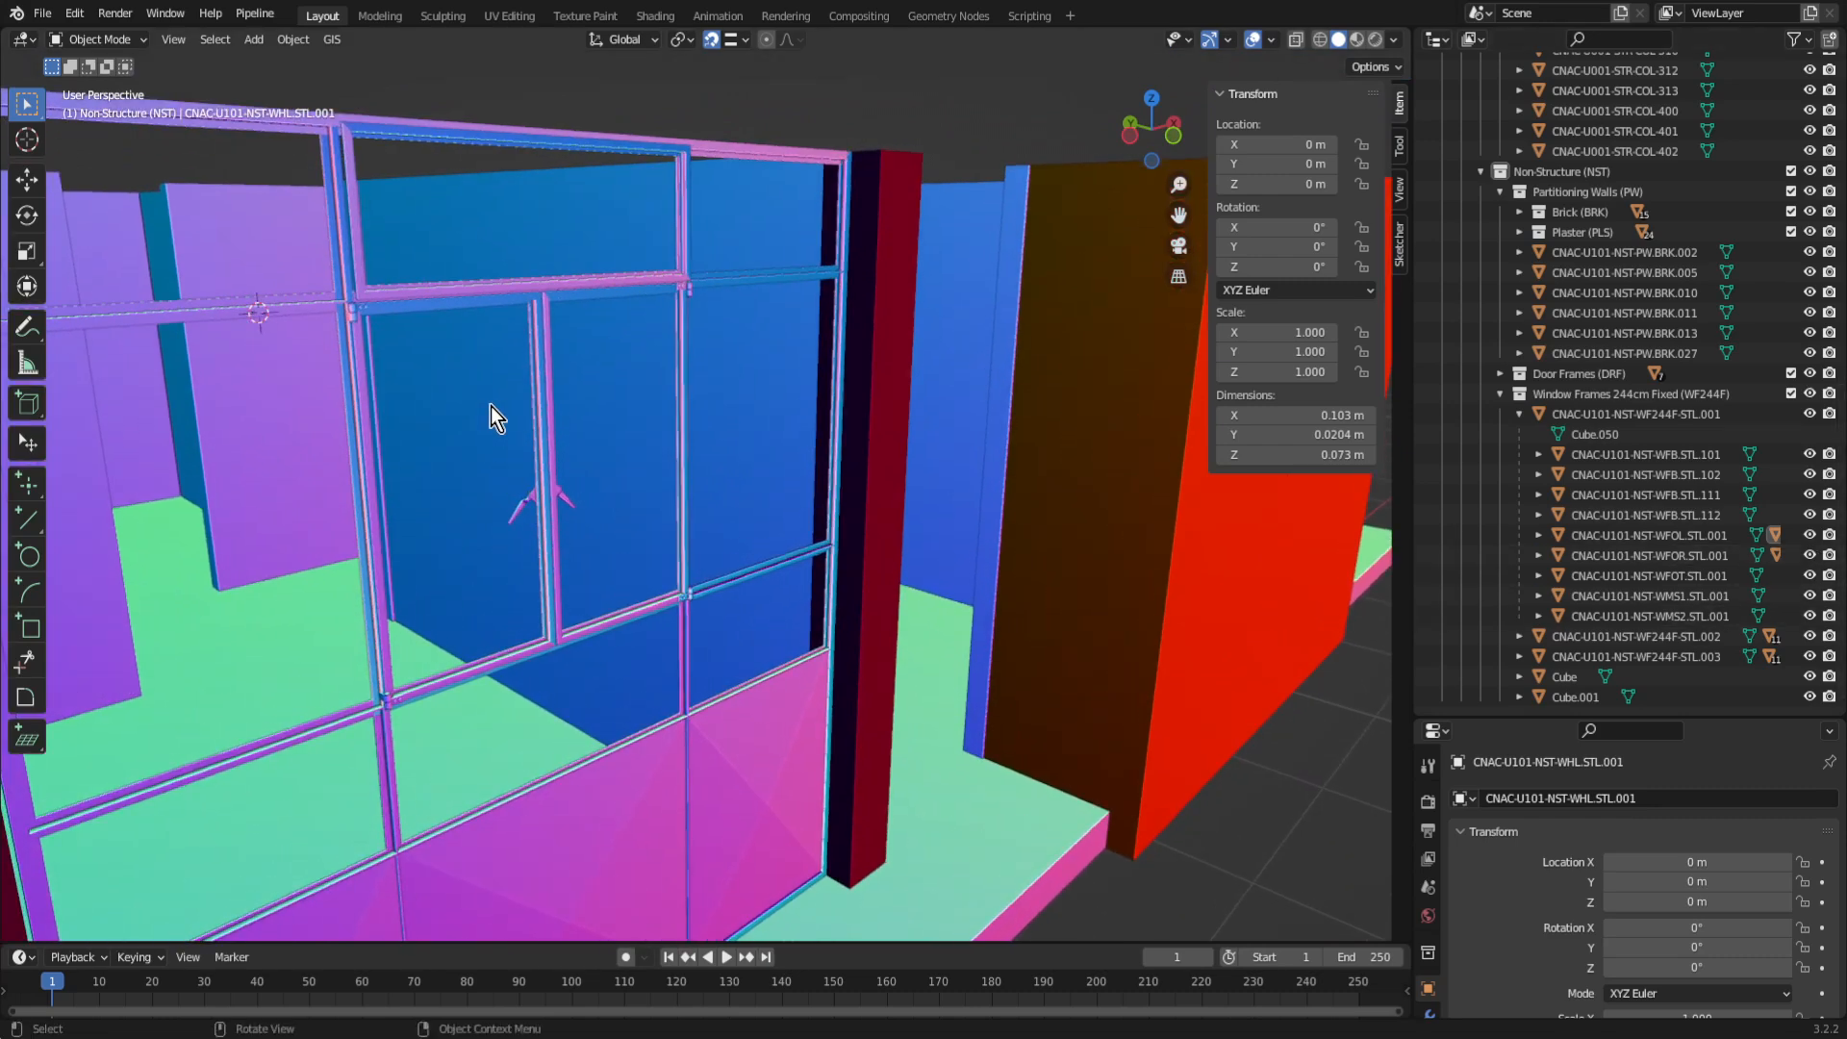
scroll(491, 406, "up", 3)
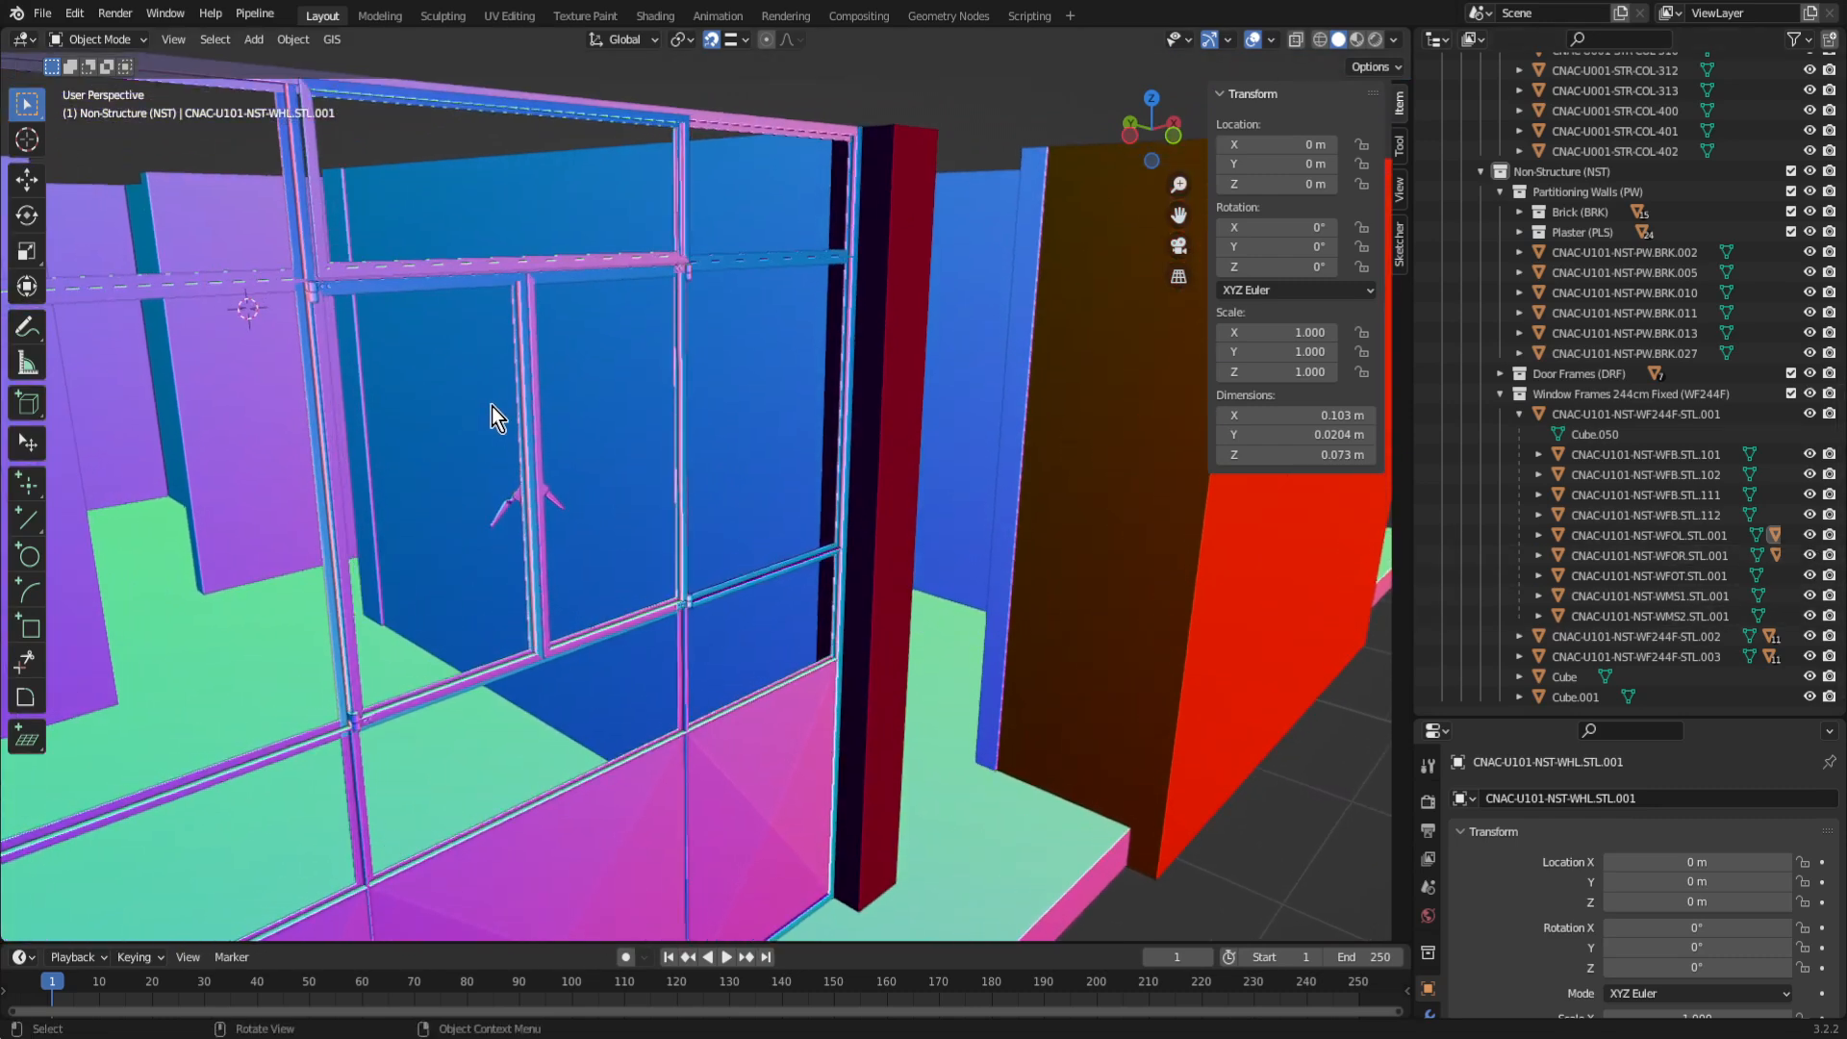
Step: Examine the normals of the adjacent window up close, picking its side sash CNAC-U101-NST-WFOR.STL.002 and top sash CNAC-U101-NST-WFOT.STL.002
left_click(512, 498)
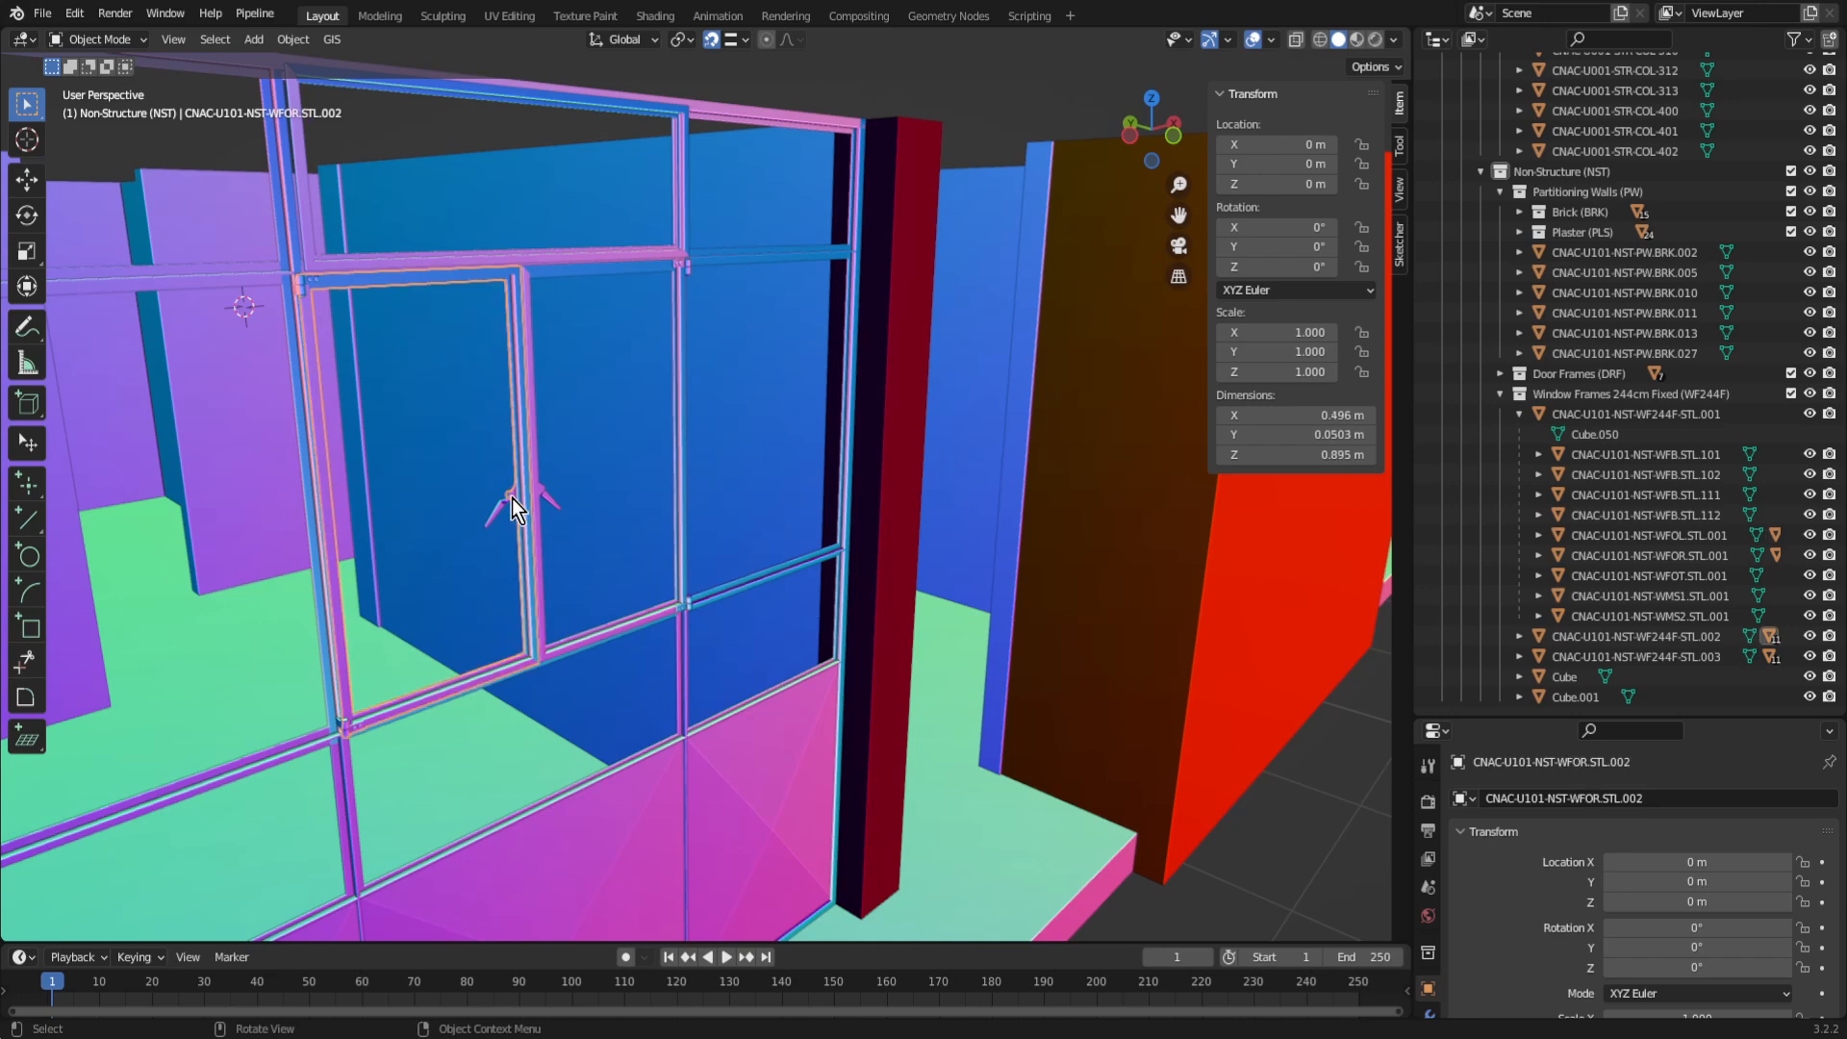
middle_click_drag(512, 499, 588, 450)
left_click(851, 174)
middle_click_drag(823, 614, 991, 625)
middle_click_drag(918, 540, 666, 518)
scroll(711, 302, "up", 3)
middle_click_drag(711, 302, 744, 899)
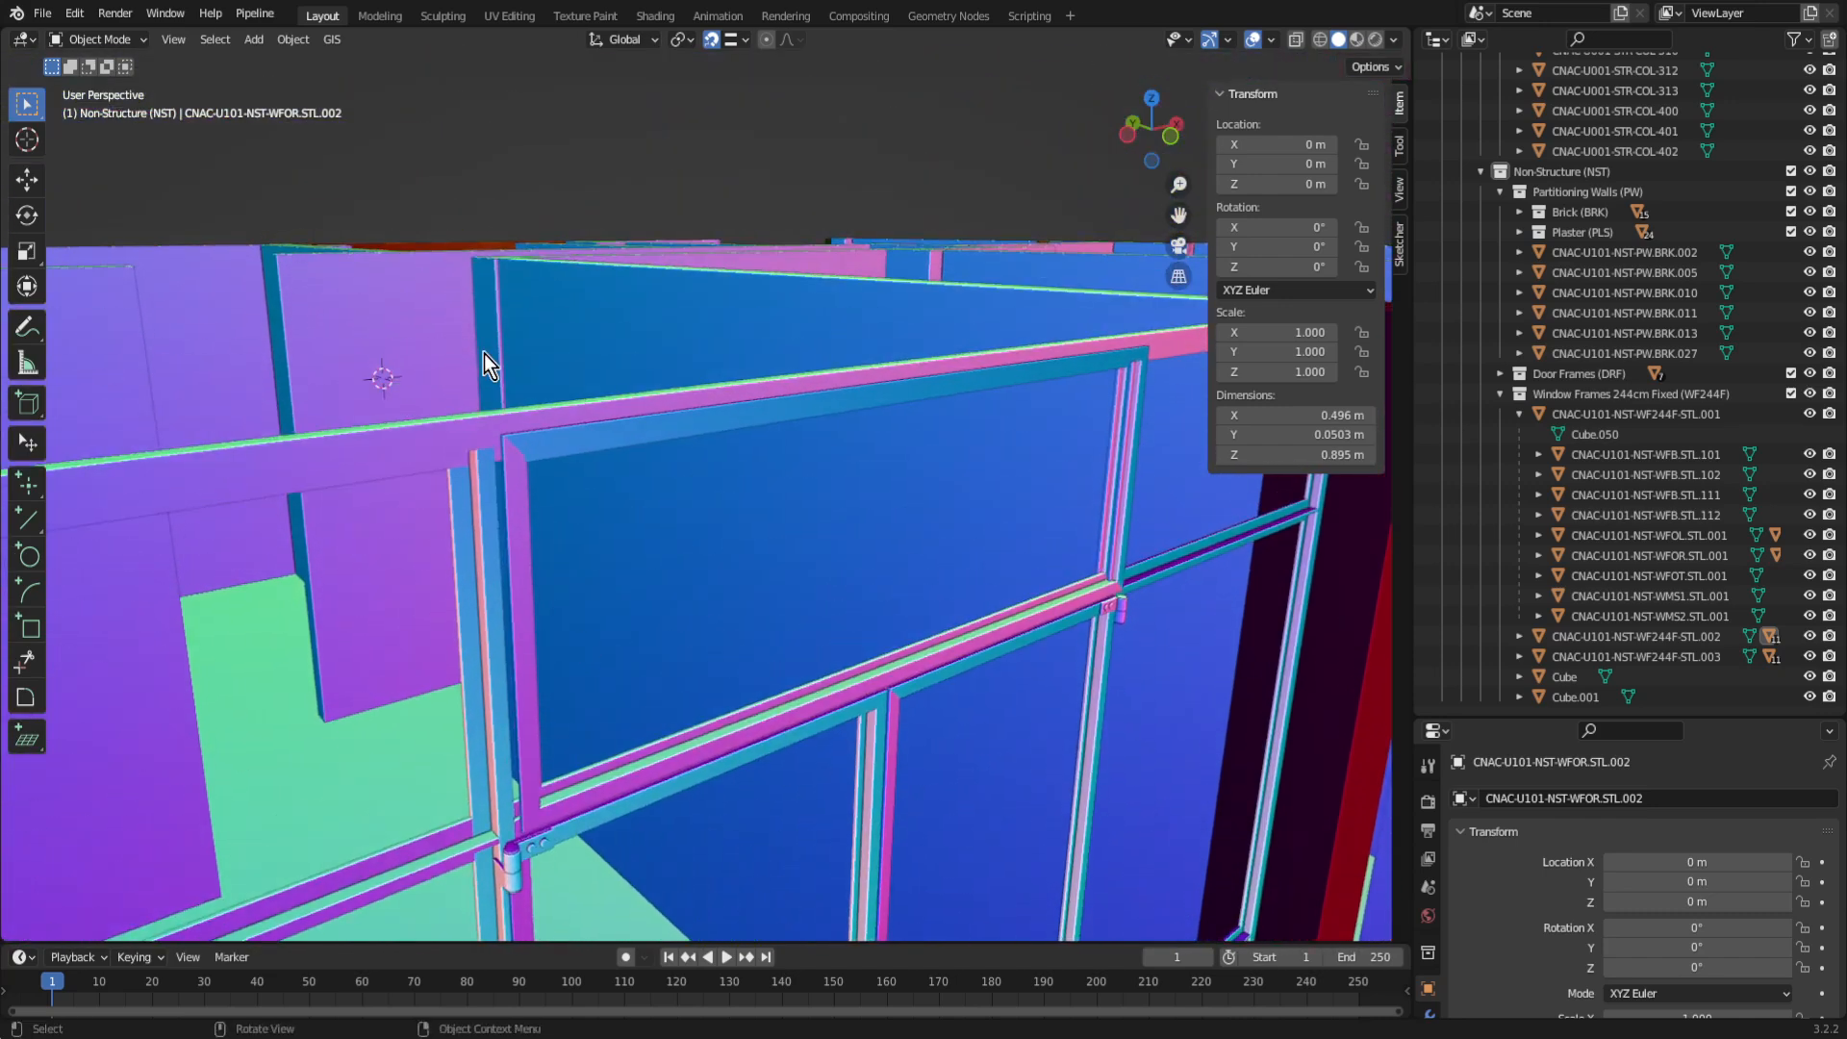
left_click(527, 444)
middle_click_drag(526, 444, 628, 492)
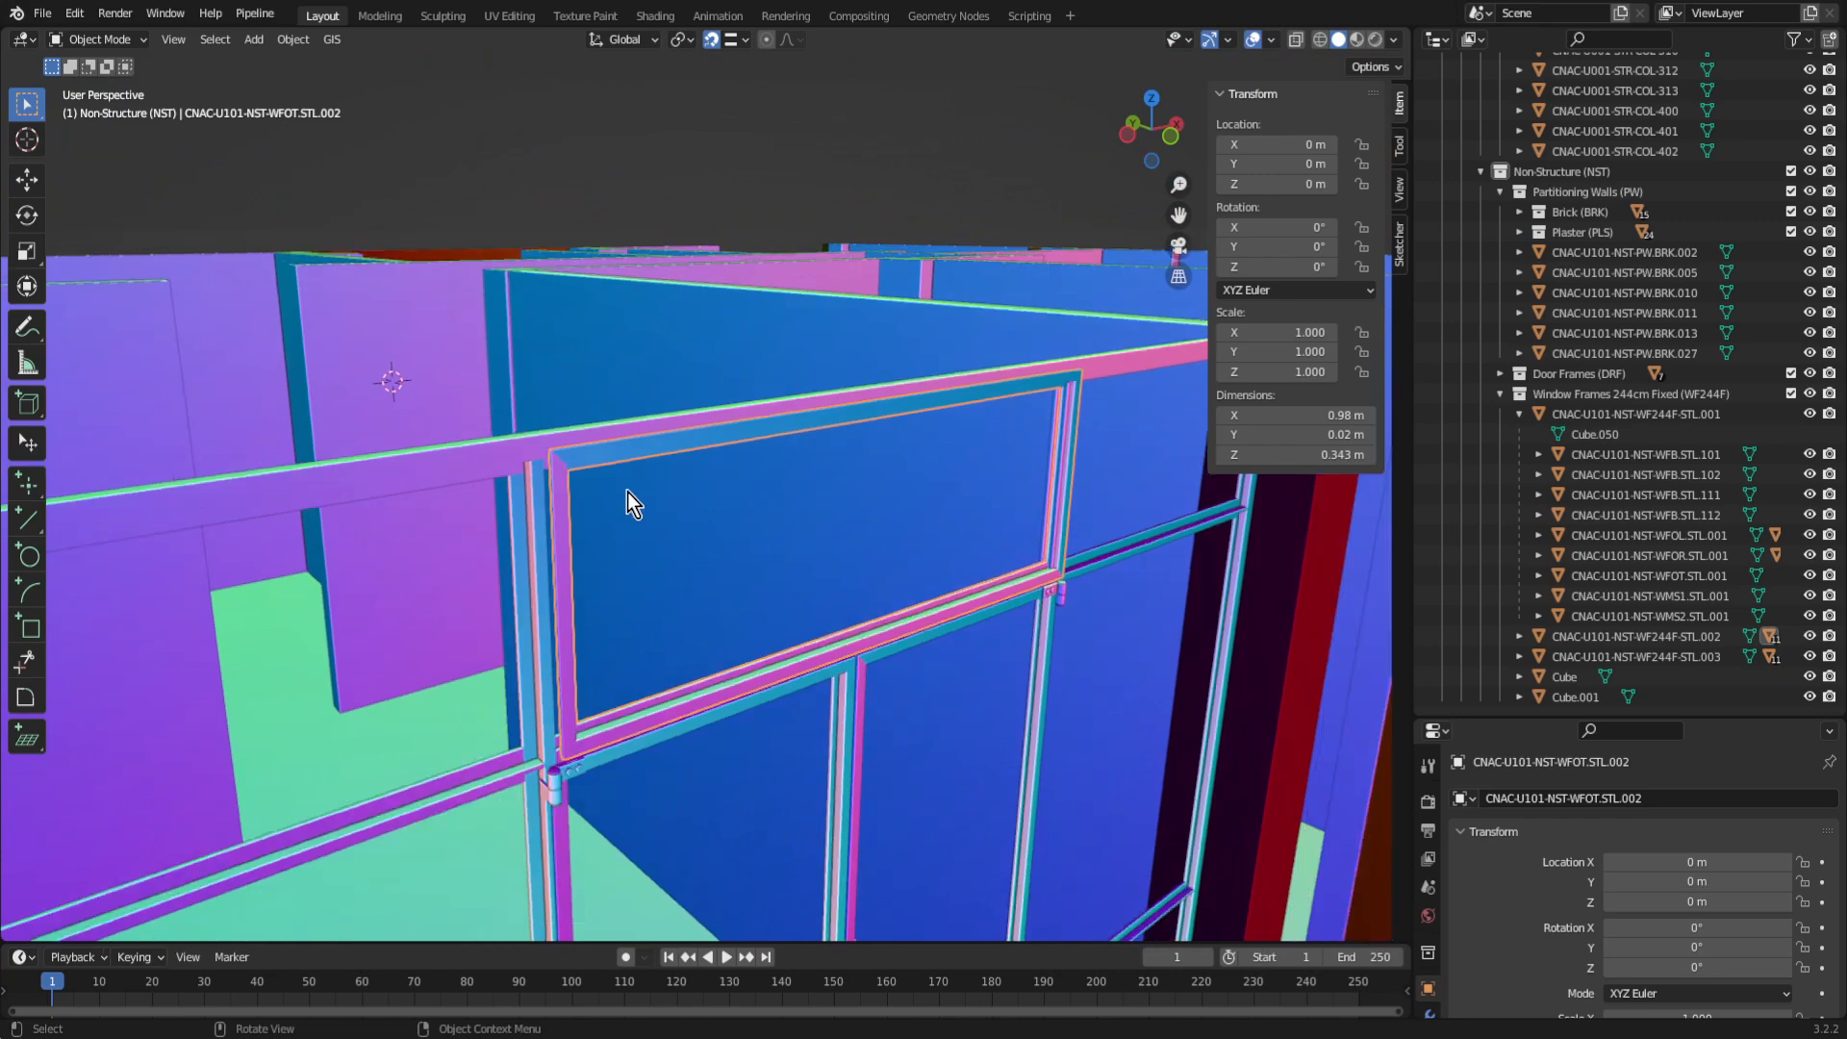
Step: Expand window frame CNAC-U101-NST-WF244F-STL.002 in the Outliner, select it with all its listed child parts and frame them in the view
left_click(1520, 637)
scroll(1635, 684, "down", 5)
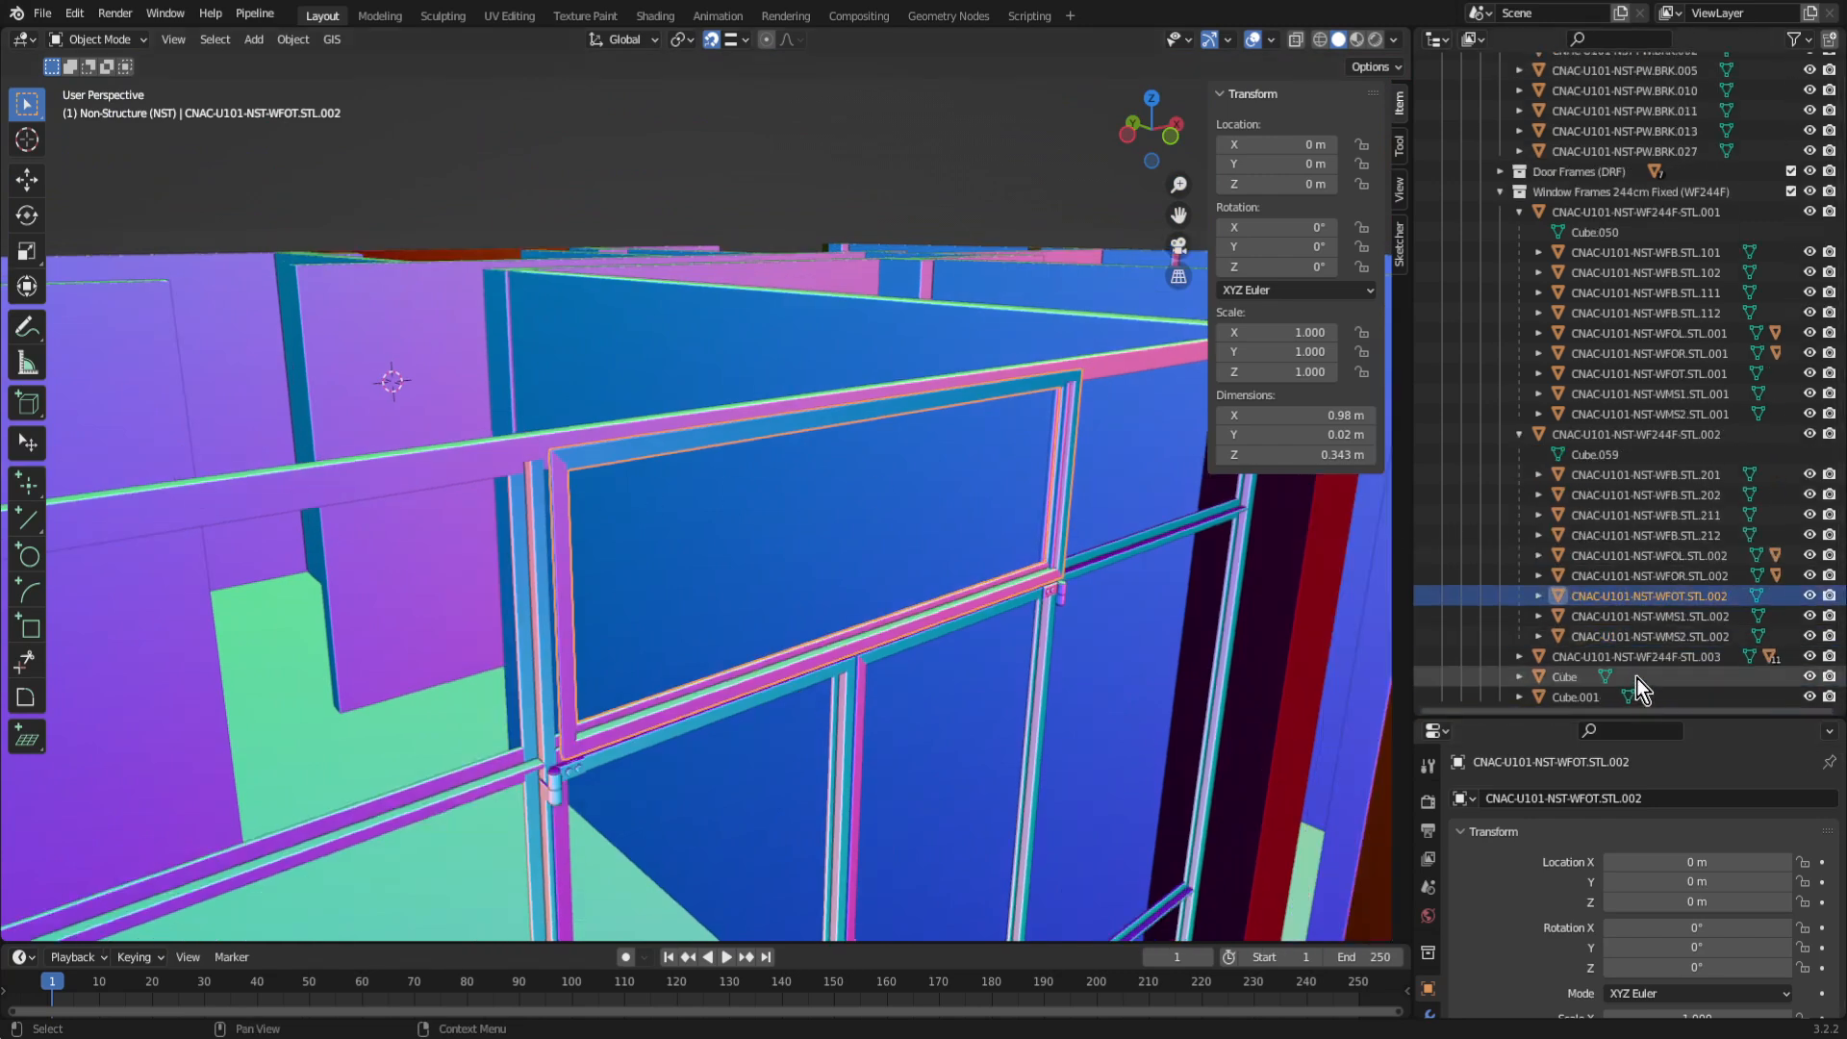
left_click(1556, 636)
left_click(1552, 435, "ctrl")
key("KP_Decimal")
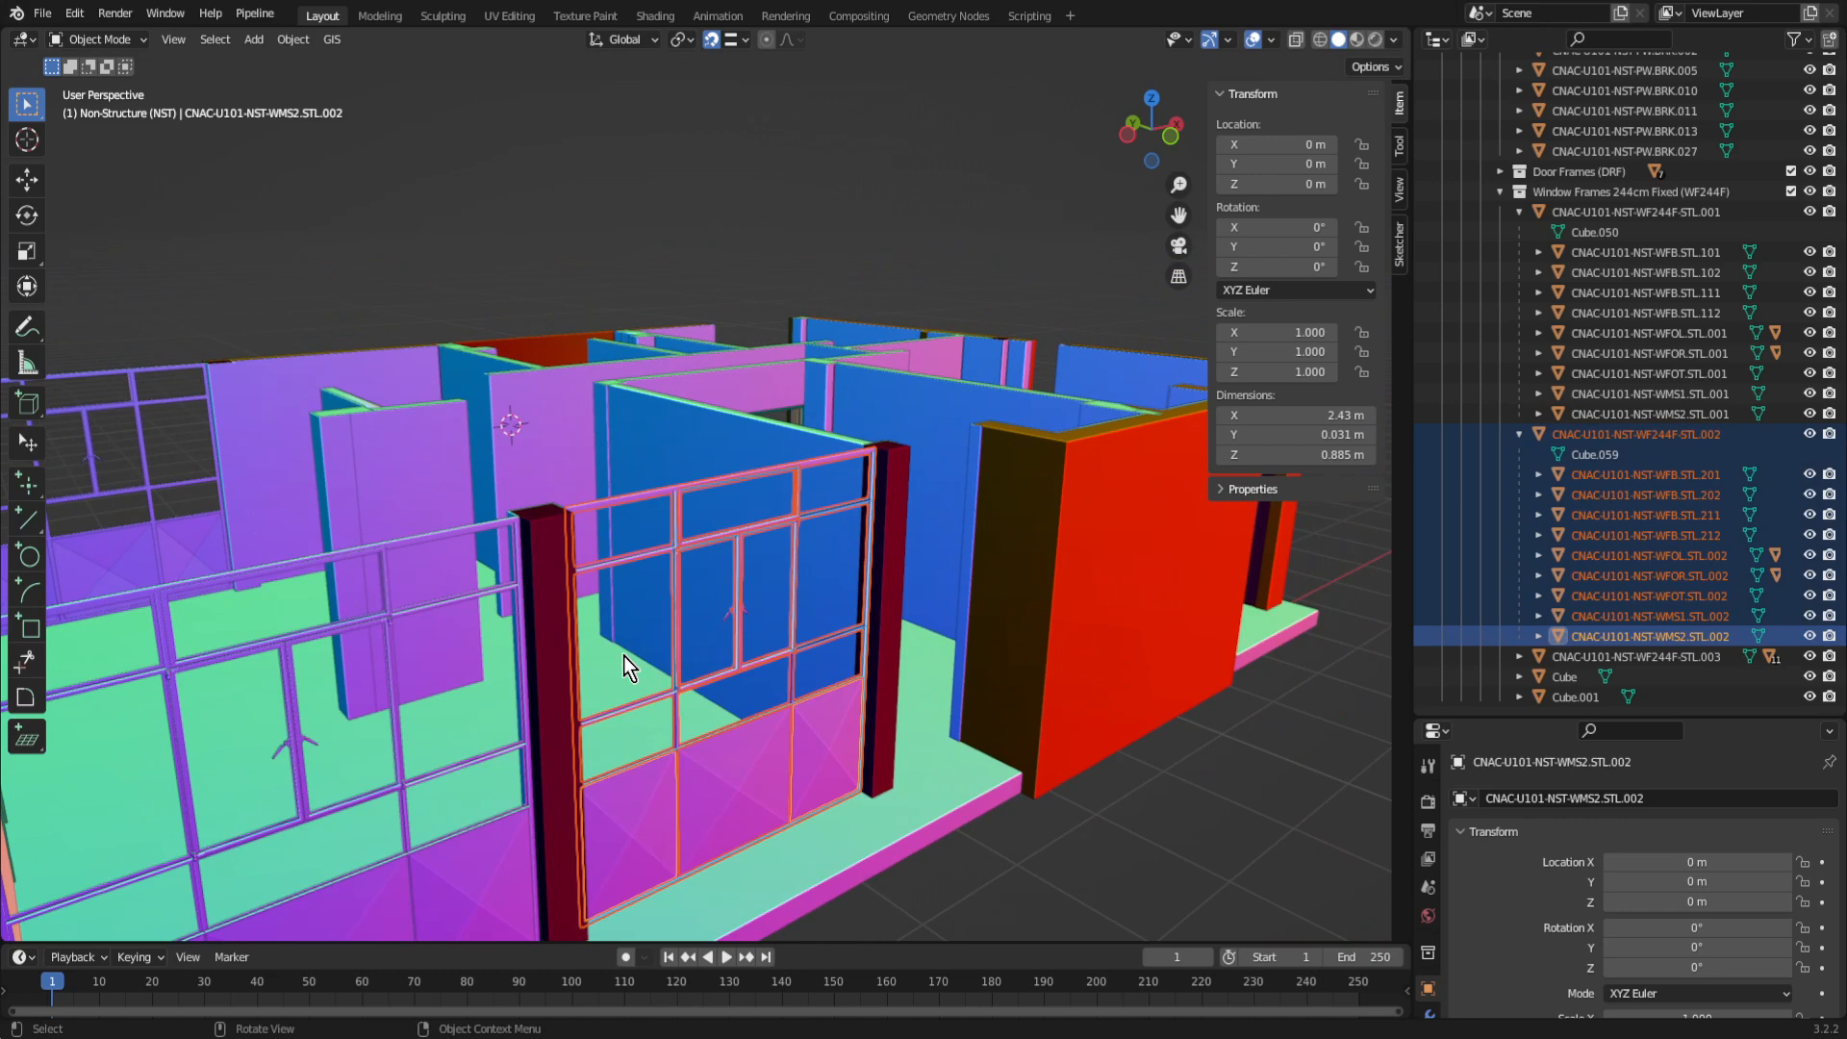
Step: Box-select all meshes of window CNAC-U101-NST-WF244F-STL.002 and its parts in Edit Mode and recalculate their normals to the outside
key("Tab")
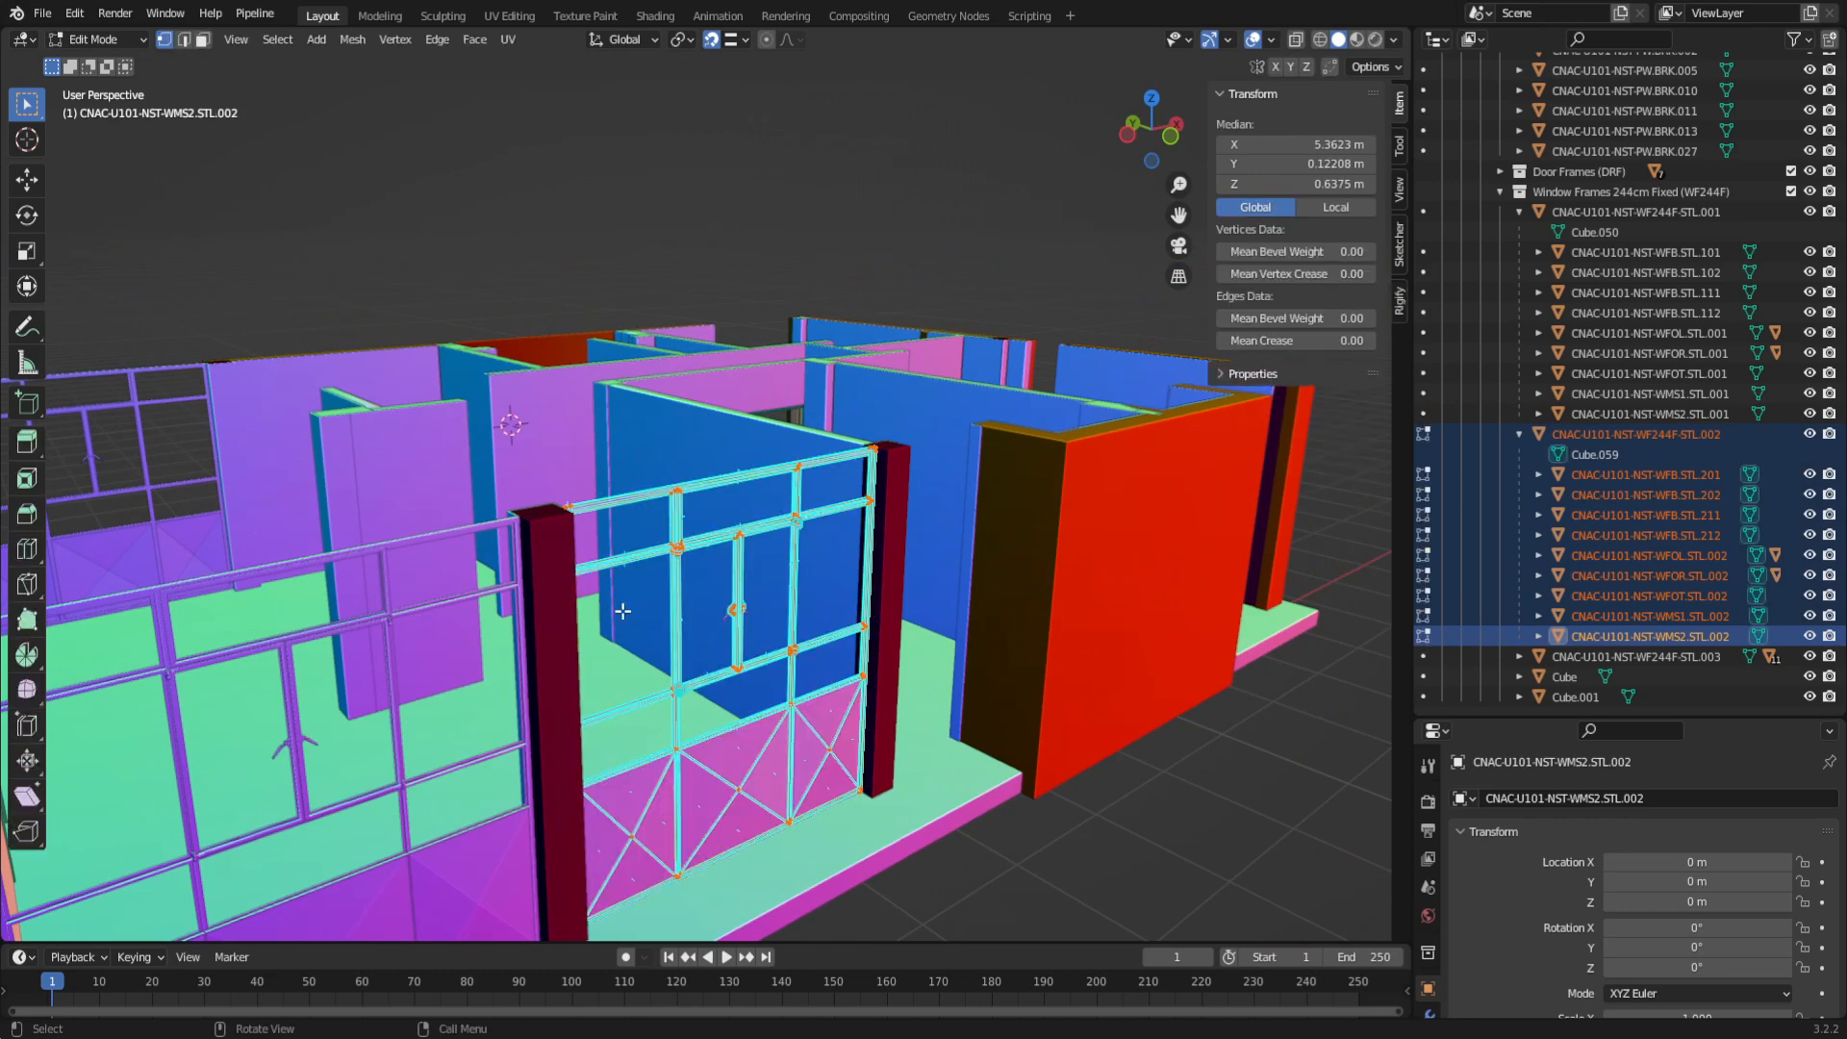
key("shift+z")
mouse_move(435, 405)
left_mouse_down()
mouse_move(926, 916)
mouse_move(1100, 943)
left_mouse_up()
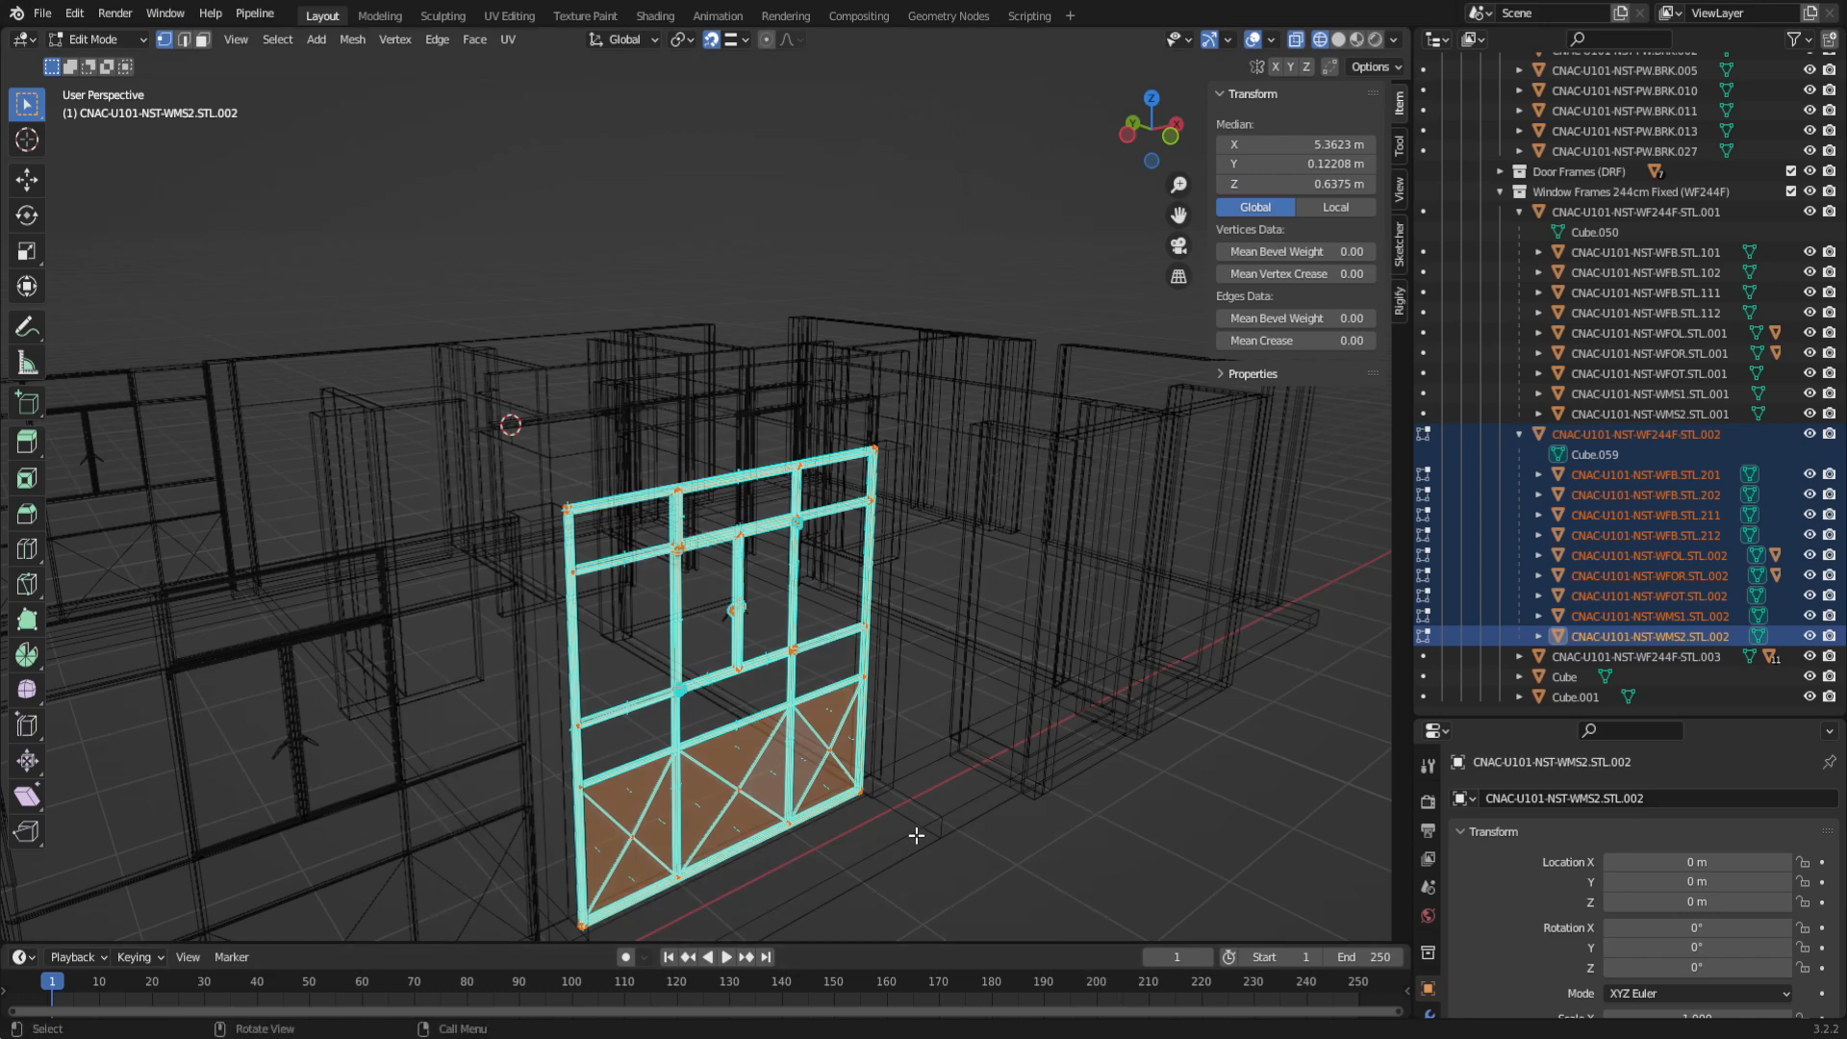
key("shift+z")
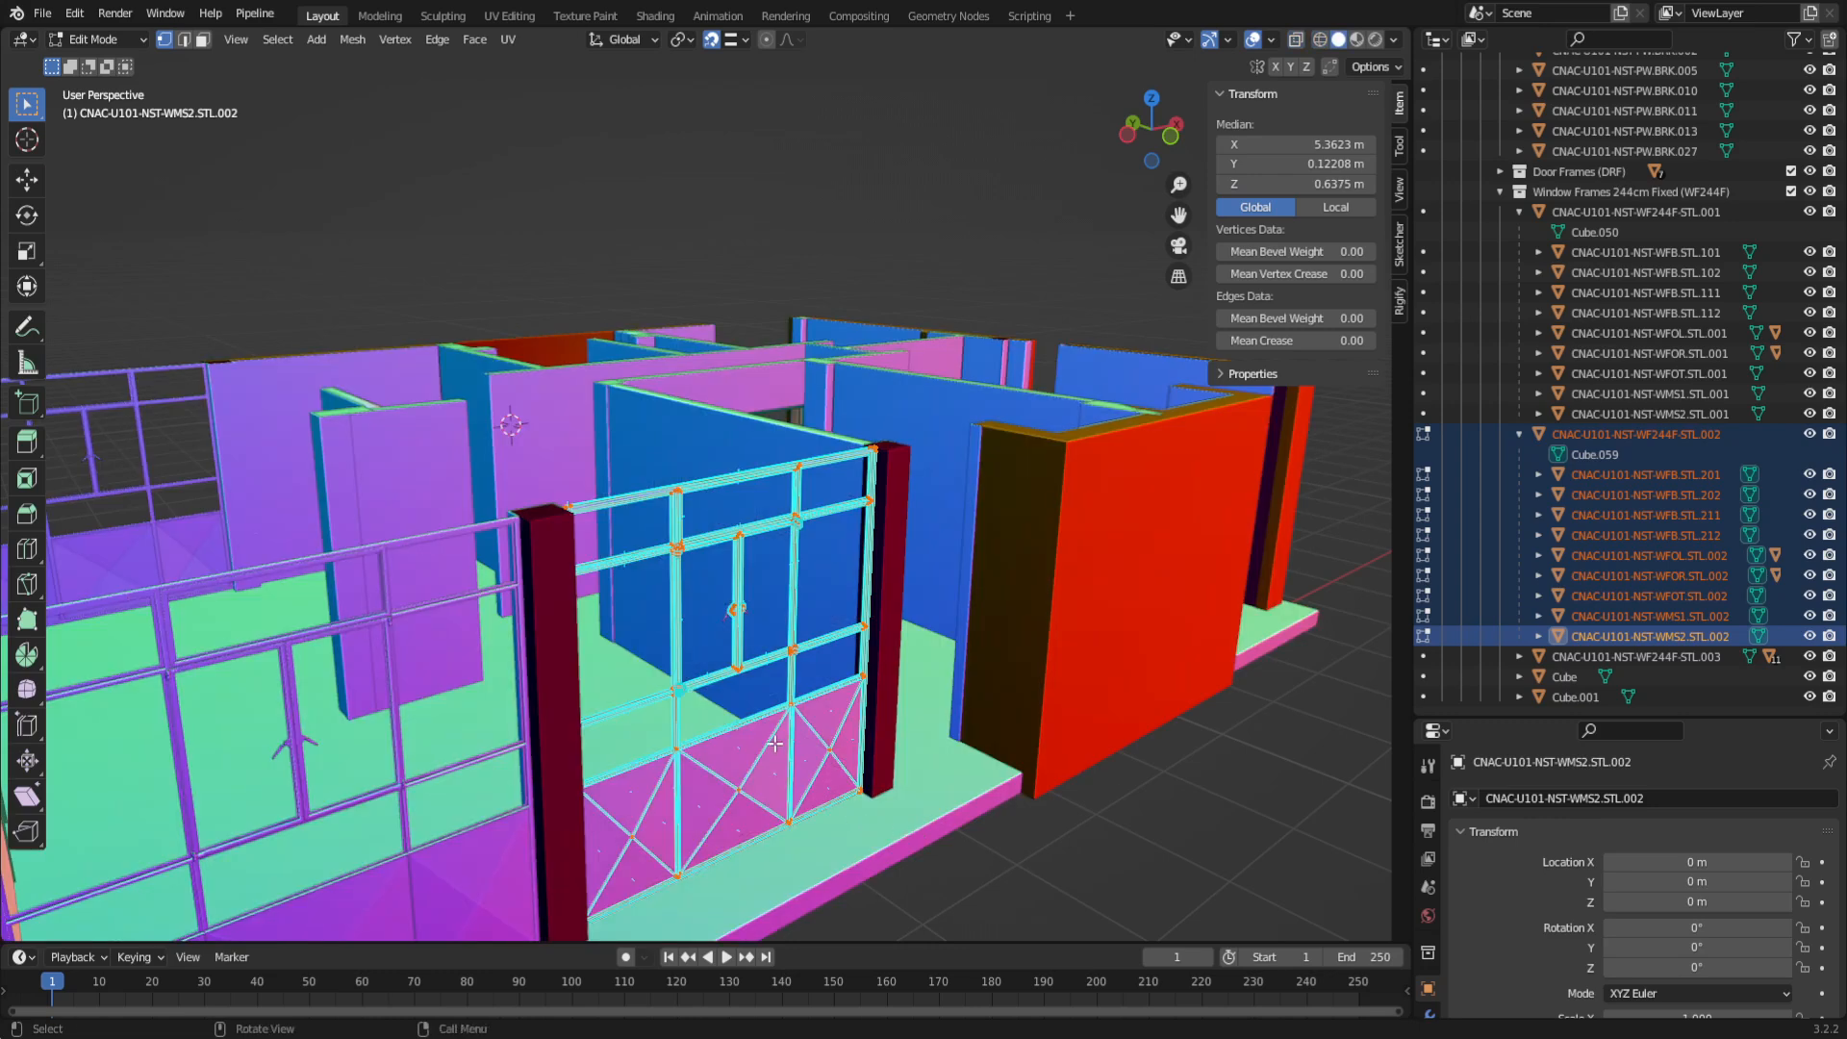
scroll(710, 507, "up", 8)
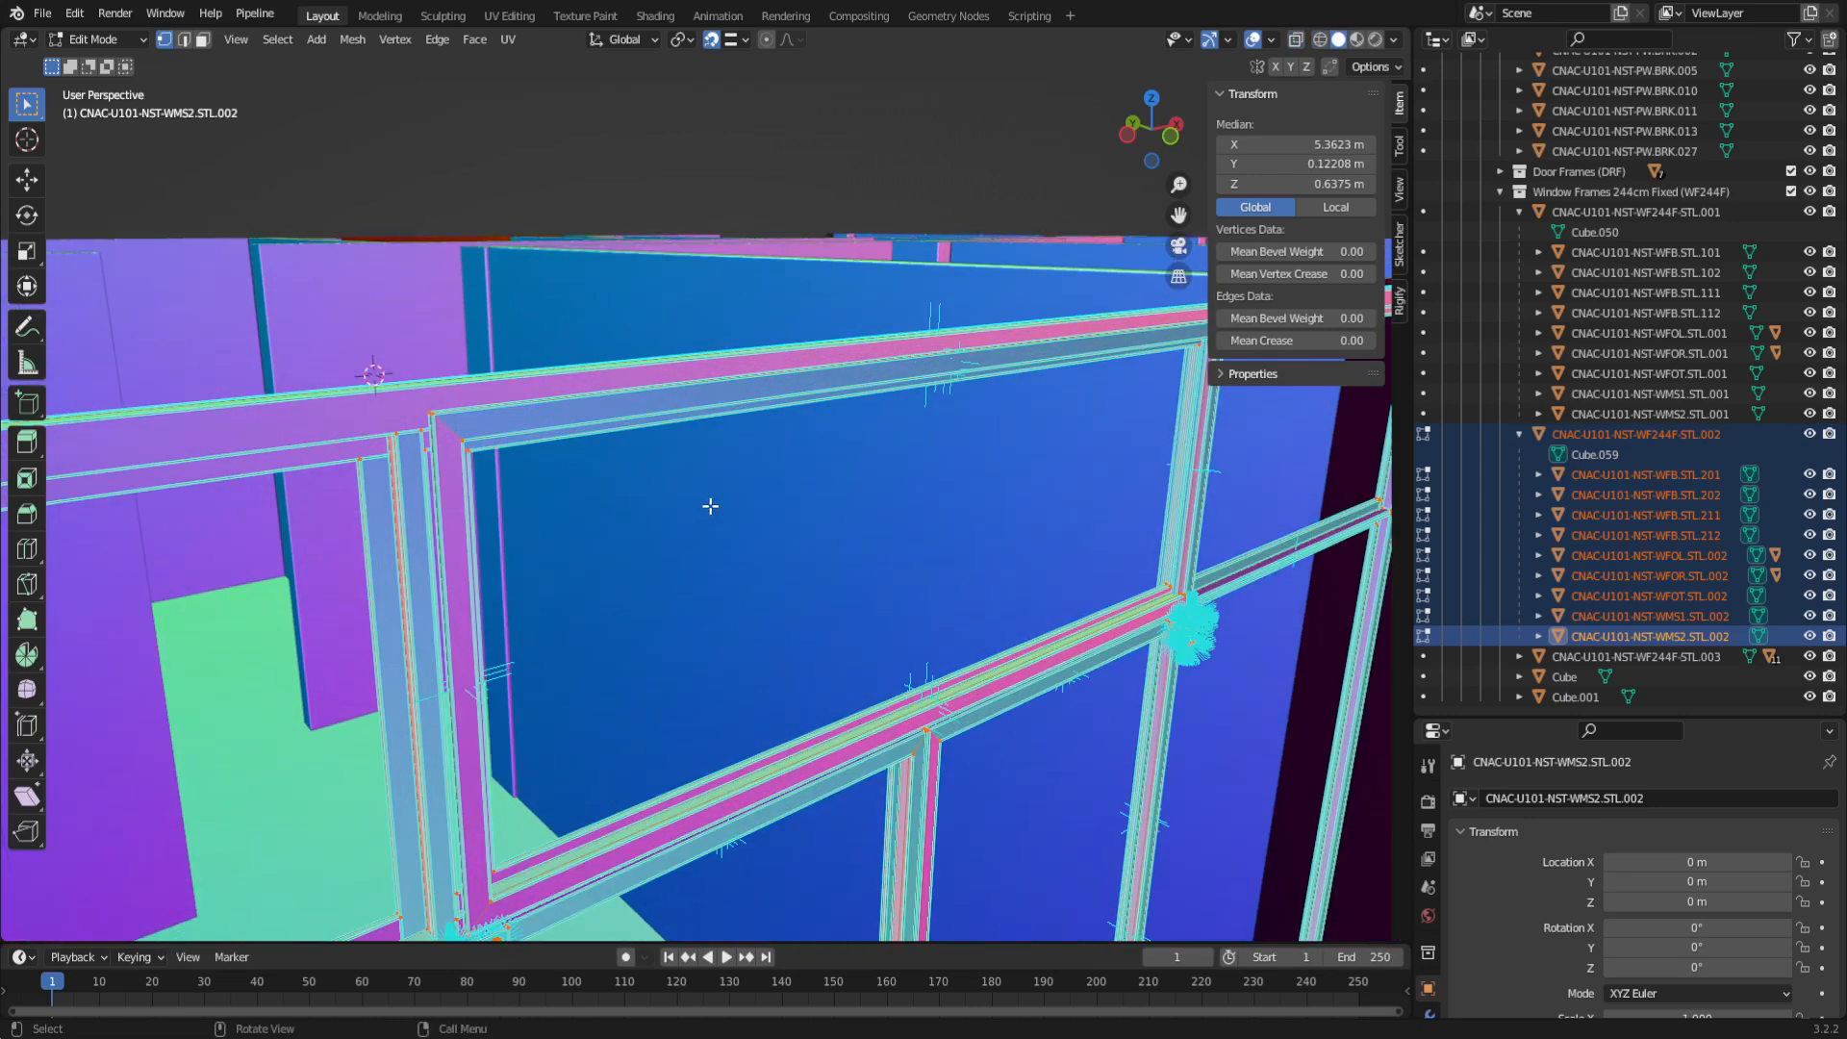
key("shift+n")
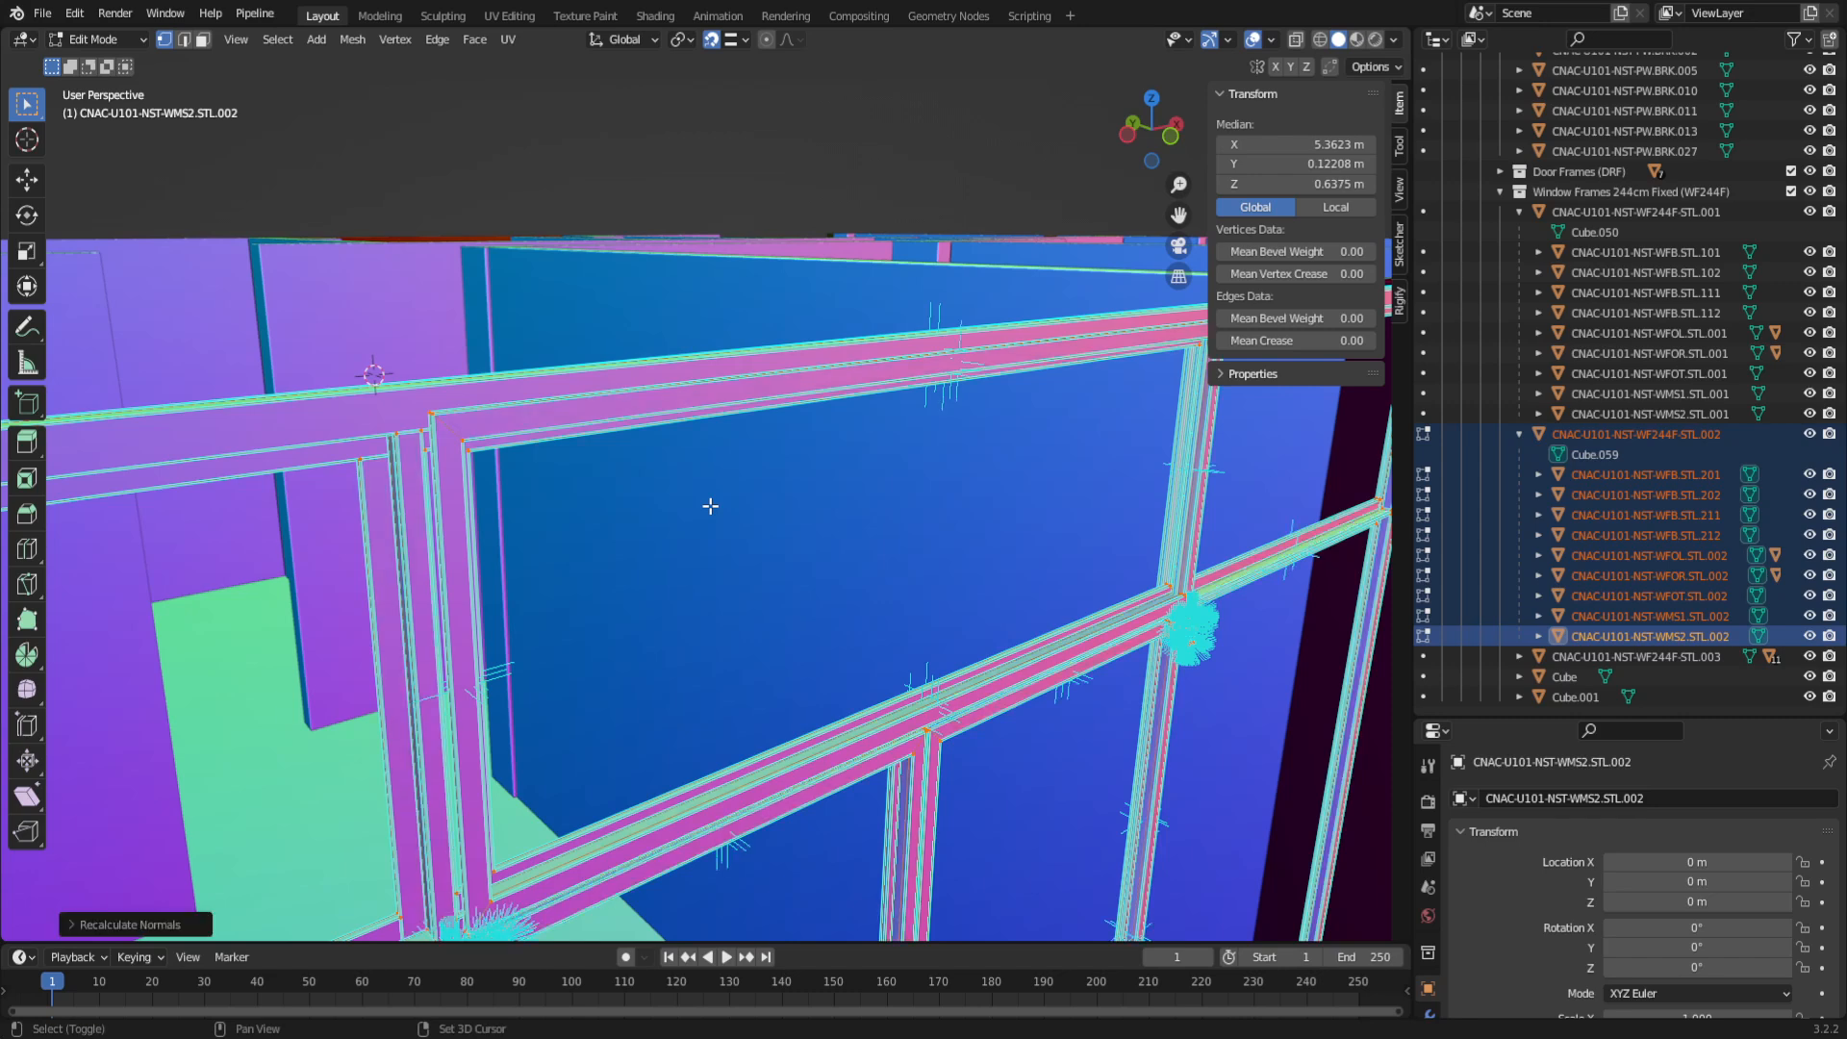
scroll(711, 519, "down", 7)
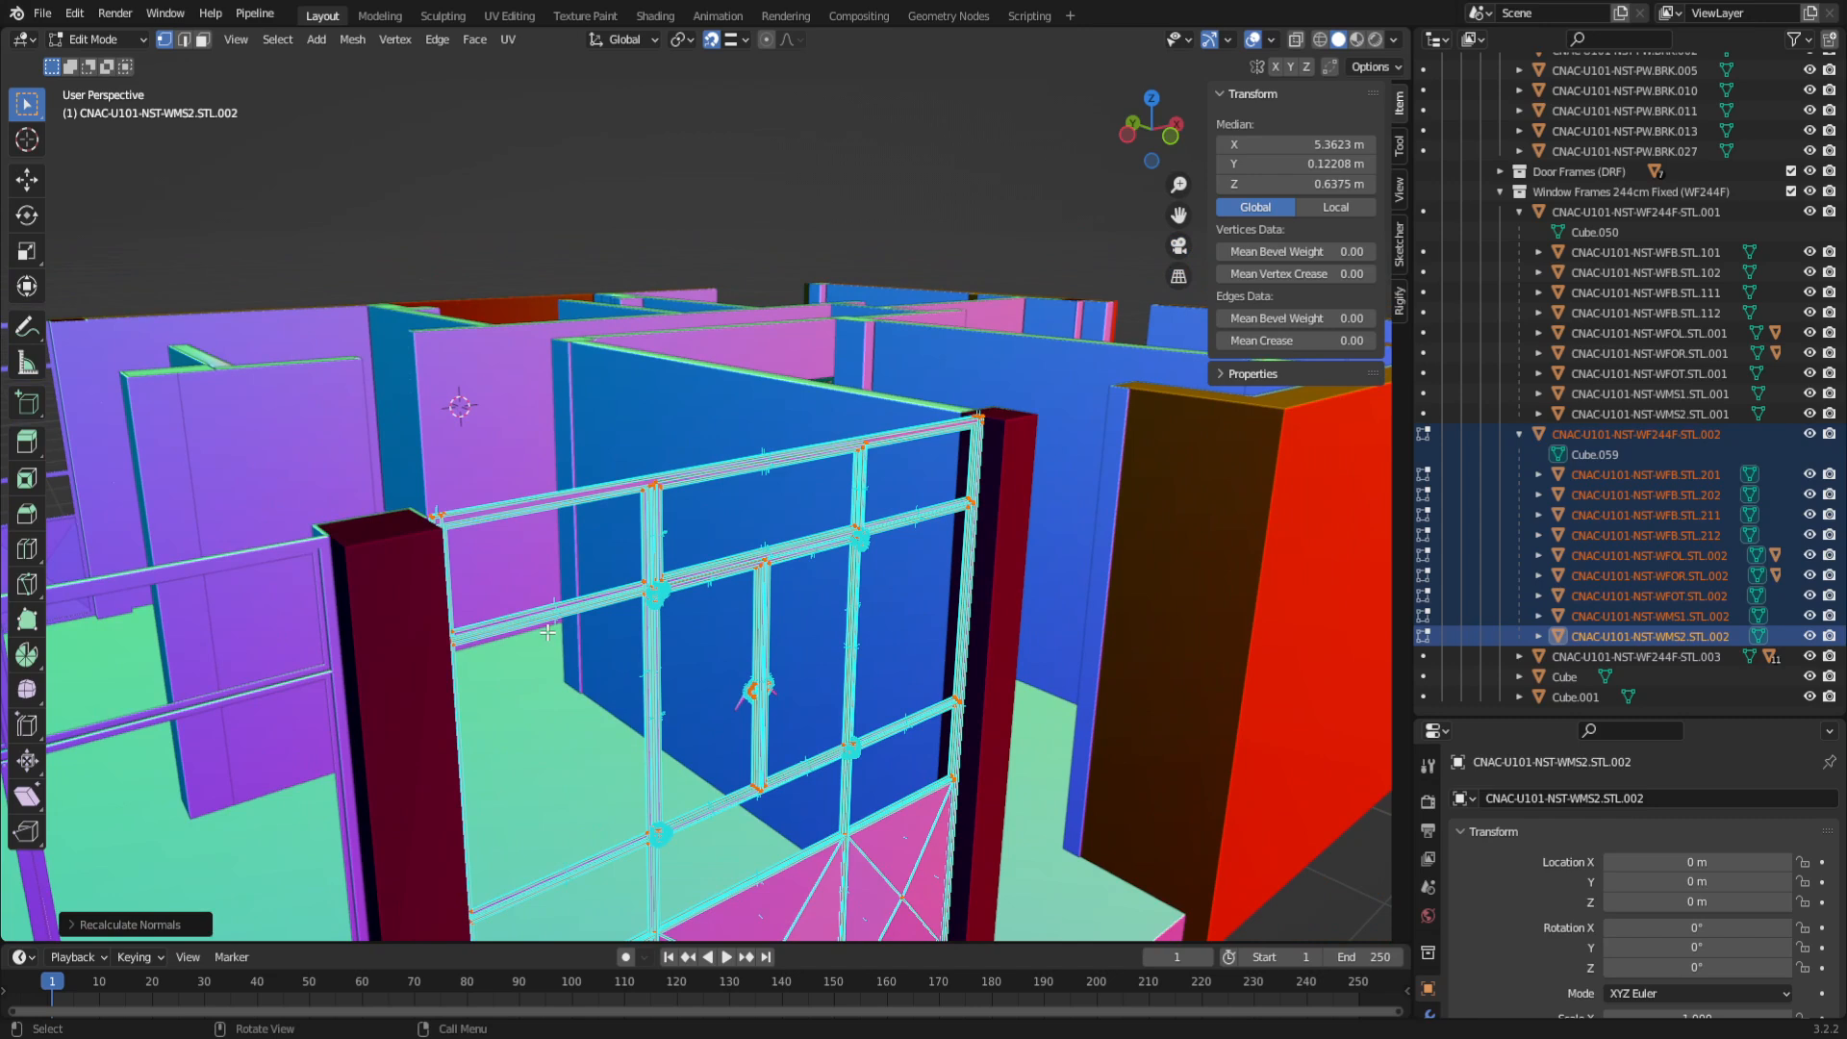
Step: Save the project file and return to Object Mode with nothing selected
key("ctrl+s")
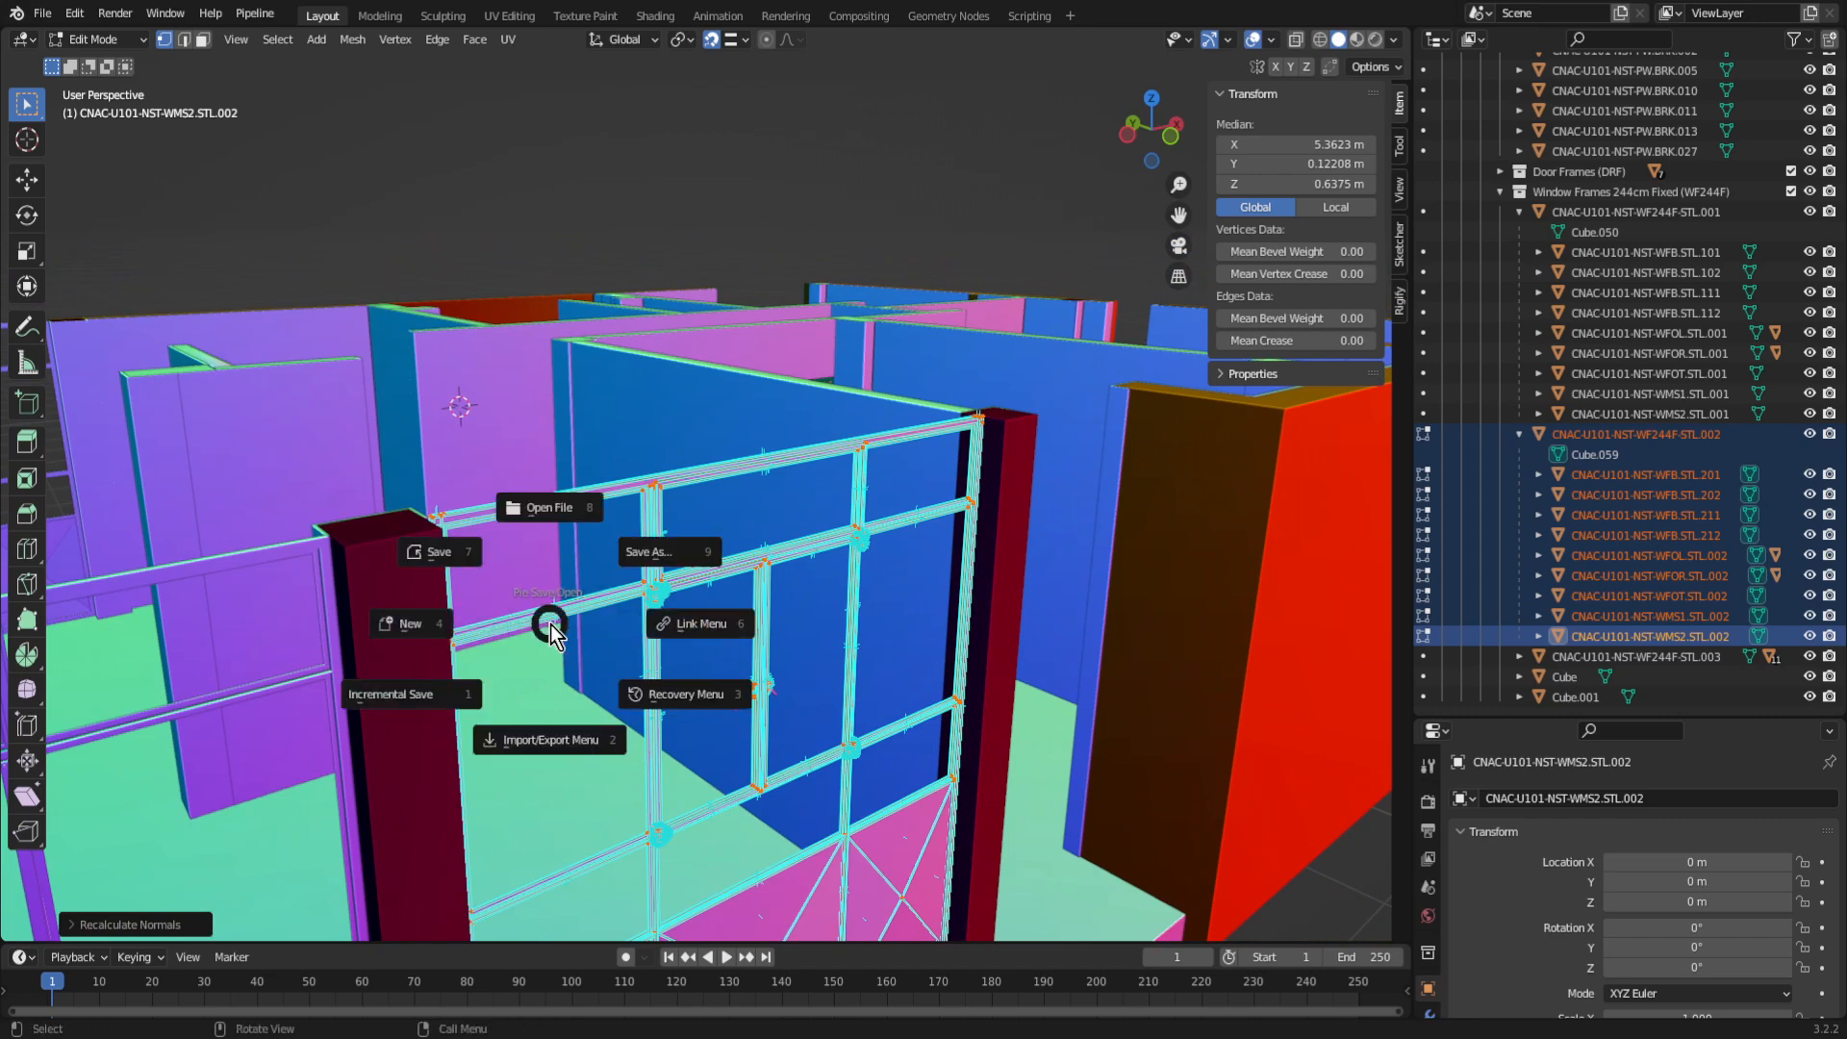
left_click(440, 555)
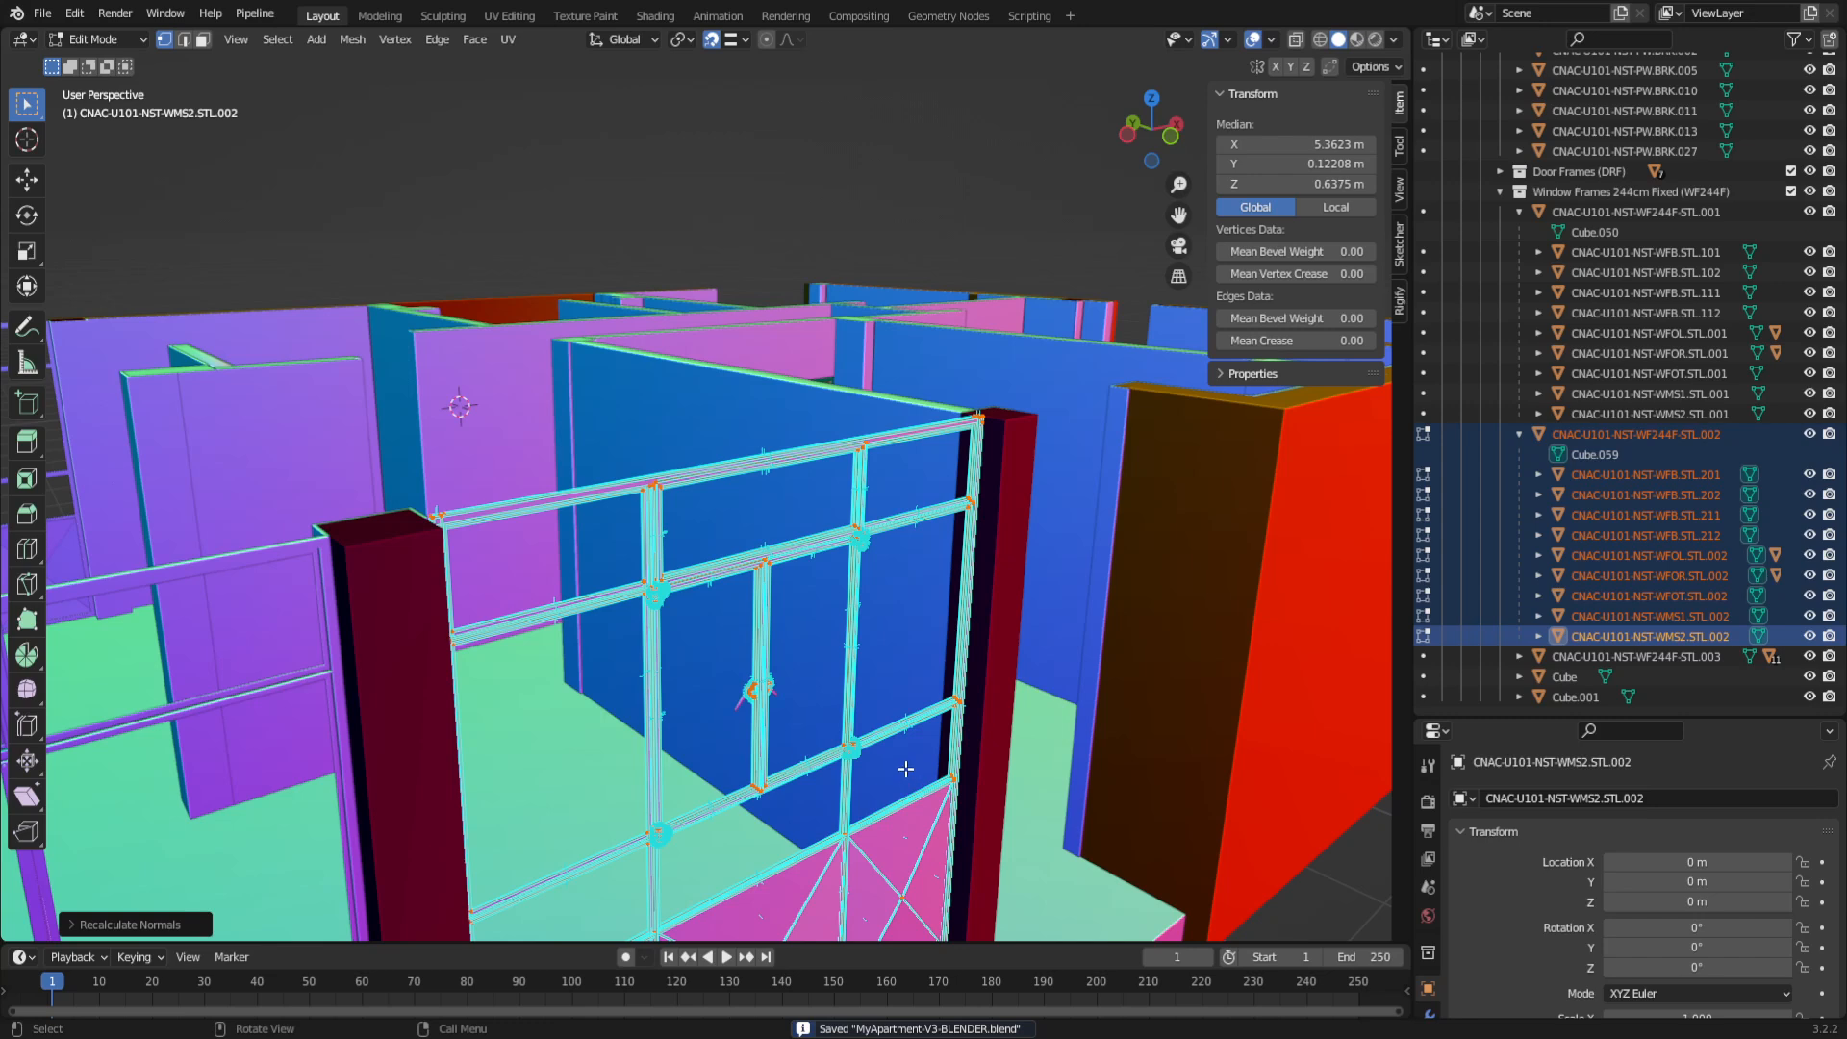
key("Tab")
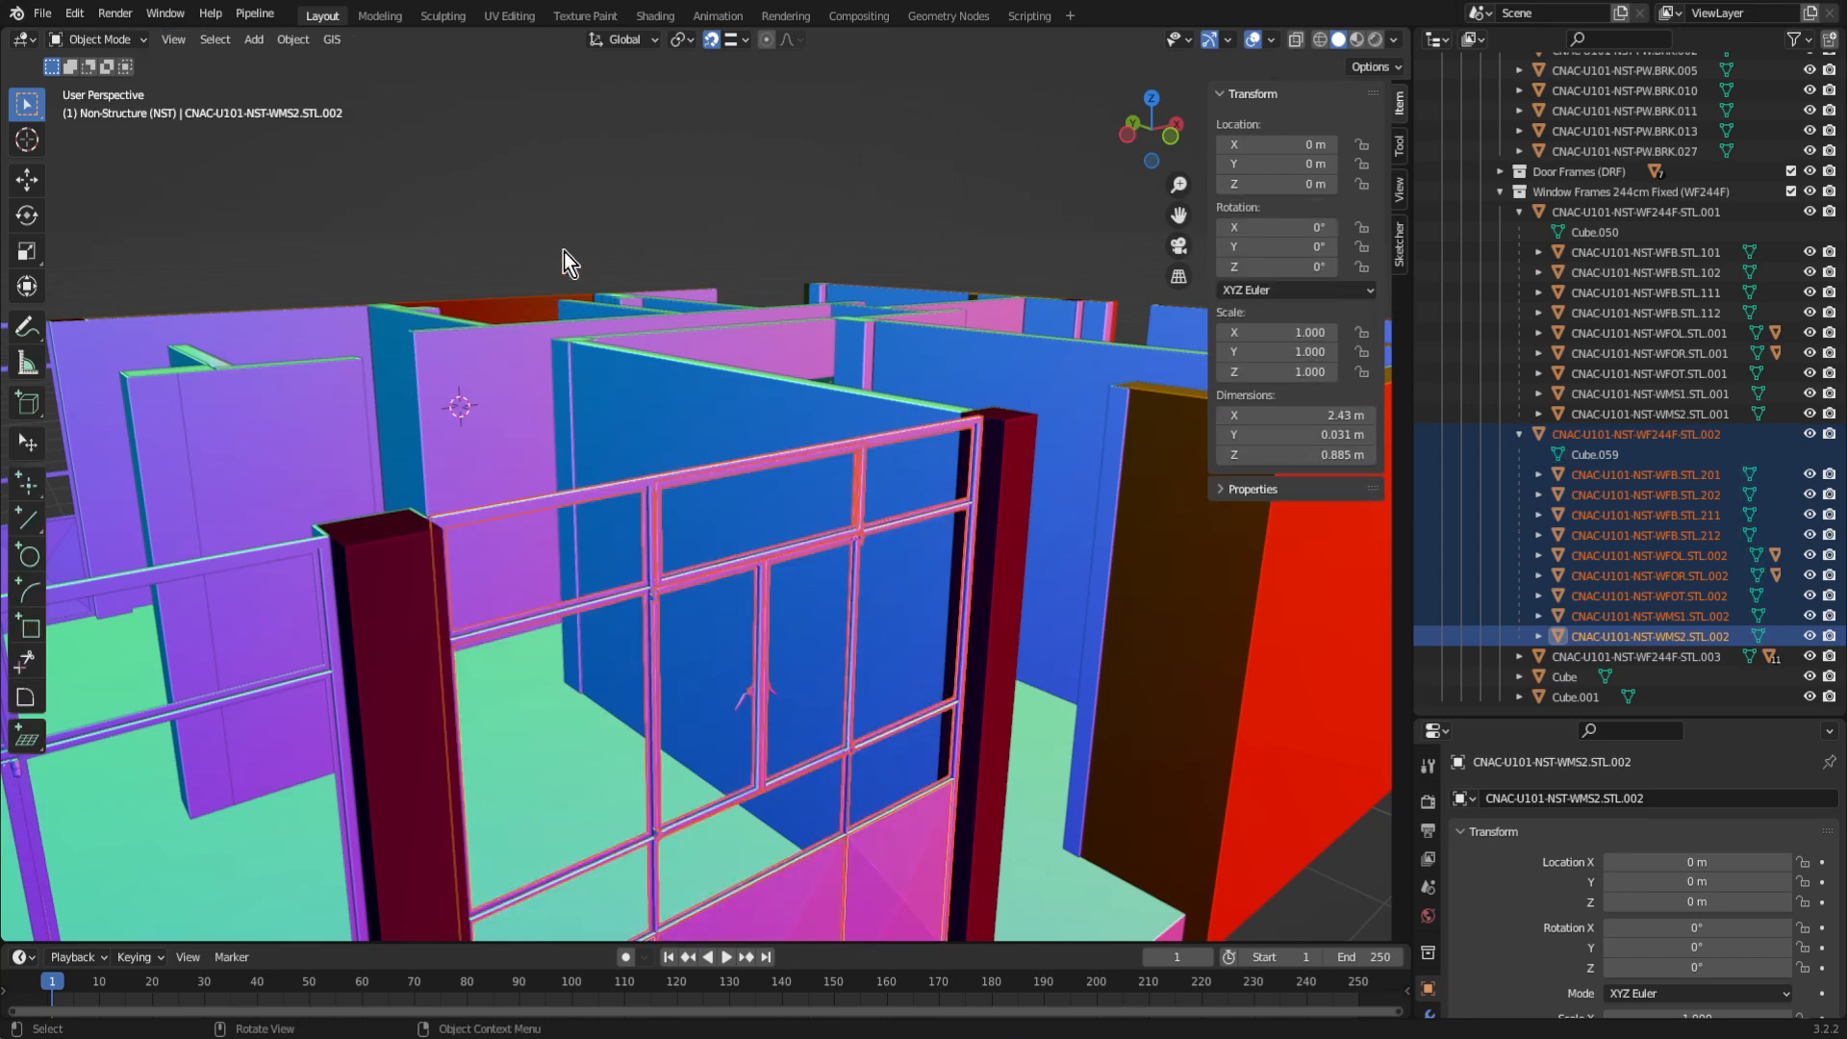
key("alt+a")
Step: Pick exterior wall CNAC-U101-NST-XW.BRK.004 and examine its face colours up close where it meets the partition wall and column
scroll(430, 608, "down", 4)
middle_click_drag(372, 616, 678, 571, "shift")
middle_click_drag(576, 523, 804, 353, "shift")
middle_click_drag(934, 649, 787, 680)
middle_click_drag(916, 755, 791, 685)
middle_click_drag(840, 497, 2, 106)
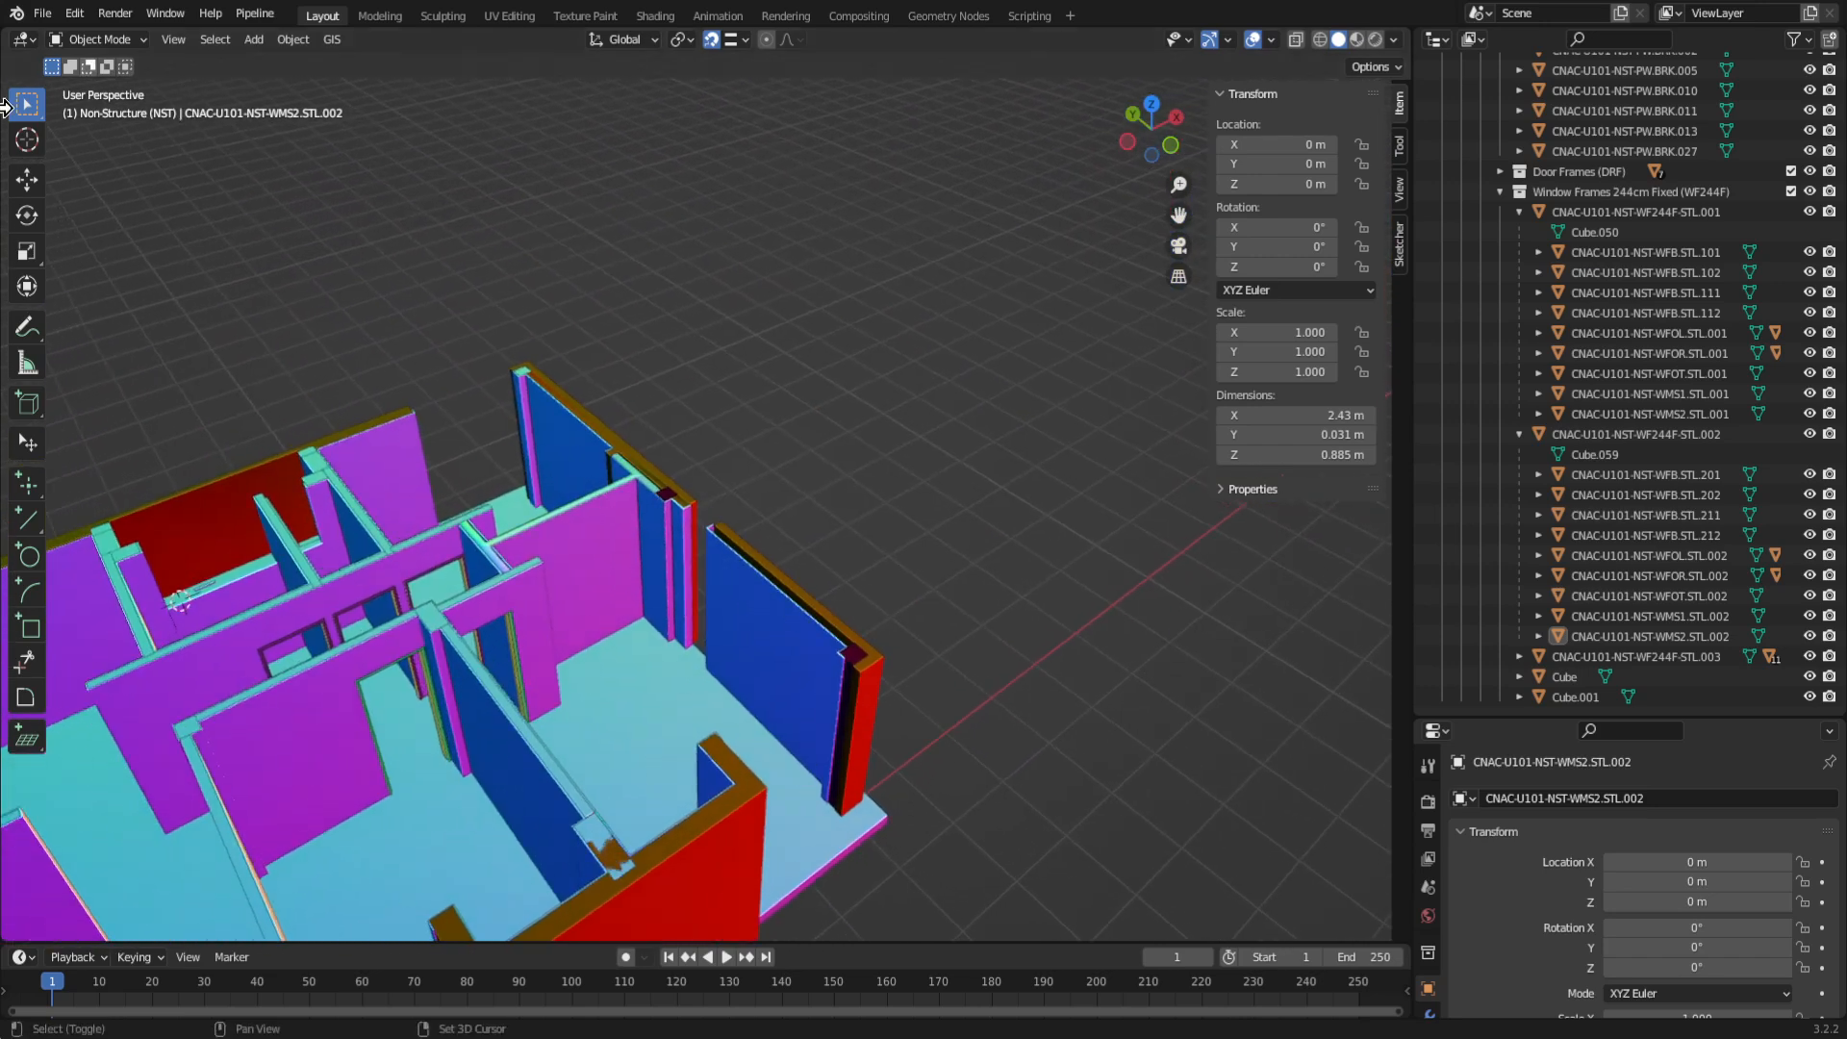
left_click(631, 456)
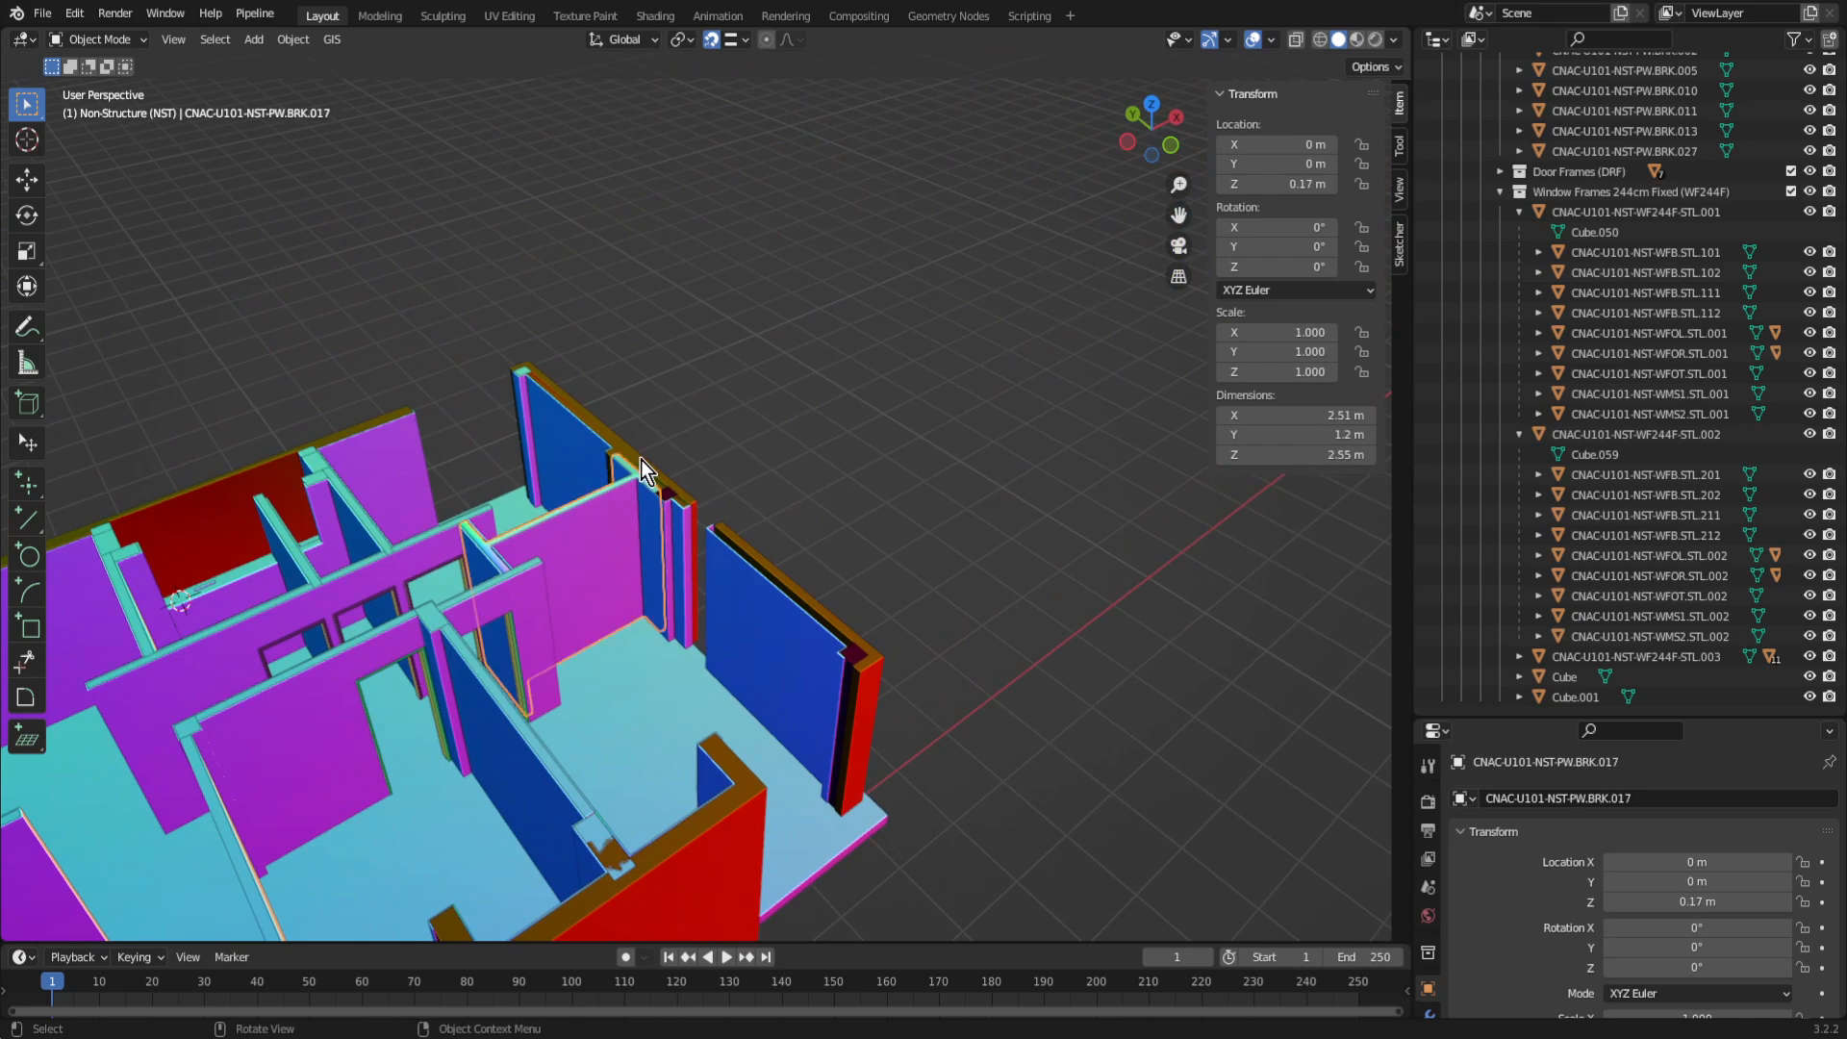
left_click(622, 446)
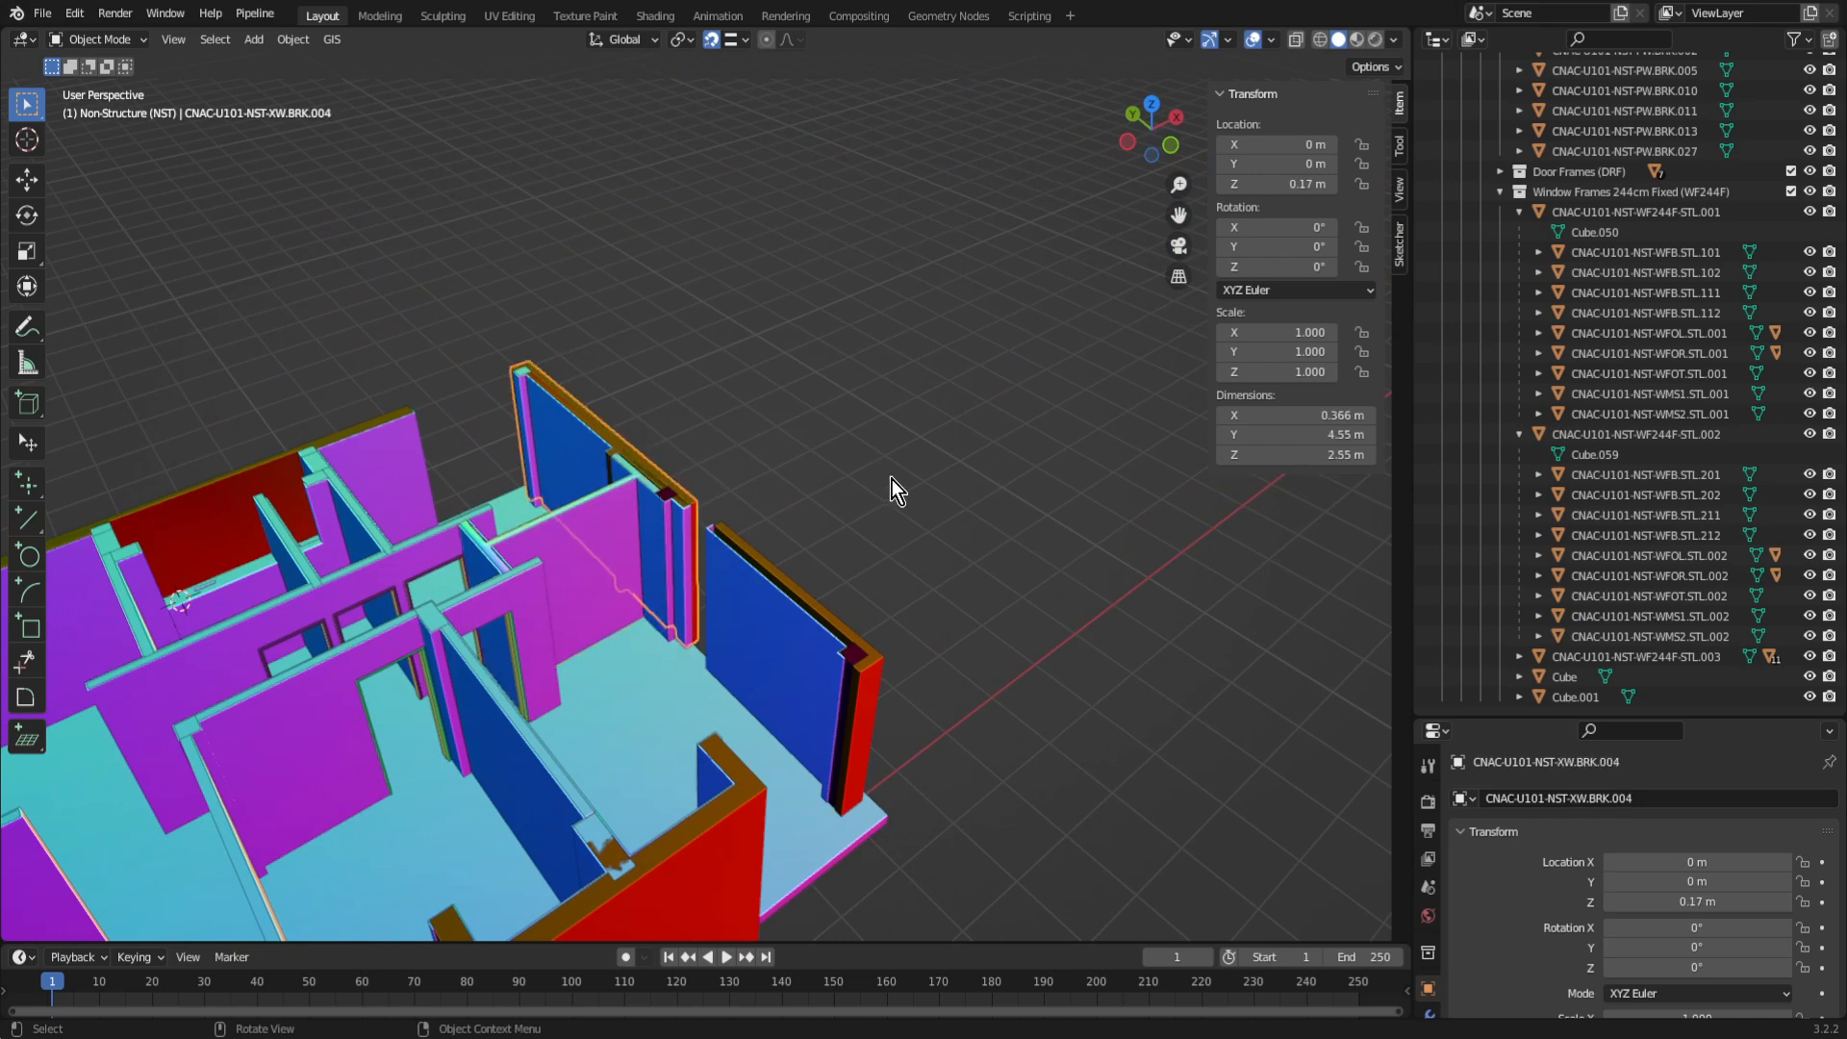
scroll(888, 478, "up", 5)
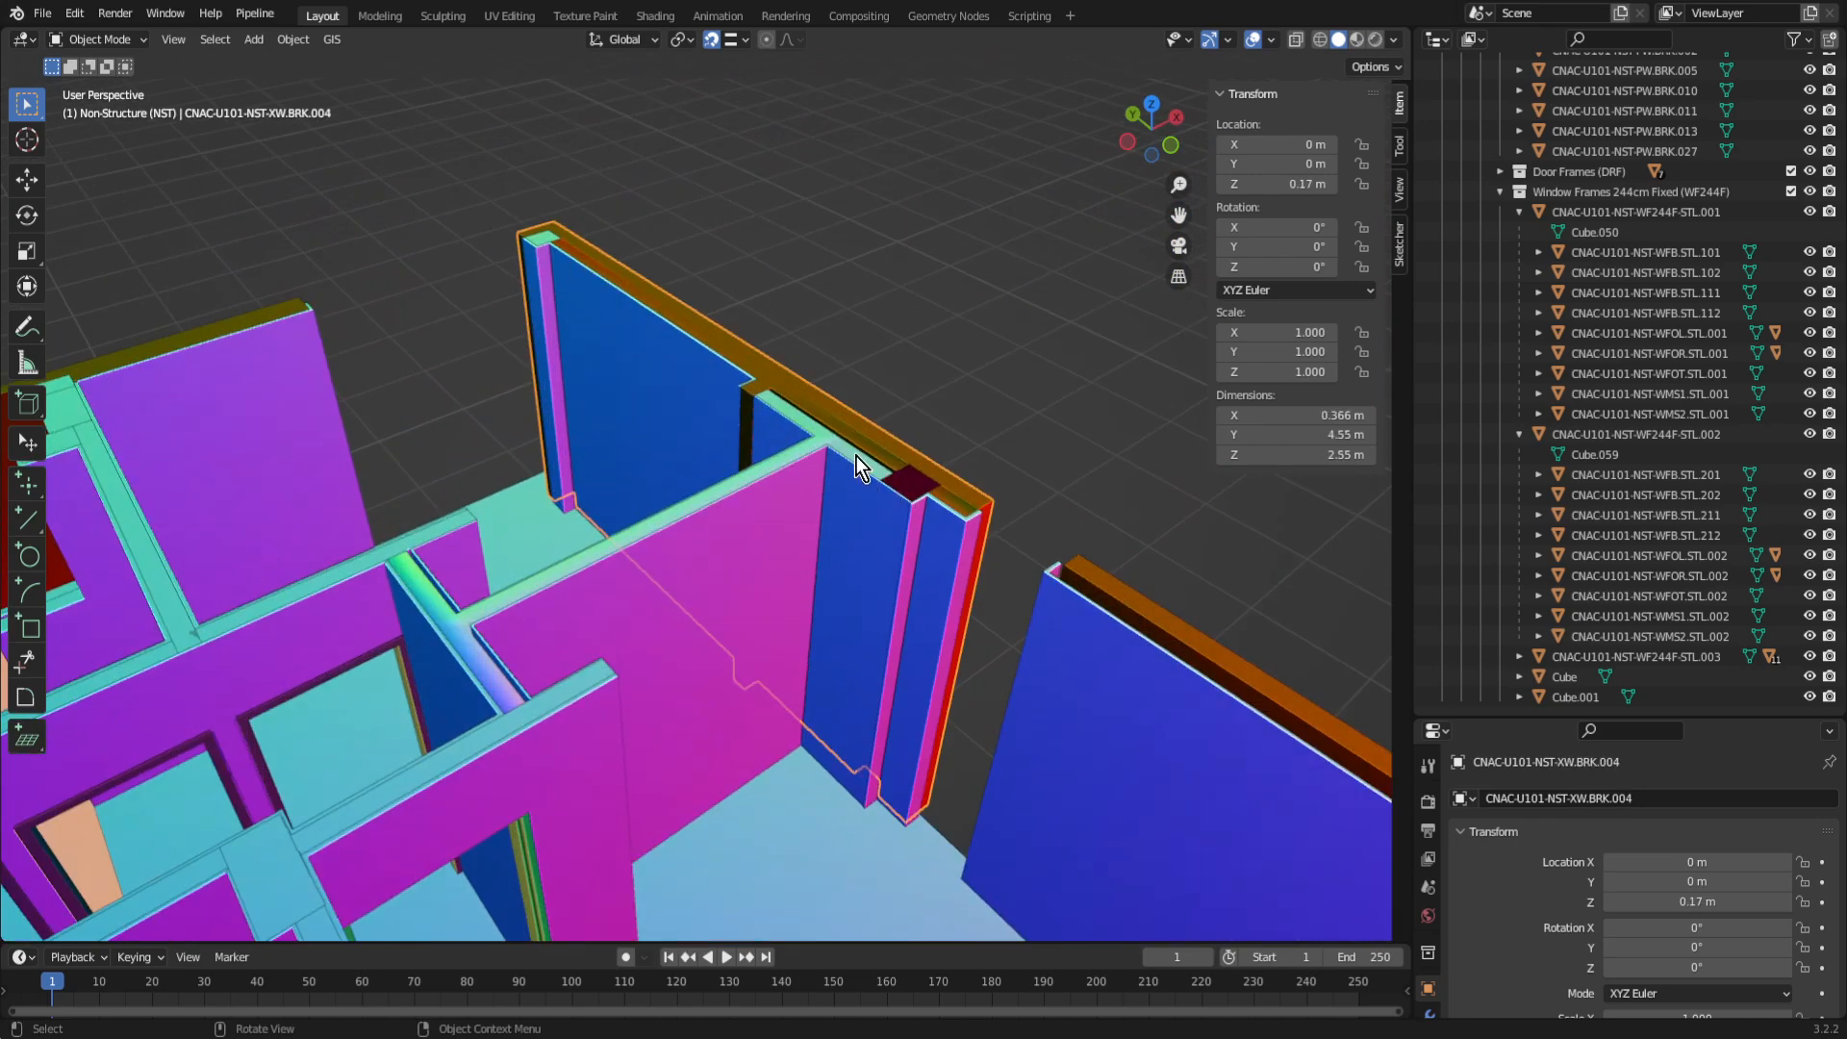
scroll(874, 398, "up", 3)
middle_click_drag(993, 352, 793, 488, "shift")
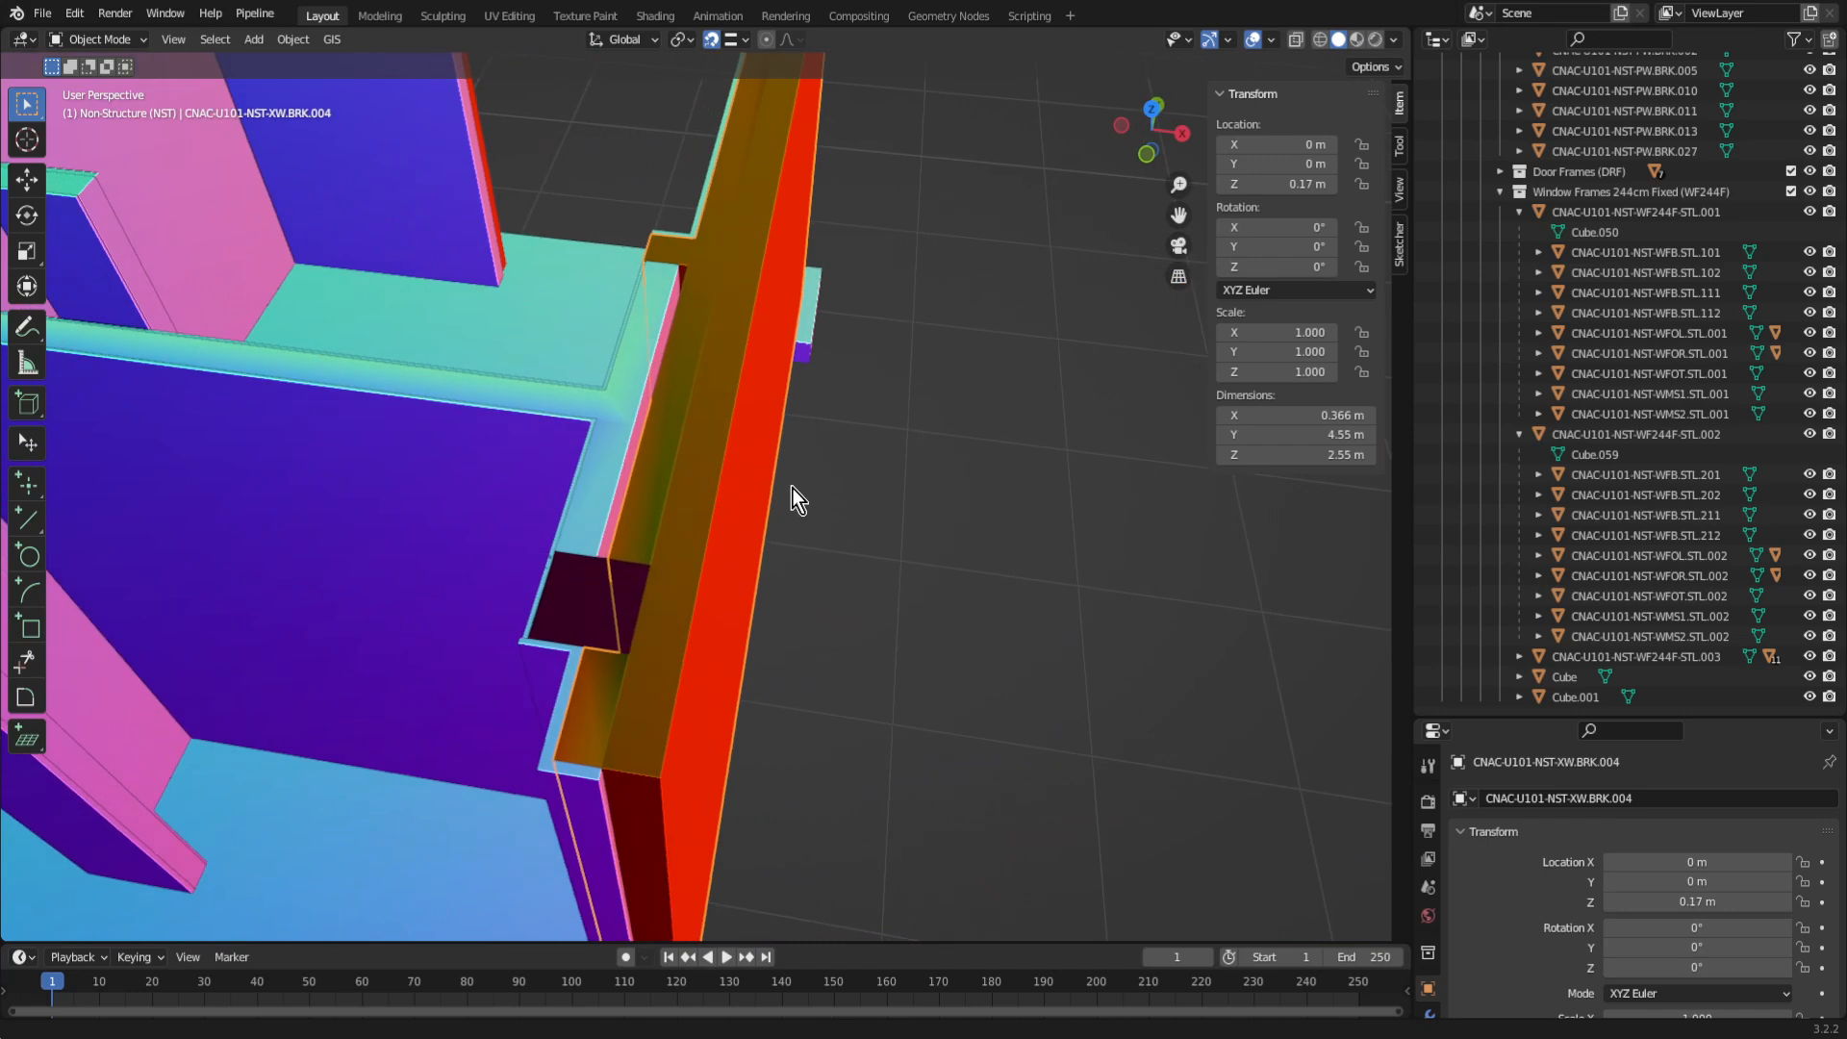
middle_click_drag(732, 585, 914, 542)
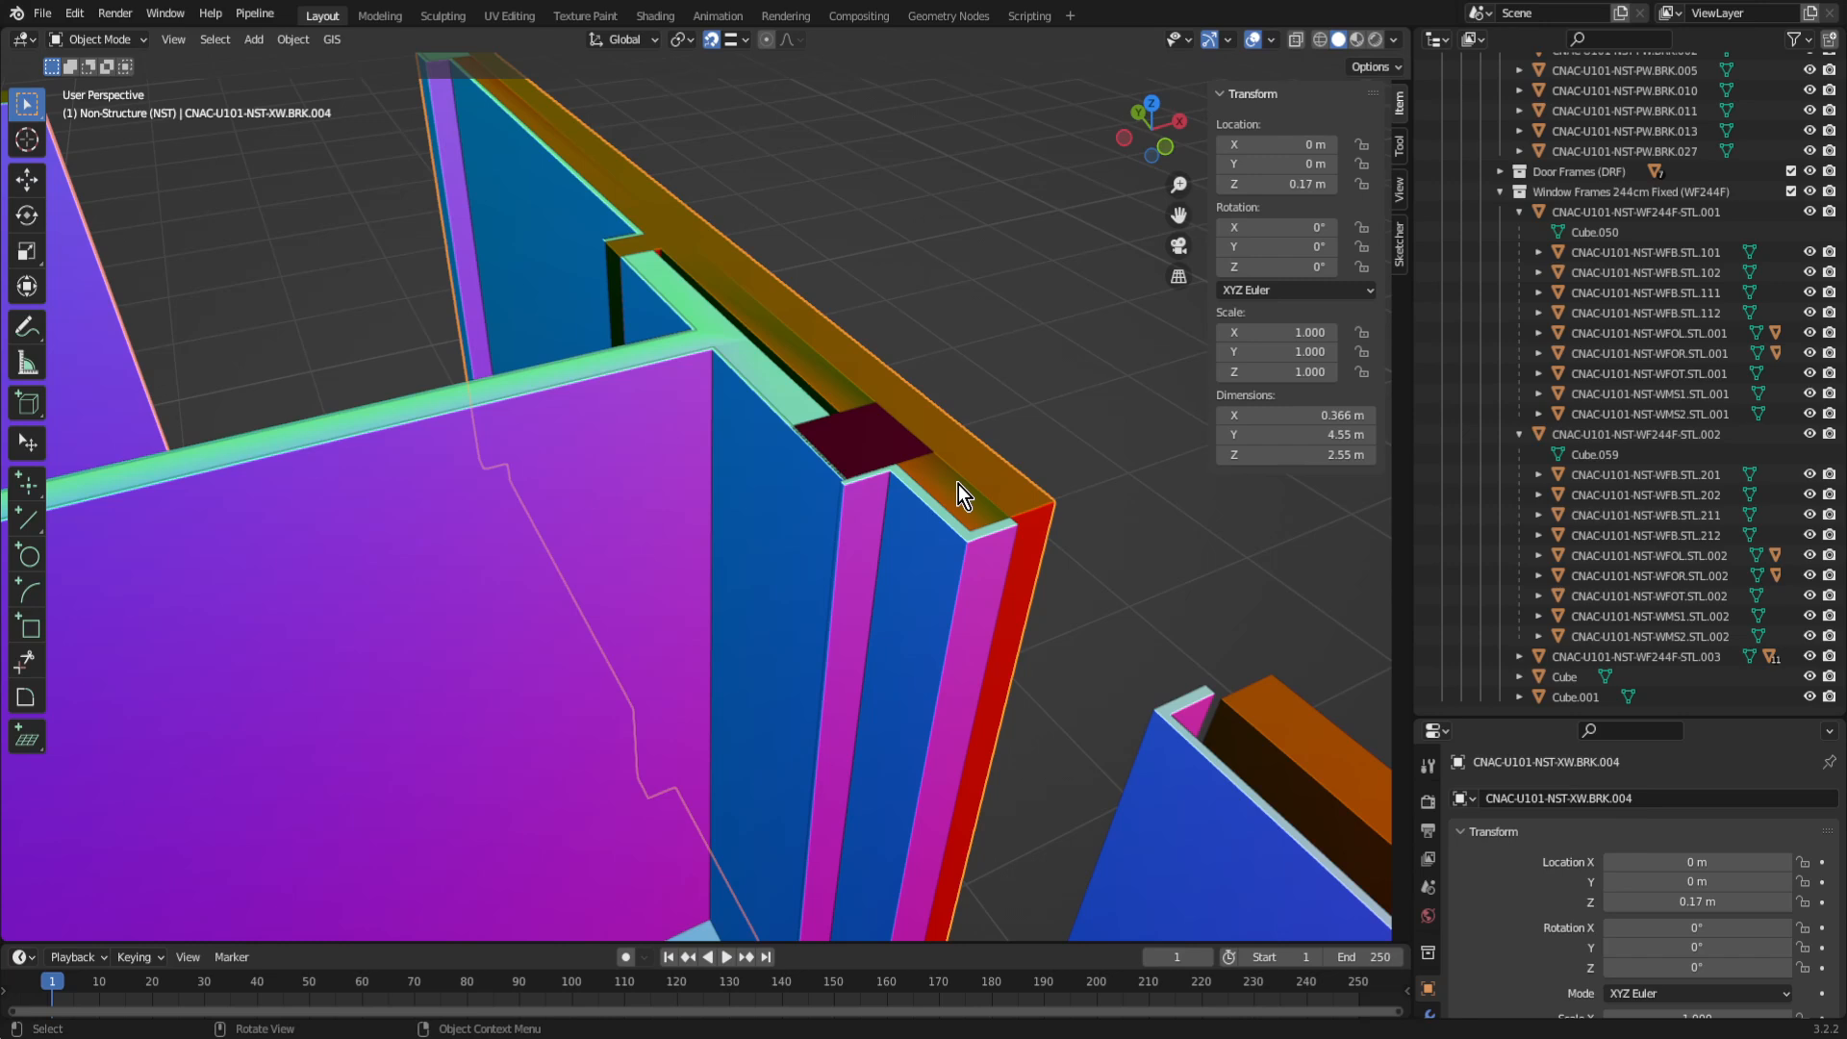
Step: Inspect the exterior wall's mesh around the column notch in wireframe Edit Mode, then return to Object Mode
key("shift+z")
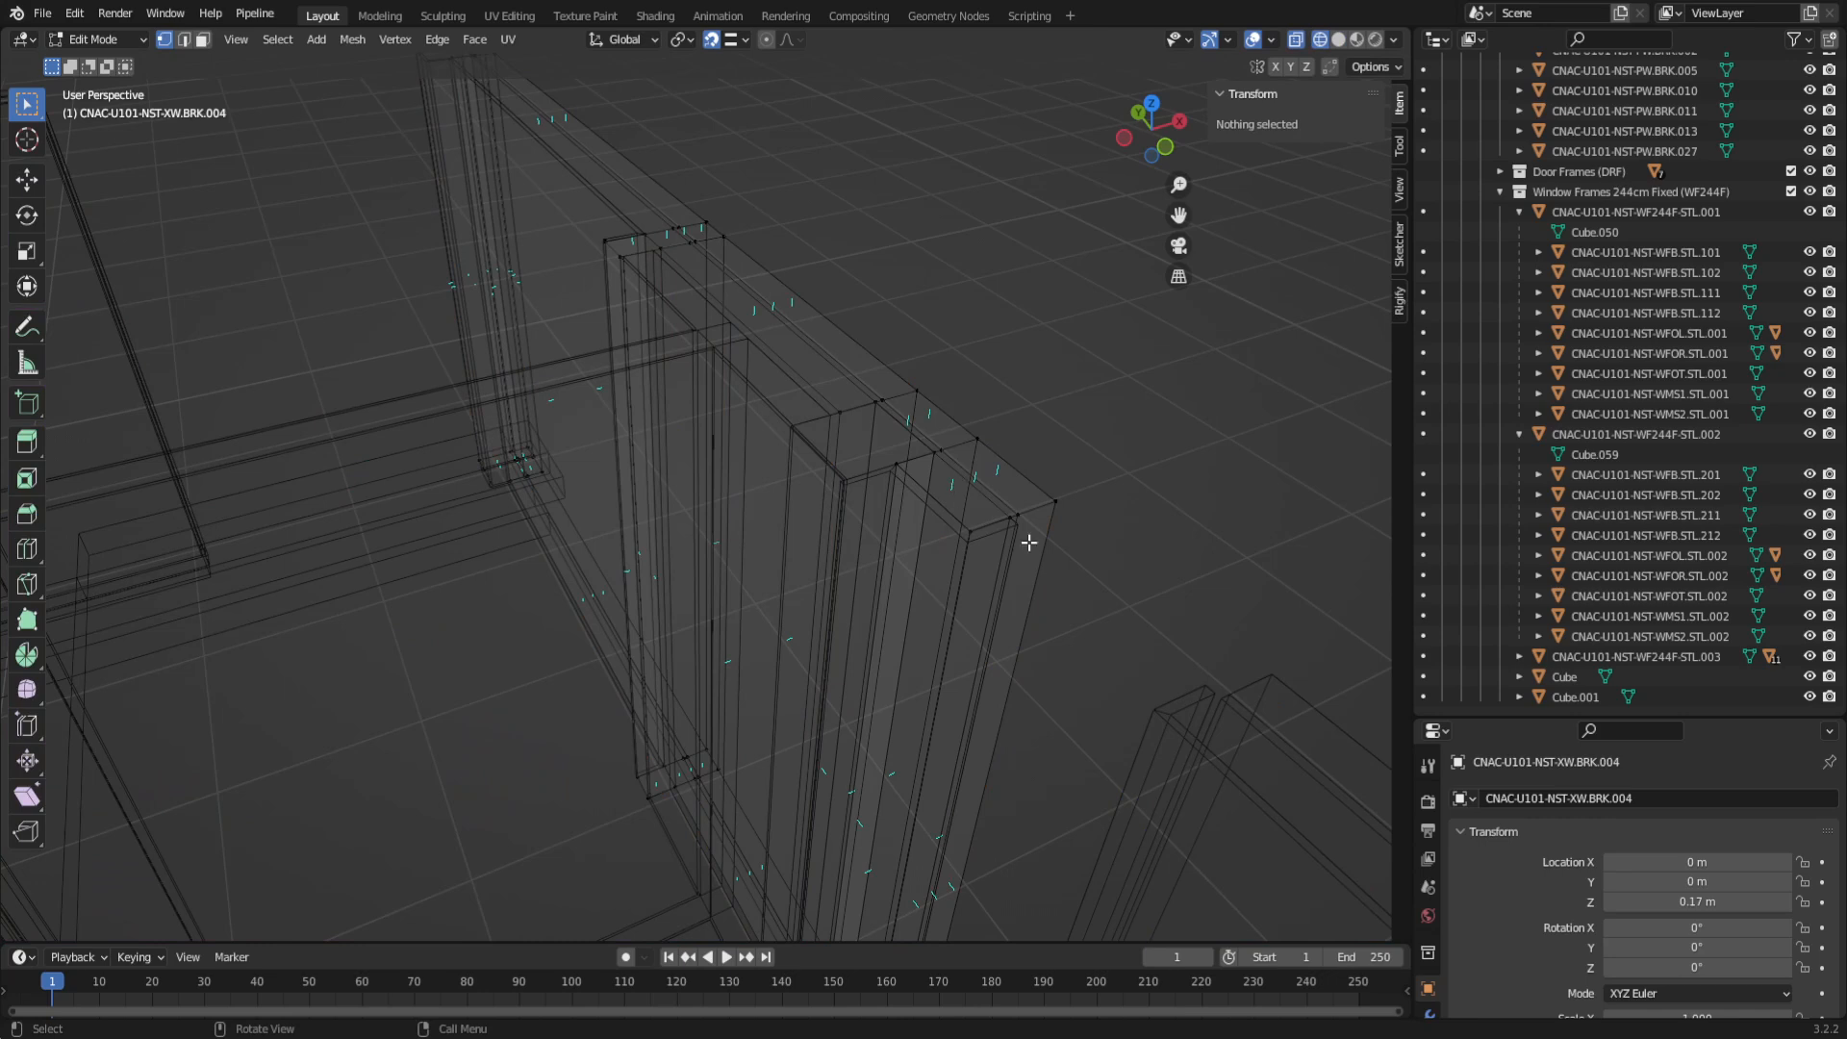
scroll(962, 471, "up", 4)
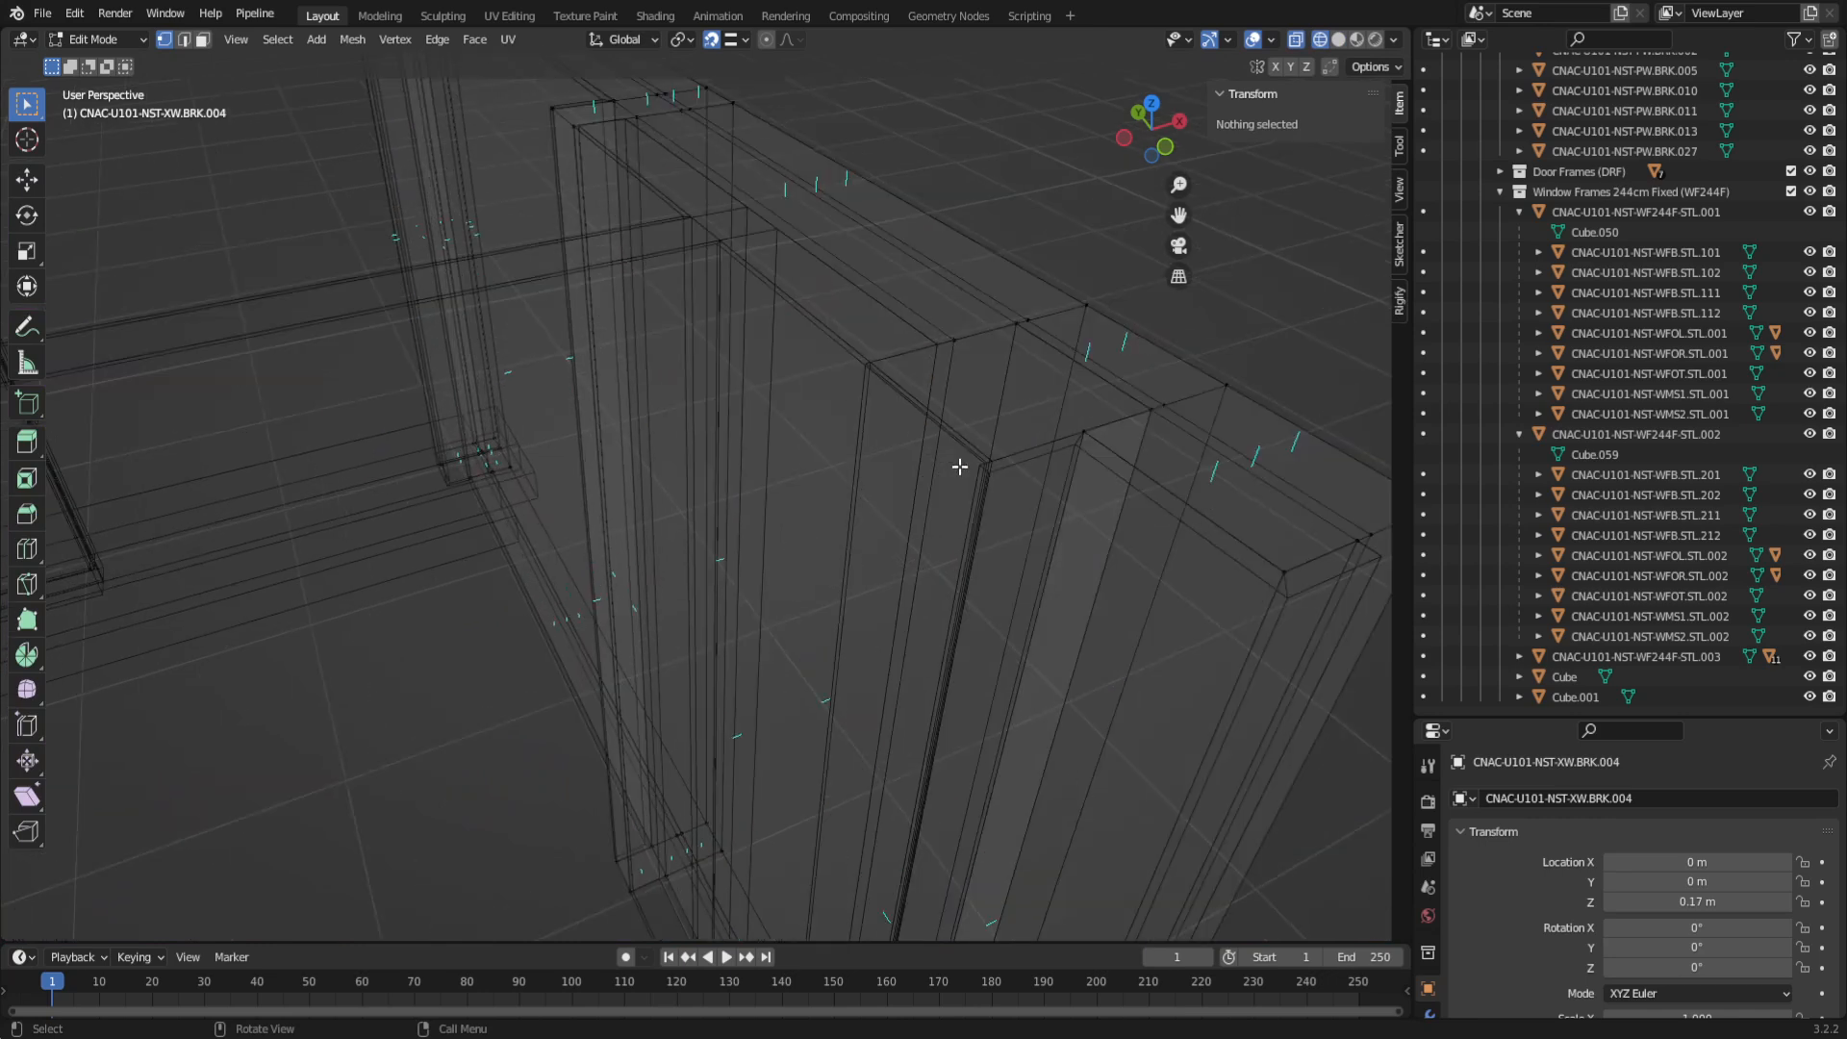
middle_click_drag(1077, 511, 916, 569, "shift")
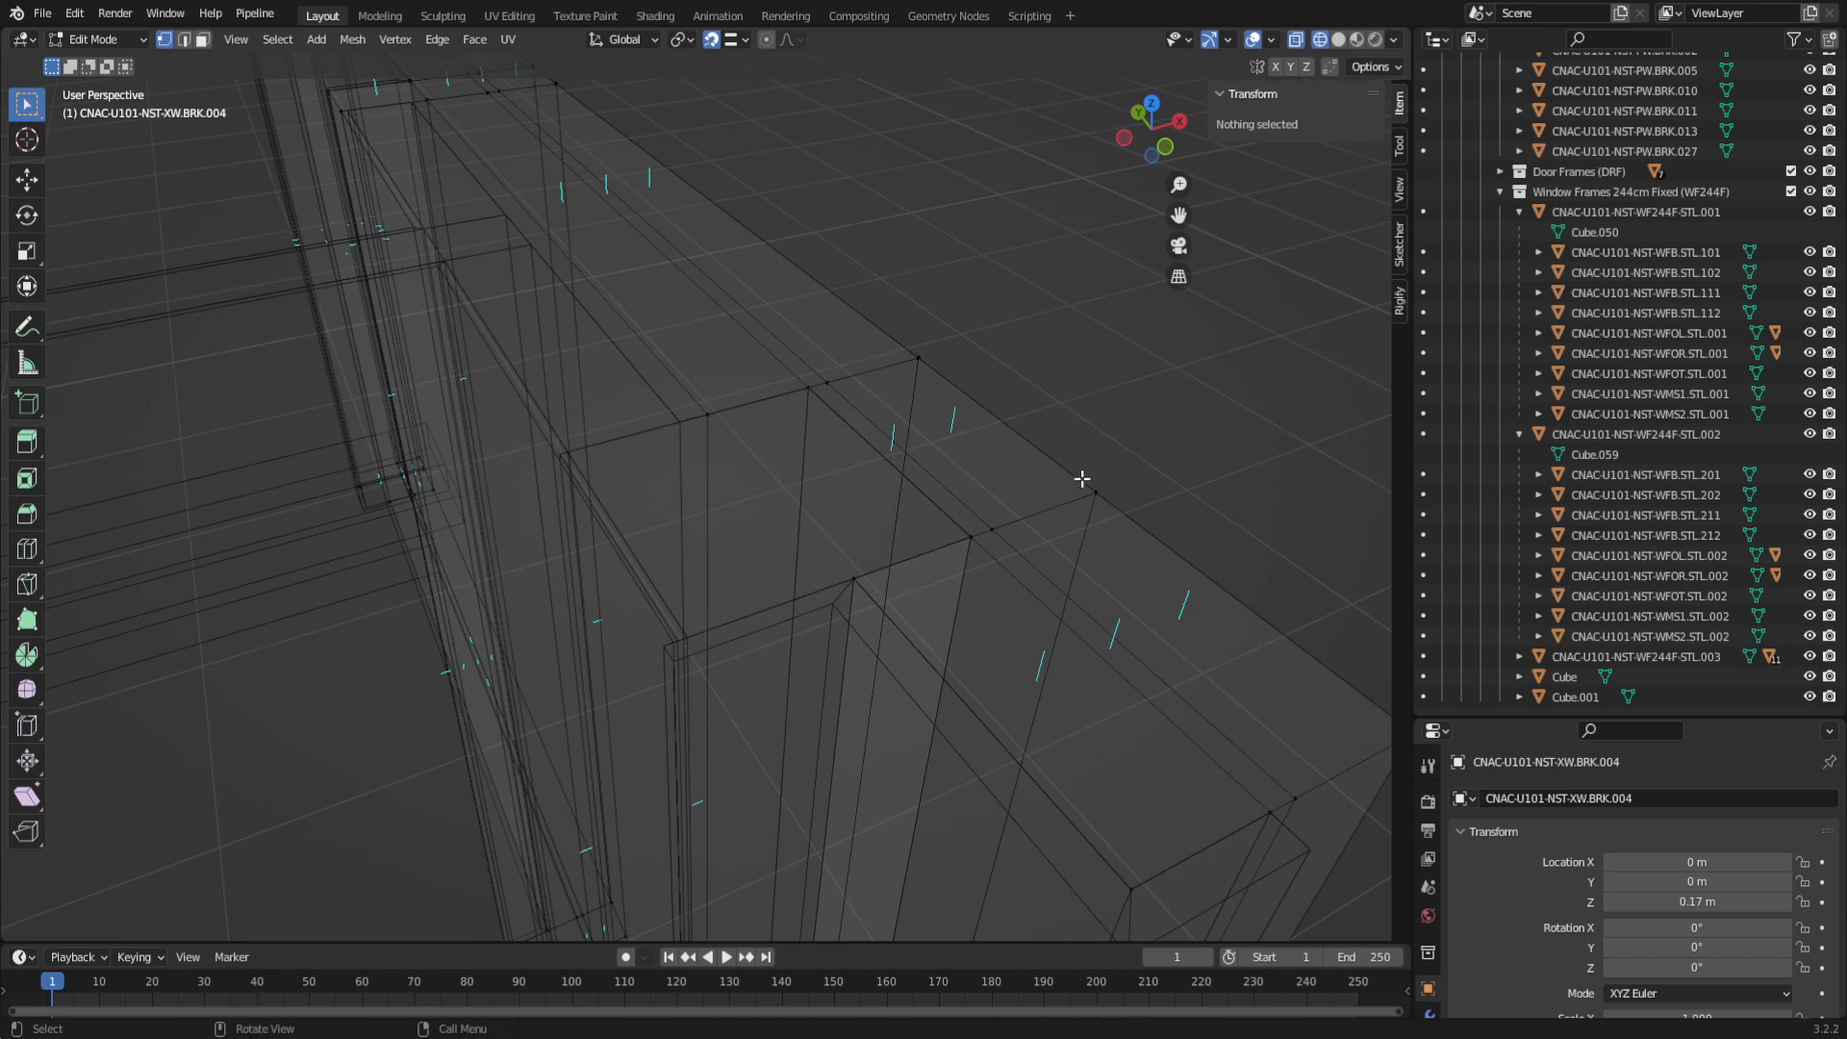
key("Tab")
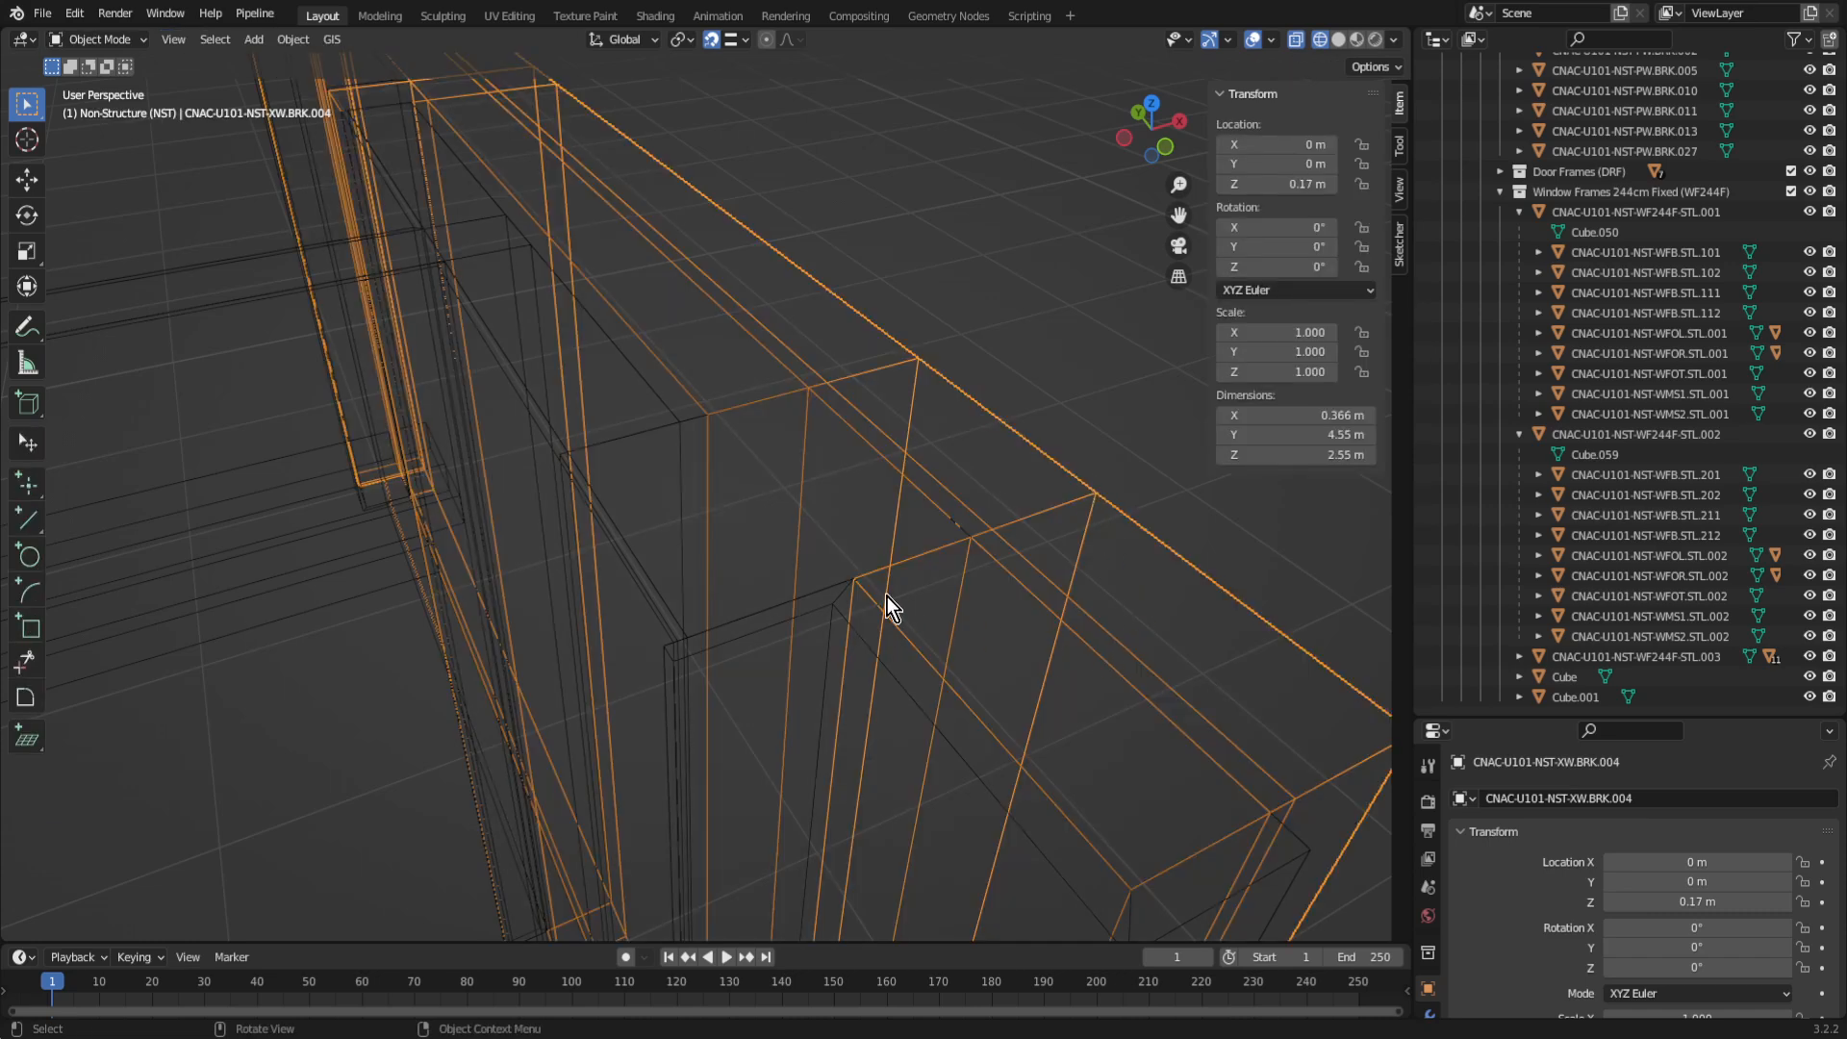
Step: Examine the exterior wall's outline and its column notch in wireframe from the top orthographic view
key("KP_Decimal")
middle_click_drag(907, 529, 885, 617)
key("KP_7")
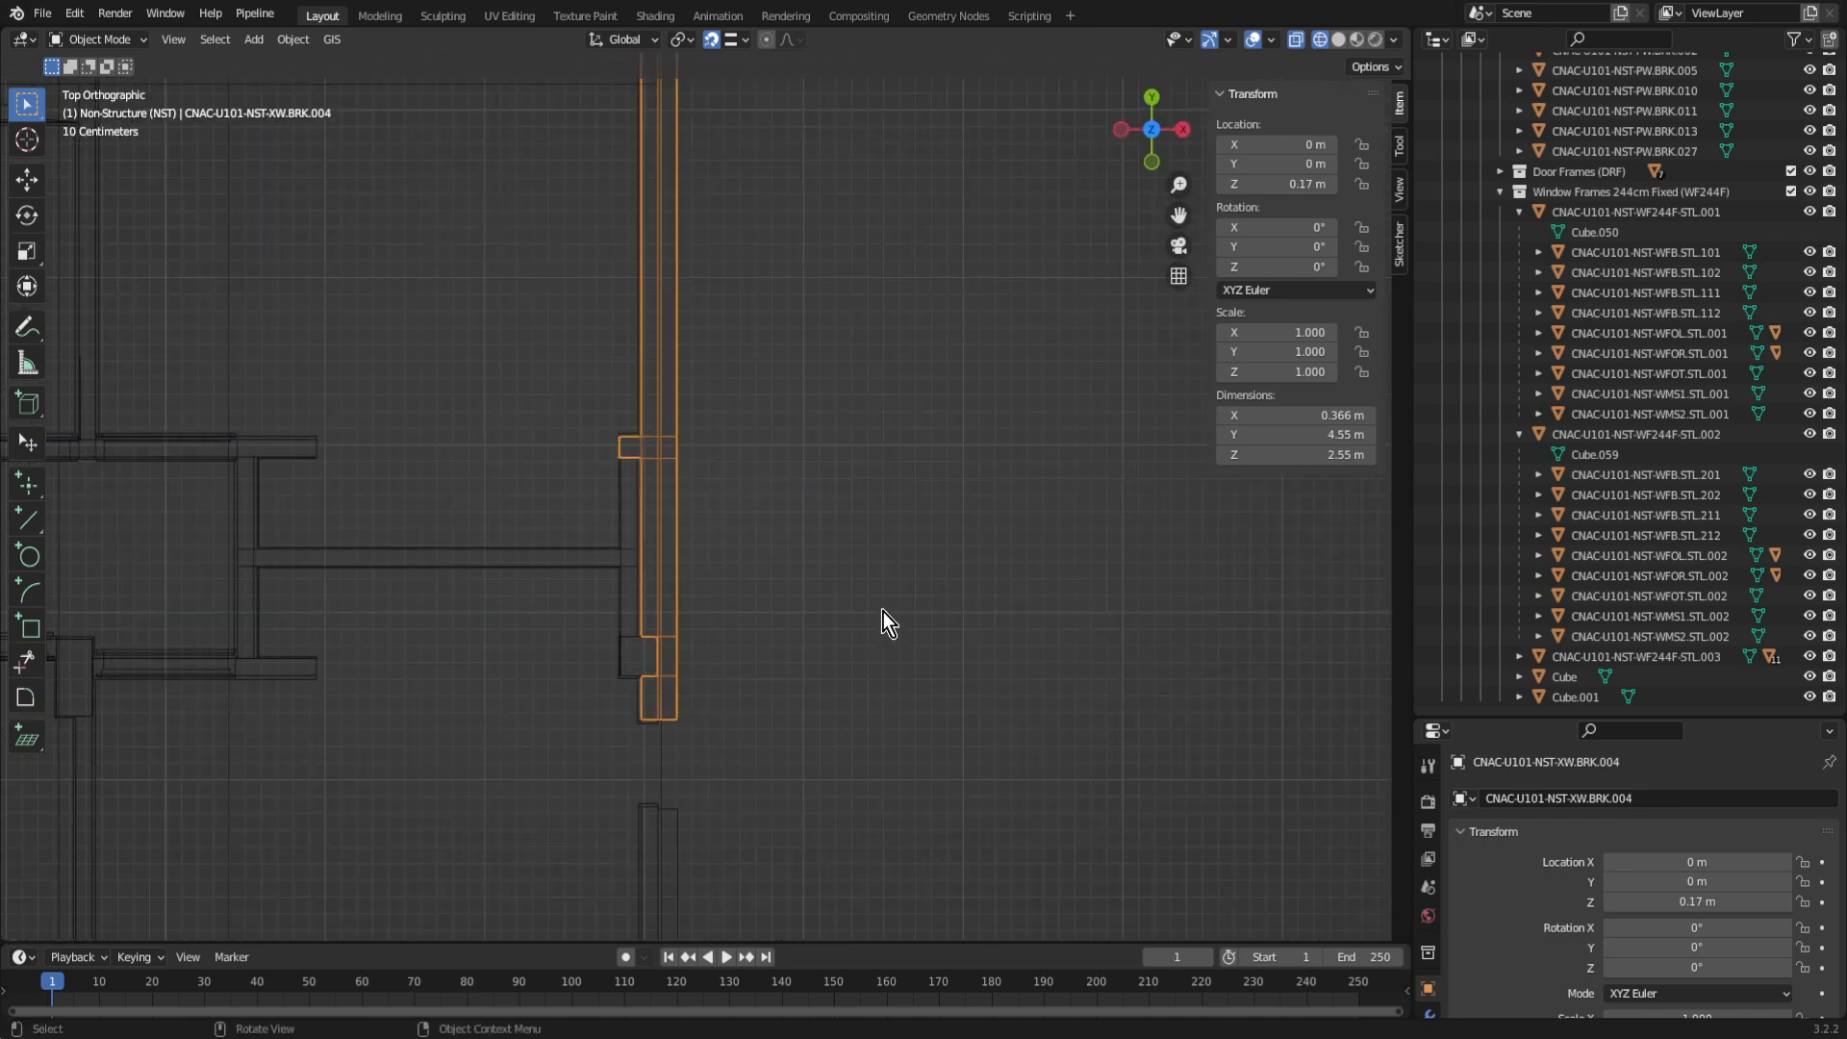
scroll(662, 567, "up", 3)
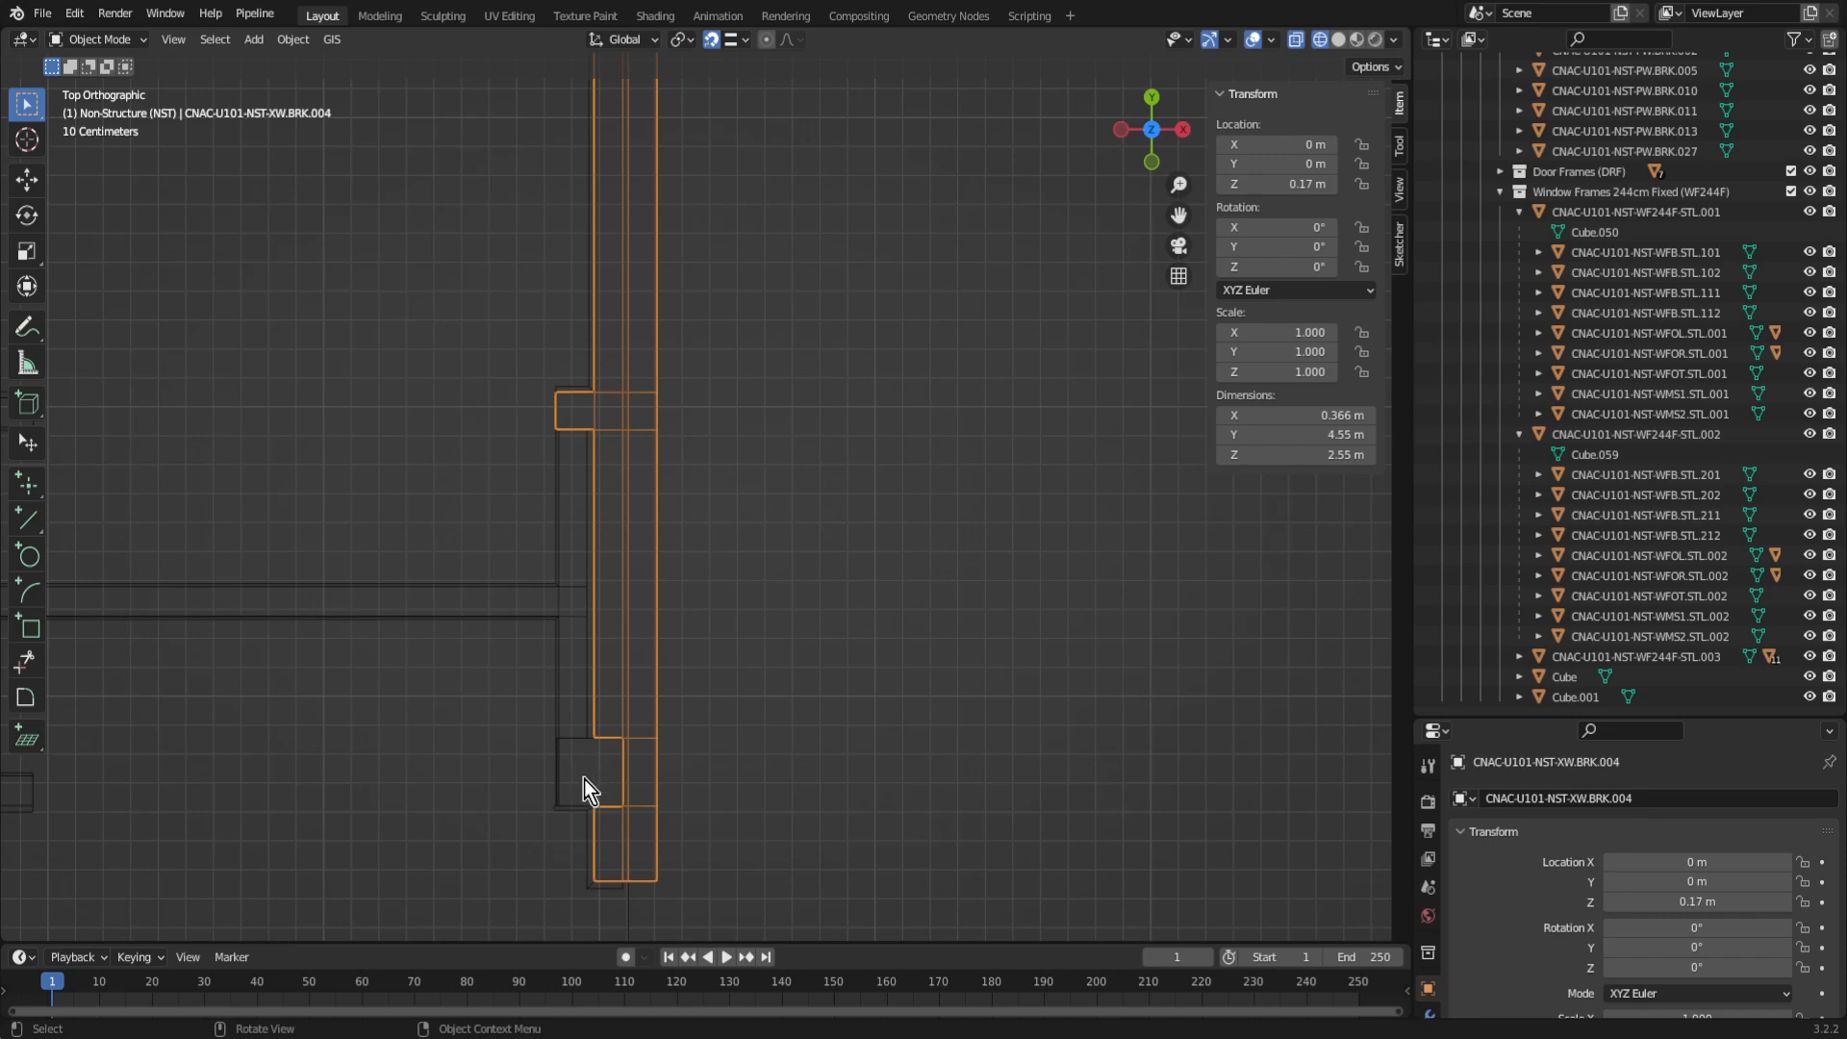
scroll(652, 834, "up", 3)
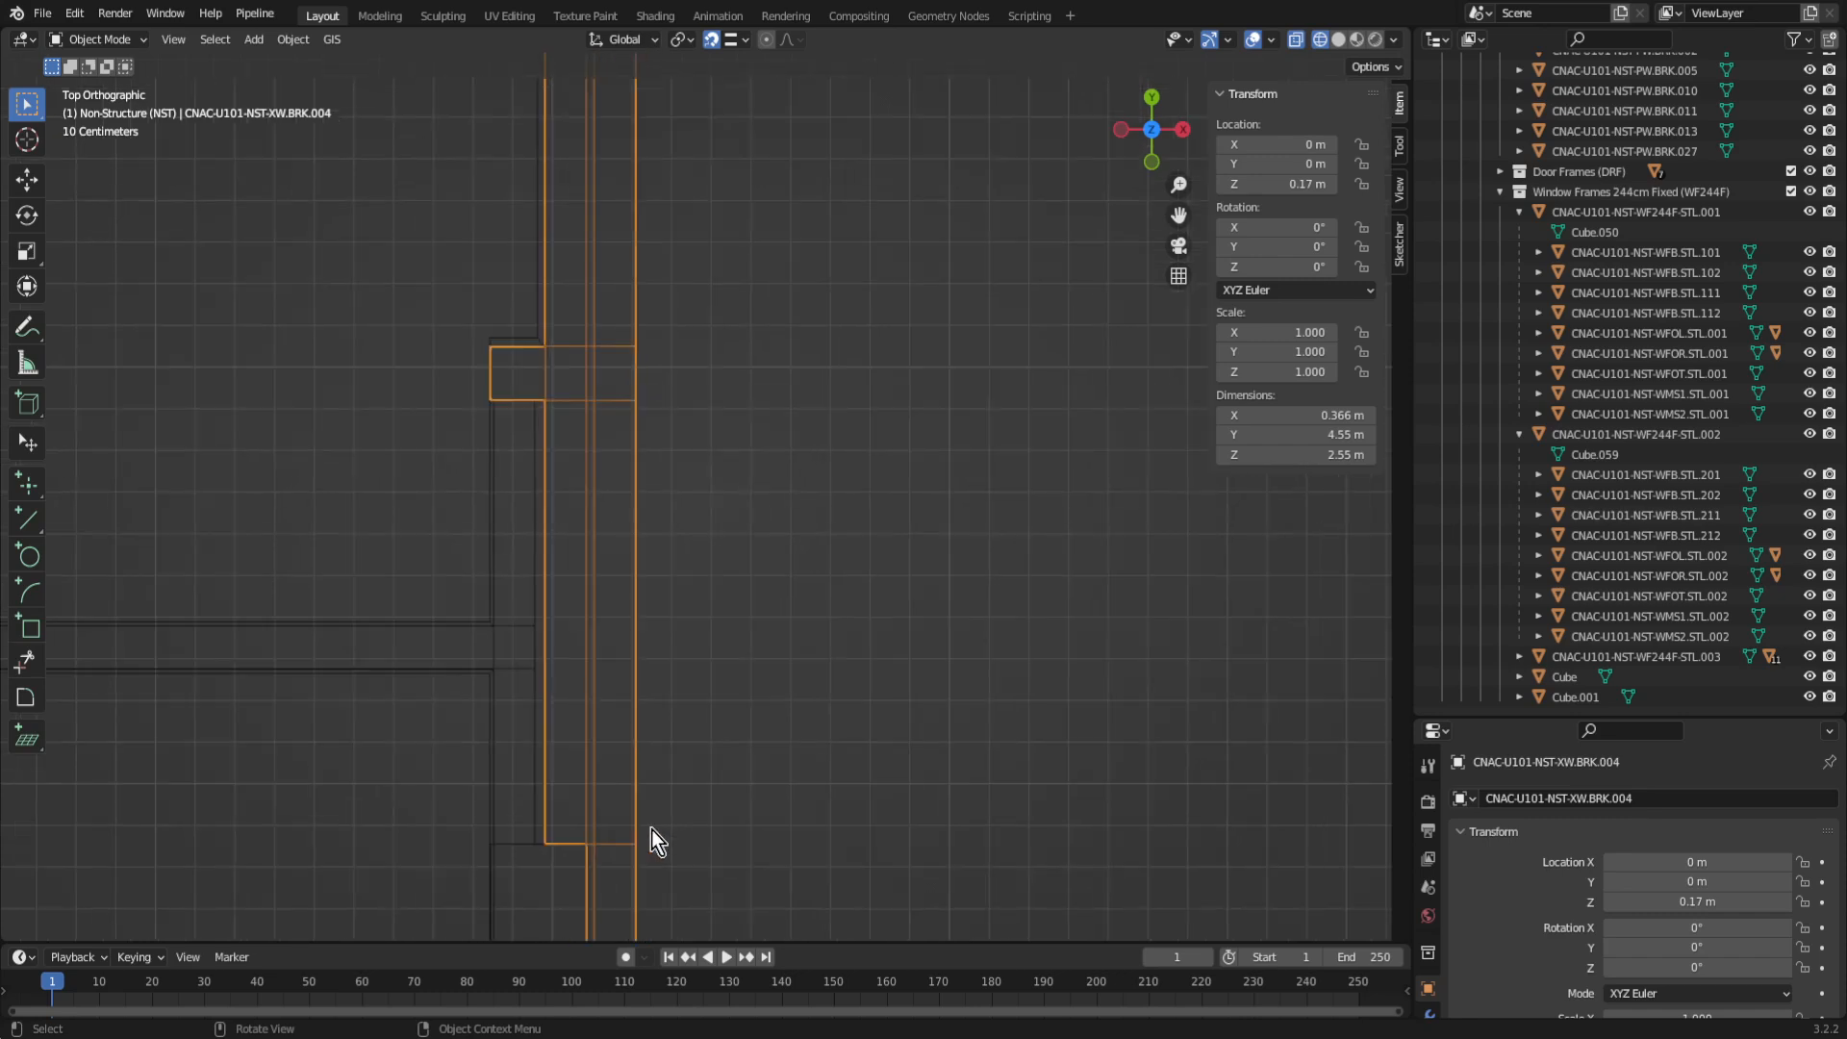
middle_click_drag(692, 768, 840, 356, "shift")
scroll(744, 711, "up", 5)
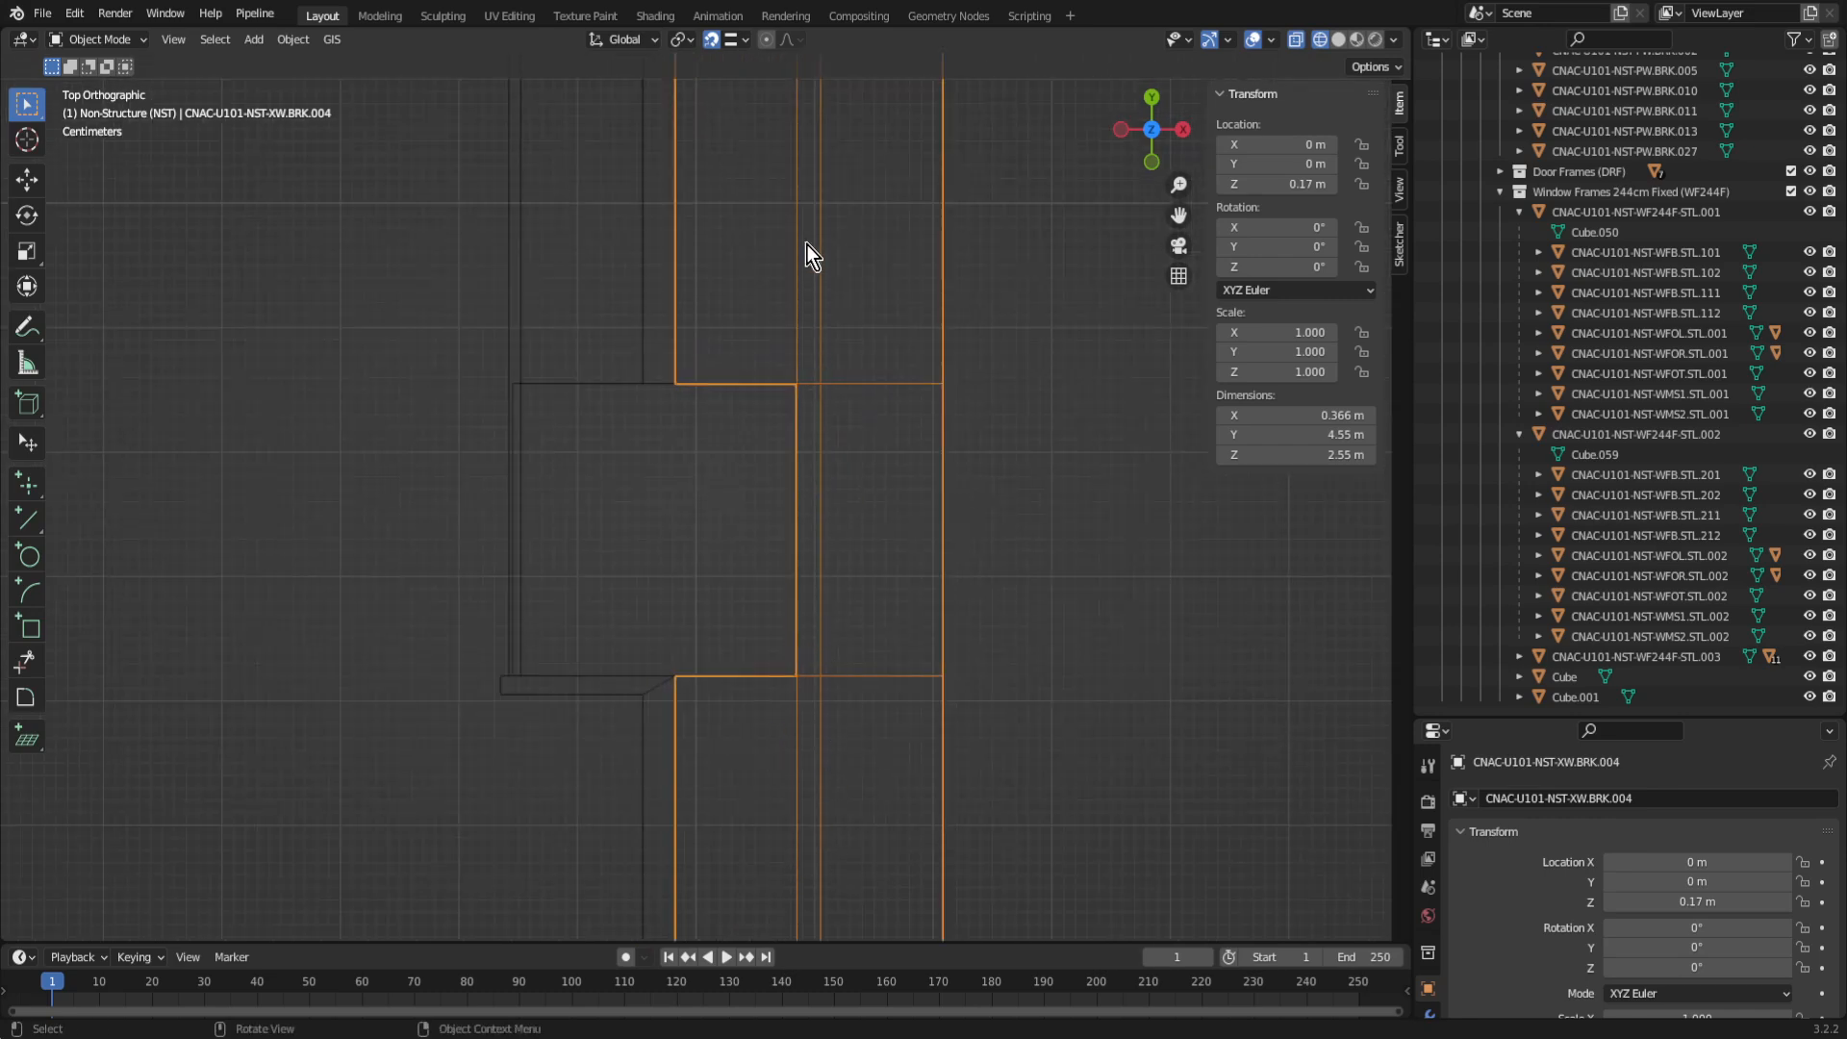
scroll(823, 660, "down", 4)
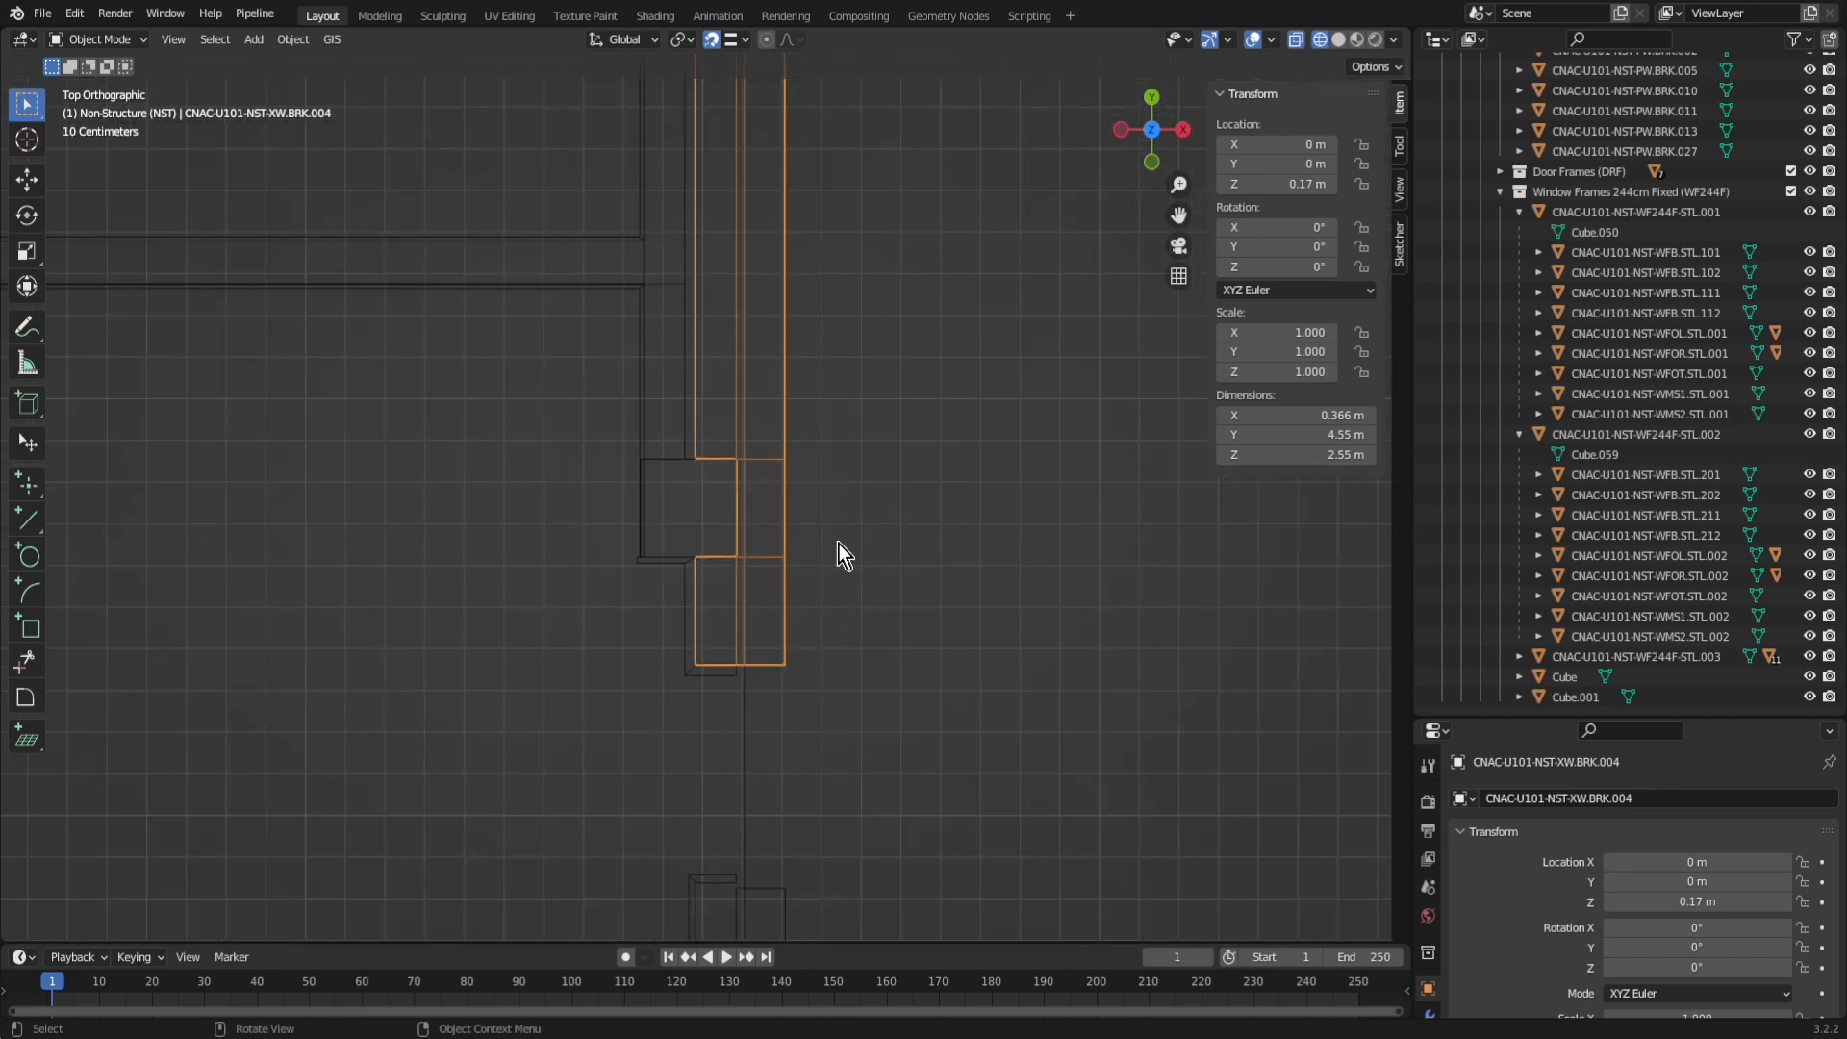
scroll(857, 674, "down", 4)
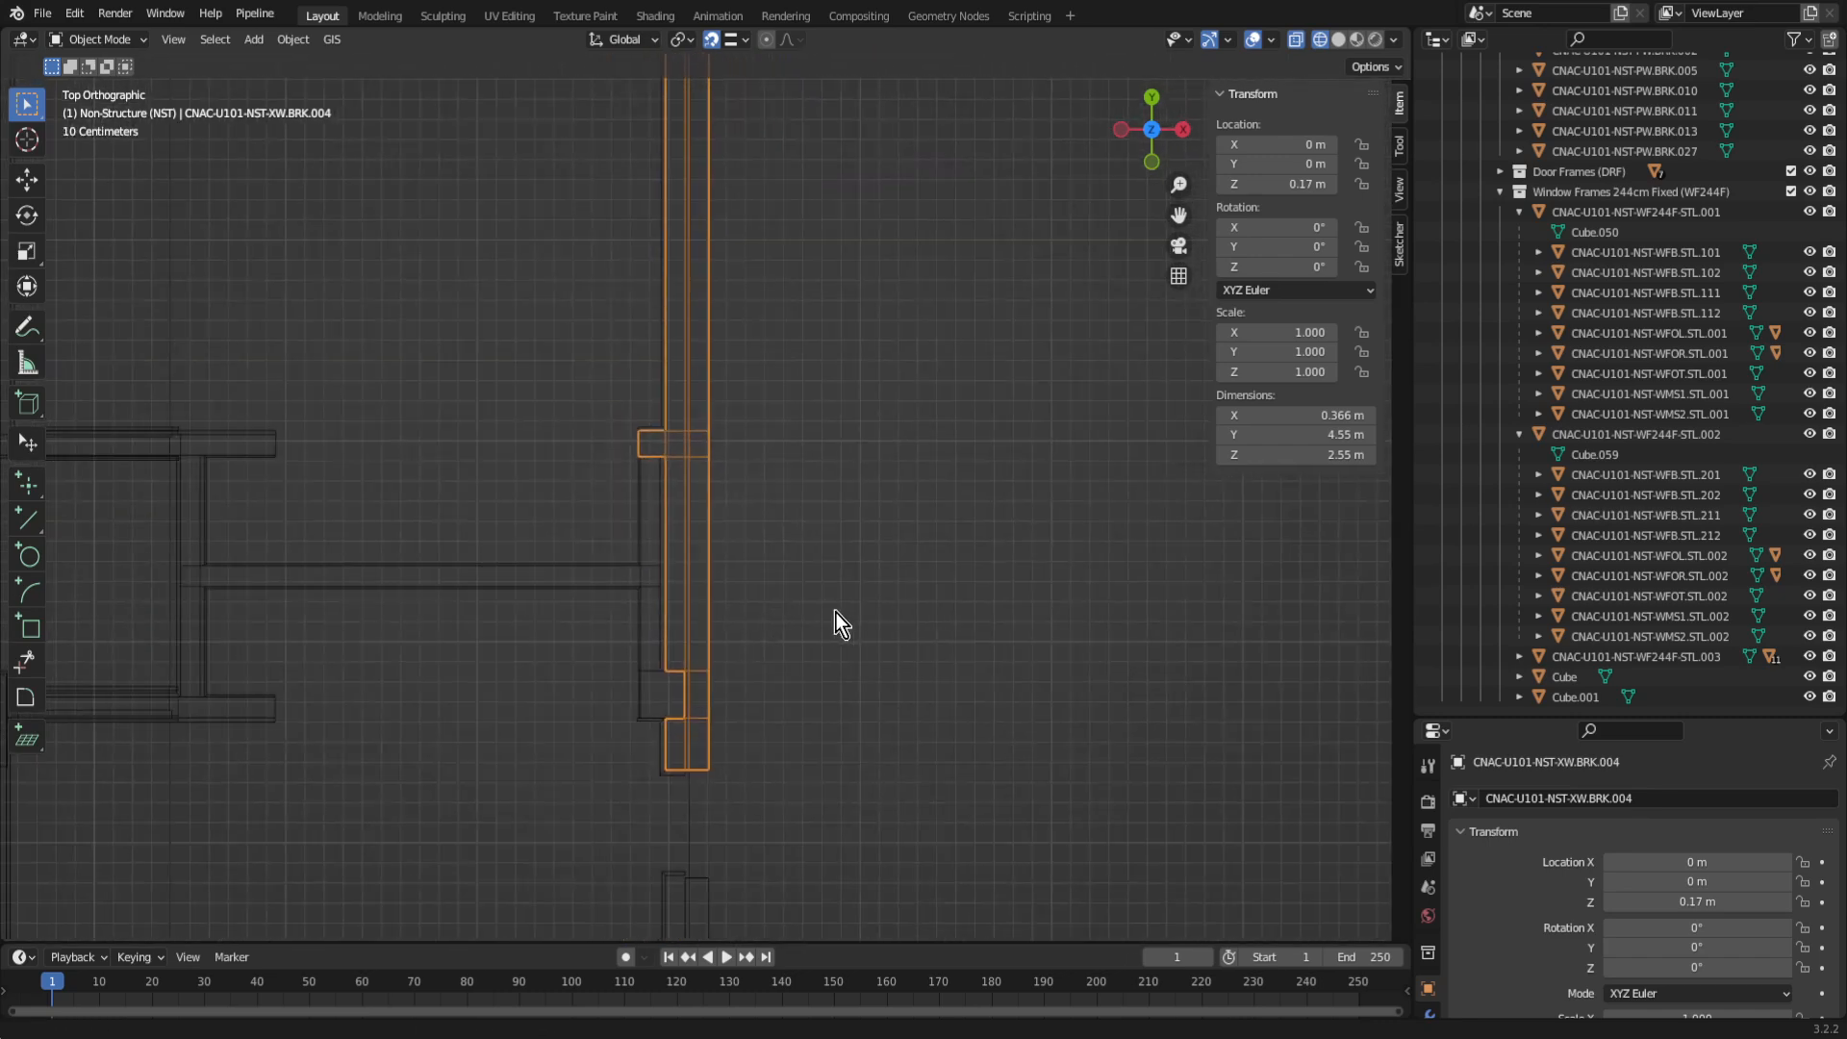
Step: Switch back to solid display and examine the face colours of the exterior walls and the whole apartment from several sides
key("shift+z")
mouse_move(876, 711)
middle_mouse_down()
mouse_move(855, 672)
mouse_move(932, 630)
mouse_move(949, 586)
mouse_move(917, 498)
mouse_move(808, 498)
mouse_move(785, 533)
middle_mouse_up()
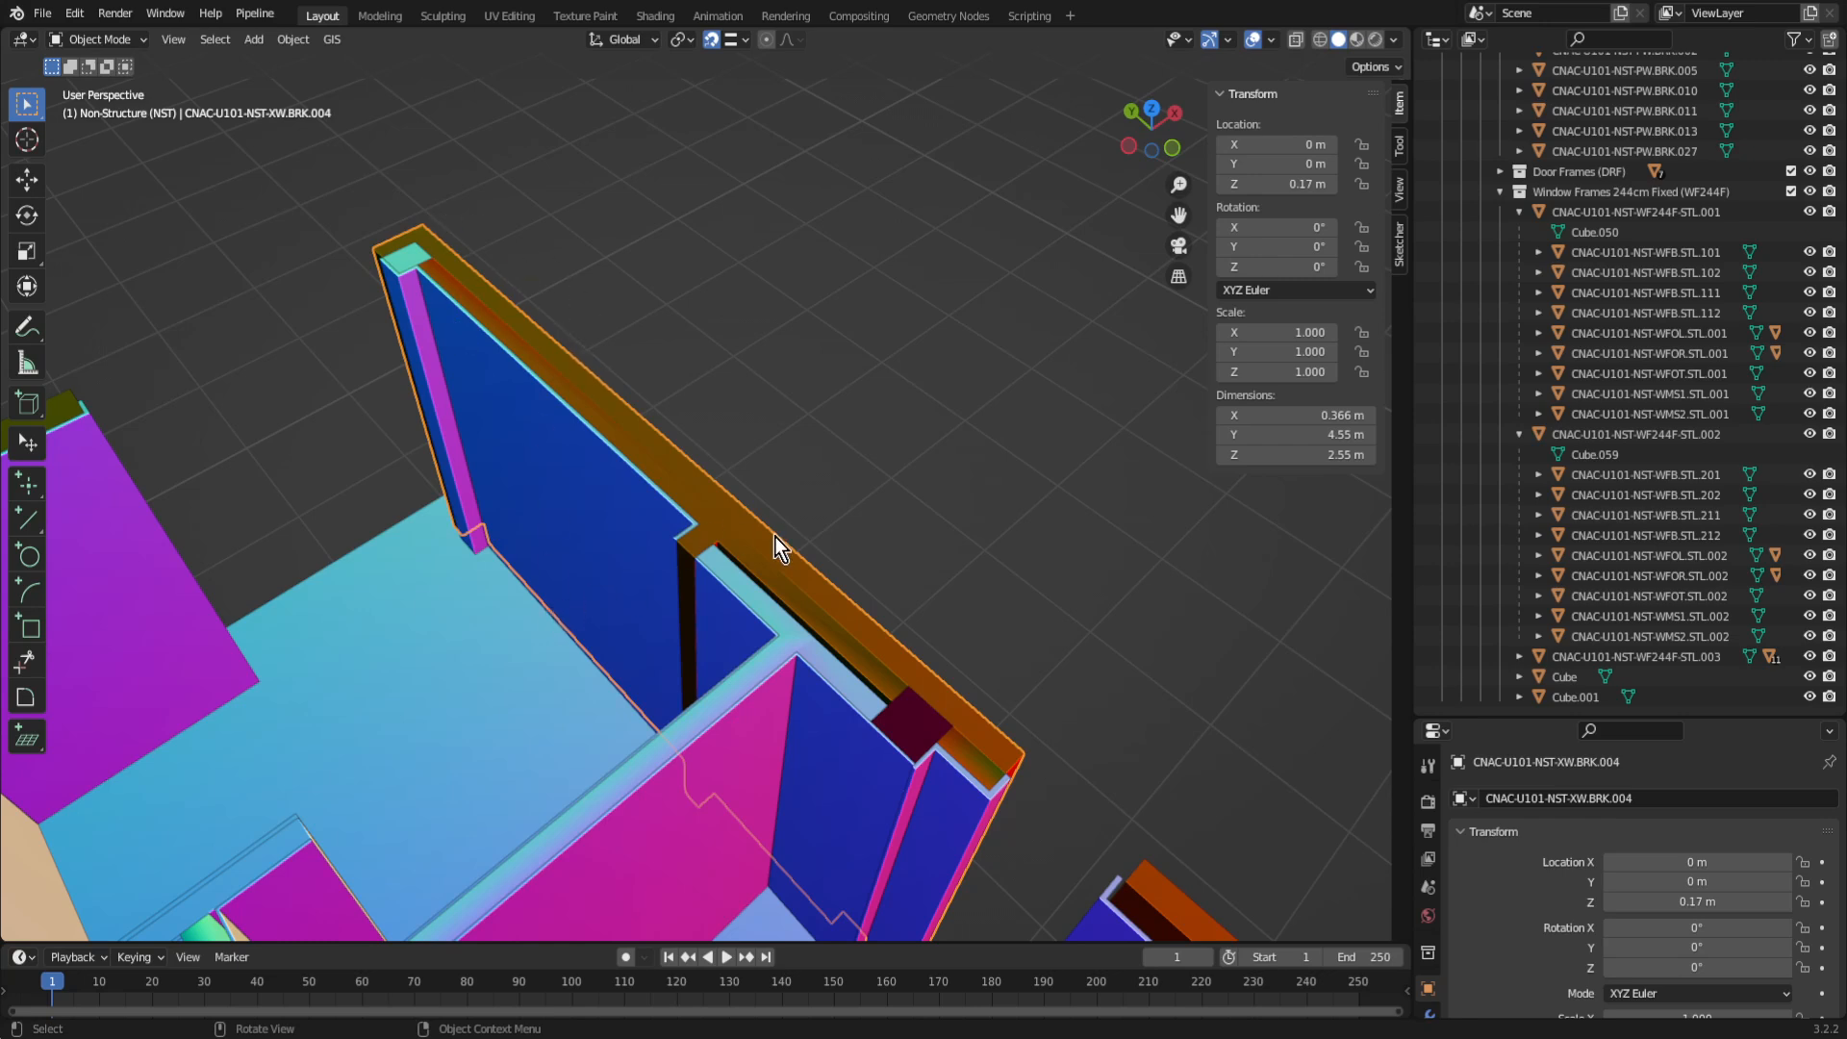
middle_click_drag(820, 425, 630, 530)
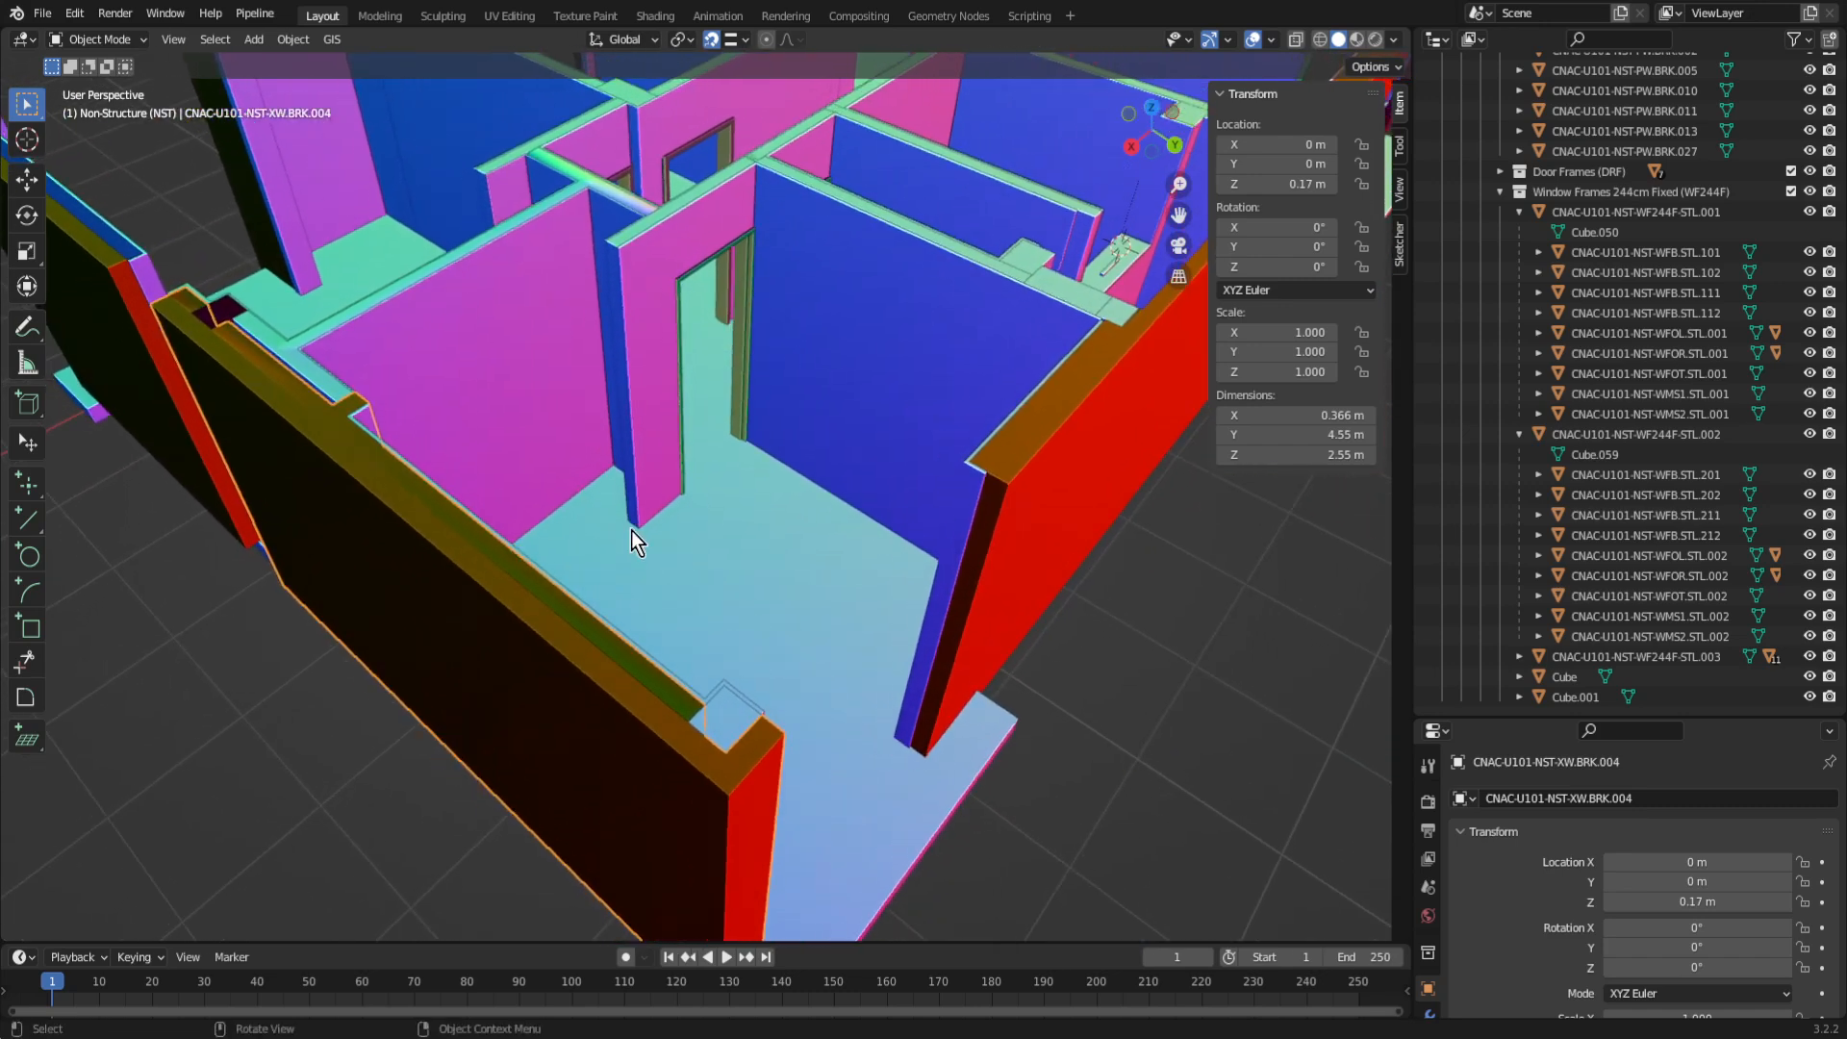
scroll(636, 523, "down", 8)
middle_click_drag(691, 322, 883, 487)
middle_click_drag(532, 589, 719, 455, "shift")
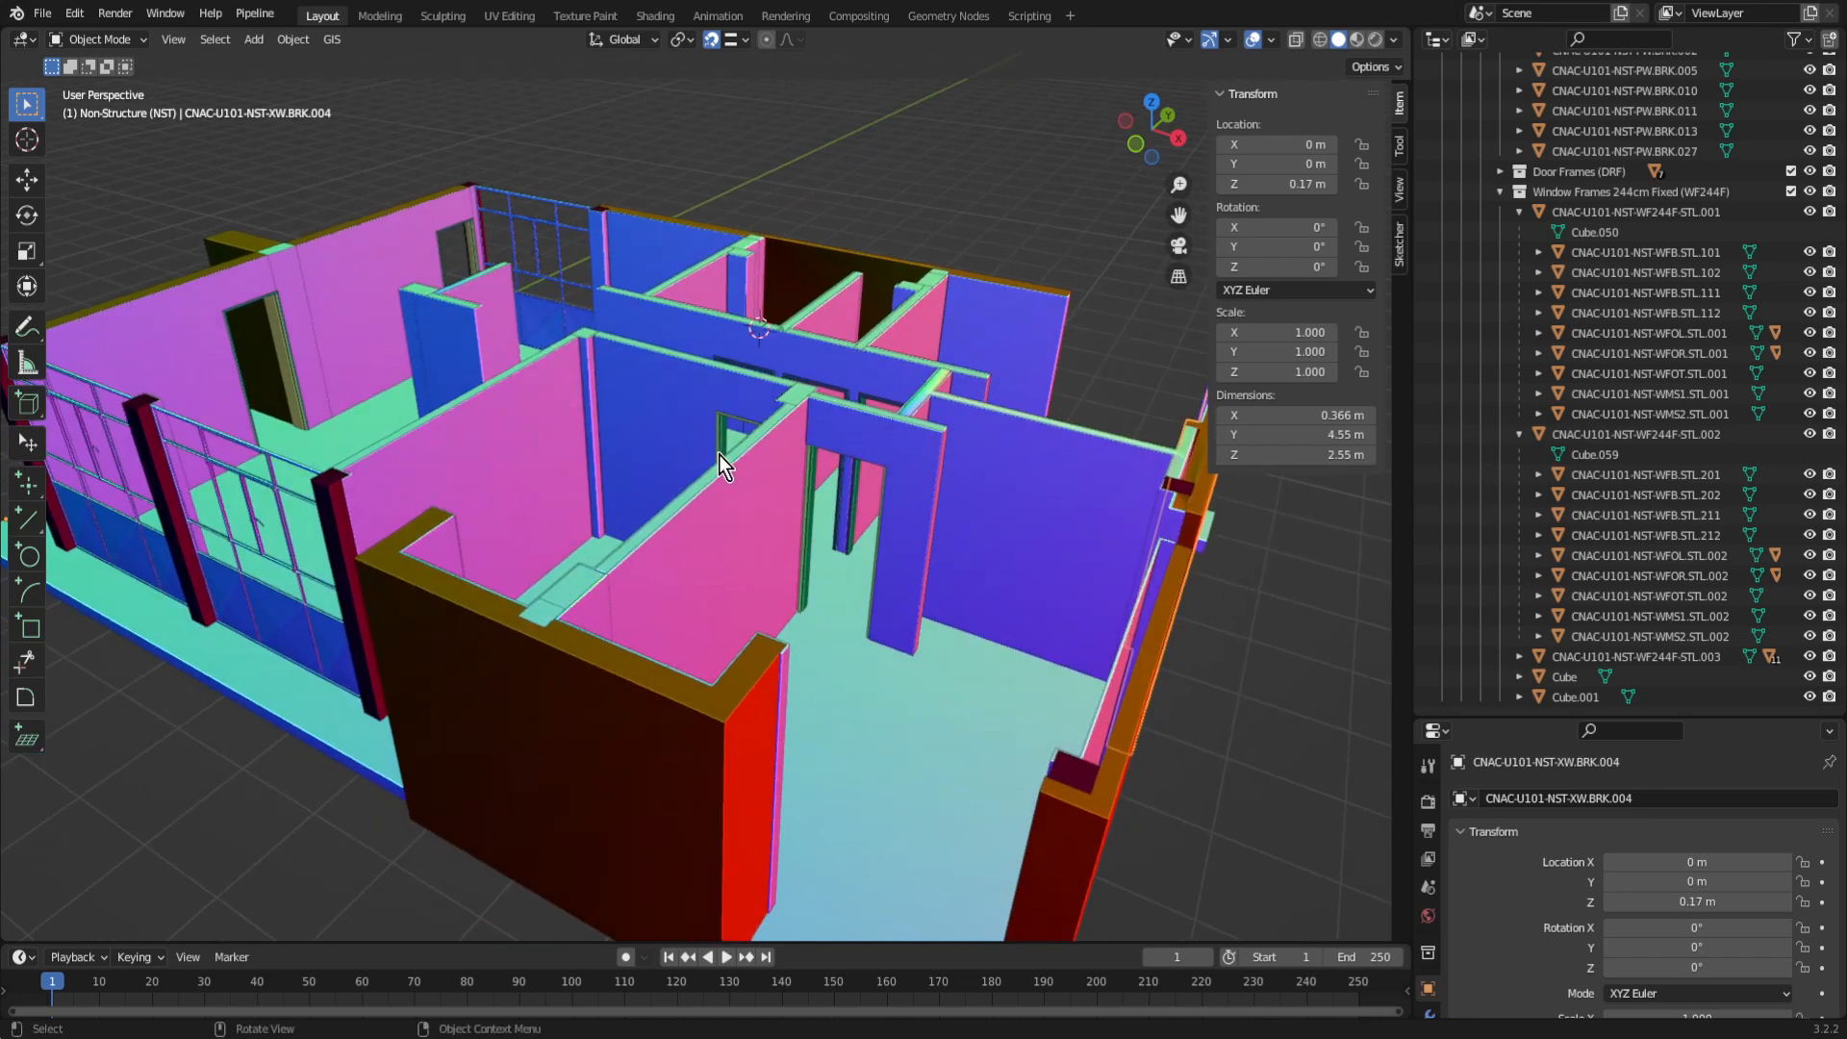
scroll(720, 454, "down", 5)
scroll(720, 454, "up", 4)
scroll(723, 445, "down", 2)
middle_click_drag(705, 496, 694, 509)
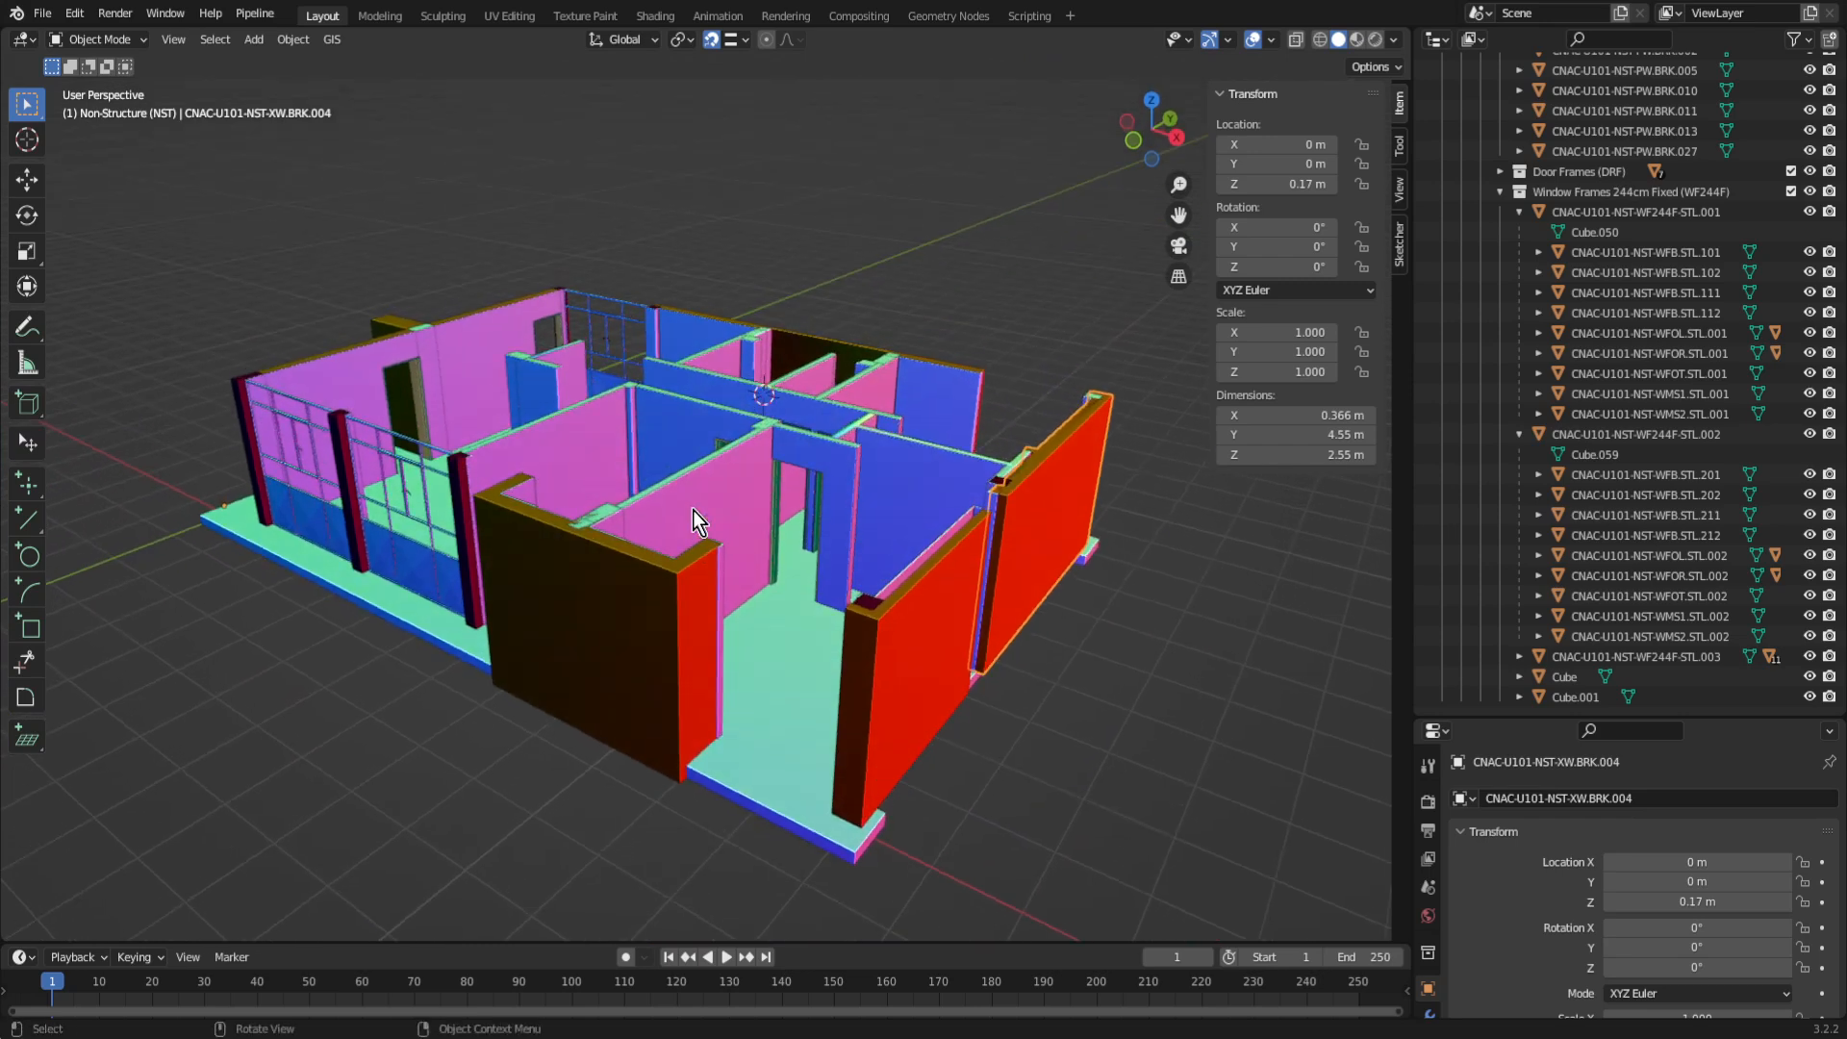